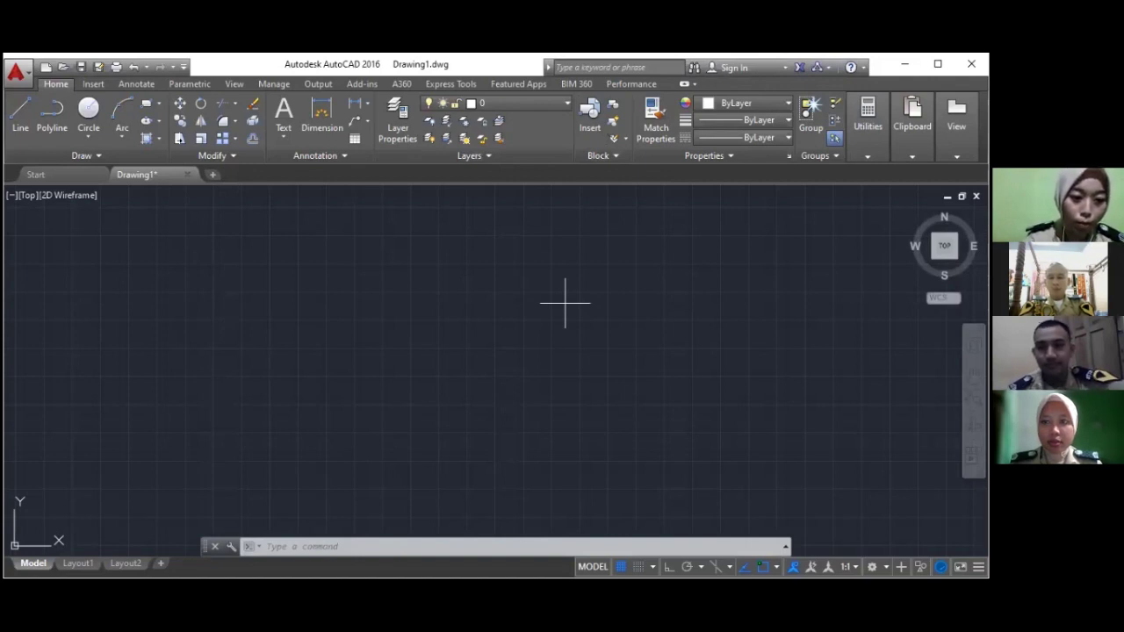
Draw a horizontal construction line across the upper part of the drawing area
scroll(565, 303, "up", 4)
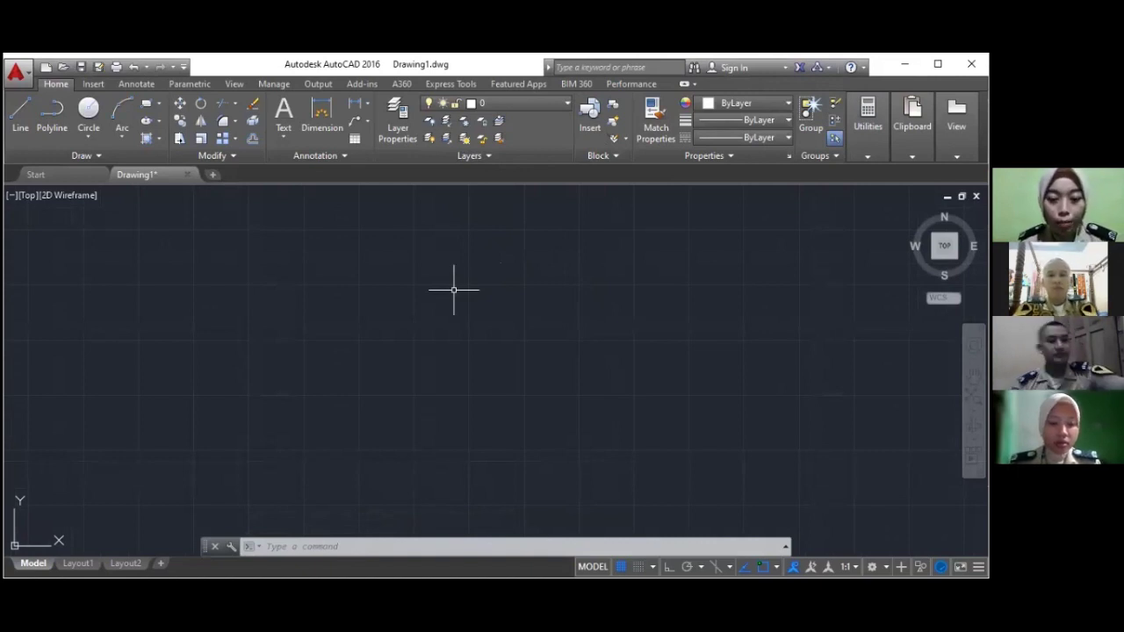
type("XL")
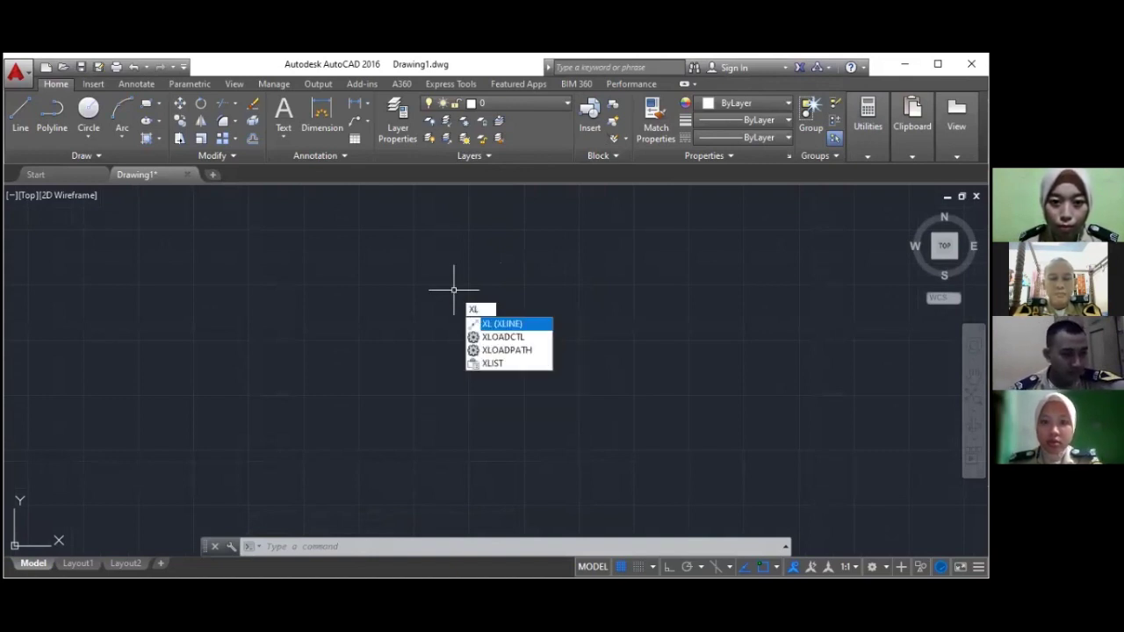
key("Return")
type("h")
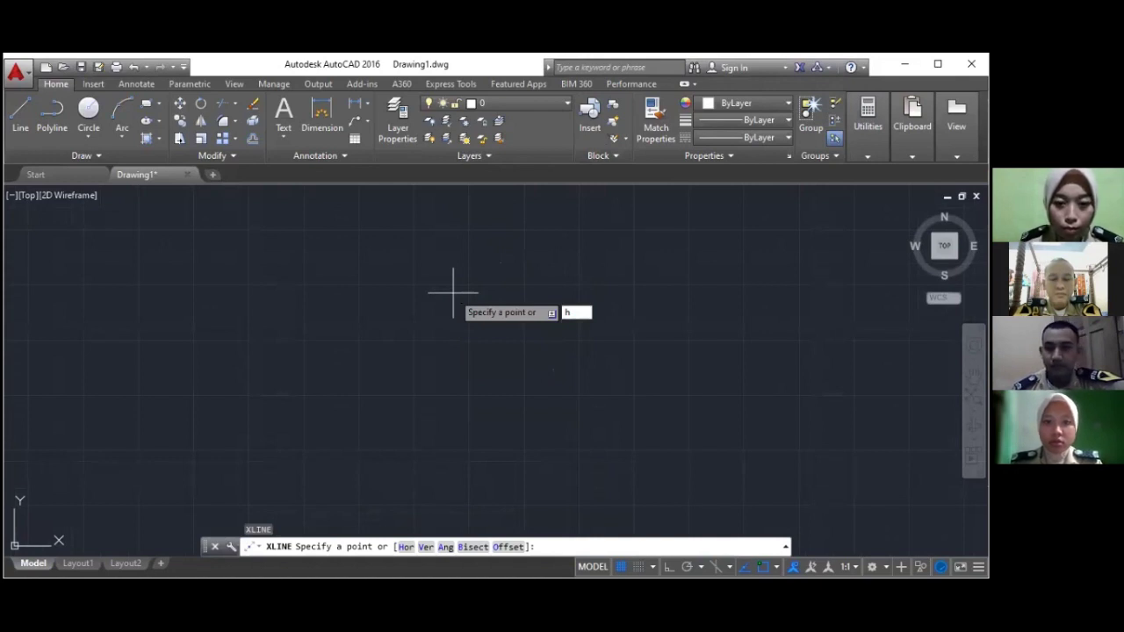
key("Return")
left_click(467, 285)
key("Escape")
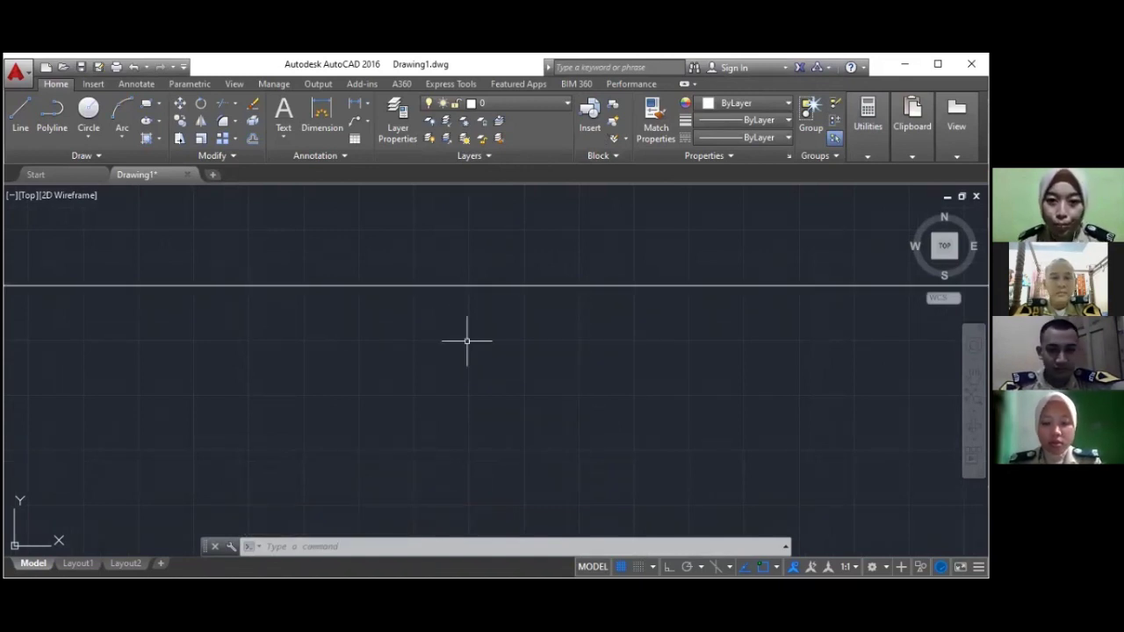
Draw a vertical construction line through the root point of the horizontal construction line
type("XL")
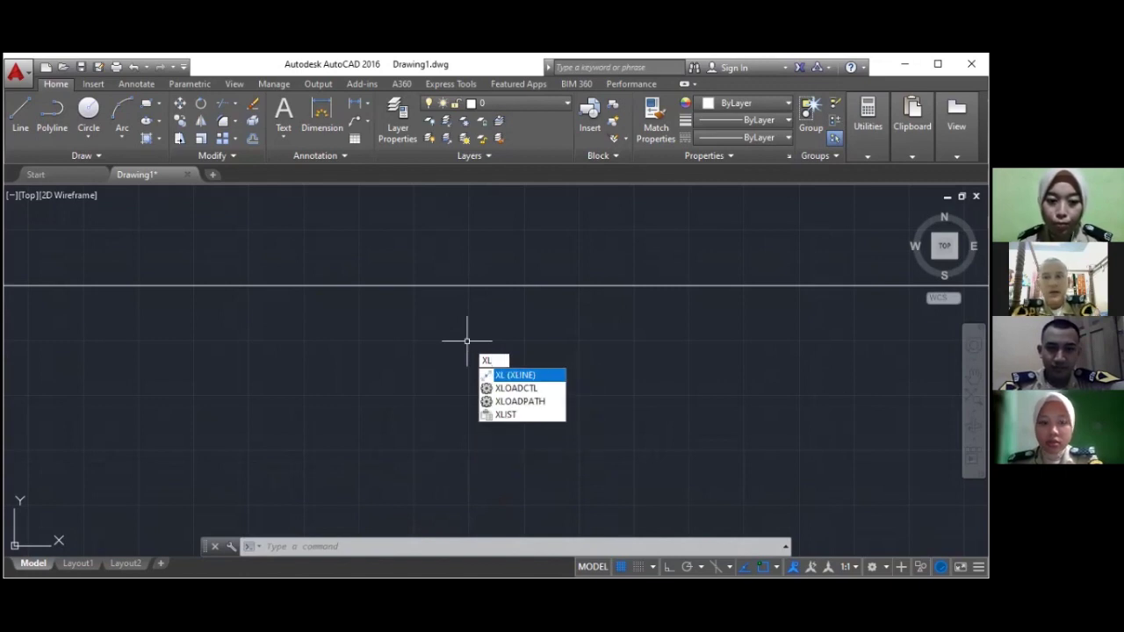
key("Return")
type("v")
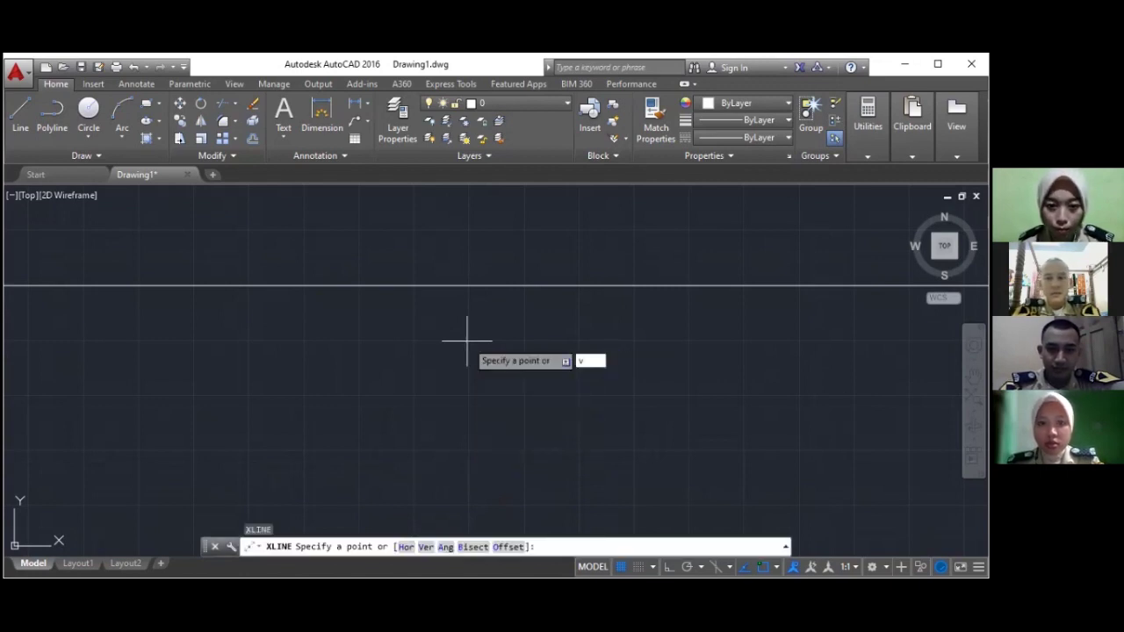
key("Return")
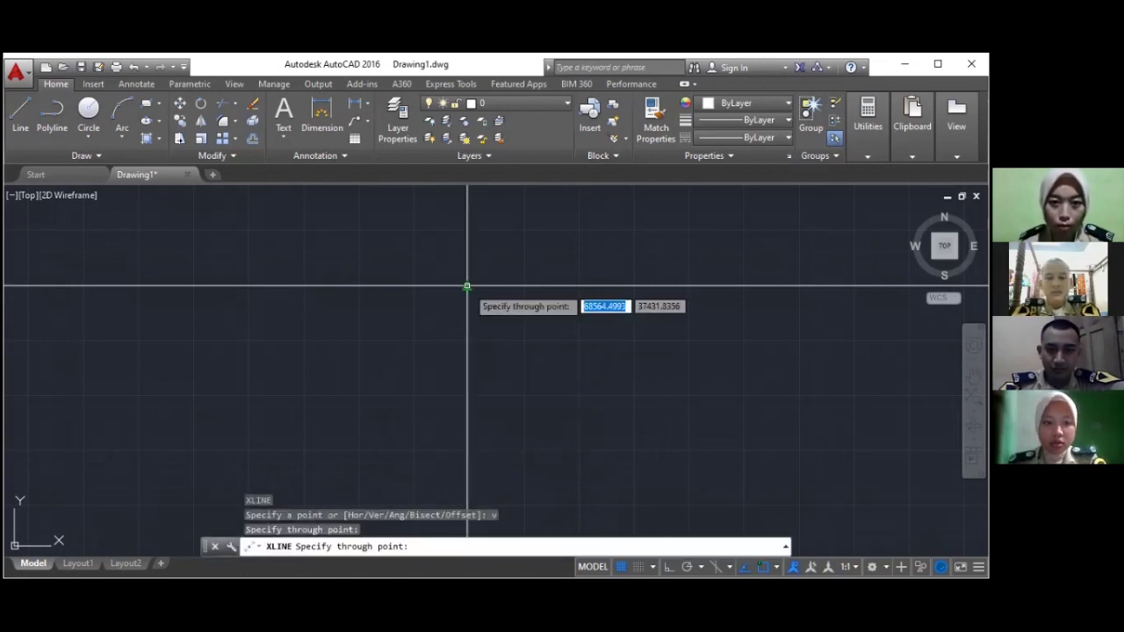
key("Escape")
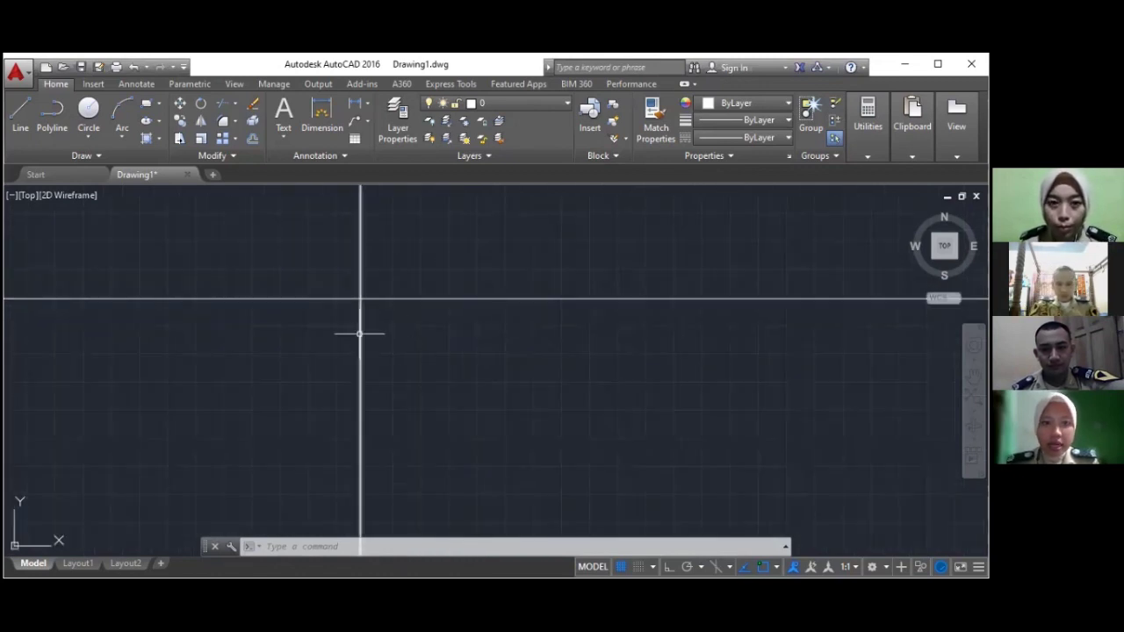
Offset the vertical construction line 100 units to the right
left_click(359, 332)
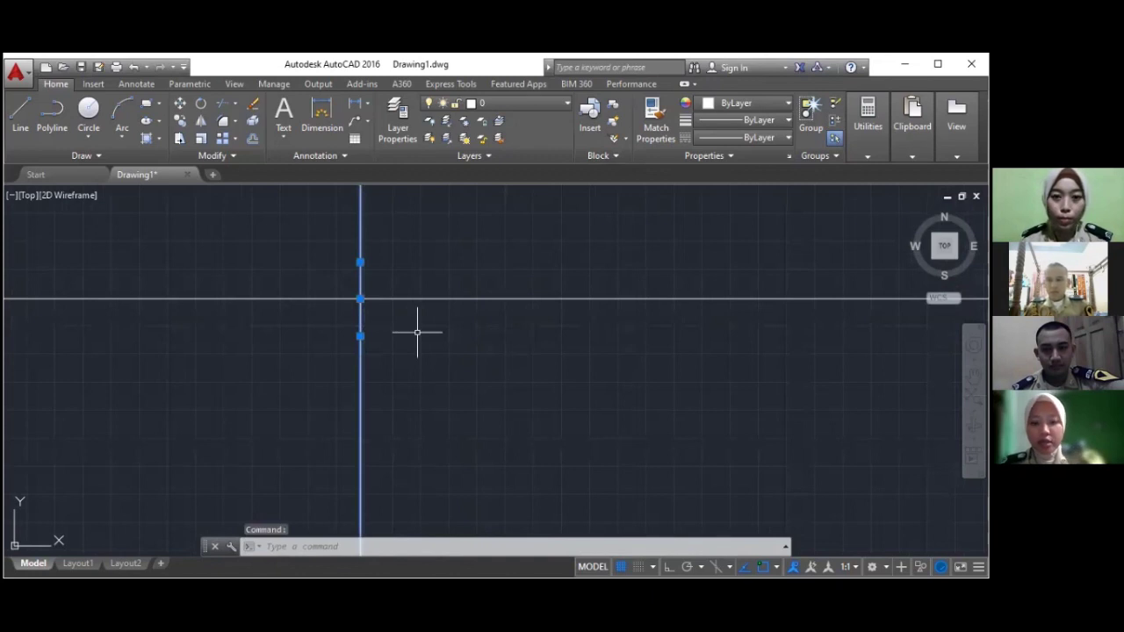
type("o")
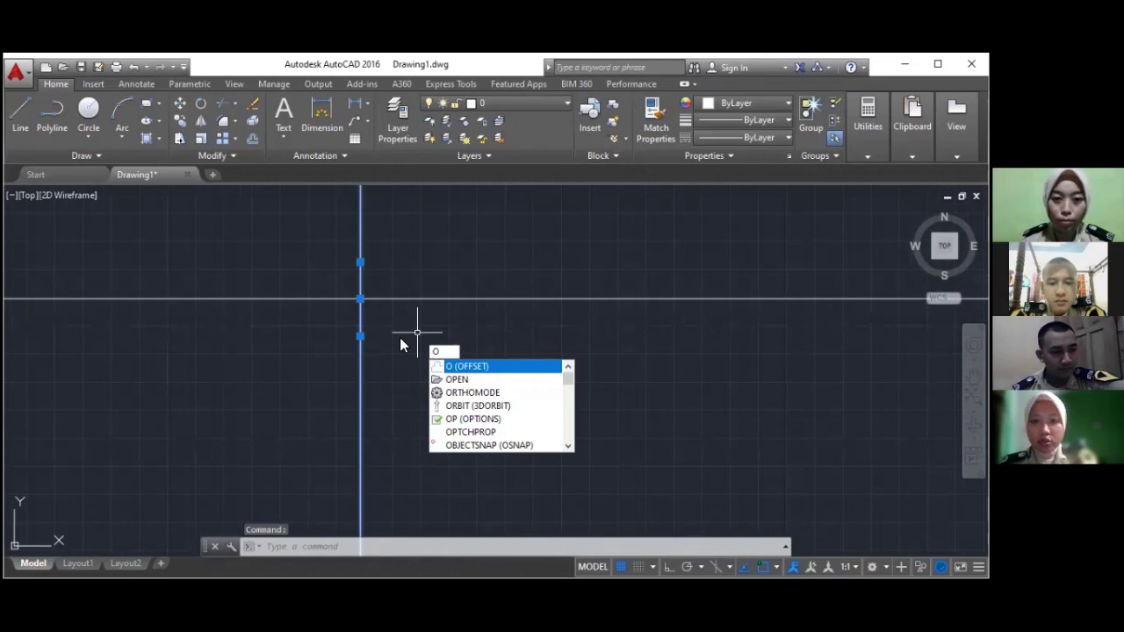
key("Return")
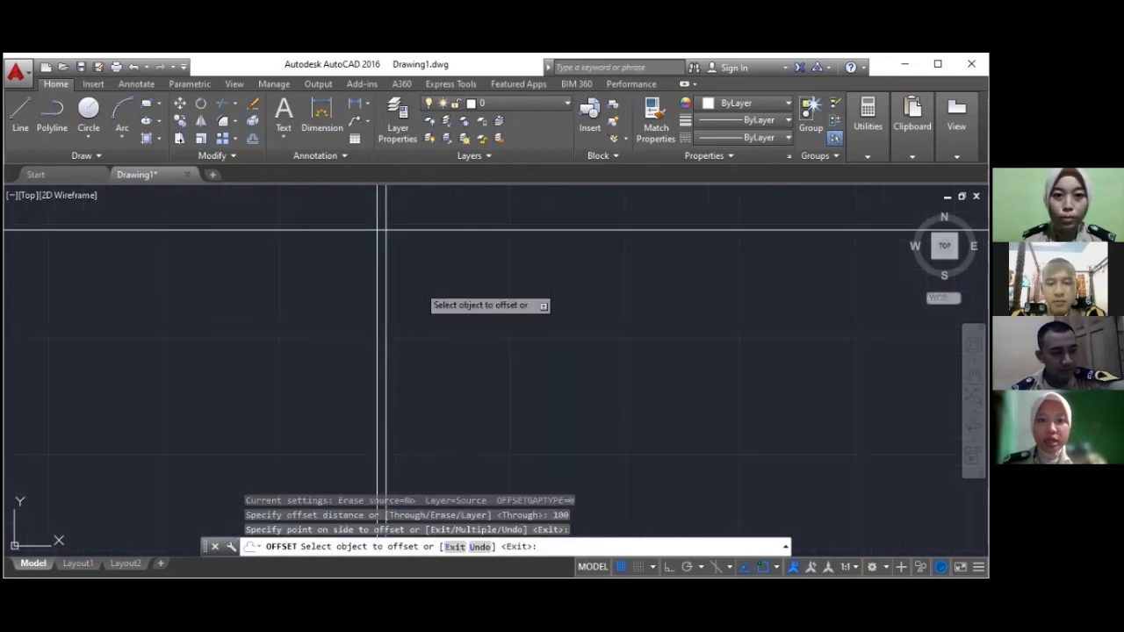
key("Escape")
Offset the second vertical line 160 units to the right
left_click(386, 281)
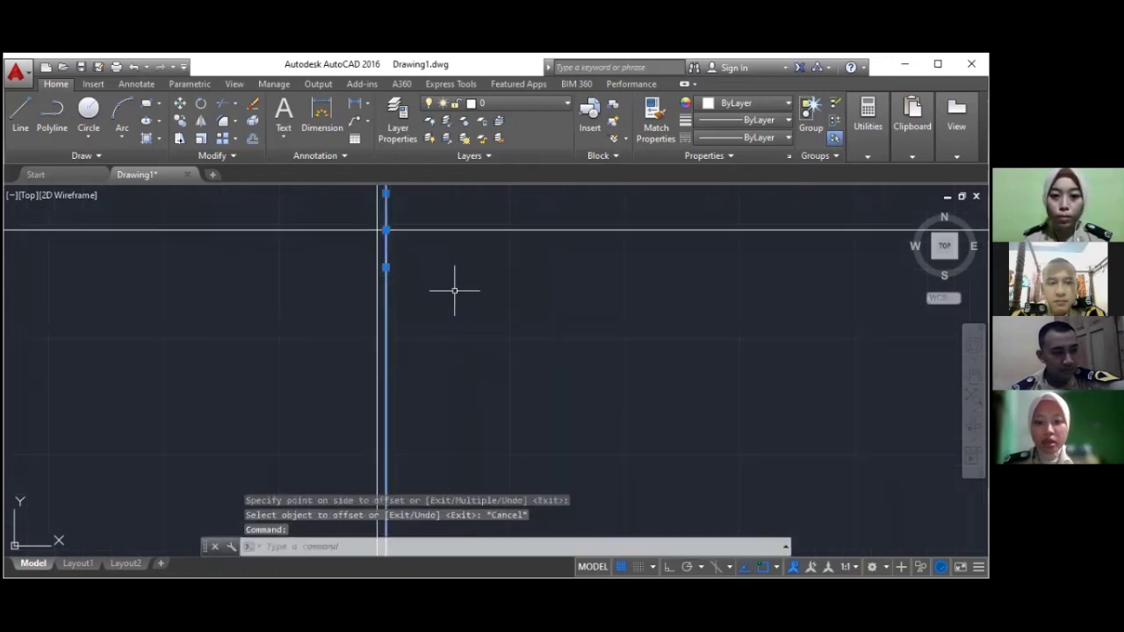
type("o")
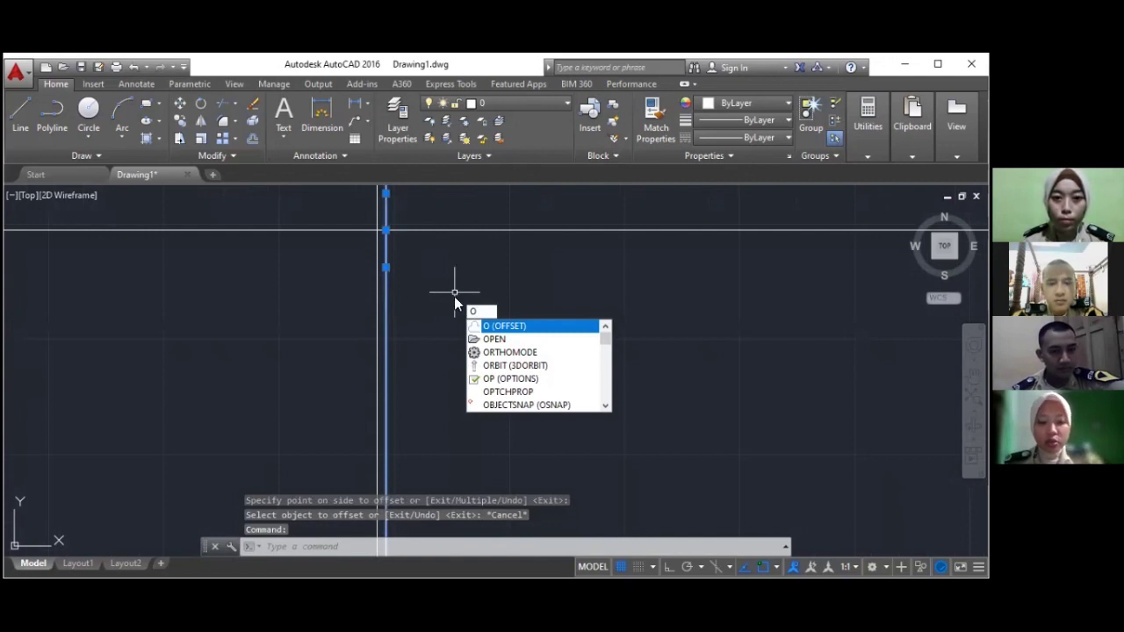
key("Return")
type("160")
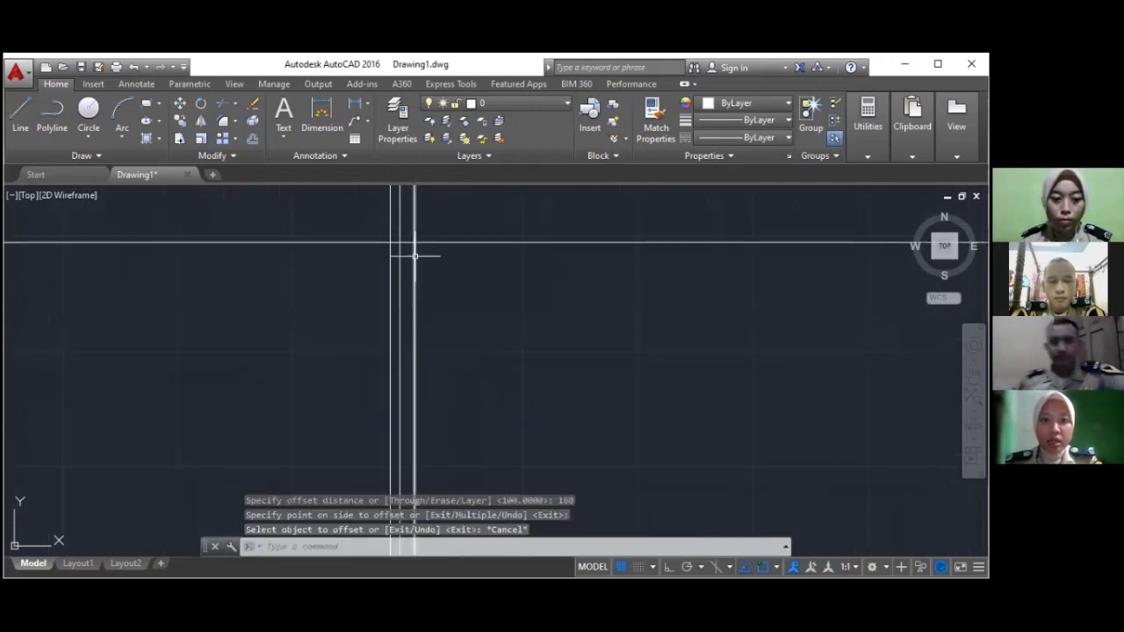
Offset the third vertical line 800 units to the right
left_click(415, 256)
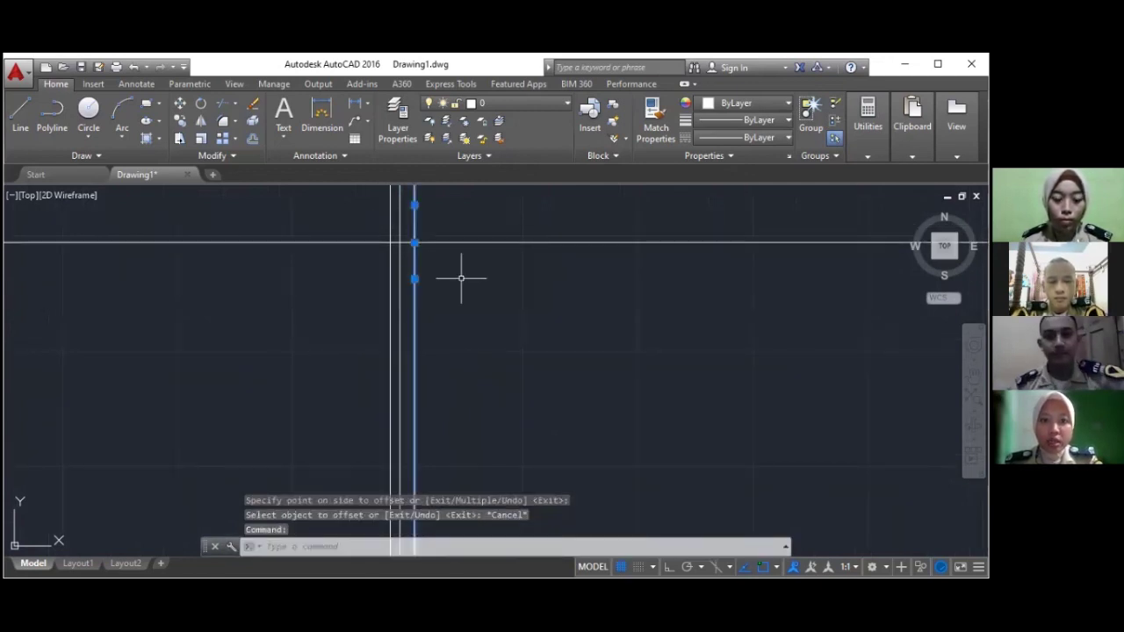
type("o")
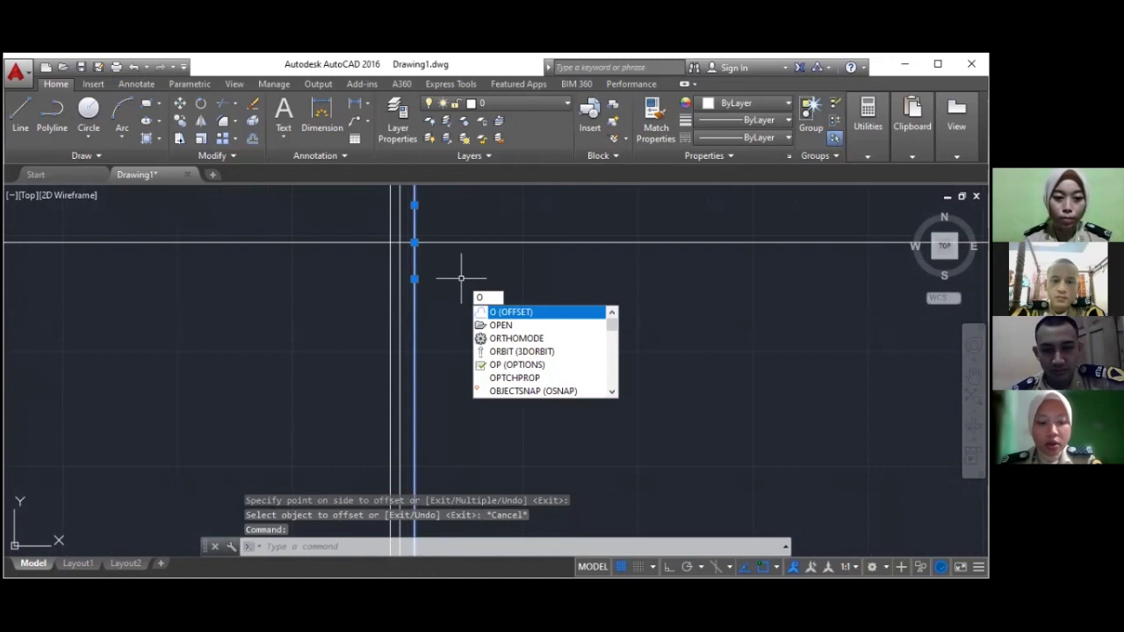
key("Return")
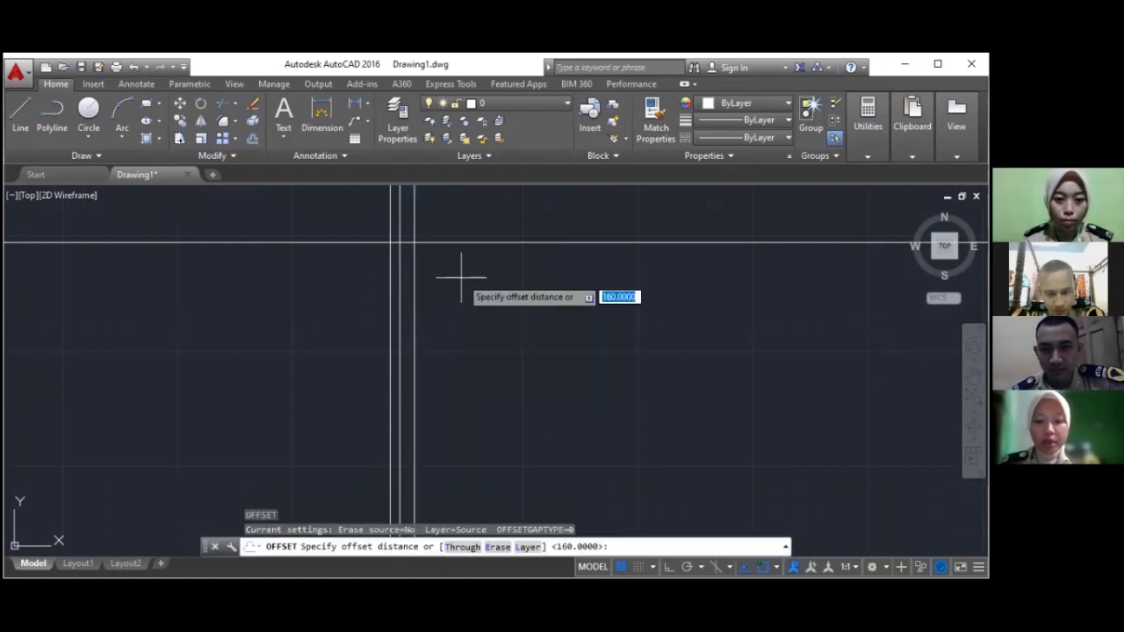
type("800")
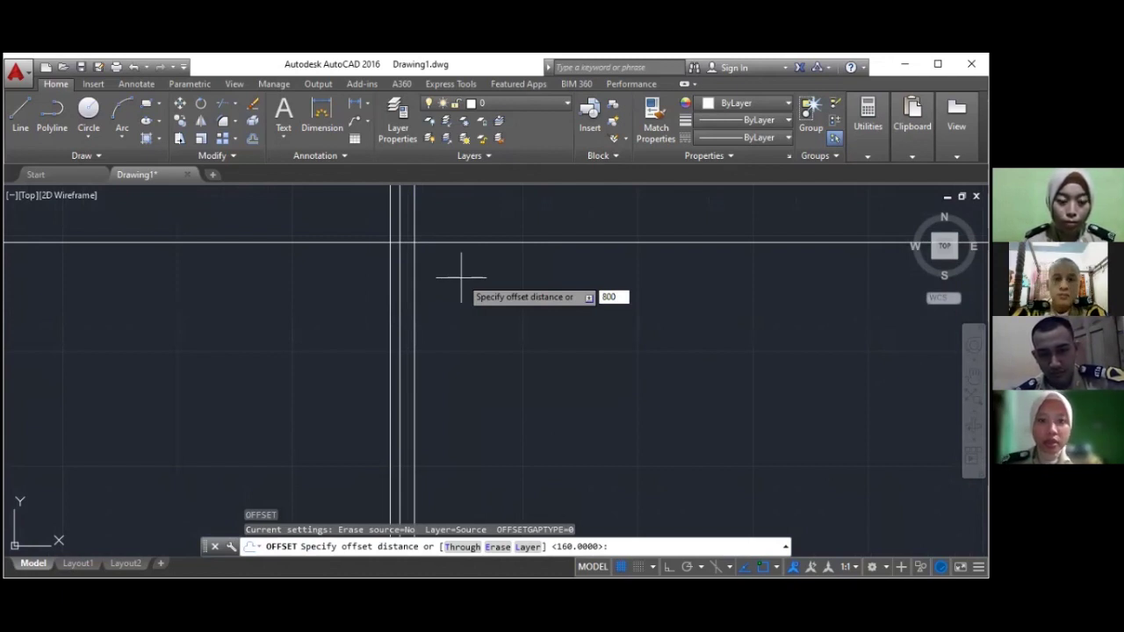
key("Return")
left_click(415, 279)
left_click(492, 276)
scroll(502, 275, "up", 2)
key("Escape")
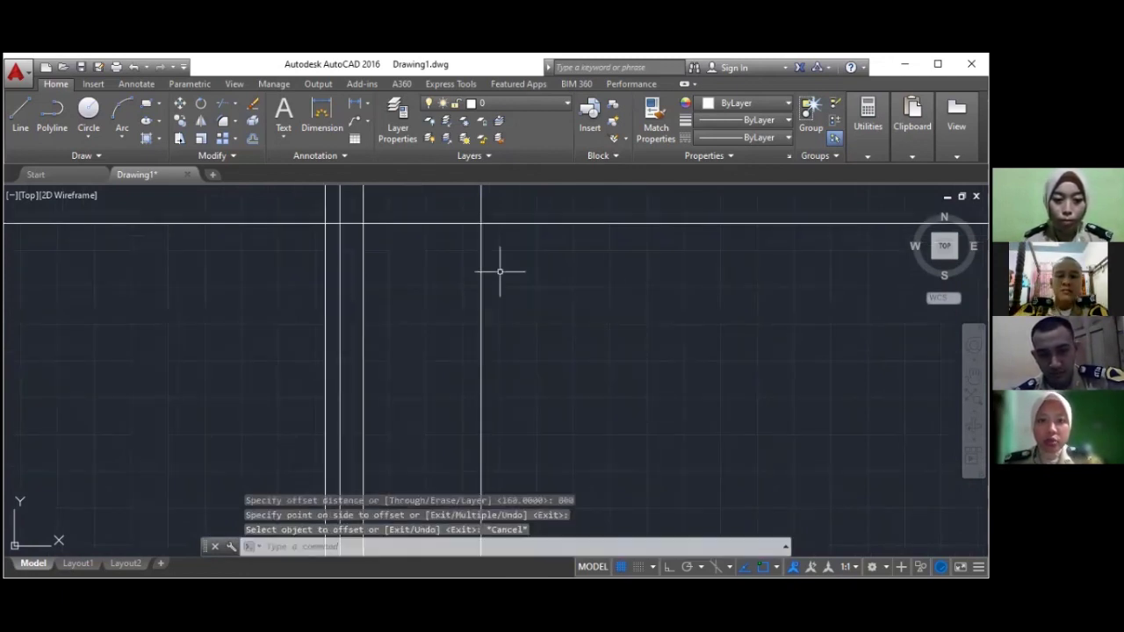
Offset the fourth vertical line 160 units to the right
left_click(481, 288)
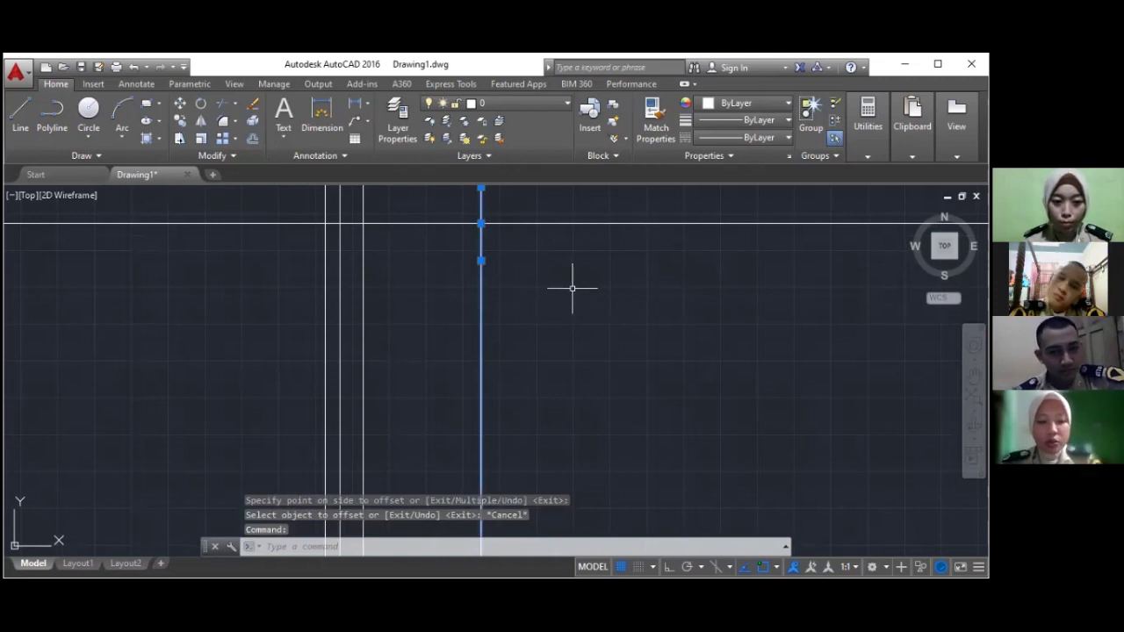
type("o")
key("Return")
type("1")
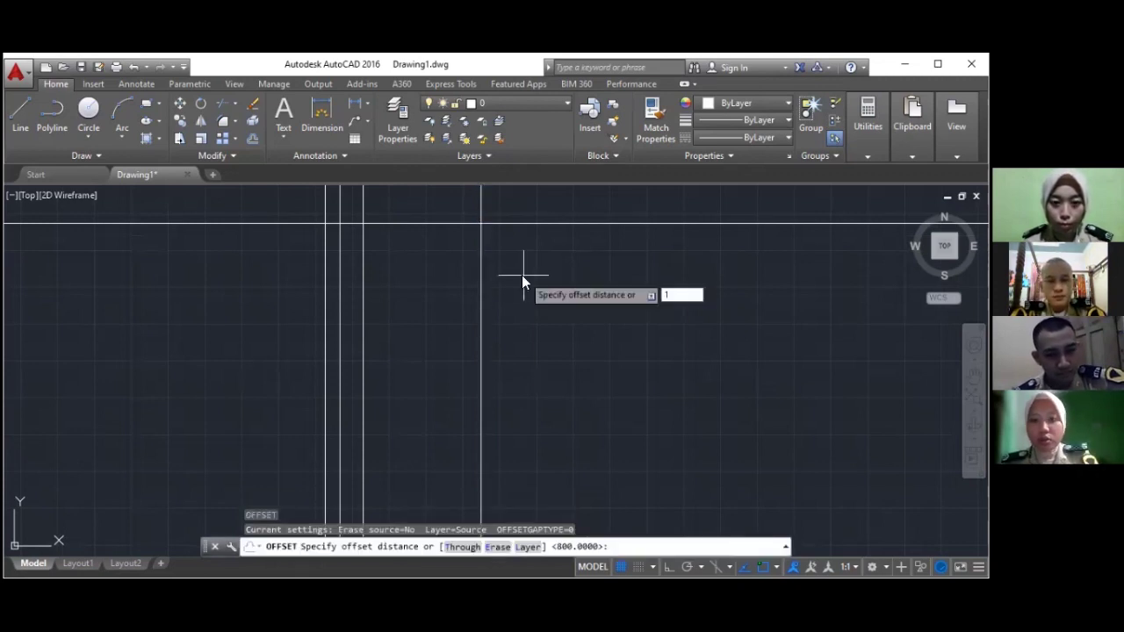
type("60")
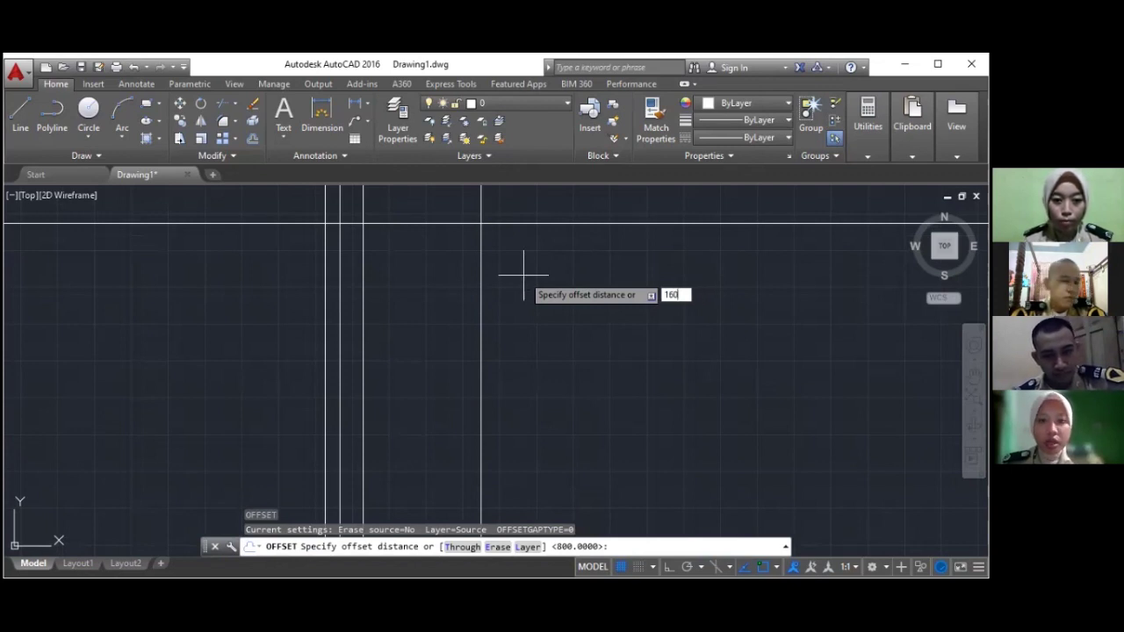
key("Return")
left_click(520, 253)
key("Escape")
Offset the fifth vertical line 100 units to the right to make the outermost one
left_click(504, 249)
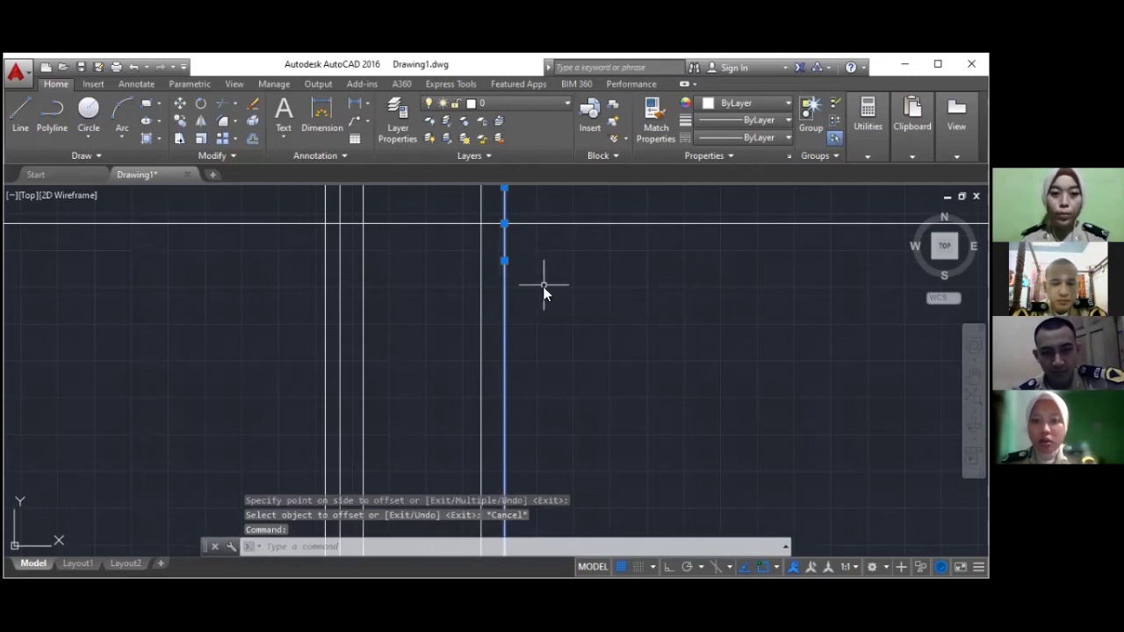
type("o")
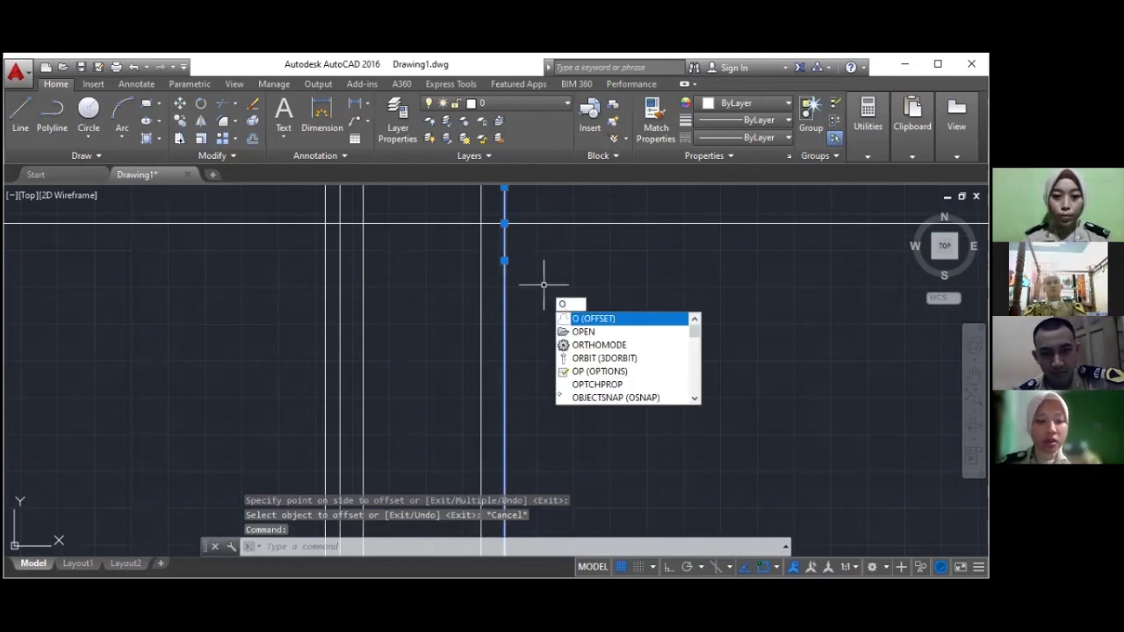
key("Return")
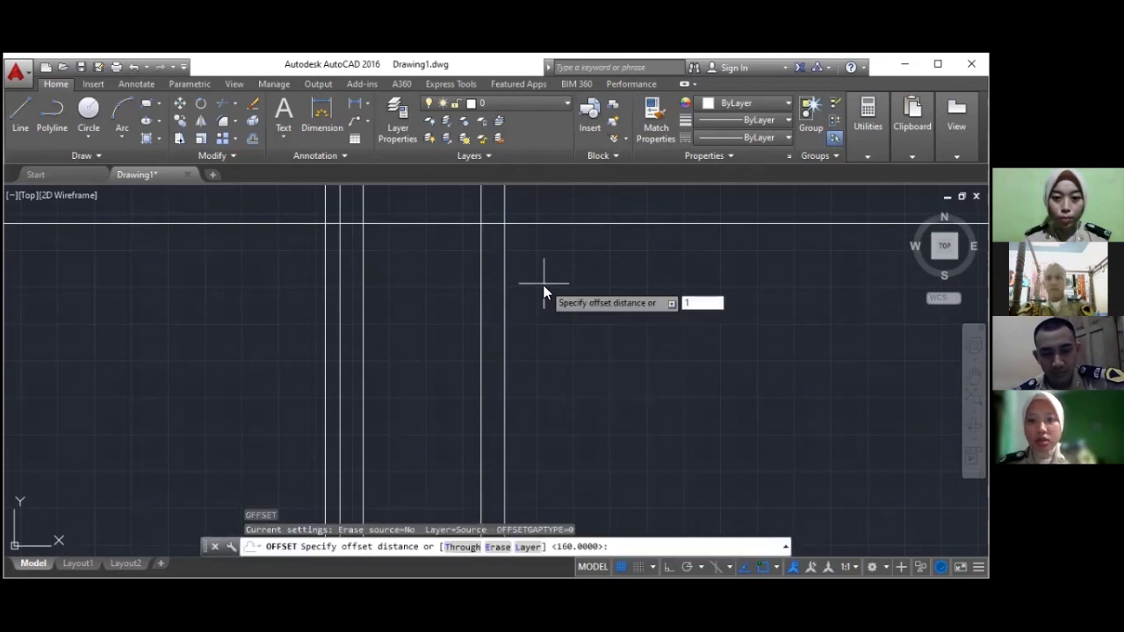
type("100")
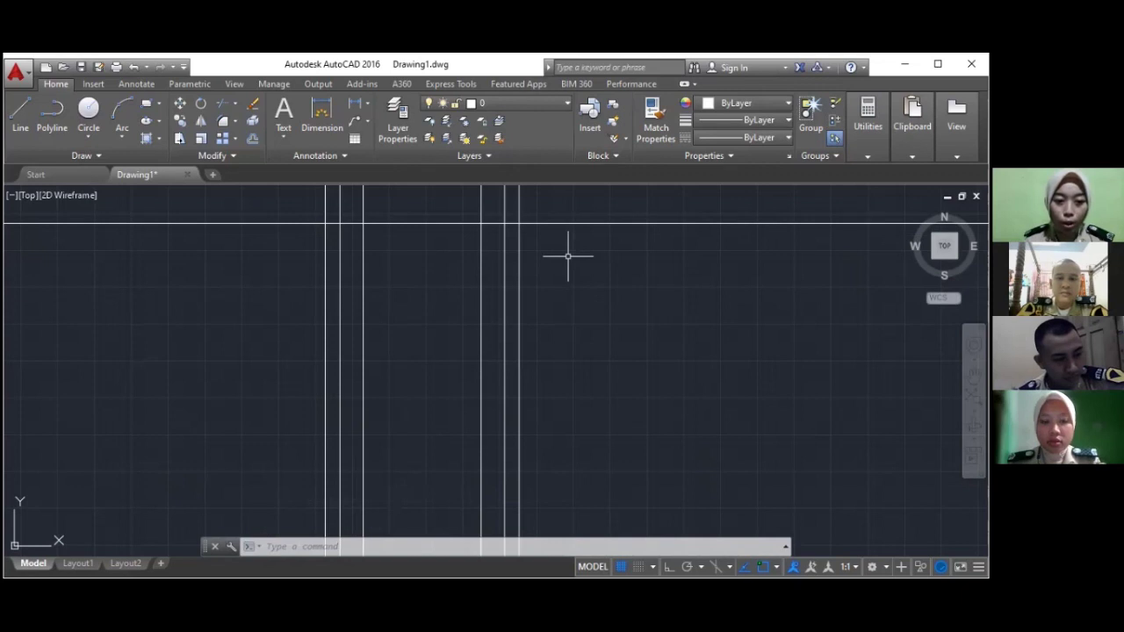
key("Escape")
Trim the horizontal line beyond the two outermost verticals and the vertical lines above the horizontal line
scroll(556, 219, "up", 2)
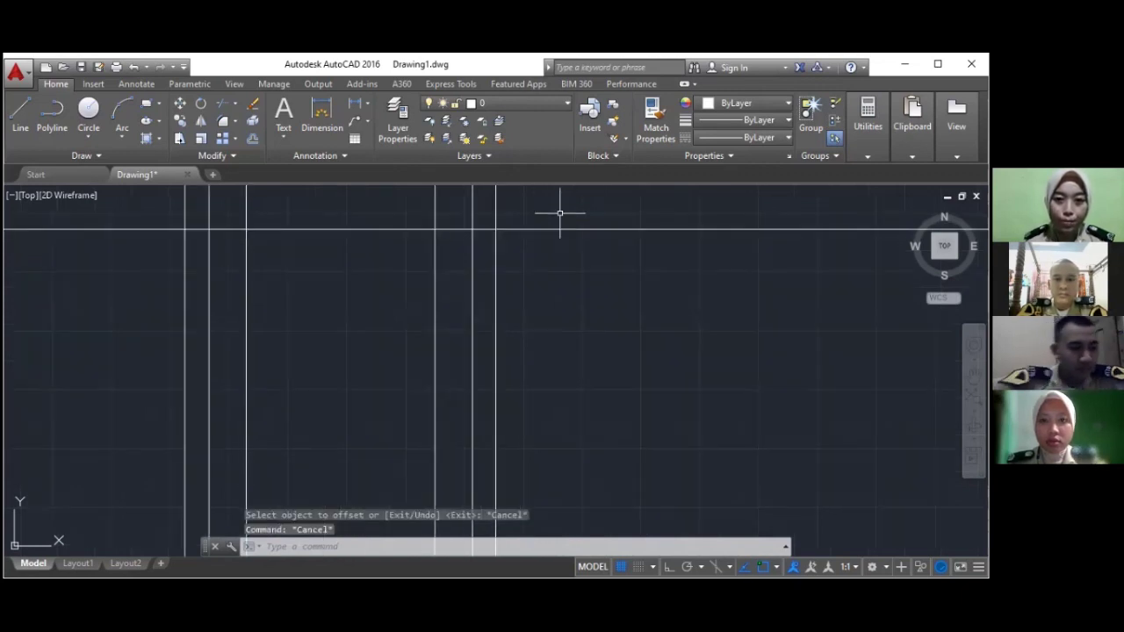
type("TR")
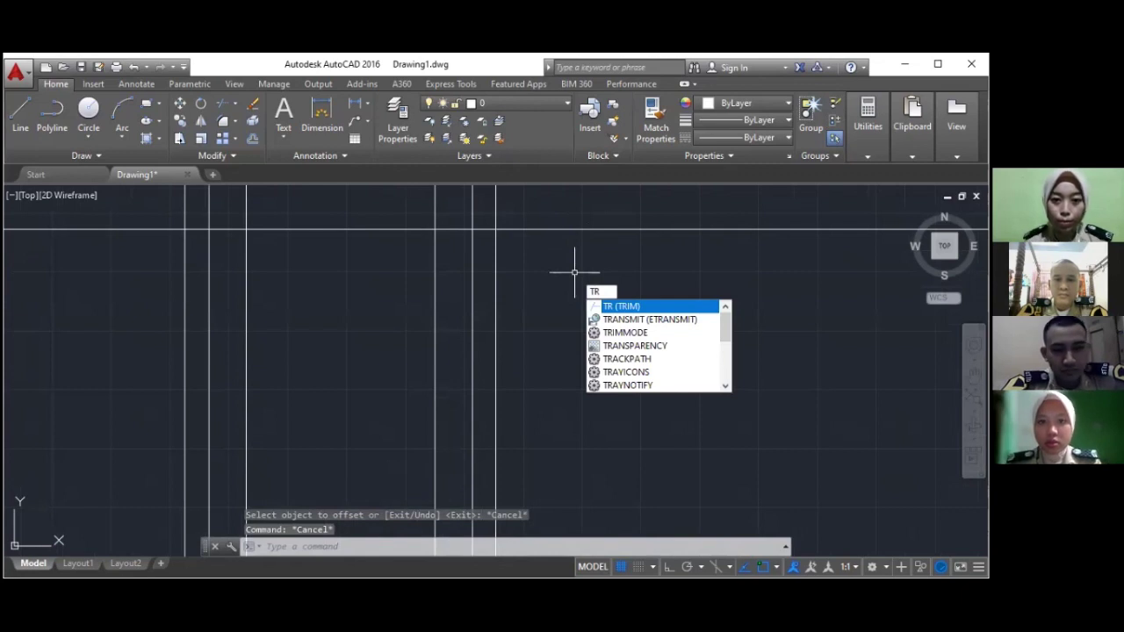
key("Return")
key("Return")
left_click(576, 255)
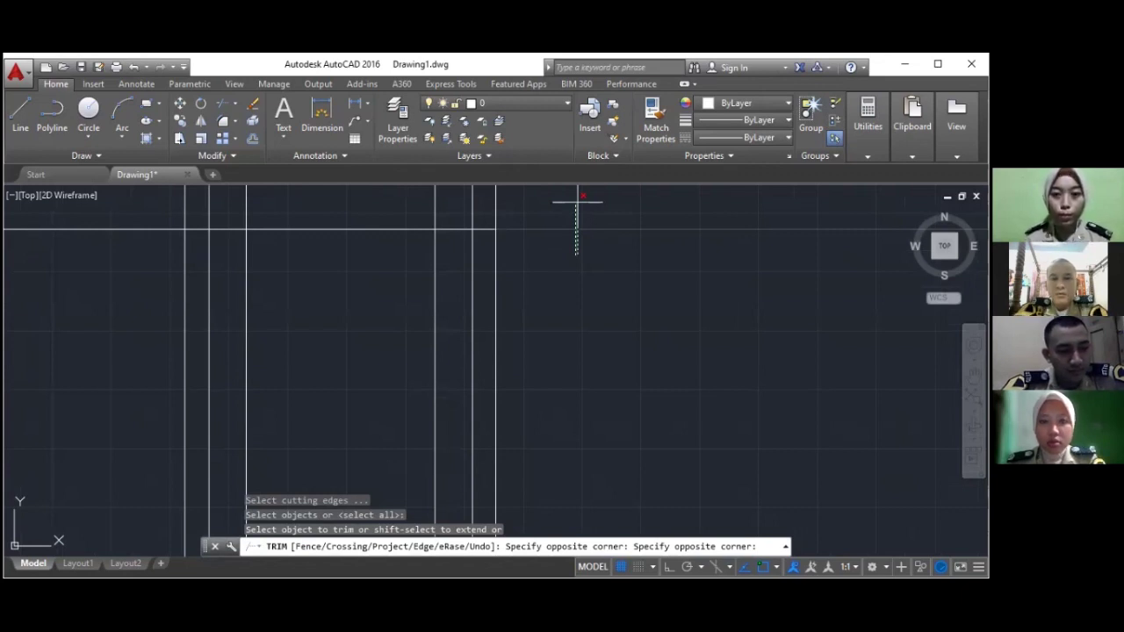
left_click(577, 202)
key("Escape")
scroll(577, 203, "down", 5)
scroll(570, 264, "up", 4)
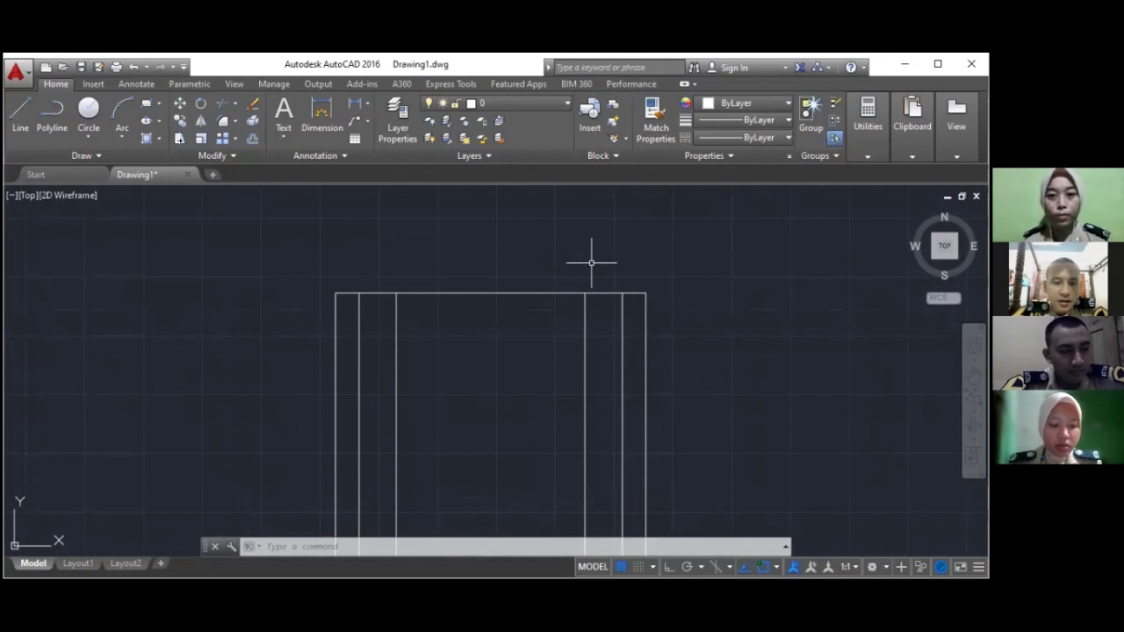
Draw a 100-unit horizontal line in the empty area outside the layout with Ortho turned on
scroll(592, 263, "down", 3)
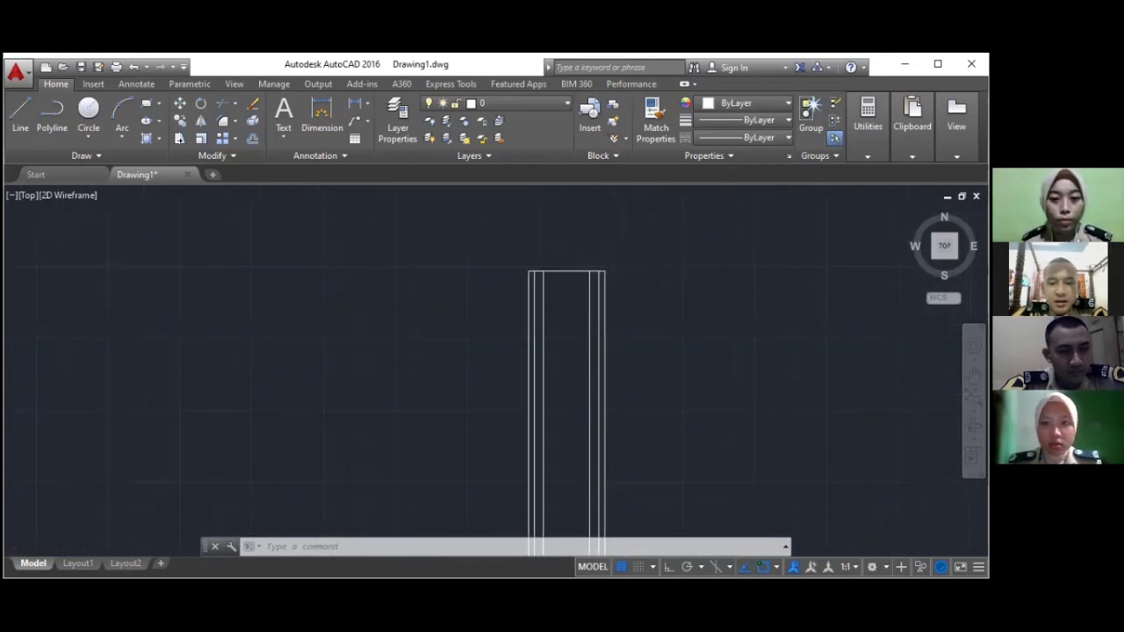
scroll(780, 274, "up", 3)
scroll(223, 281, "up", 2)
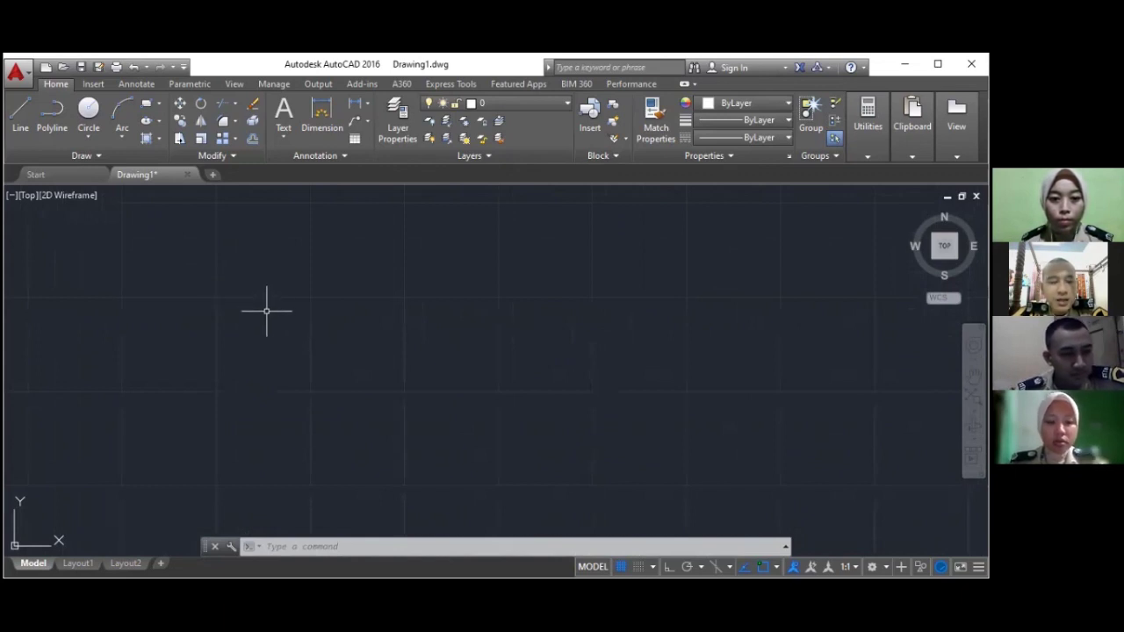
key("Escape")
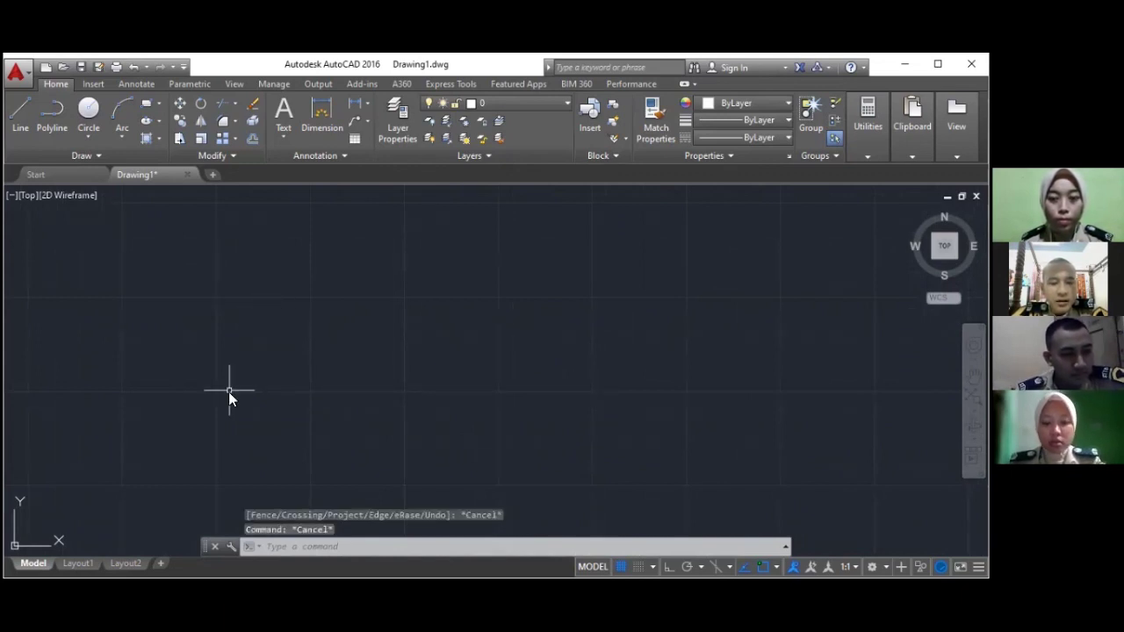
type("L")
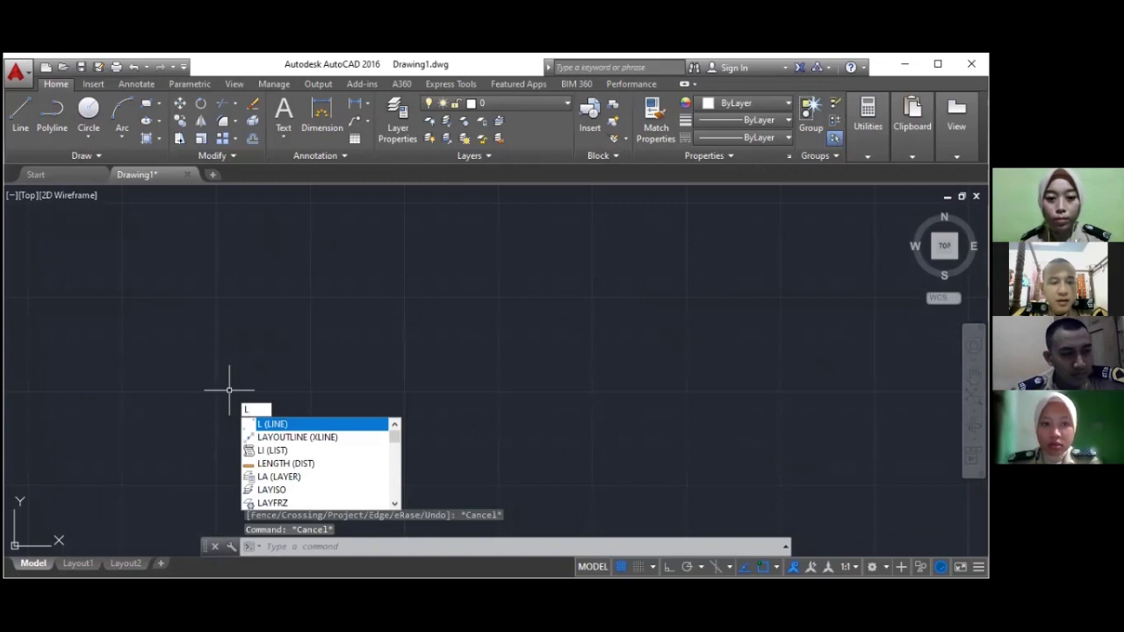
key("Return")
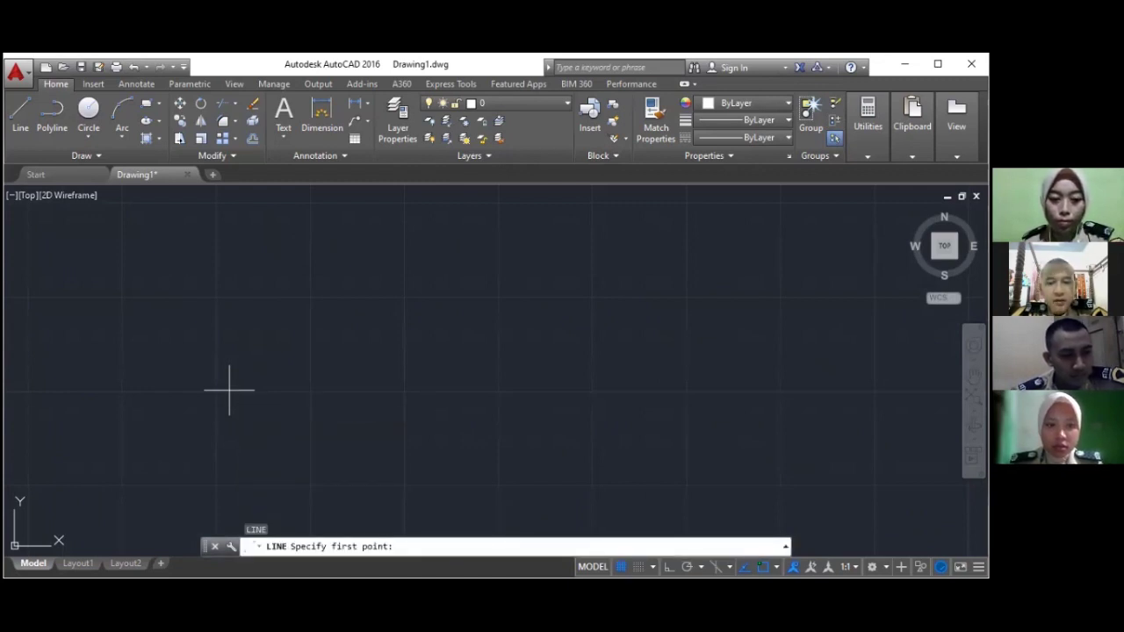
left_click(229, 390)
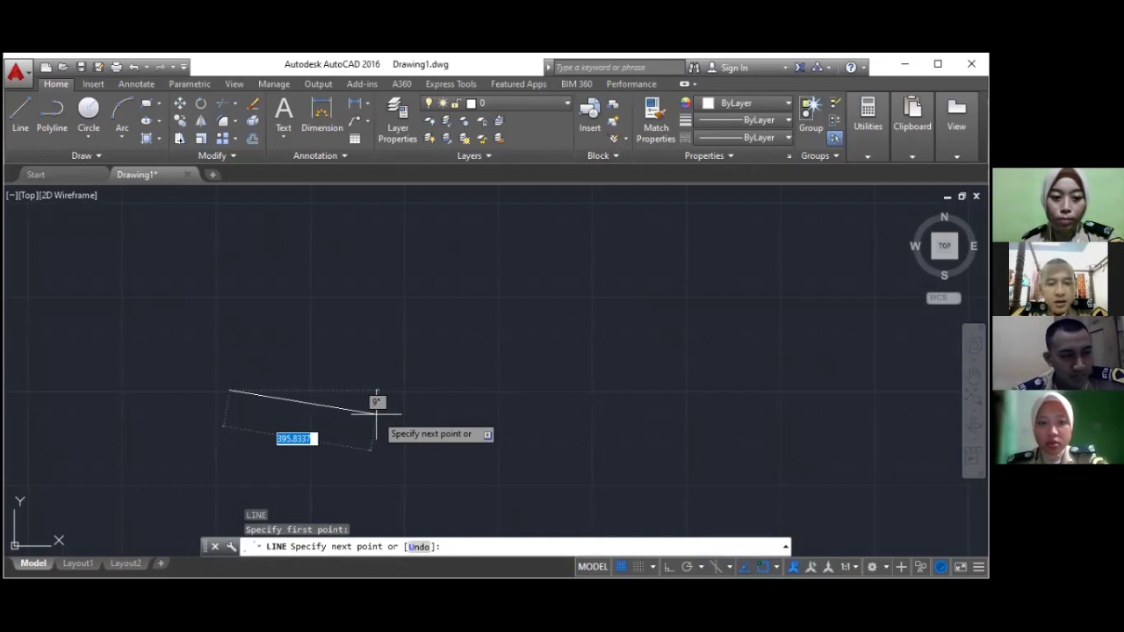
key("F8")
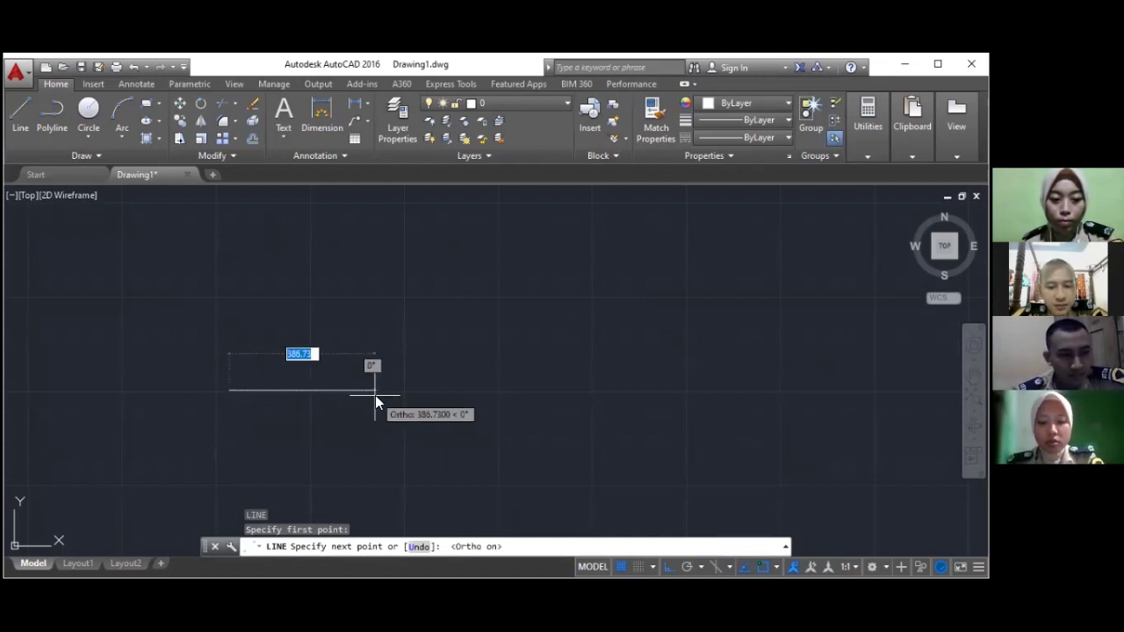
type("100")
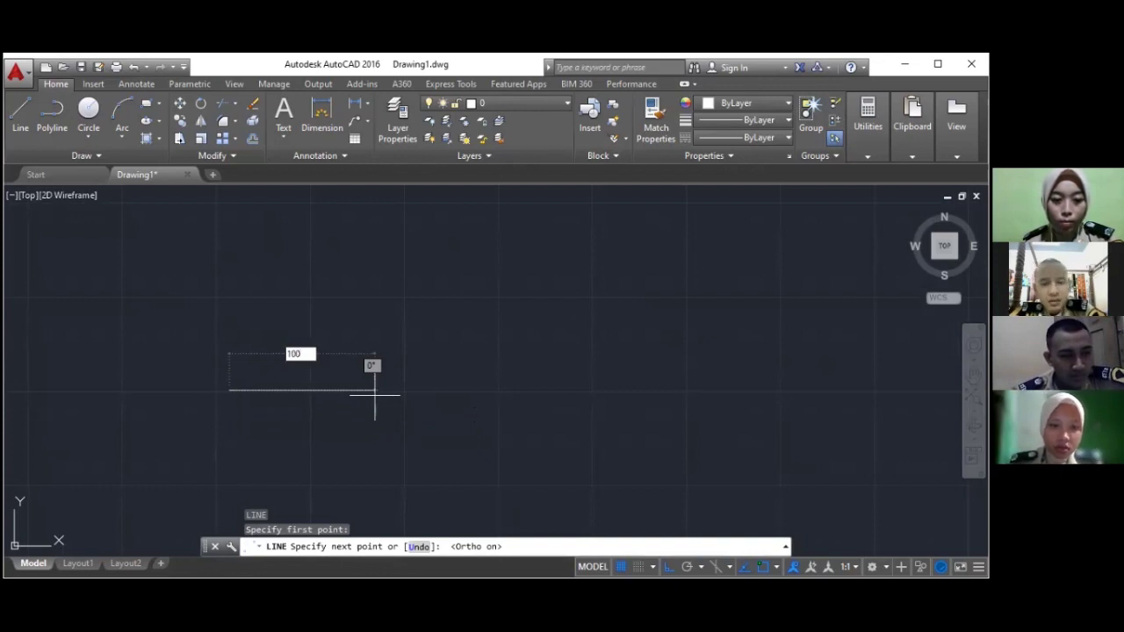
key("Return")
Draw a 4-unit vertical line up from the horizontal line's right end and close the triangle with a sloped line to its start
scroll(190, 458, "down", 3)
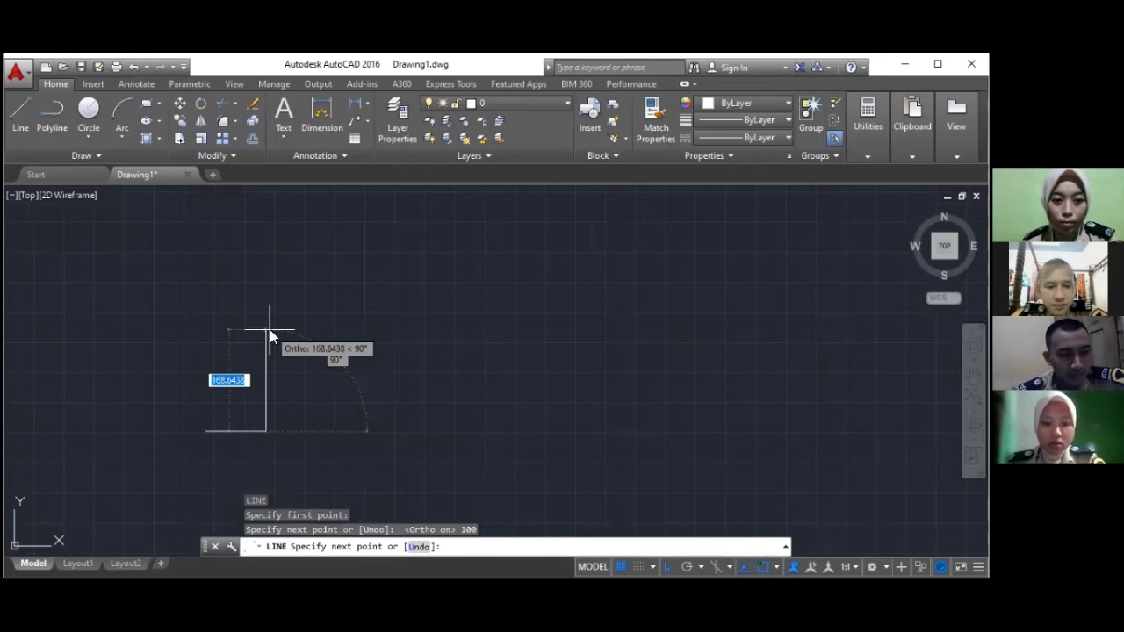
type("4")
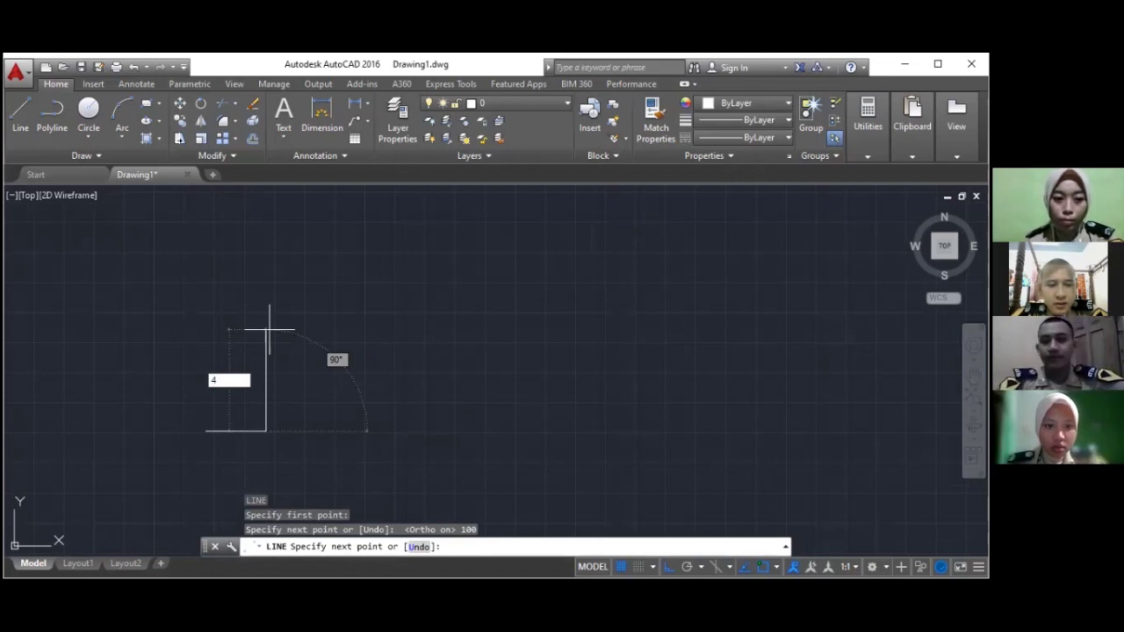
key("Return")
key("Escape")
Delete the triangle's horizontal and vertical sides, keeping only the sloped line
scroll(406, 381, "up", 5)
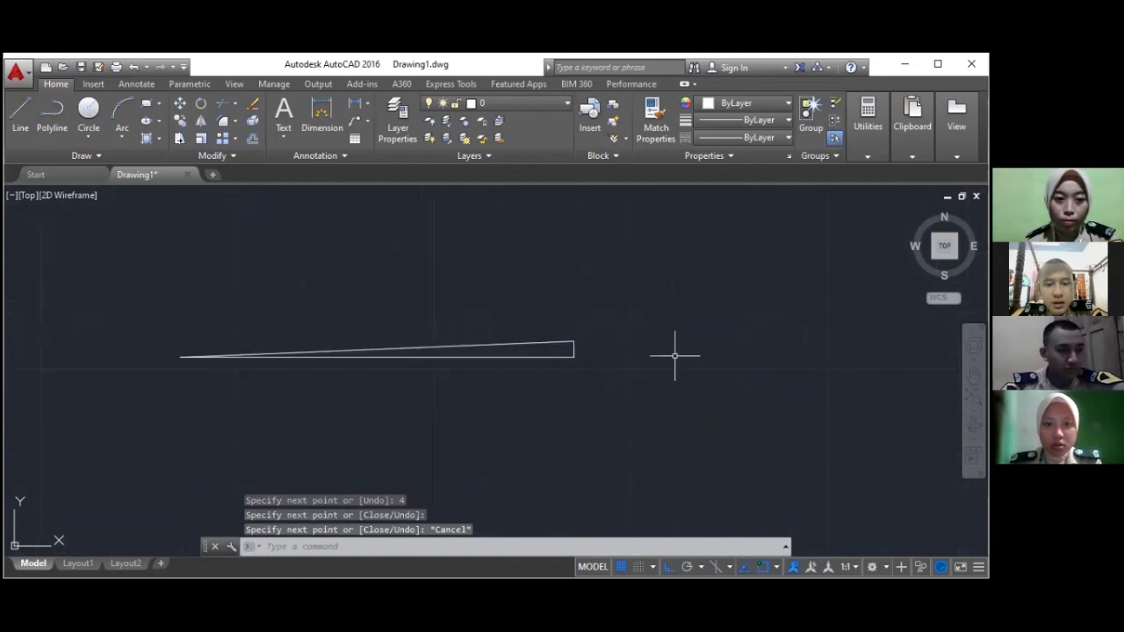
scroll(439, 381, "up", 2)
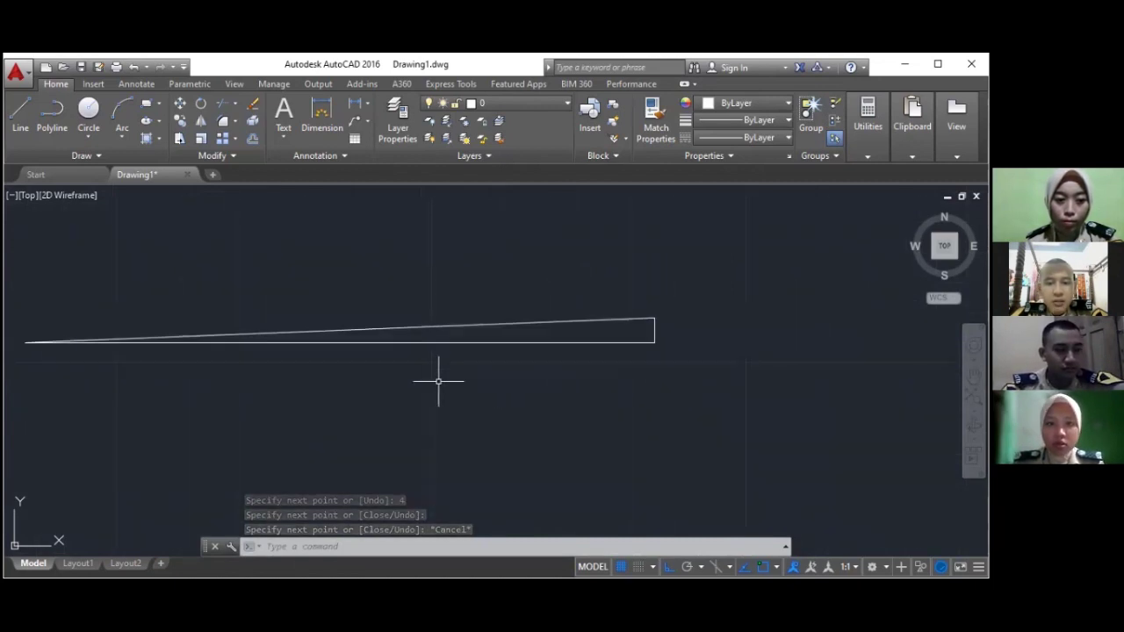
left_click(599, 342)
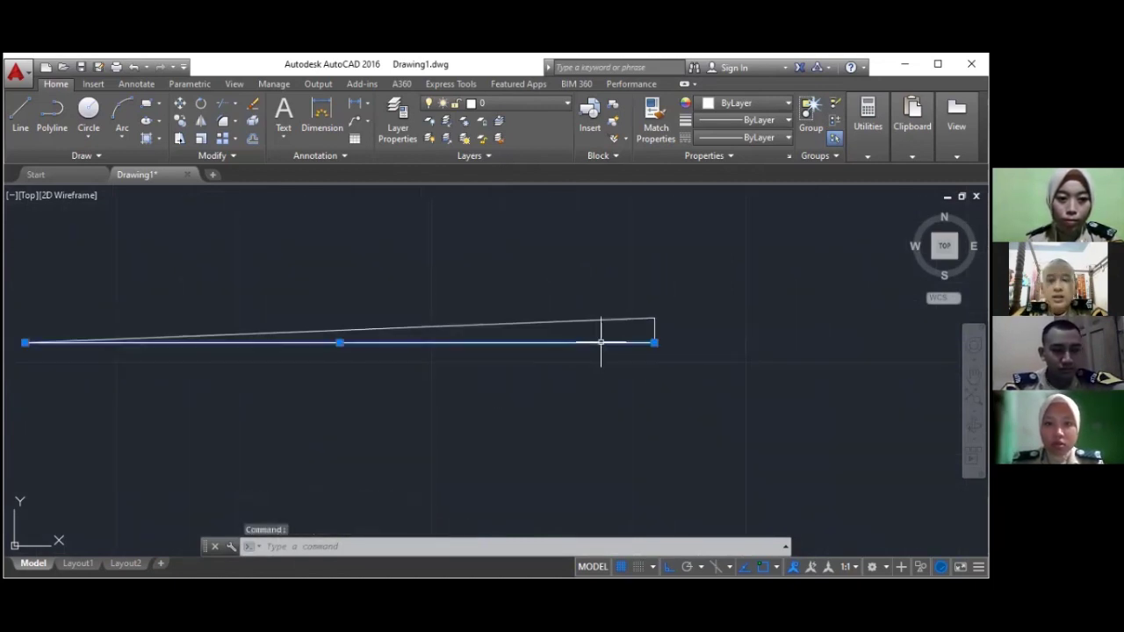
key("Delete")
left_click(654, 341)
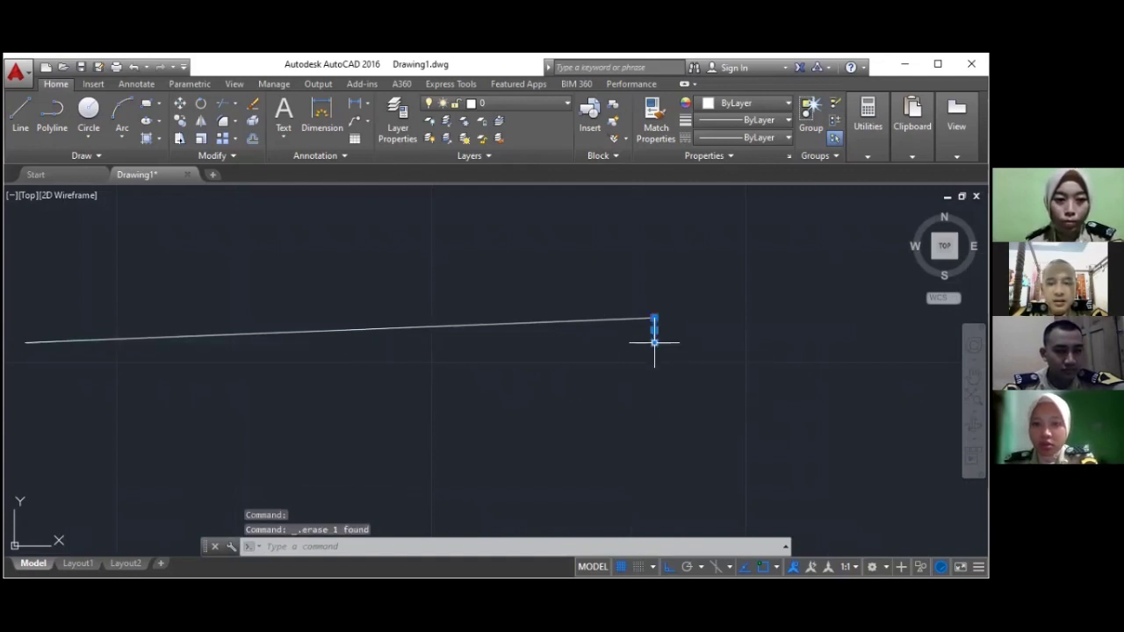
key("Delete")
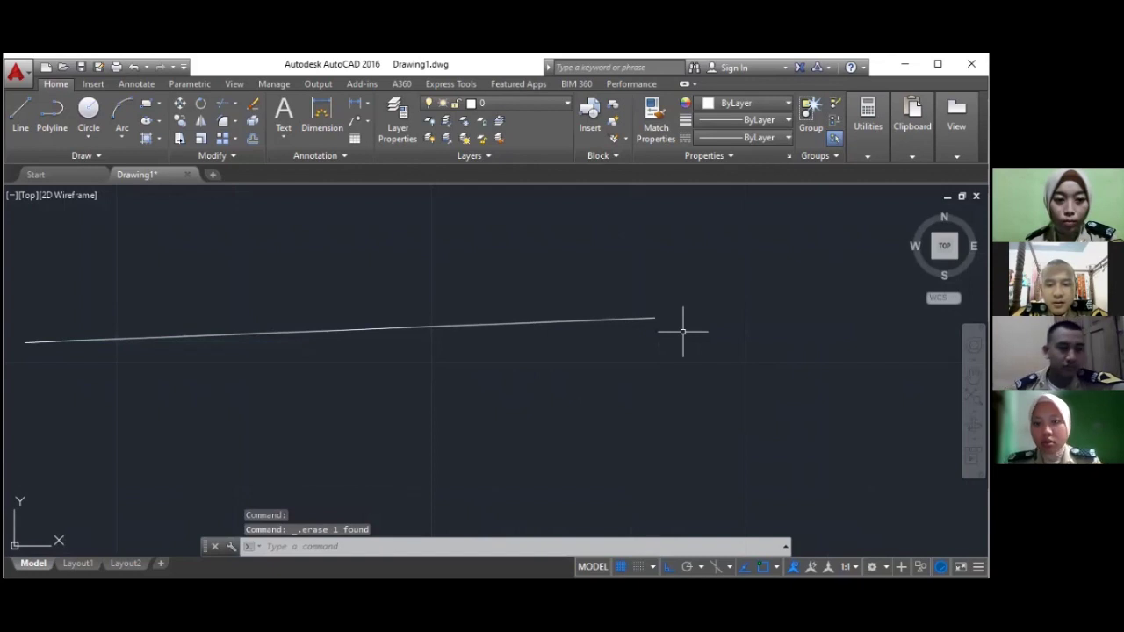
Move the sloped line by its upper right endpoint onto the middle of the layout's top horizontal line
scroll(683, 334, "down", 1)
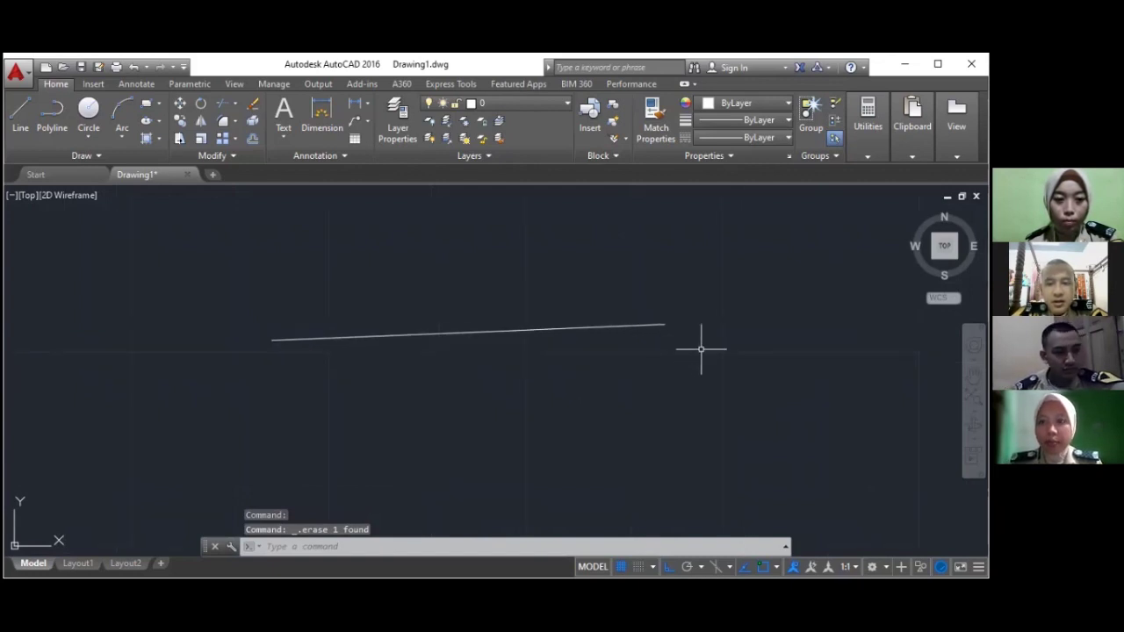
scroll(658, 350, "down", 2)
scroll(659, 349, "up", 2)
scroll(658, 348, "down", 1)
left_click(655, 340)
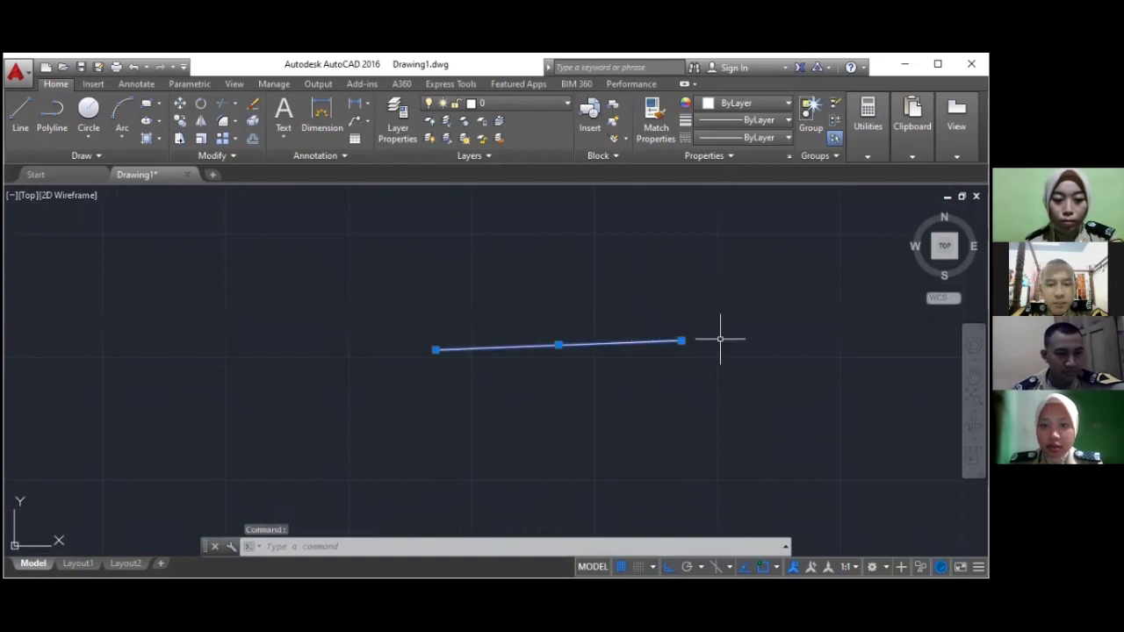
type("M")
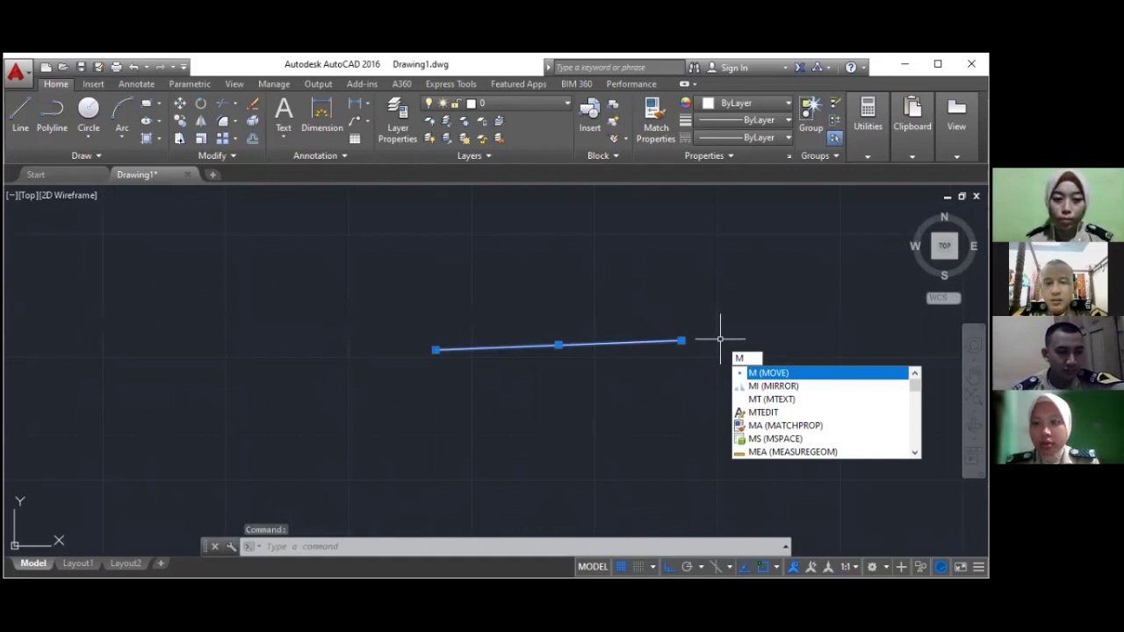
key("Return")
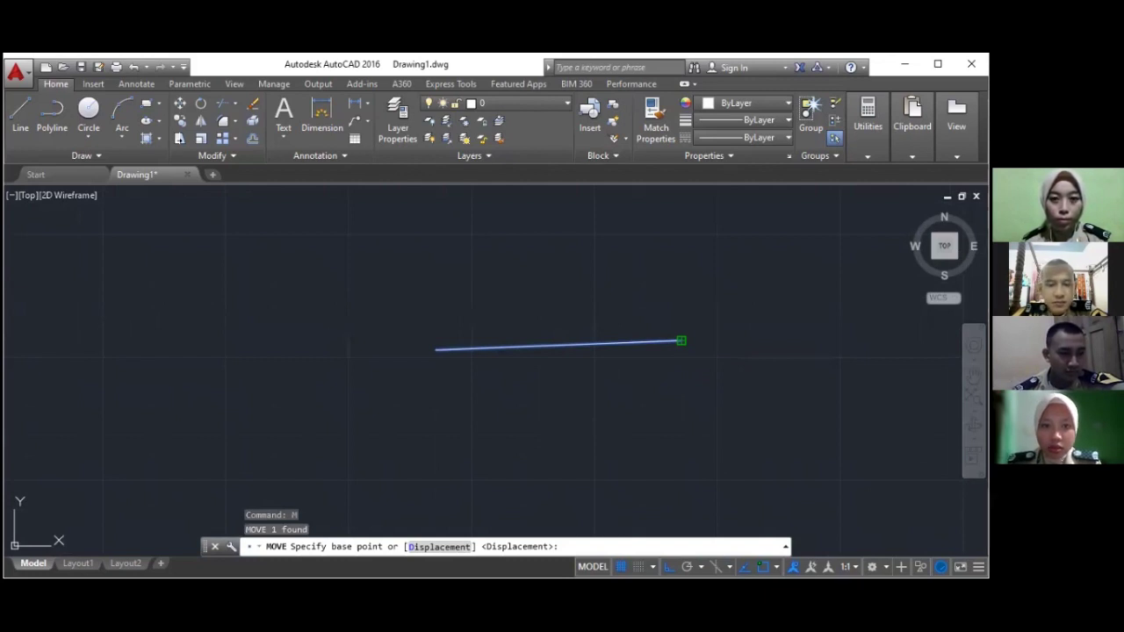
left_click(681, 341)
left_click(445, 226)
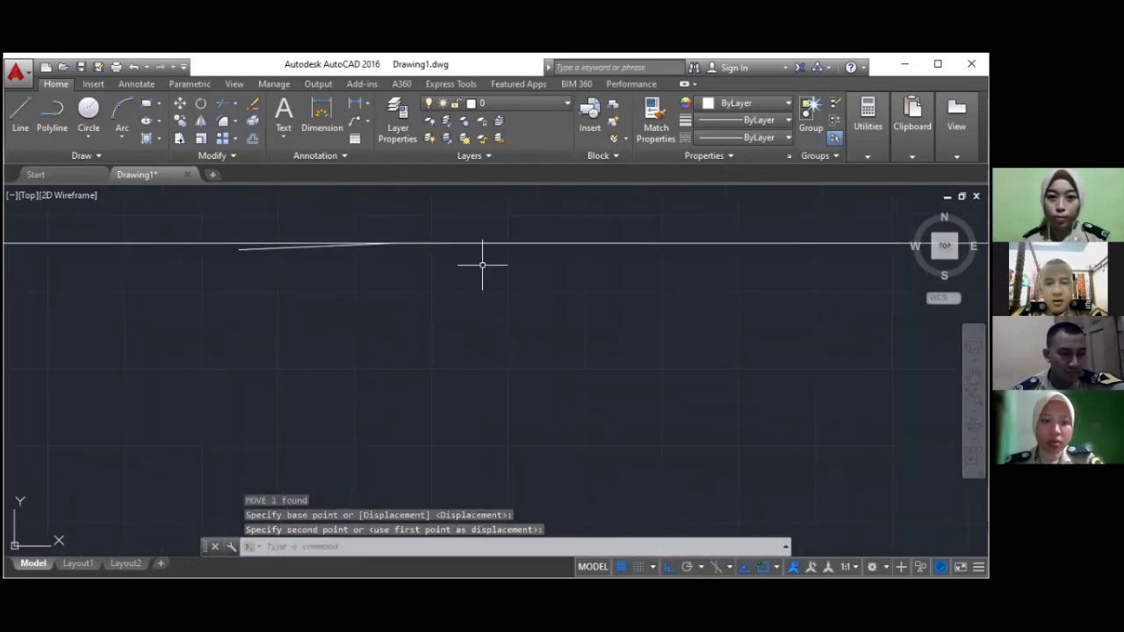
key("Escape")
Extend the sloped line's lower end to the third vertical line from the left
scroll(491, 270, "down", 4)
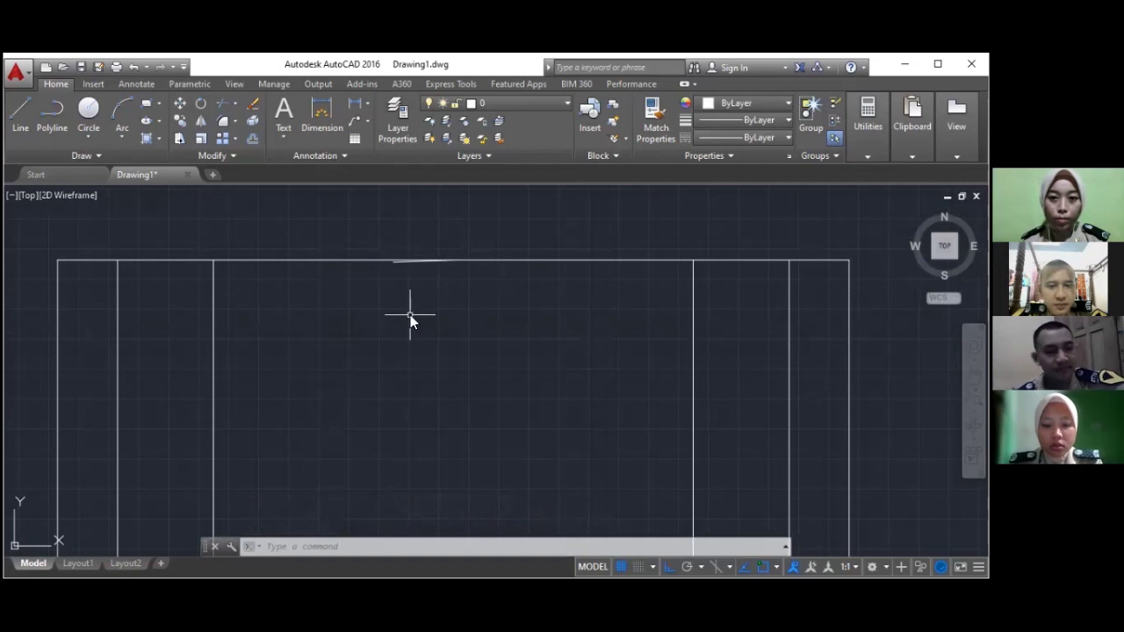
type("EX")
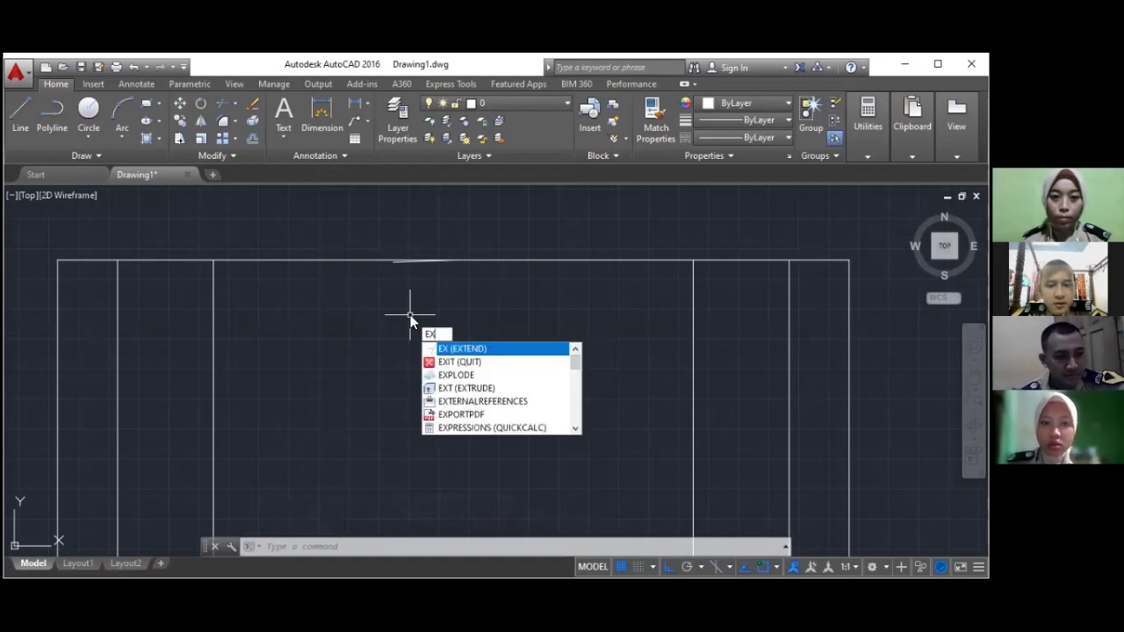
key("Return")
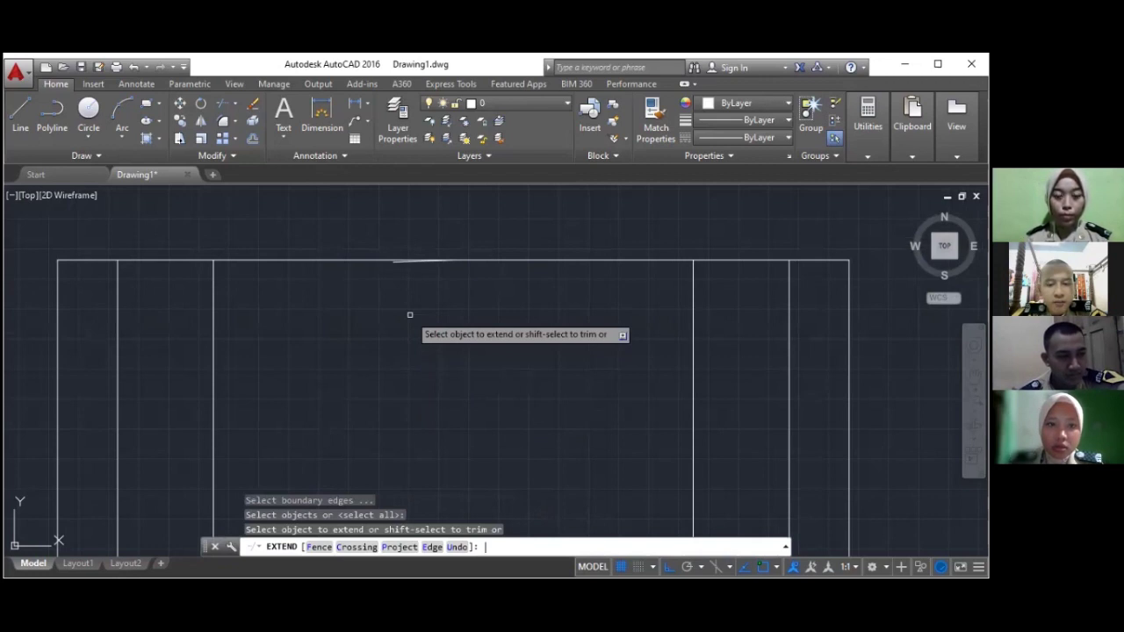
left_click(396, 262)
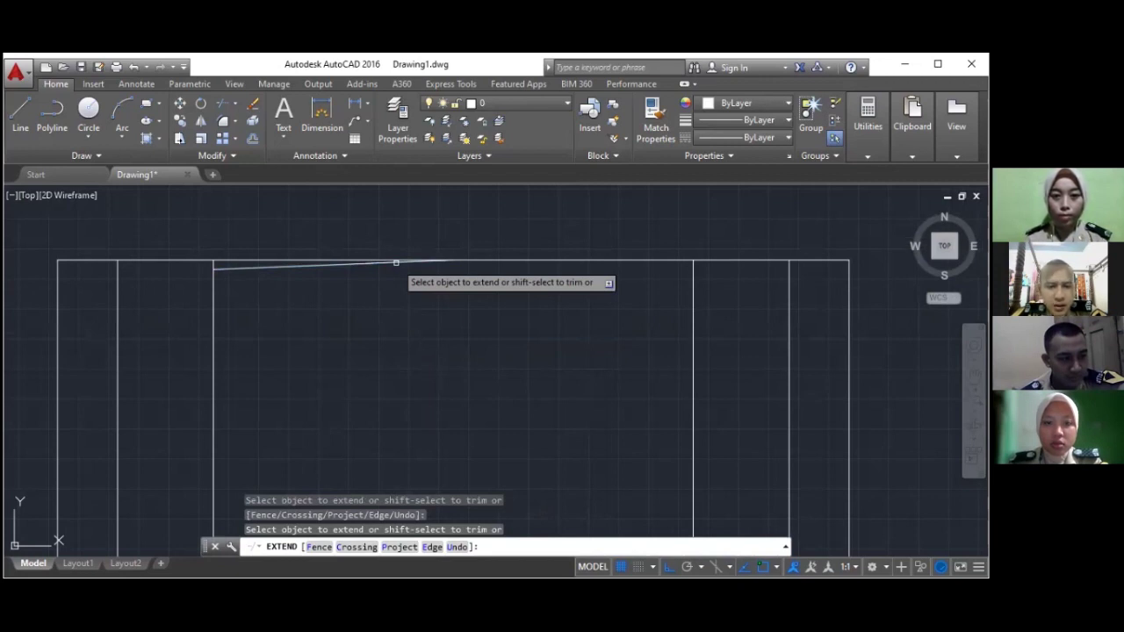
key("Return")
Mirror the sloped line about a vertical axis through its upper endpoint, keeping the source line
left_click(396, 262)
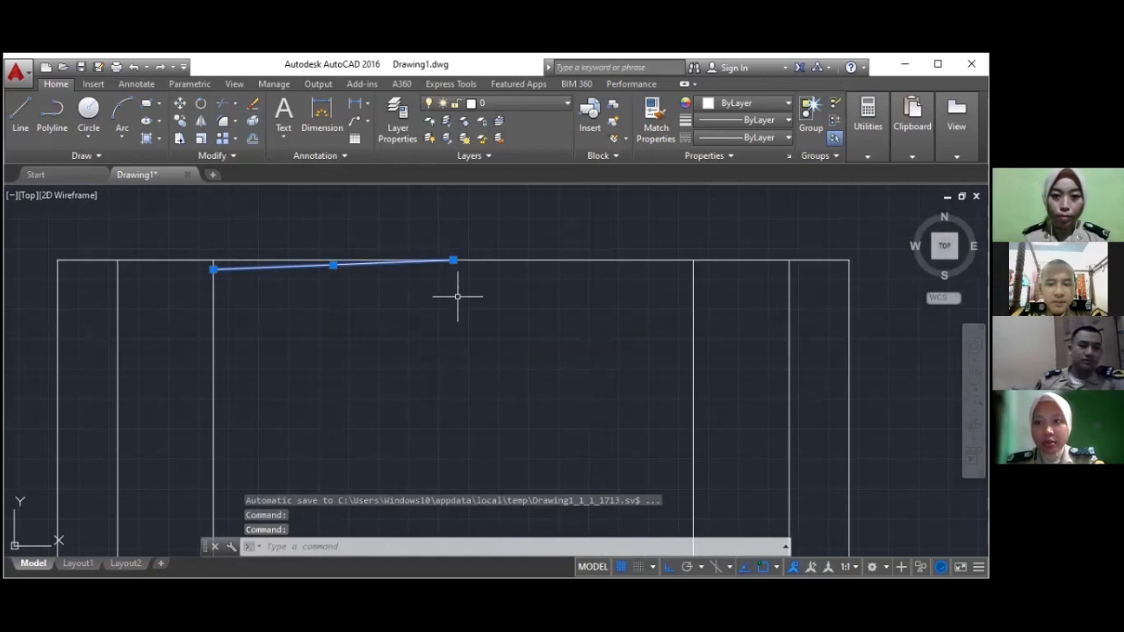
type("MI")
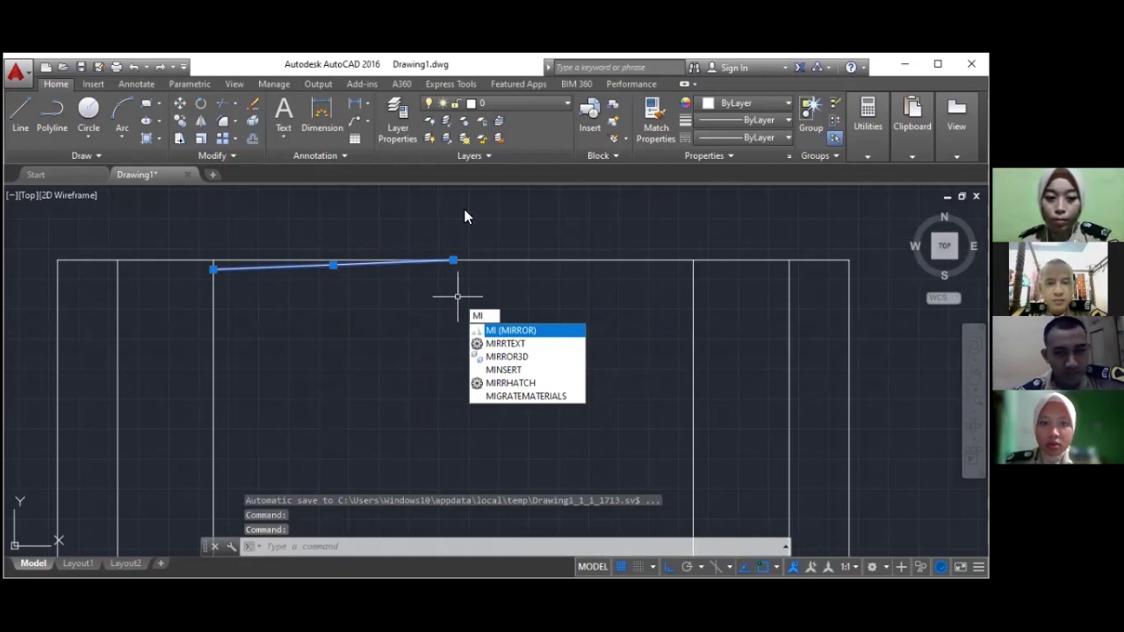
key("Return")
left_click(452, 260)
left_click(447, 209)
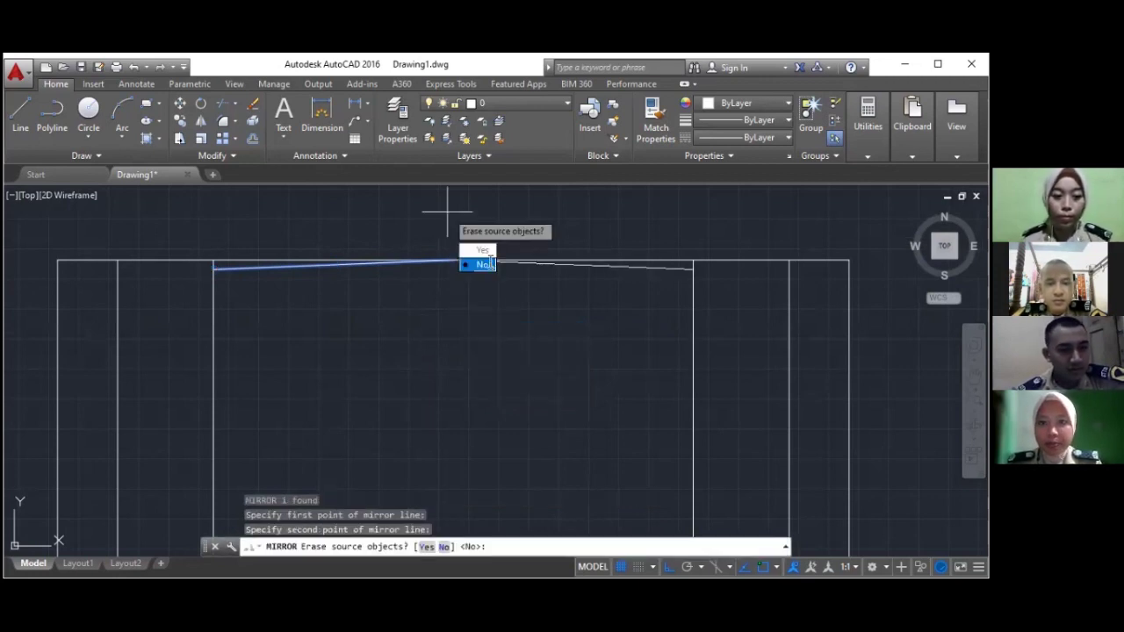
type("n")
key("Return")
key("Escape")
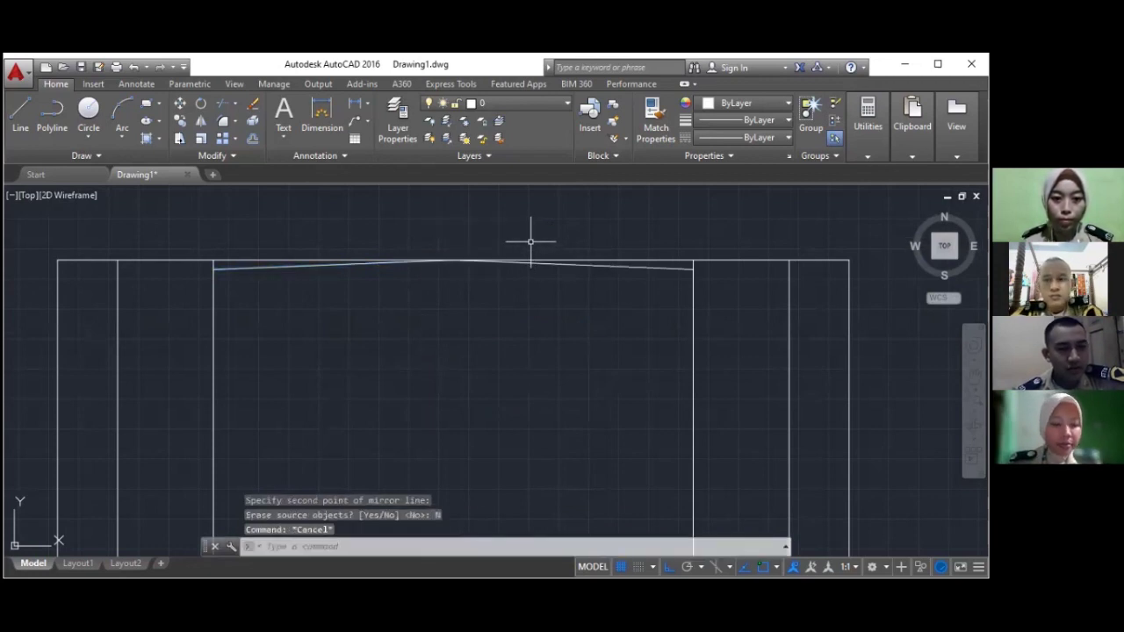
key("Escape")
key("Escape")
Draw a closed slope triangle in the empty area right of the layout, 100 units horizontally and 3 units upward
middle_click_drag(530, 241, 476, 245)
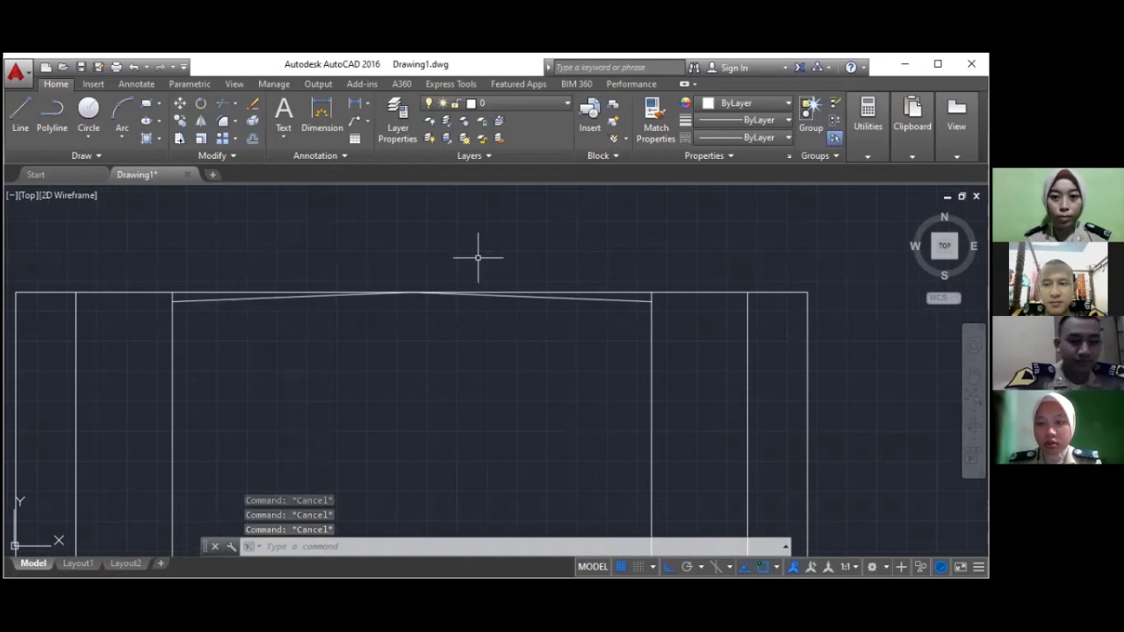
scroll(478, 257, "down", 2)
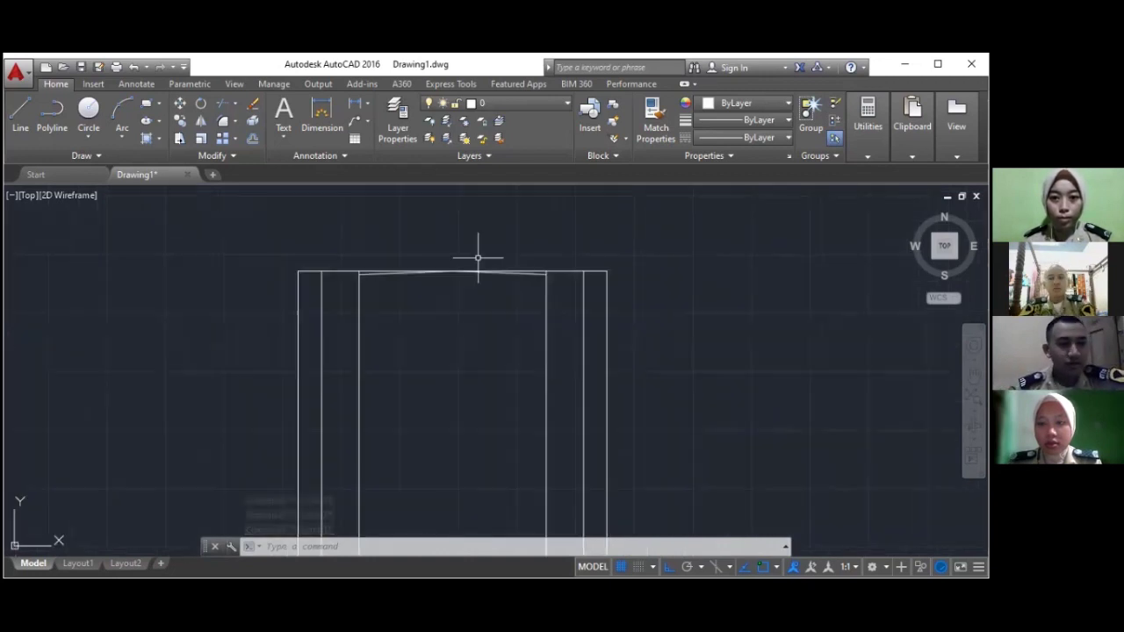
scroll(593, 244, "down", 2)
scroll(737, 250, "up", 2)
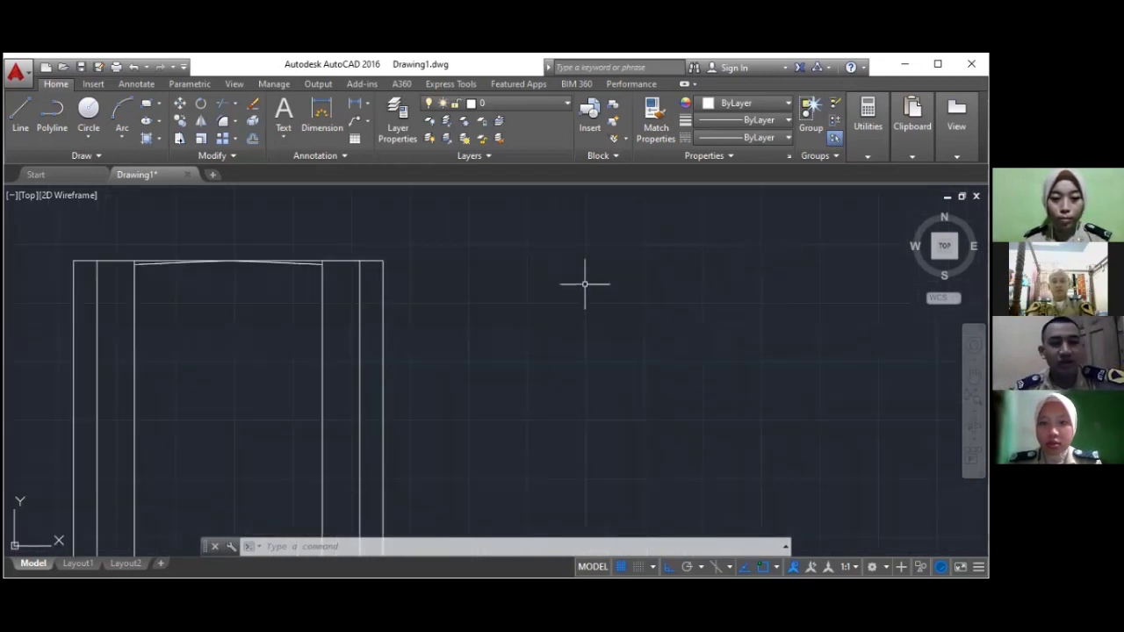
scroll(622, 313, "up", 1)
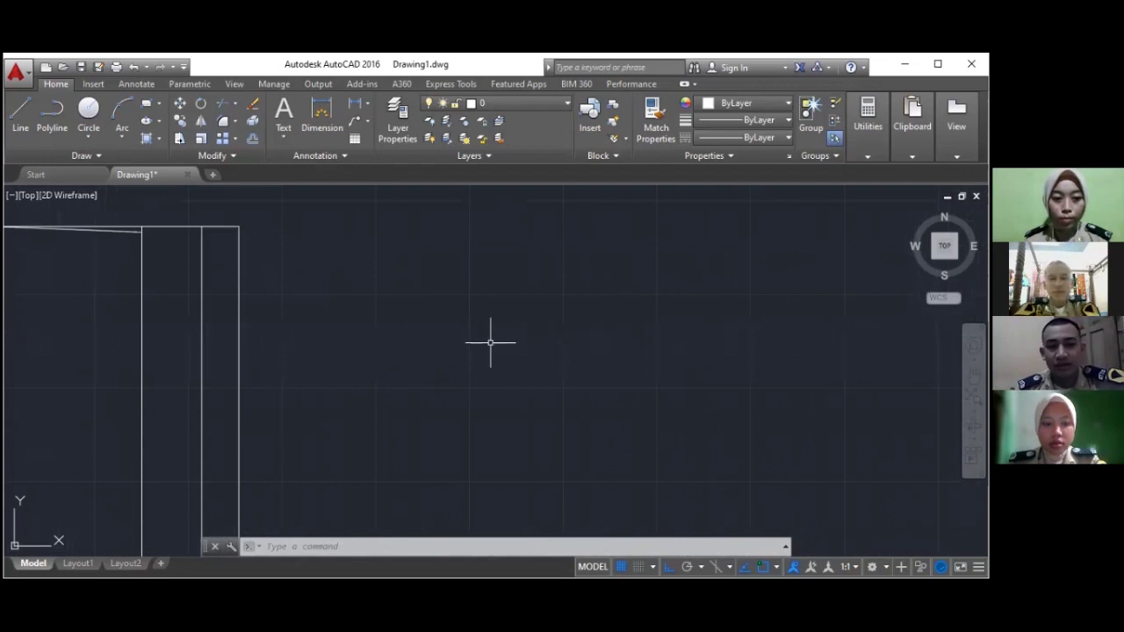
scroll(490, 342, "up", 1)
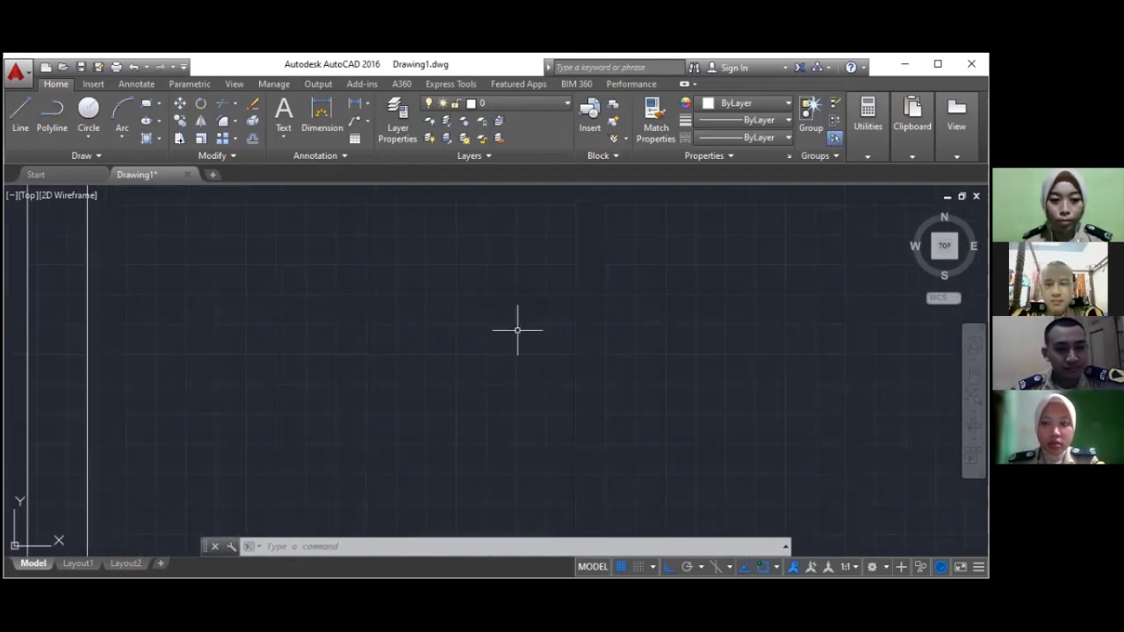
key("Escape")
key("Escape")
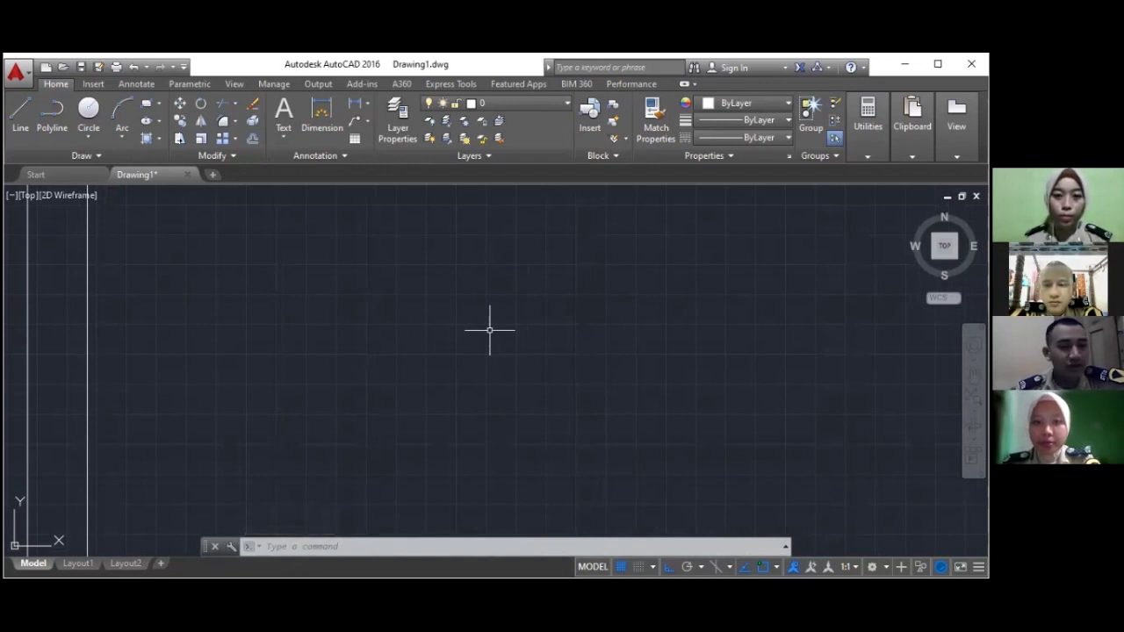
type("L")
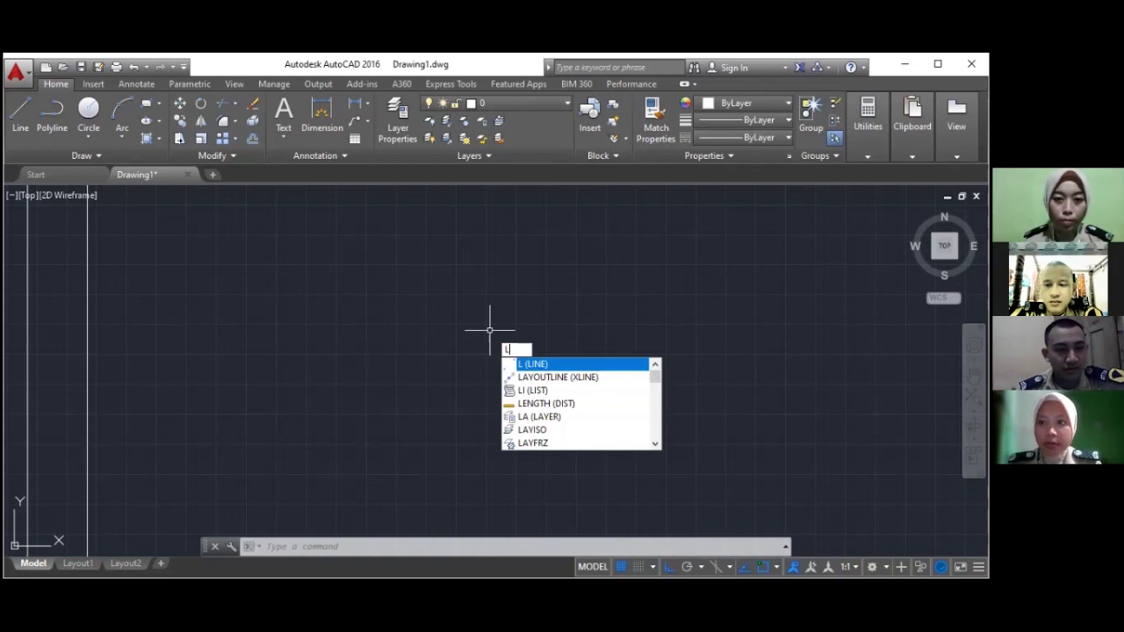
key("Return")
left_click(389, 336)
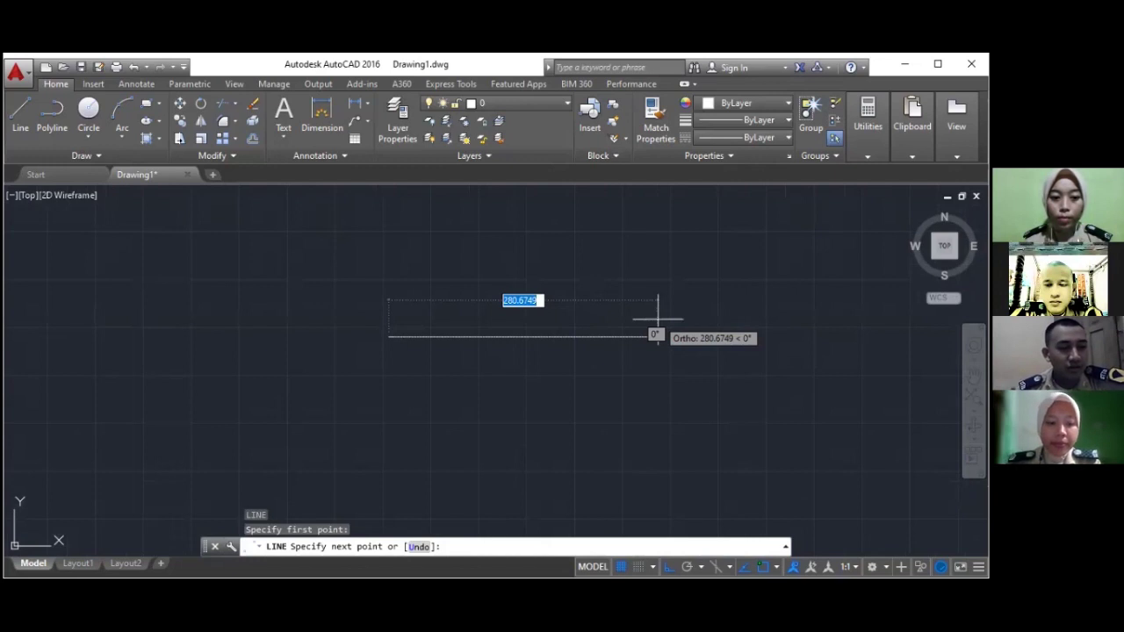
type("100")
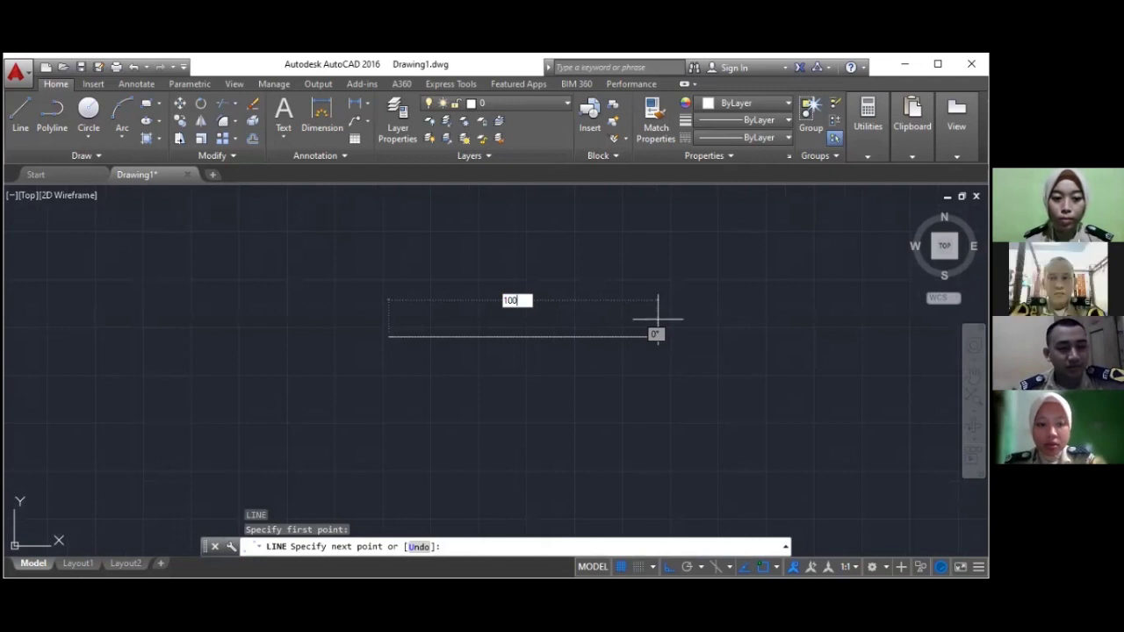
key("Return")
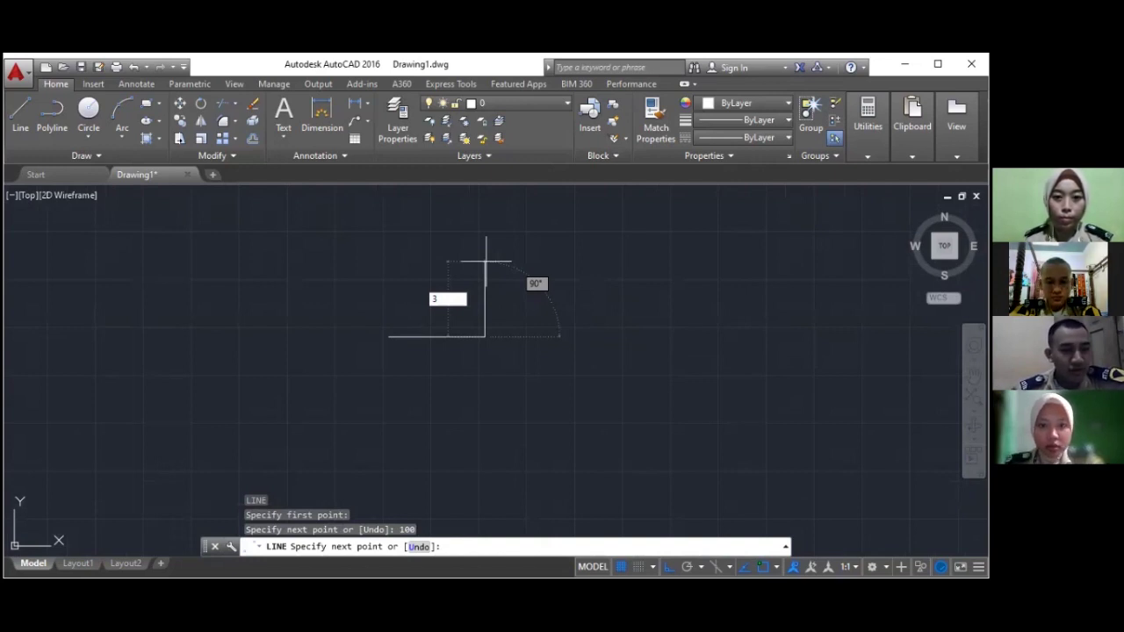
type("3")
key("Return")
key("Escape")
Delete the new triangle's horizontal and vertical sides, keeping only its sloped line
scroll(534, 268, "up", 5)
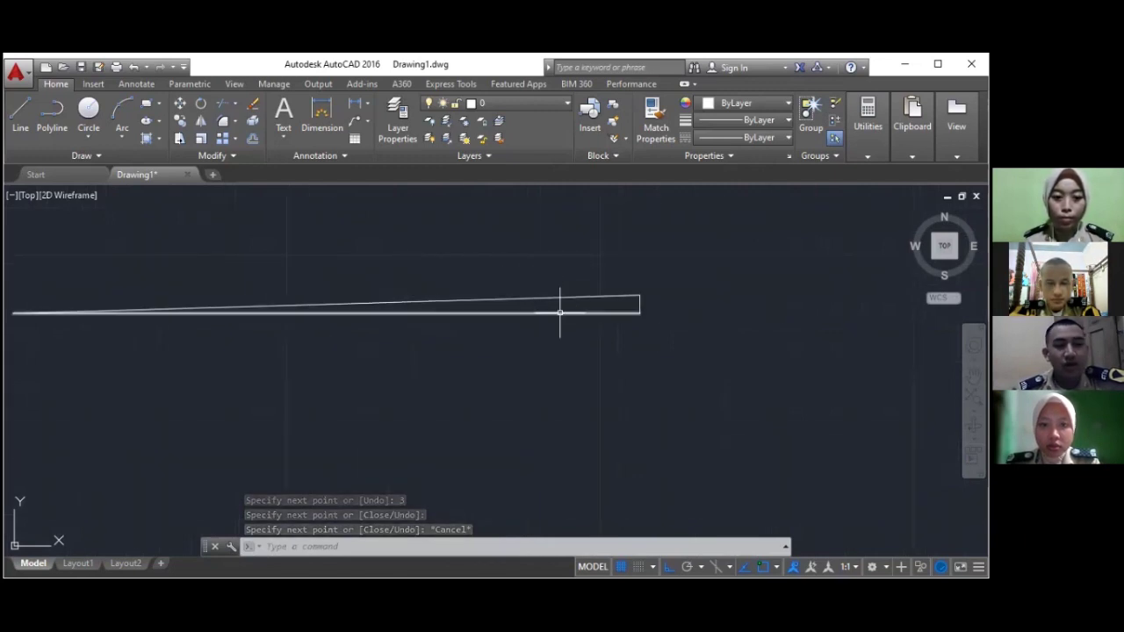
left_click(559, 312)
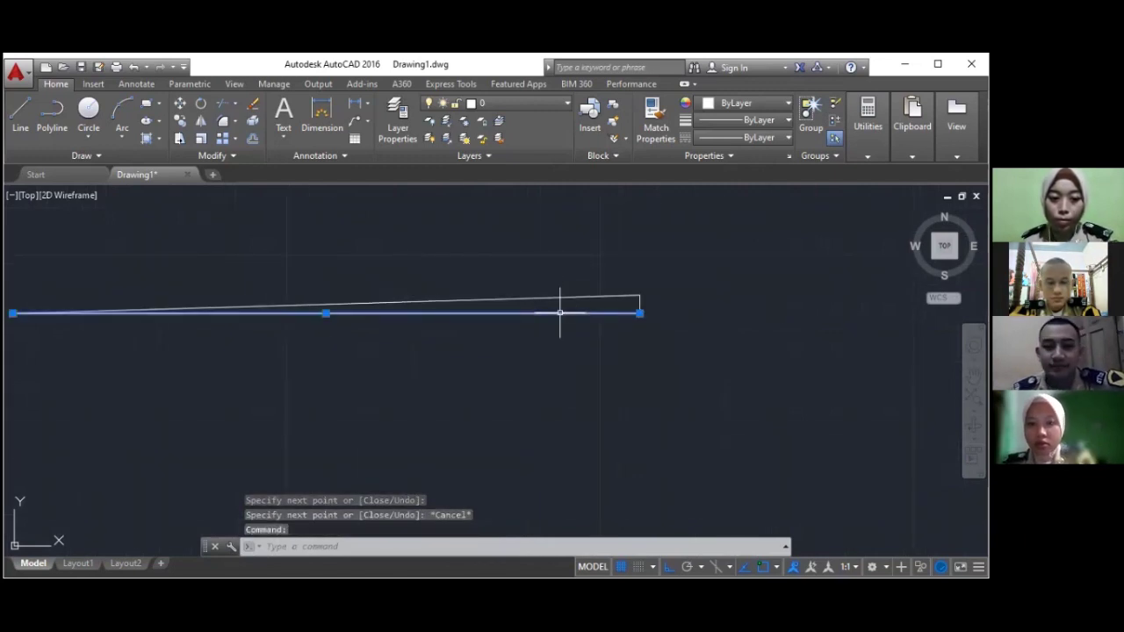
key("Delete")
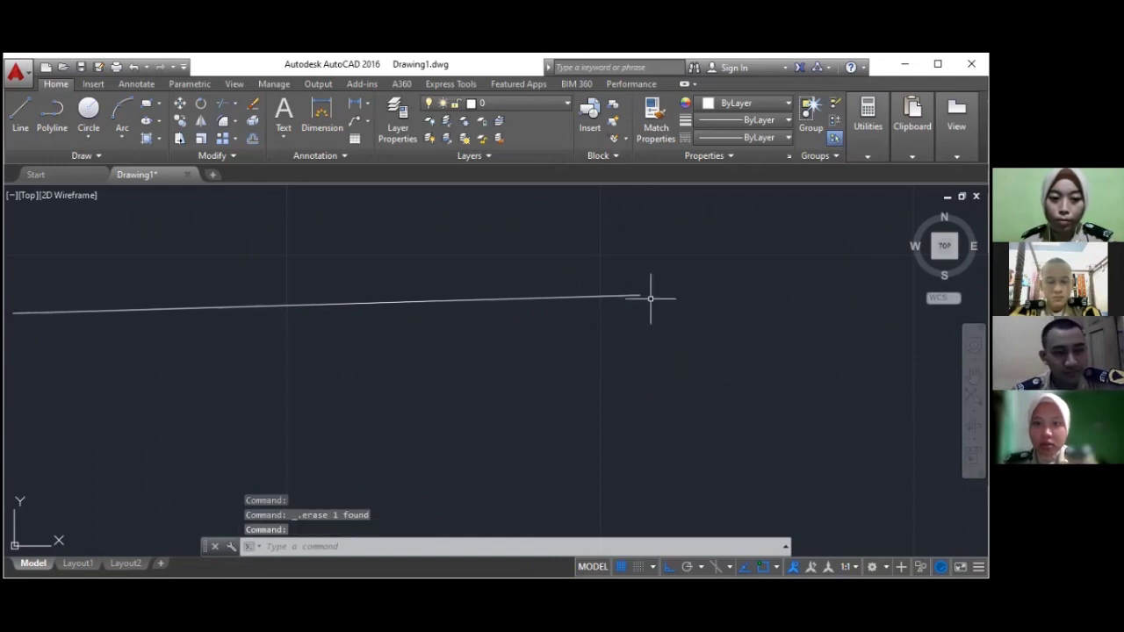
Move the 3-per-100 line by its upper right endpoint onto the left crown slope's lower end, and extend it to the second vertical line from the left
scroll(650, 300, "down", 4)
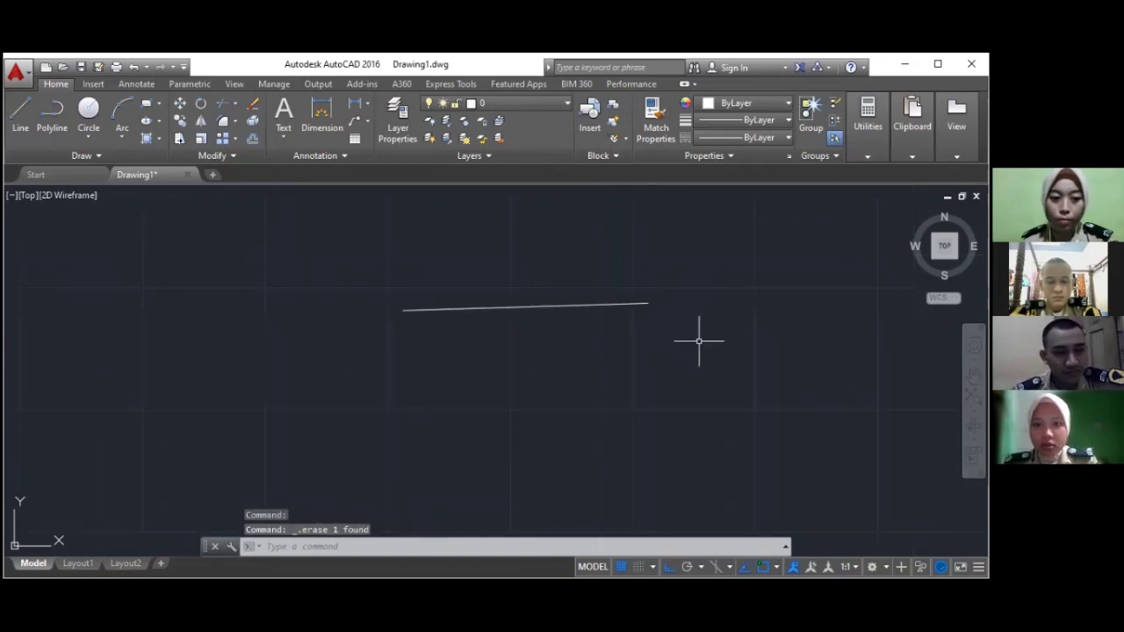
left_click(623, 303)
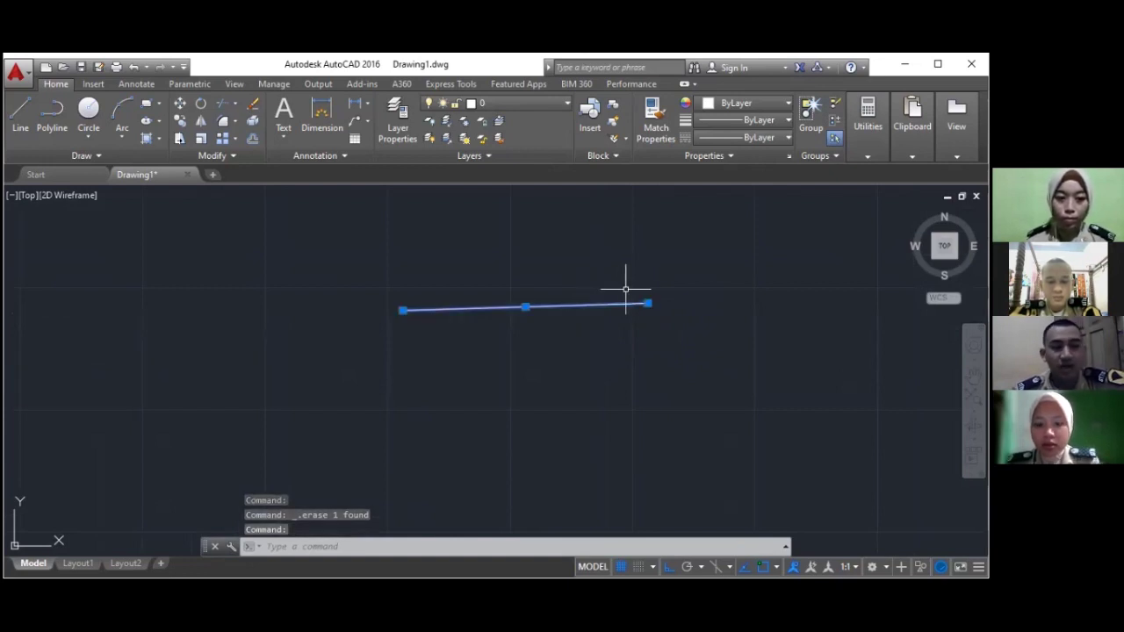
type("M")
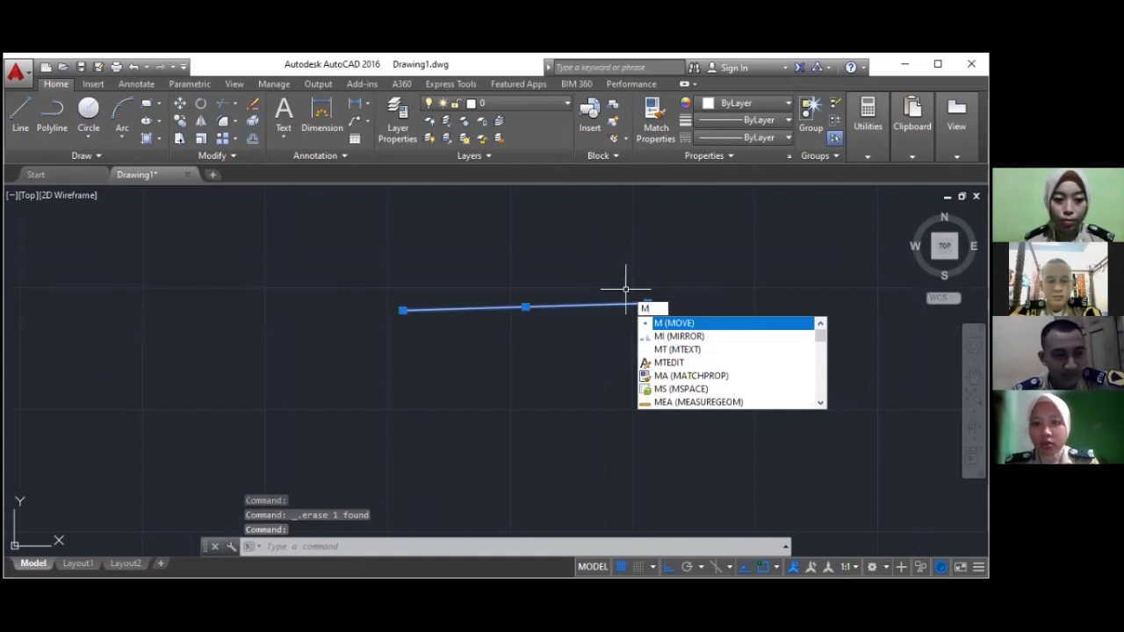
key("Return")
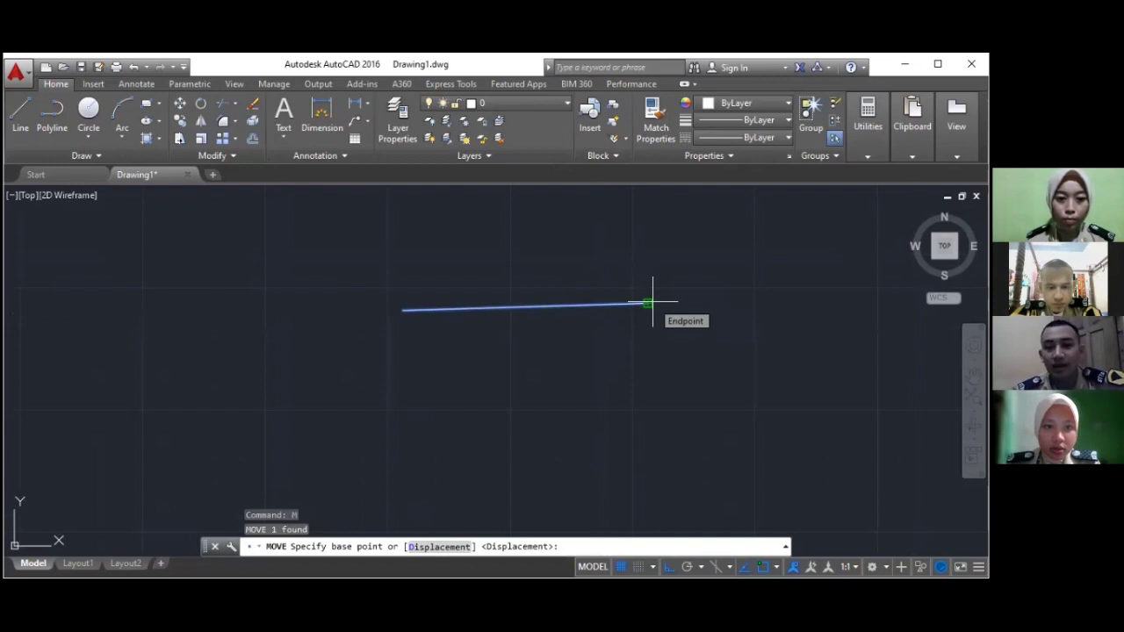
left_click(652, 302)
scroll(527, 299, "up", 5)
key("Escape")
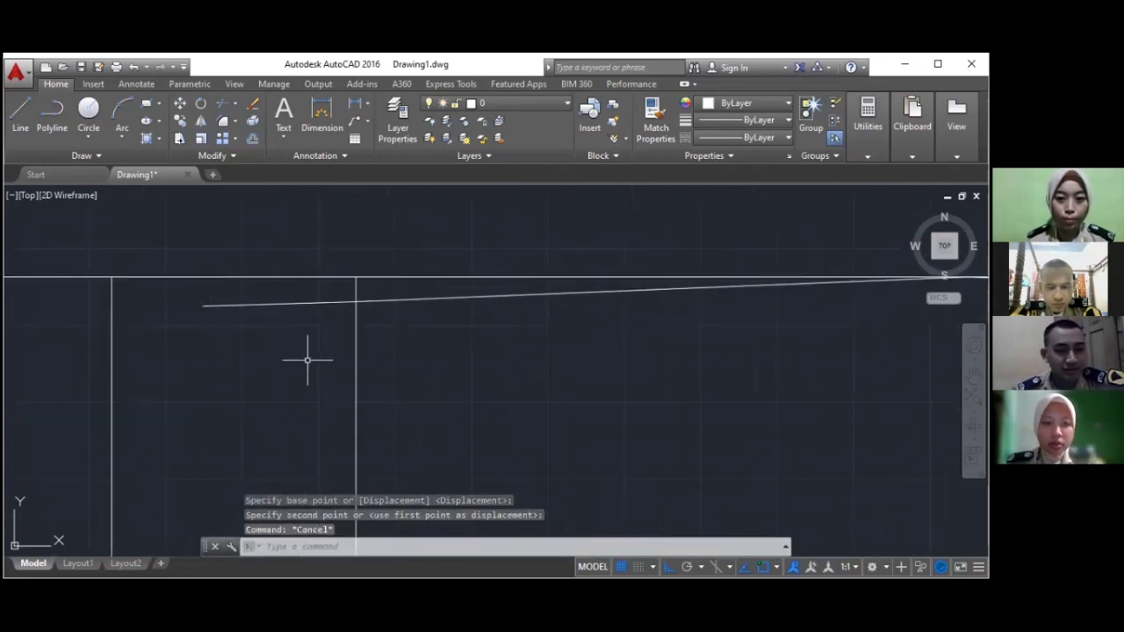
type("EX")
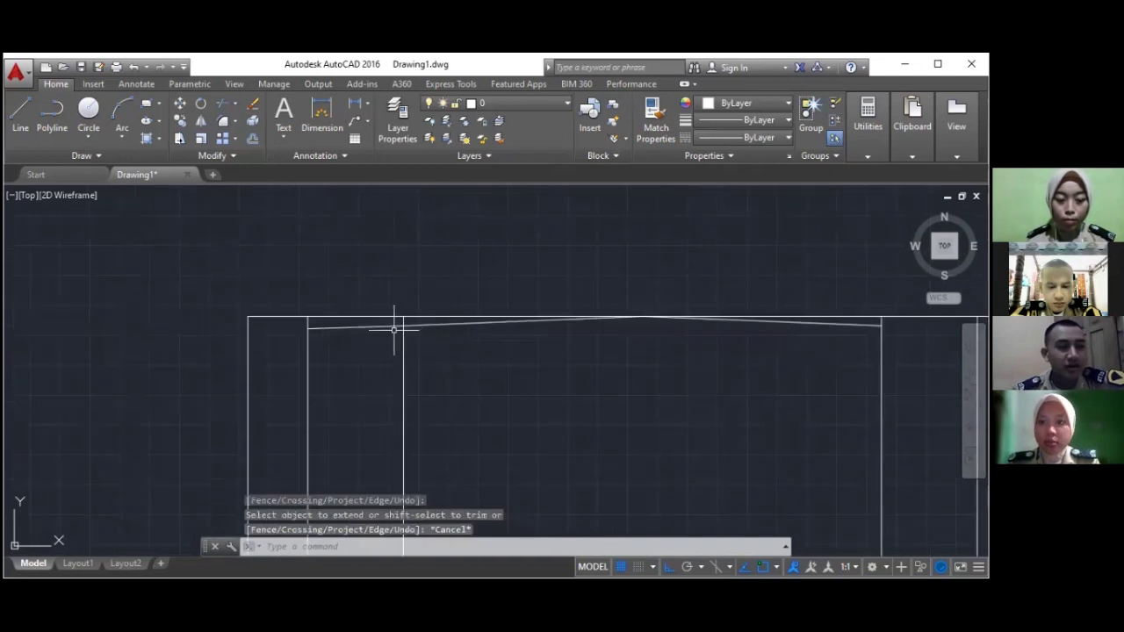
Mirror the left shoulder slope line about a vertical axis through the crown's peak, keeping the source line
left_click(380, 327)
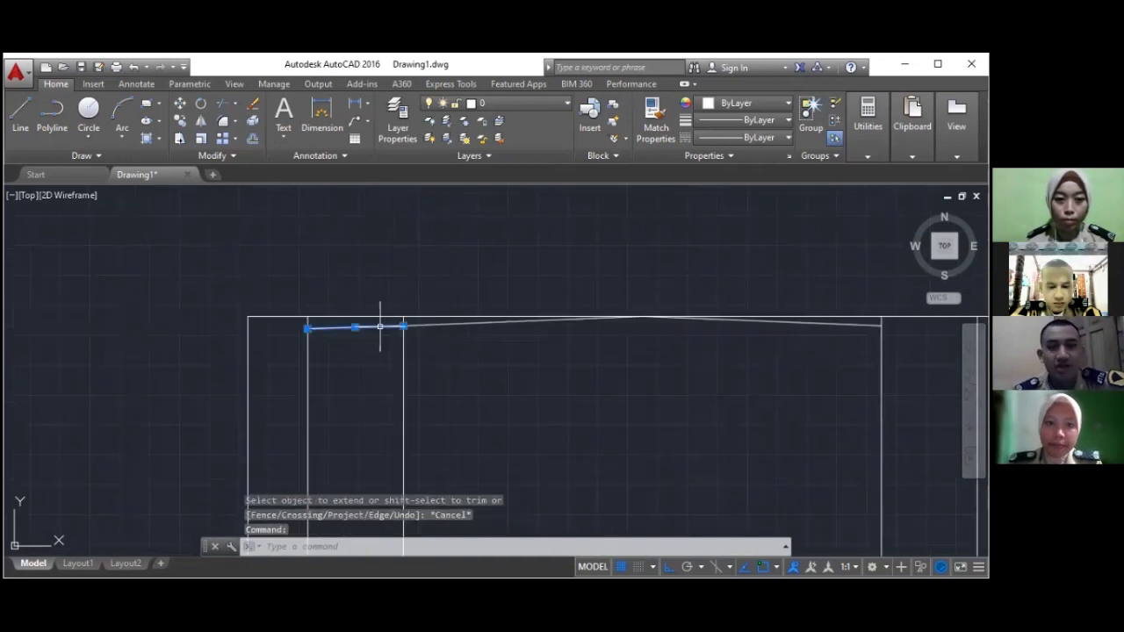
type("MI")
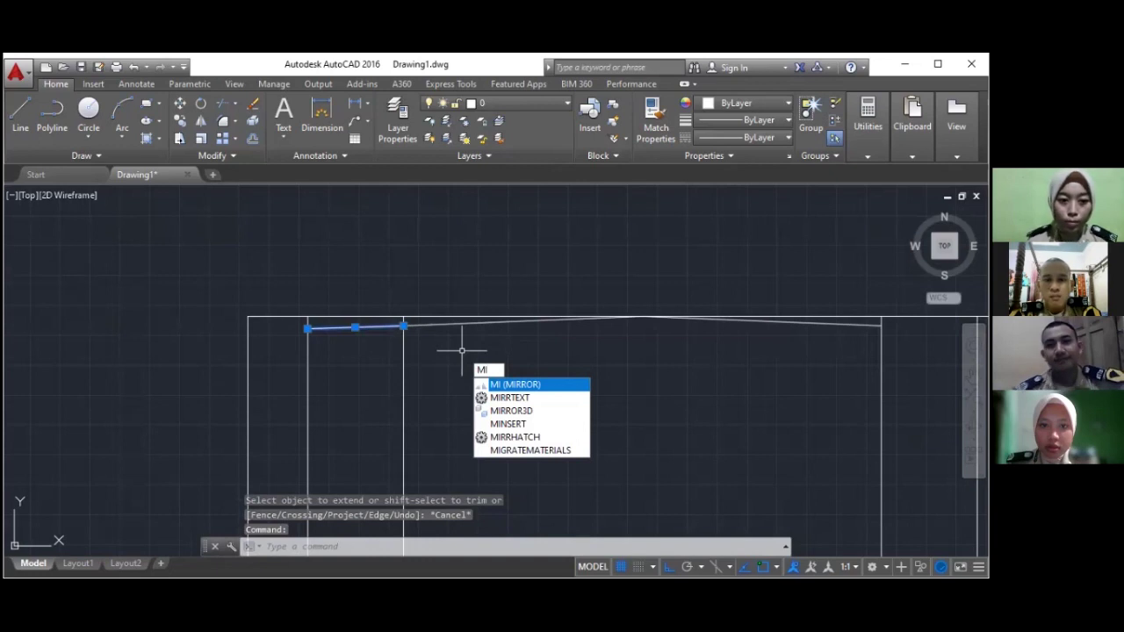
key("Return")
middle_click_drag(630, 319, 530, 331)
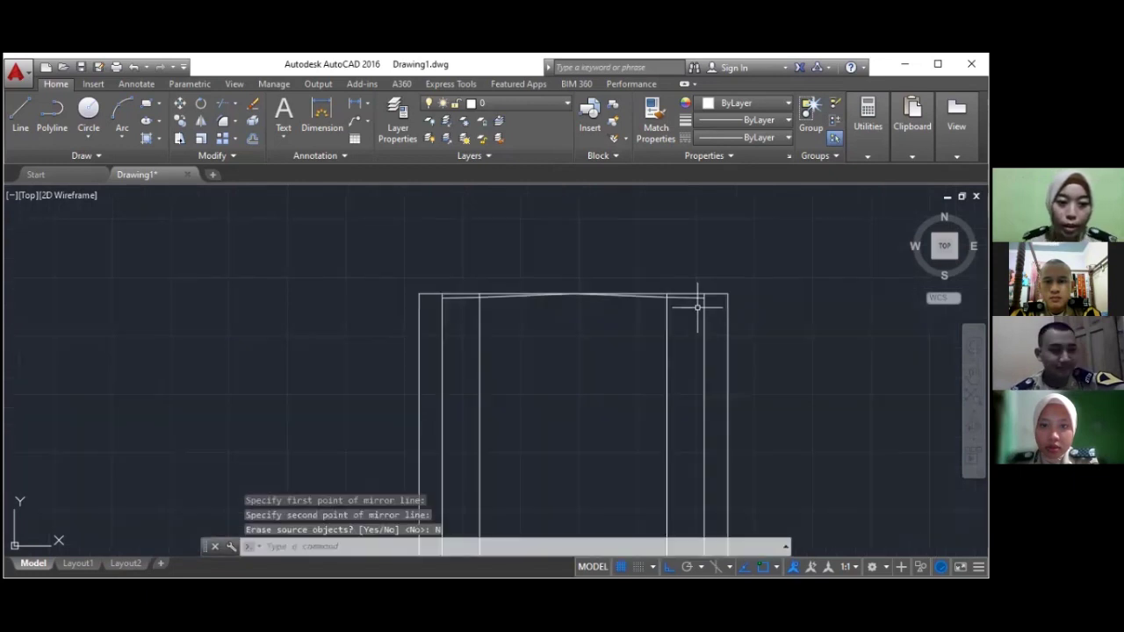
scroll(696, 307, "up", 2)
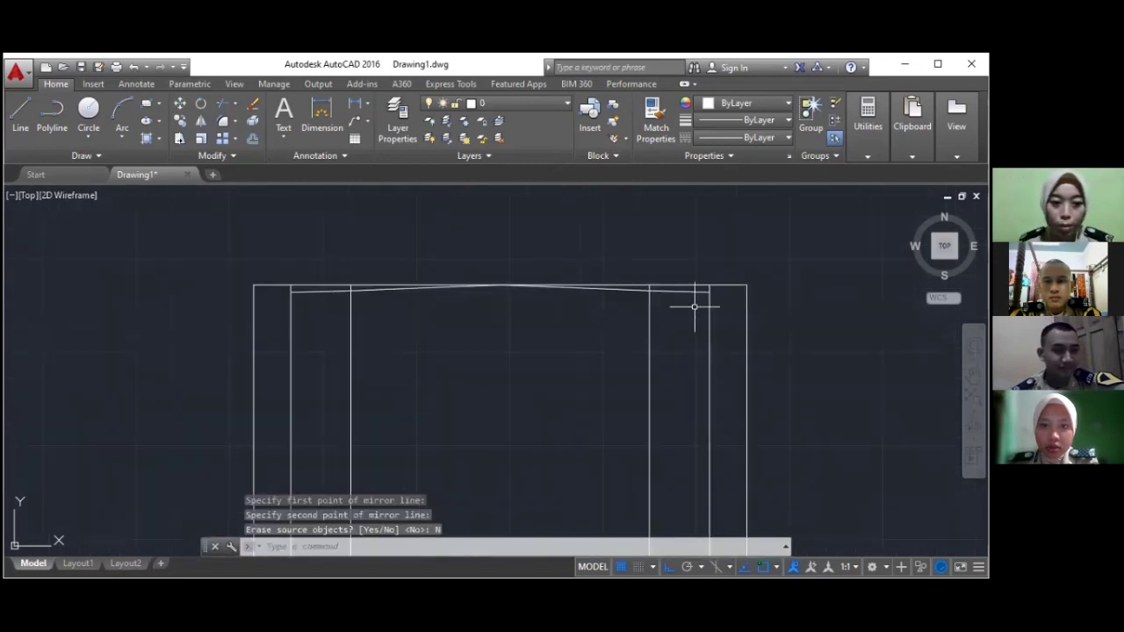
key("Escape")
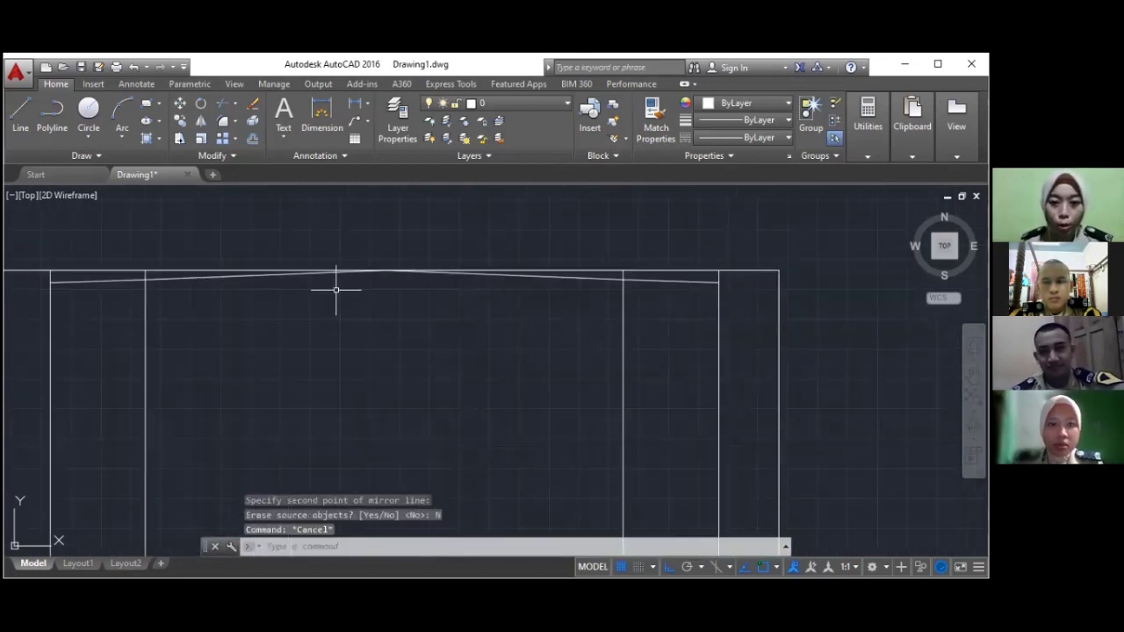
Offset the left and right crown slope lines between the middle verticals downward by 8 units
scroll(237, 281, "up", 2)
left_click(233, 281)
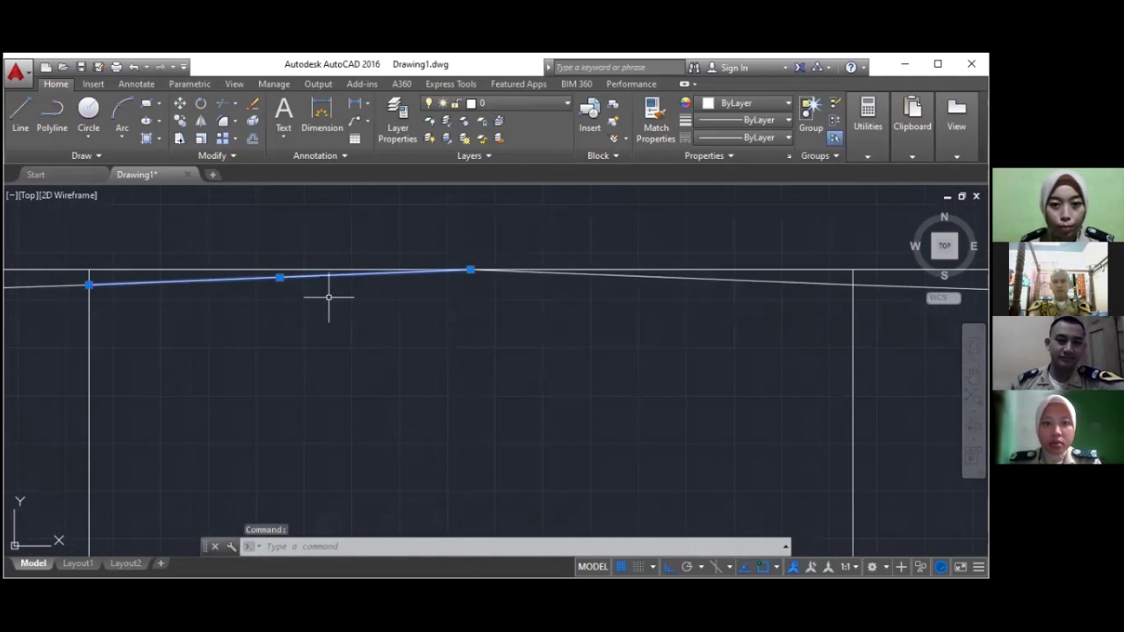
key("Escape")
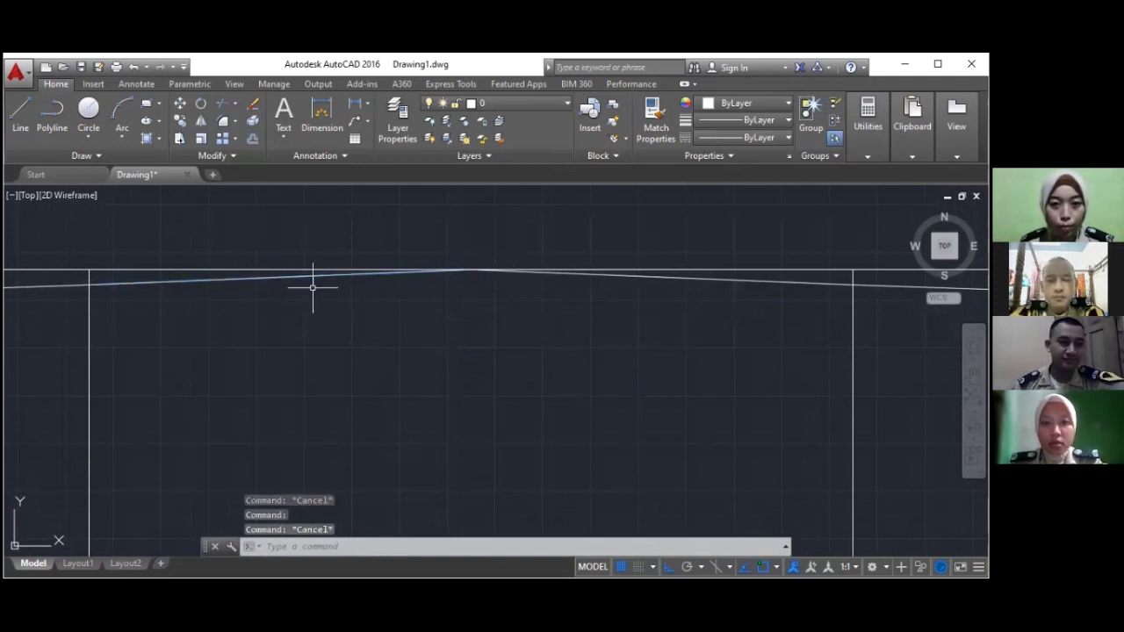
left_click(303, 276)
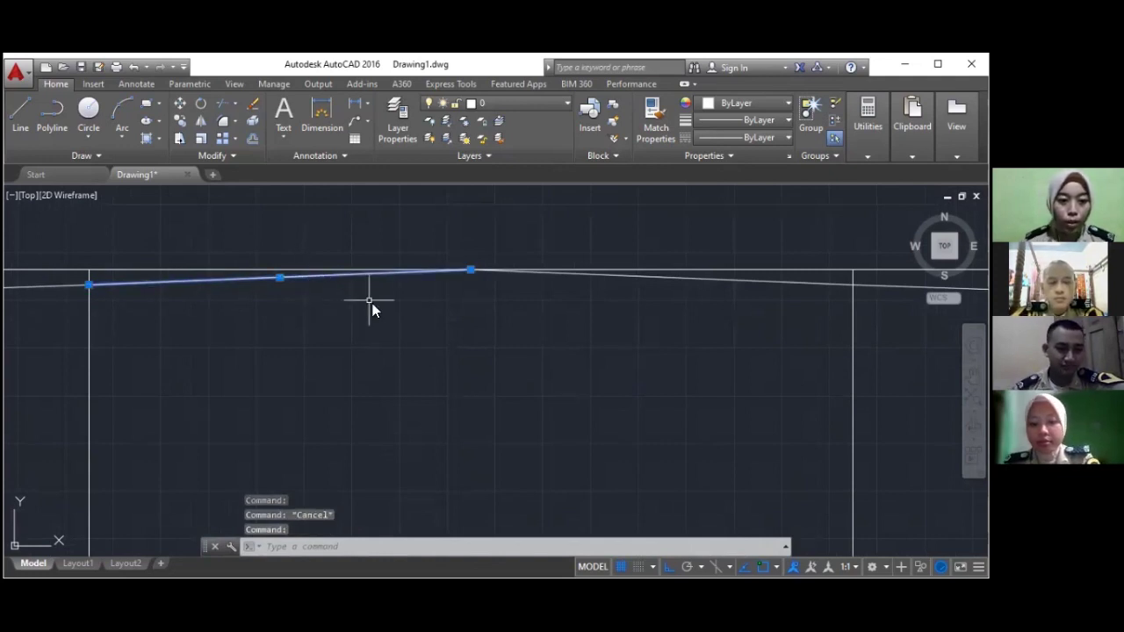
type("o")
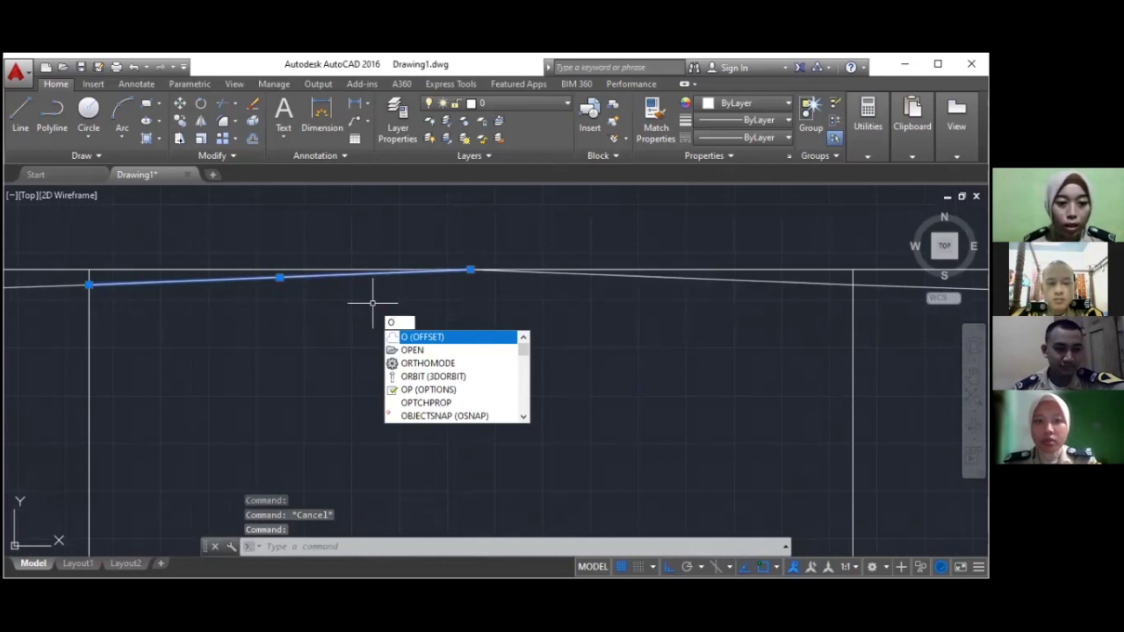
key("Return")
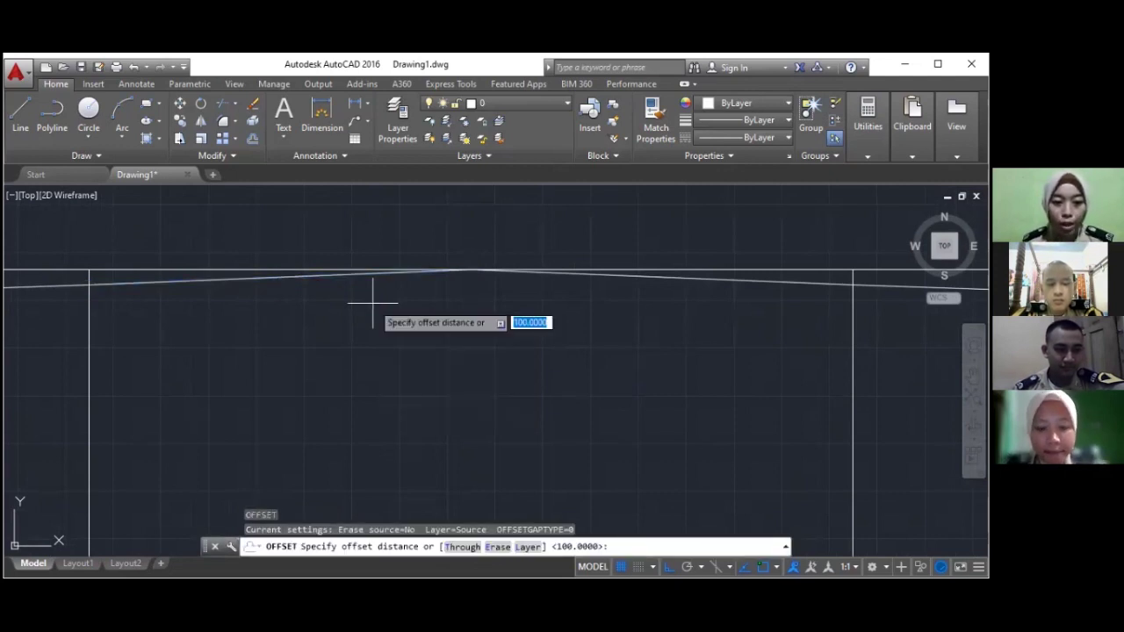
type("8")
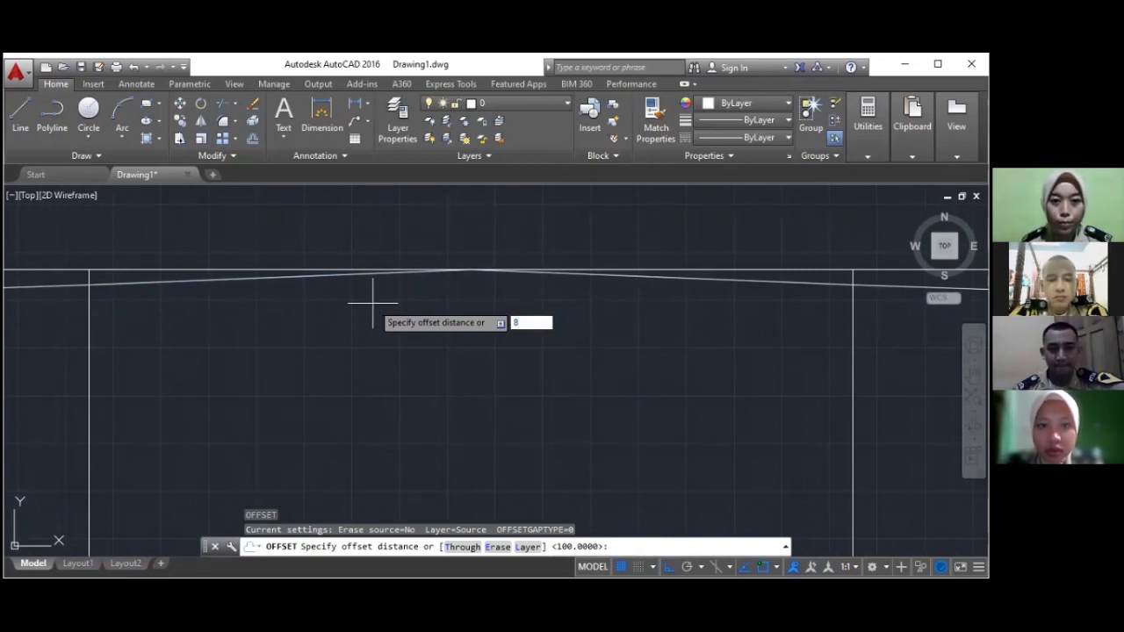
key("Return")
left_click(372, 277)
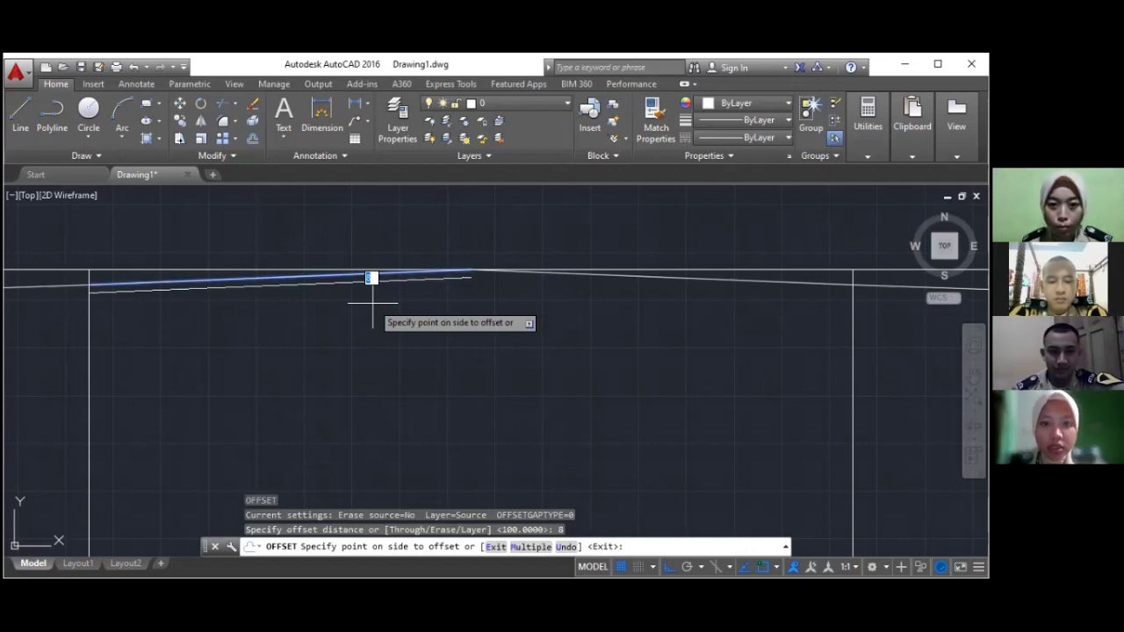
left_click(372, 303)
key("Escape")
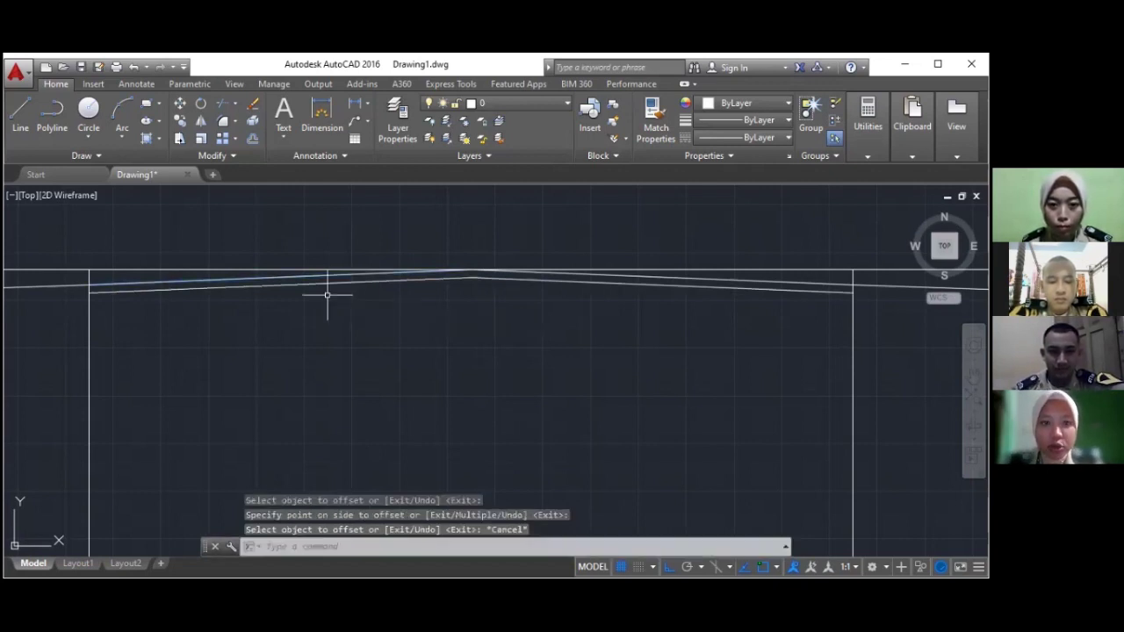
Offset the left and right lower crown lines downward by 20 units twice, forming two further pavement layers
left_click(153, 290)
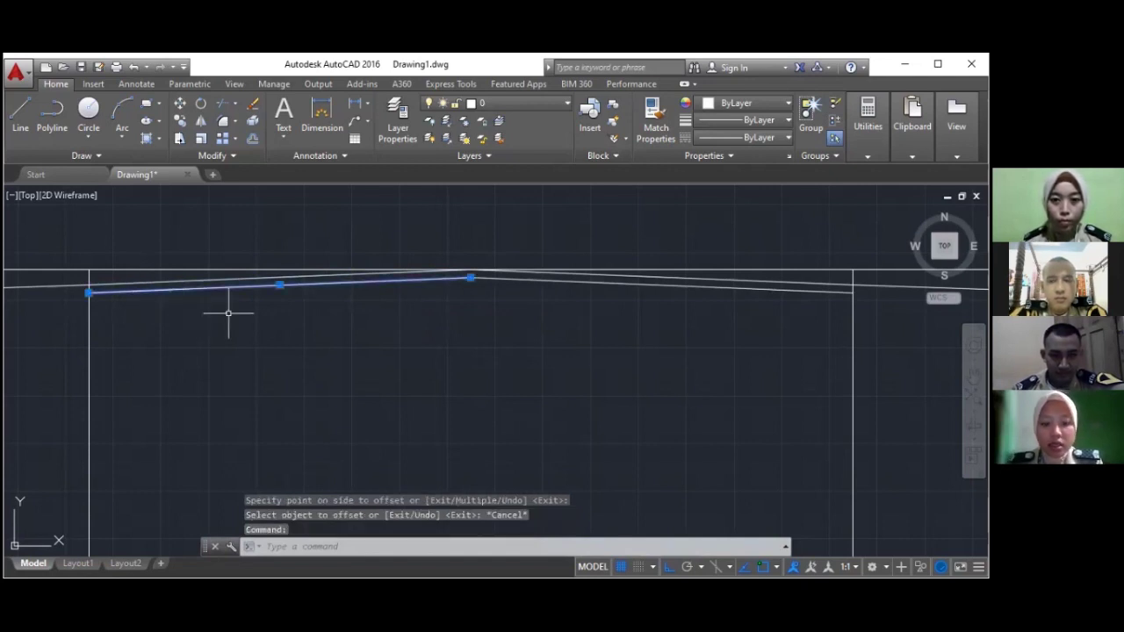
type("o")
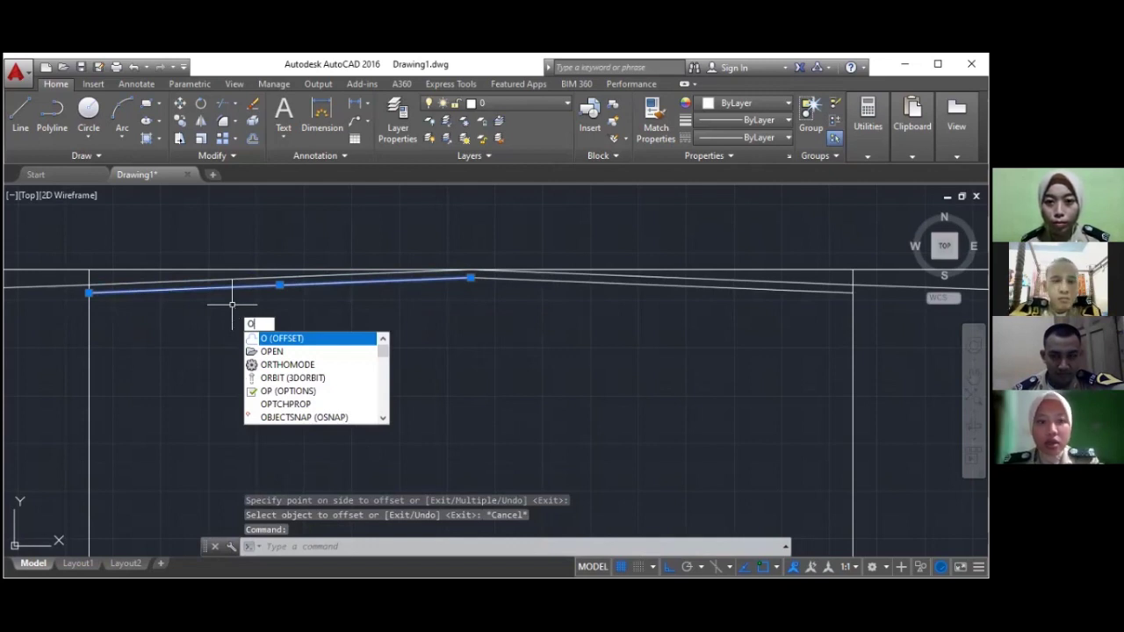
key("Return")
type("20")
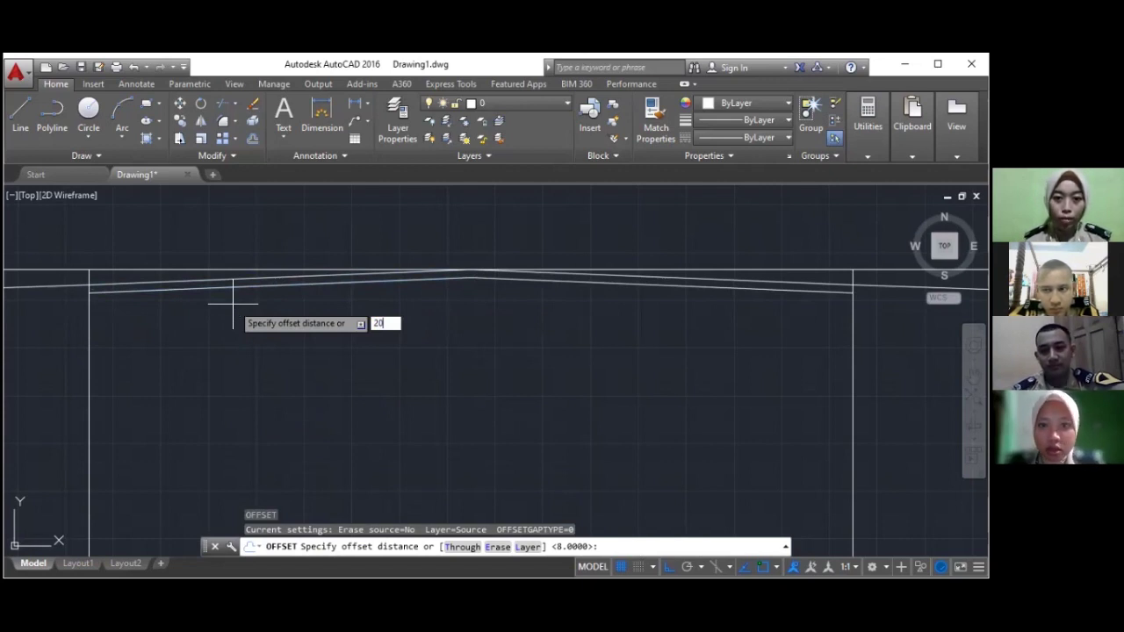
key("Return")
left_click(235, 287)
left_click(242, 325)
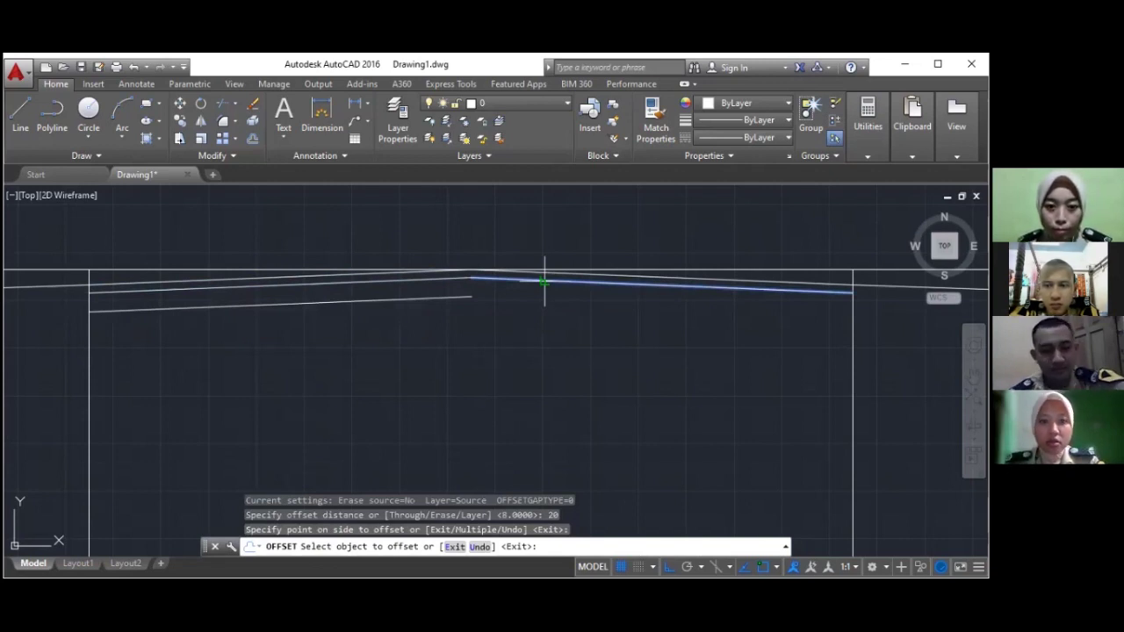
key("Escape")
scroll(544, 281, "down", 2)
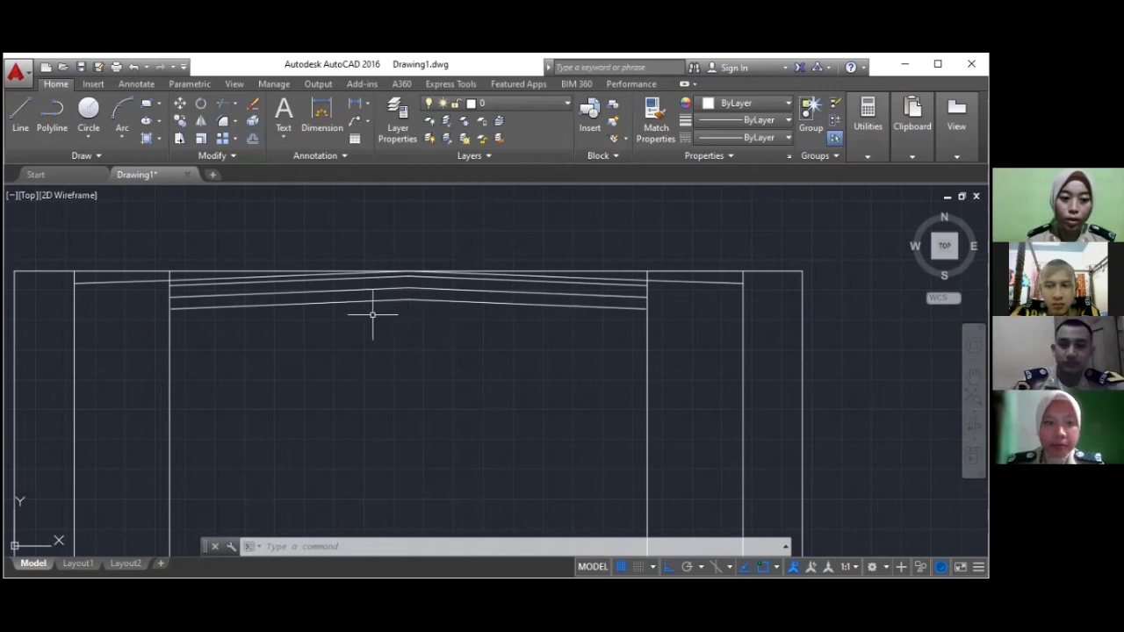
scroll(71, 286, "up", 2)
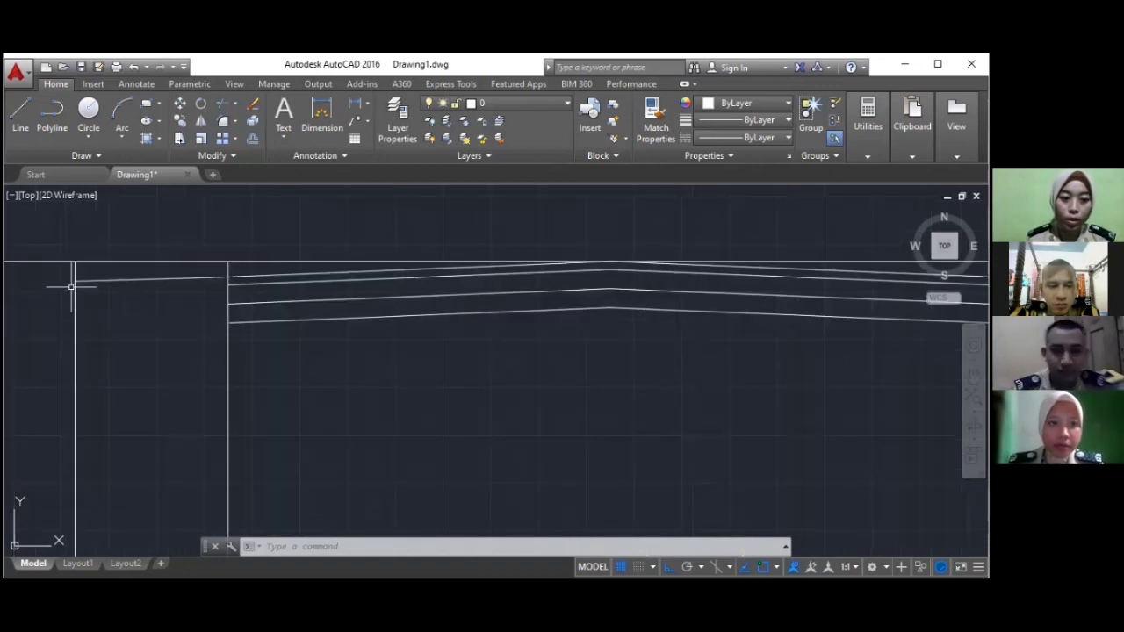
Offset the left and right shoulder slope lines downward by 28 units
left_click(126, 280)
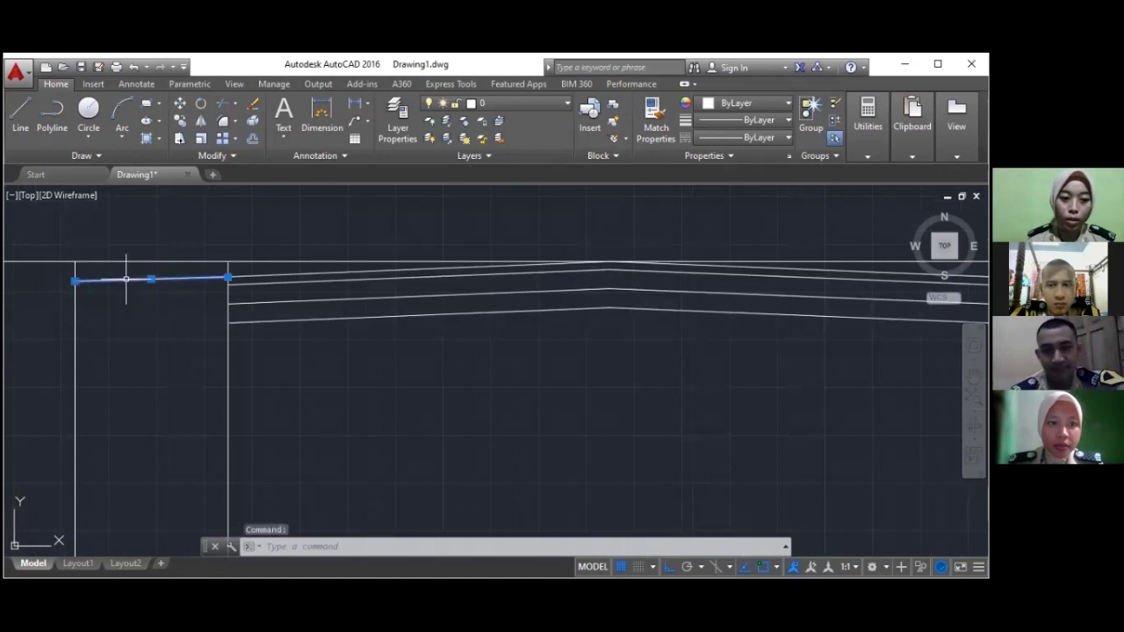
type("o")
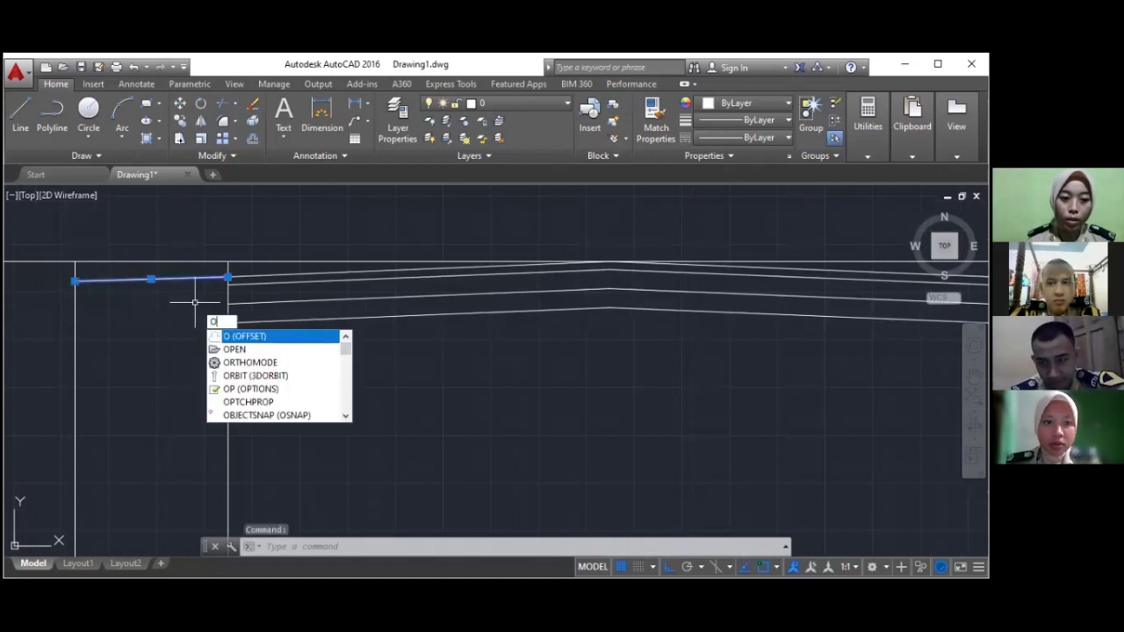
key("Return")
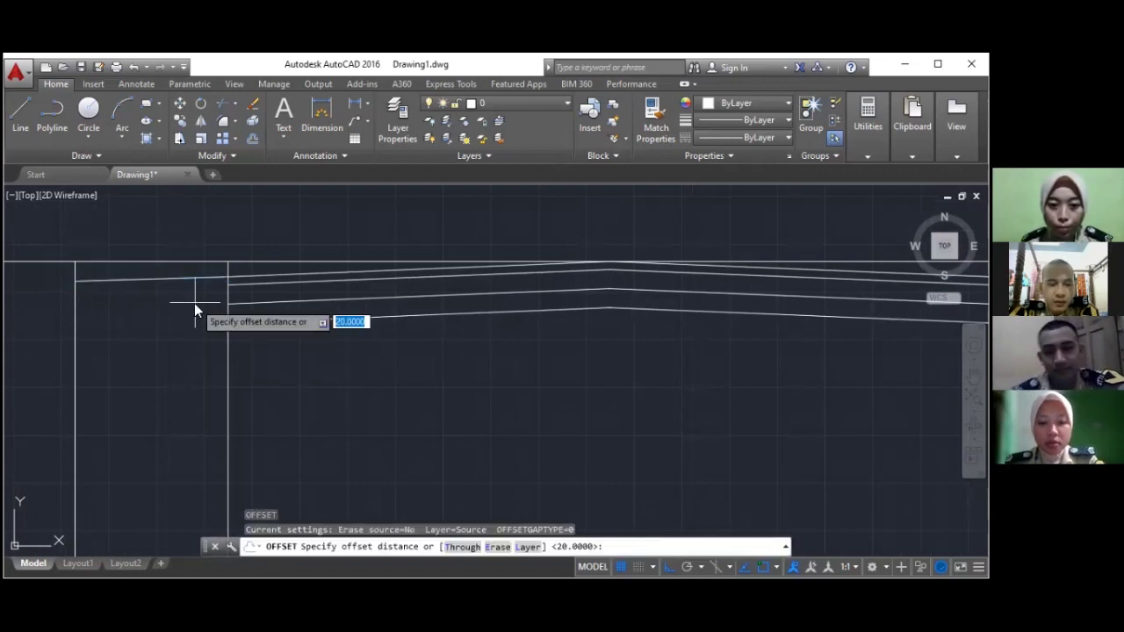
type("28")
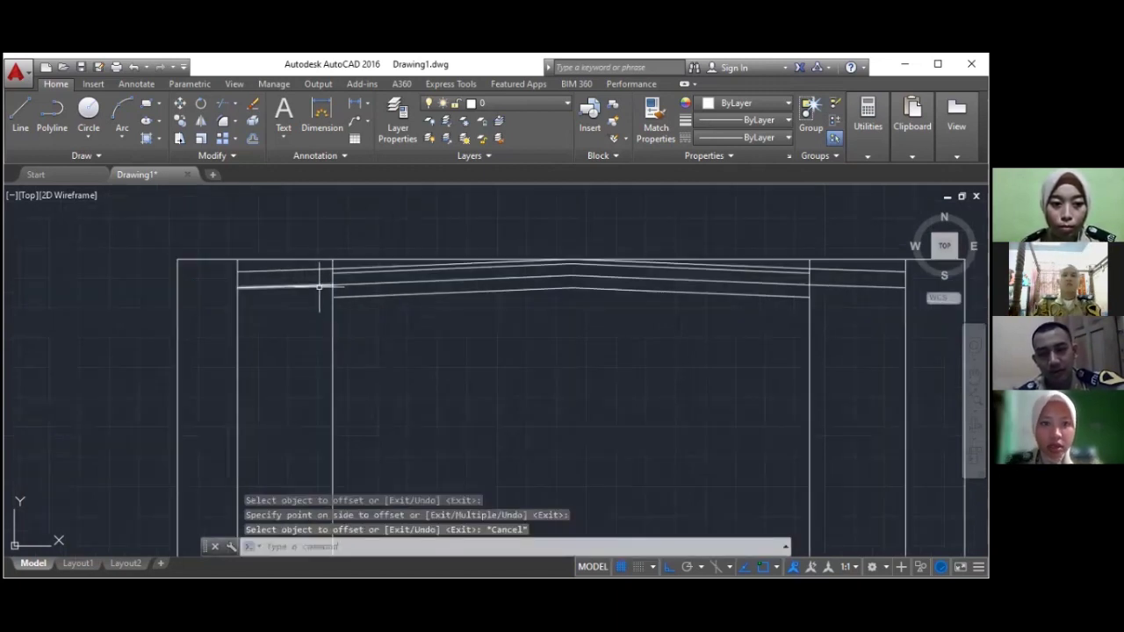
Offset the lower shoulder lines on both sides downward by another 20 units
left_click(318, 286)
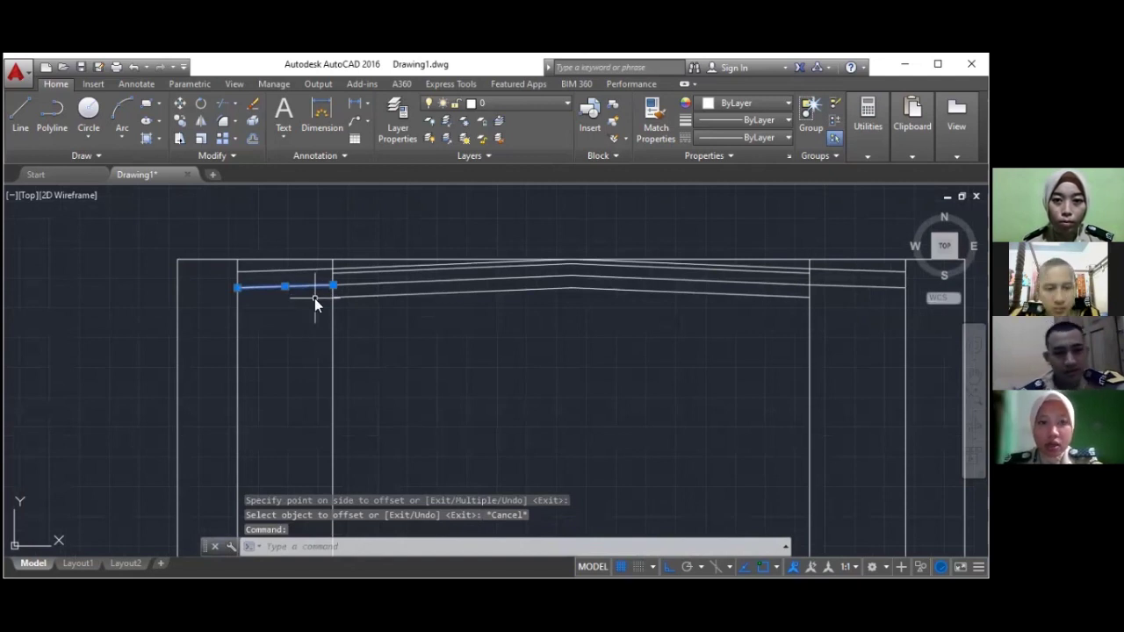
type("o")
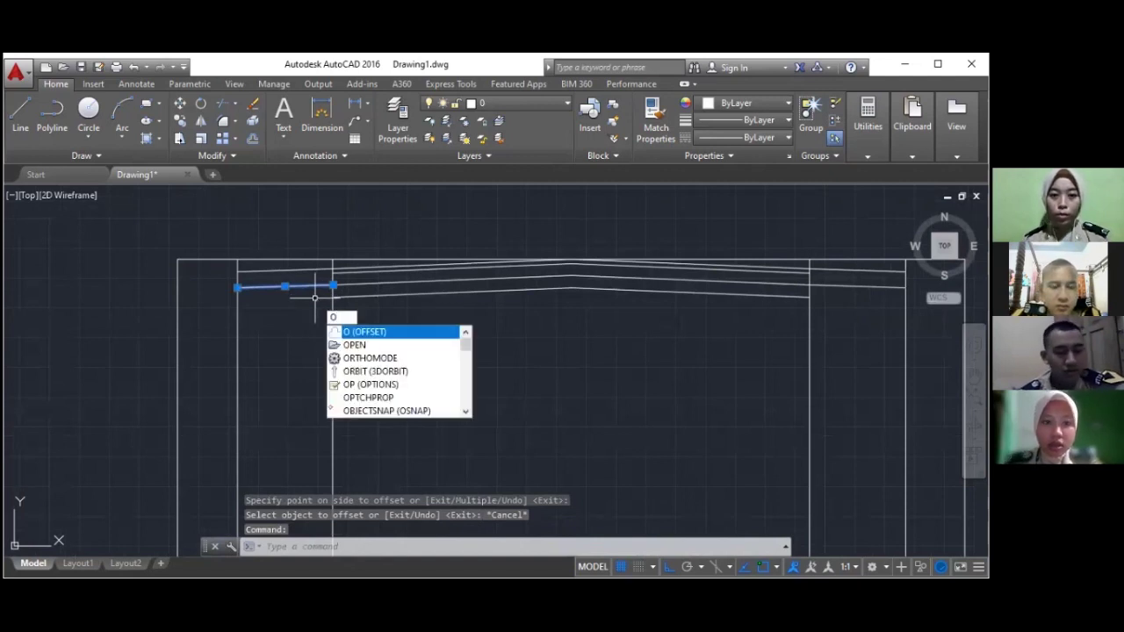
key("Return")
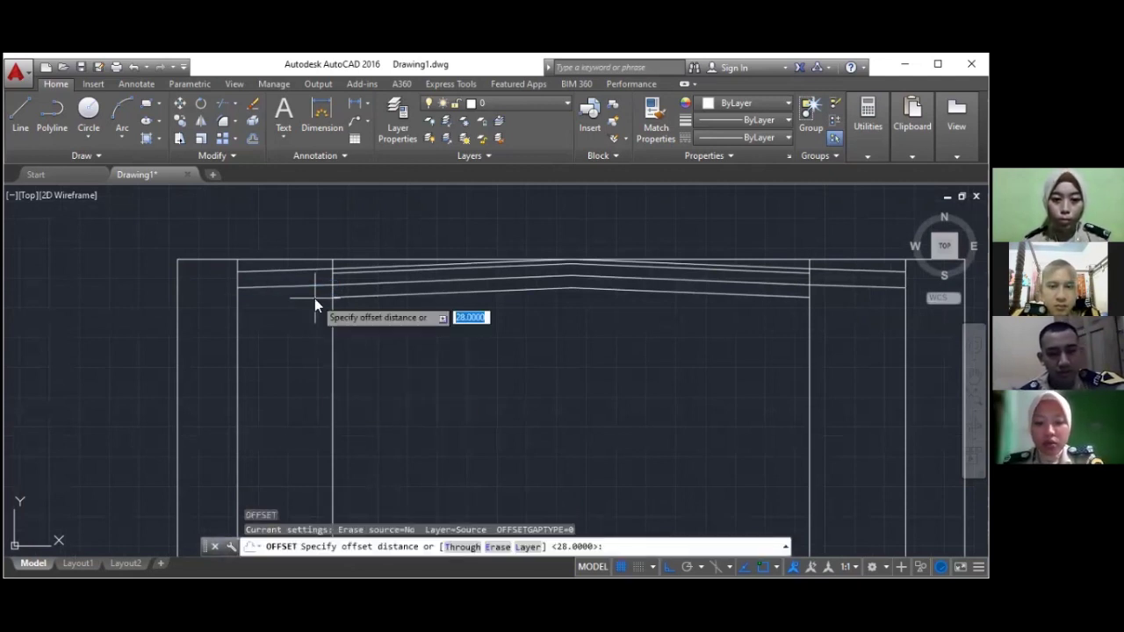
type("20")
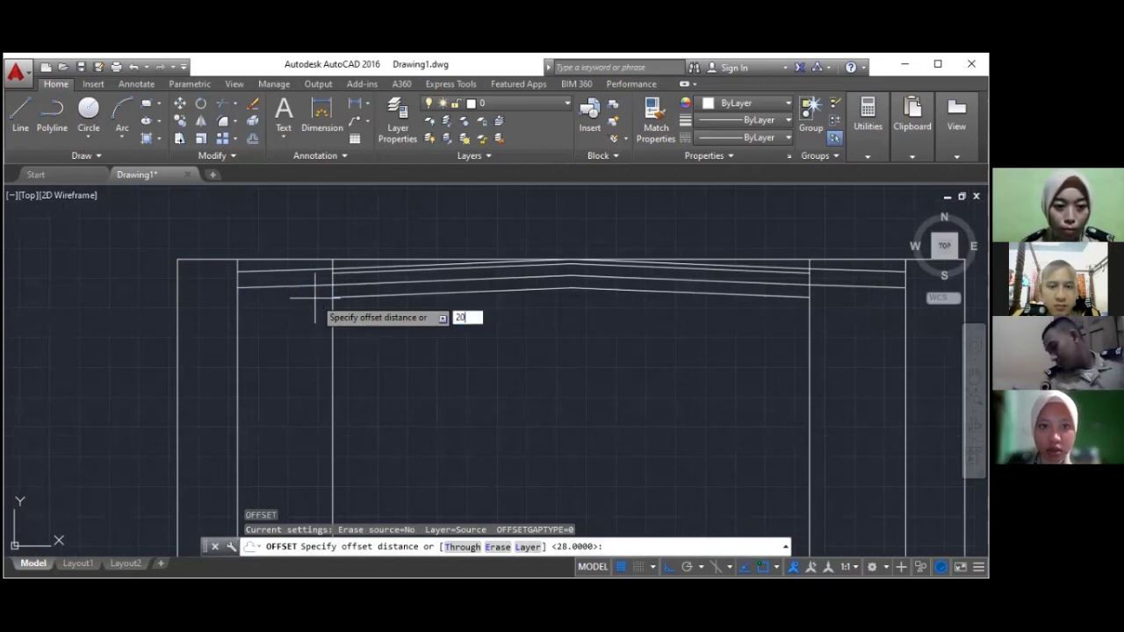
key("Return")
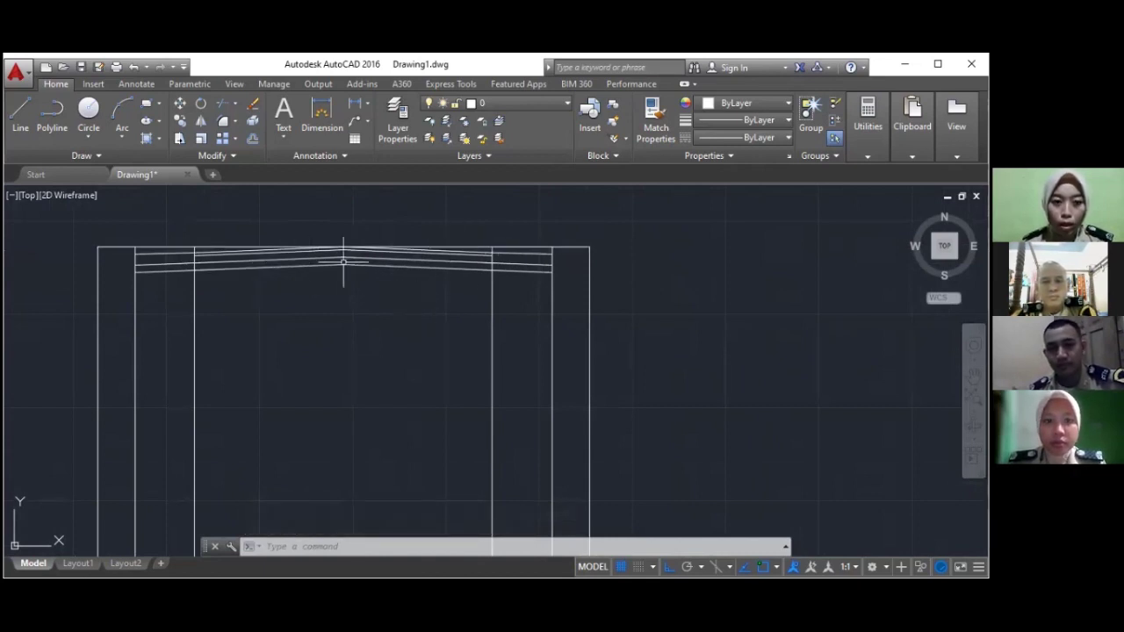
scroll(183, 252, "up", 3)
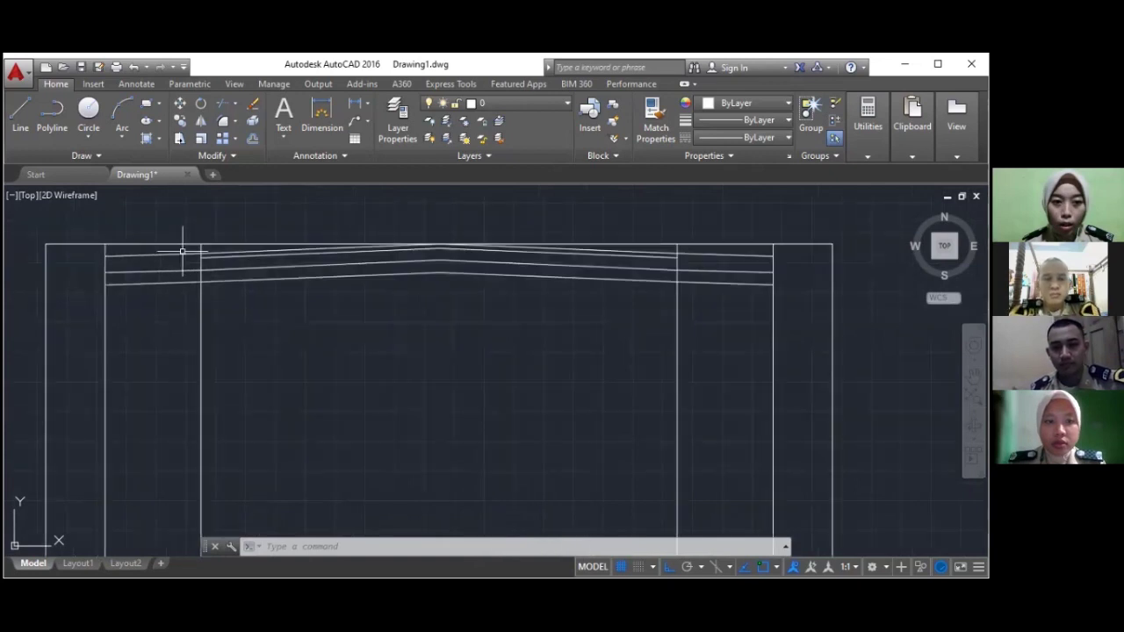
left_click(408, 324)
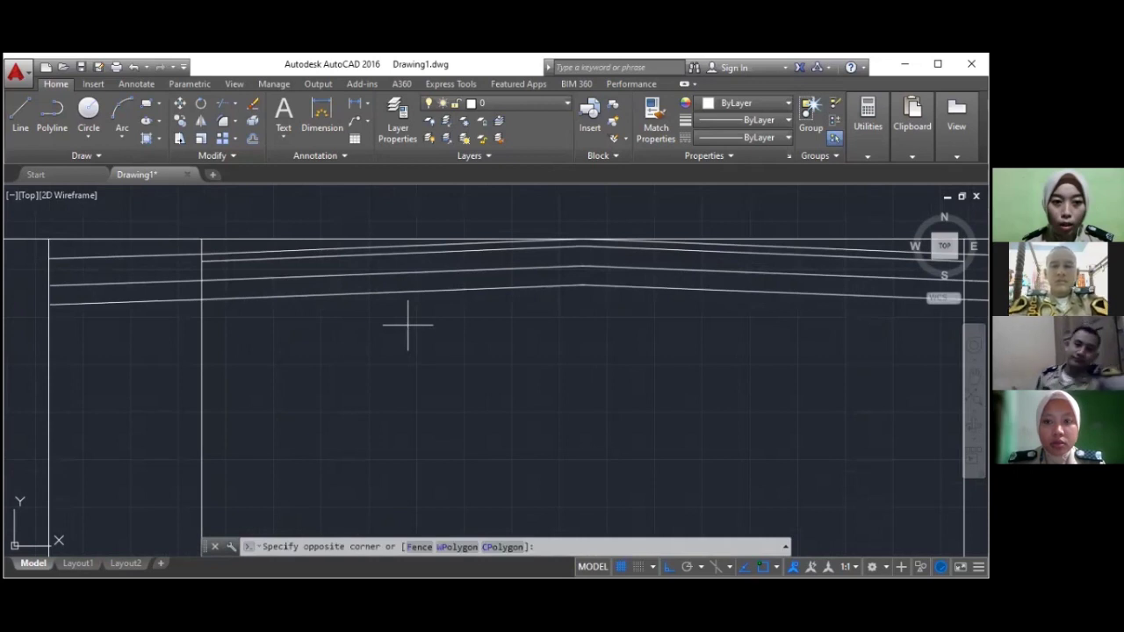
left_click(457, 318)
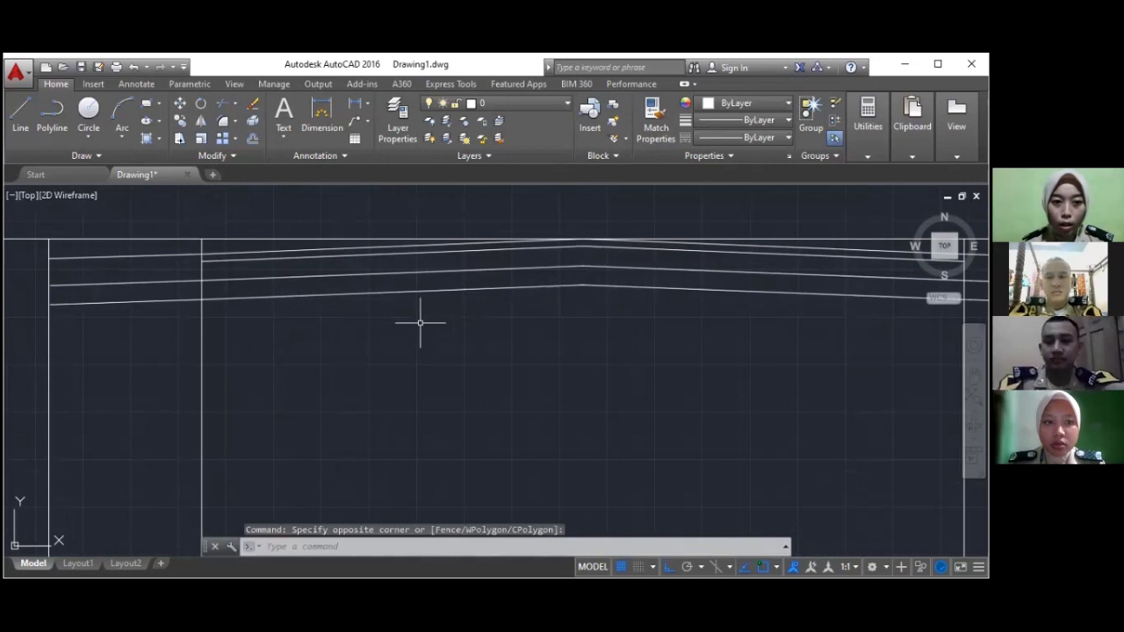
scroll(419, 322, "down", 3)
scroll(233, 321, "up", 3)
left_click(237, 323)
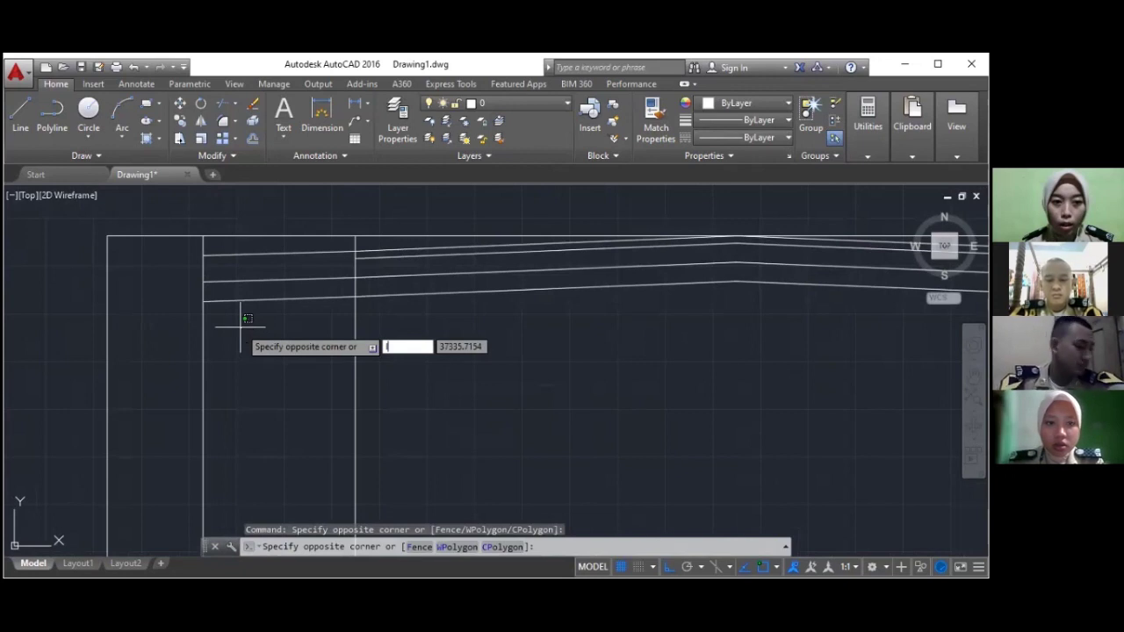
key("Escape")
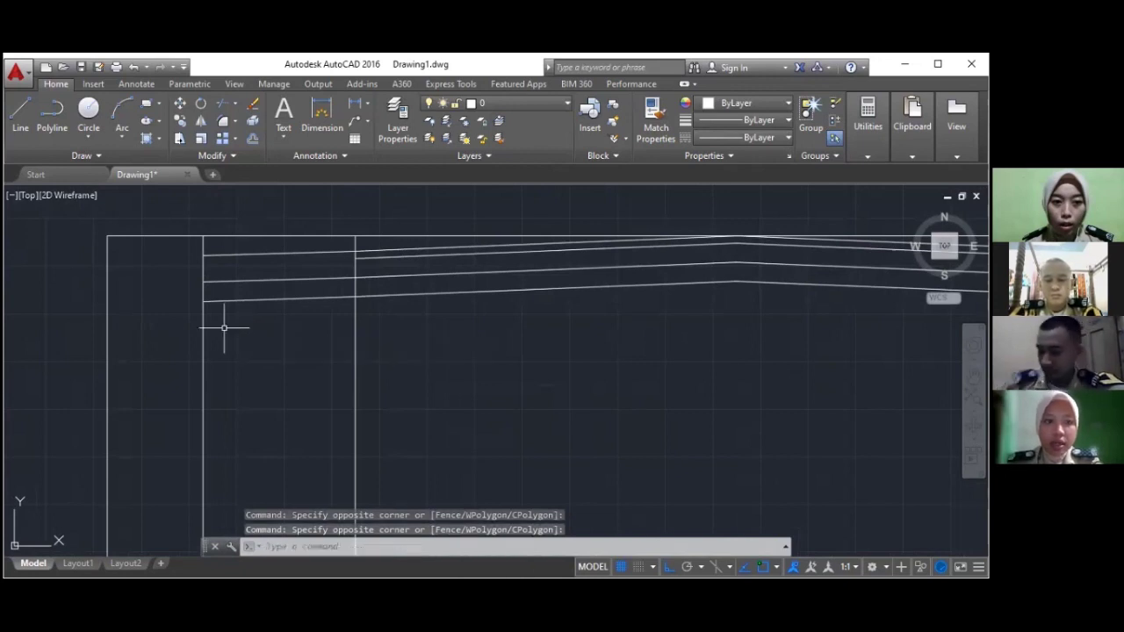
Draw a line 27 units straight down from the lowest left shoulder line's outer end, continuing horizontally to the right shoulder's outer vertical
type("L")
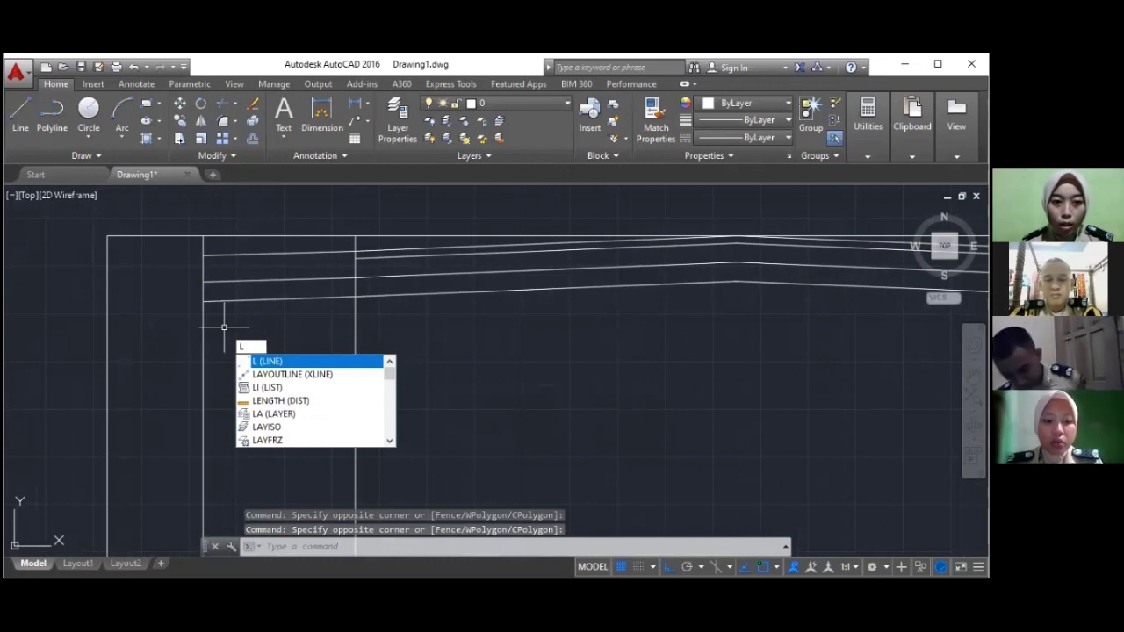
key("Return")
left_click(202, 302)
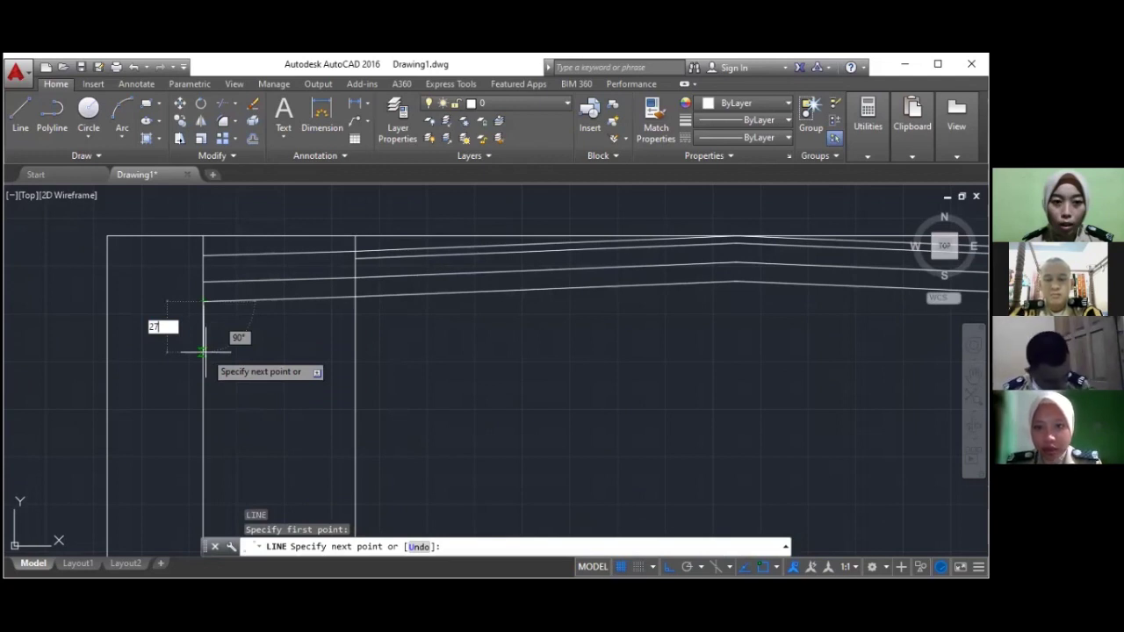
key("Return")
scroll(655, 316, "up", 5)
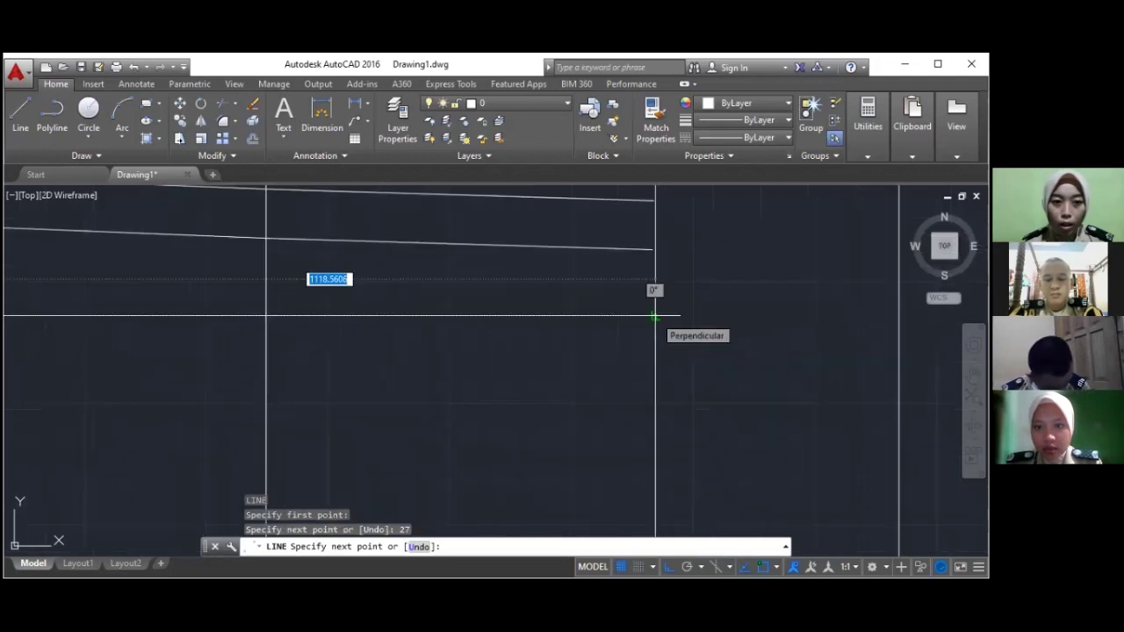
left_click(654, 316)
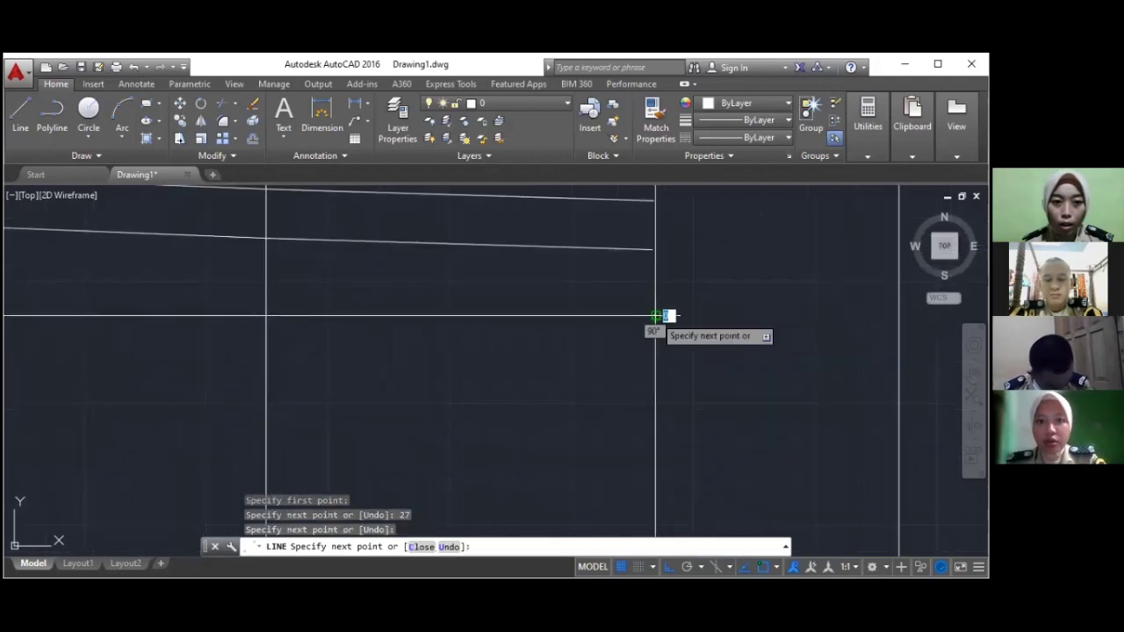
key("Escape")
Delete the long horizontal line across the top of the cross-section
scroll(655, 316, "down", 3)
scroll(640, 289, "up", 3)
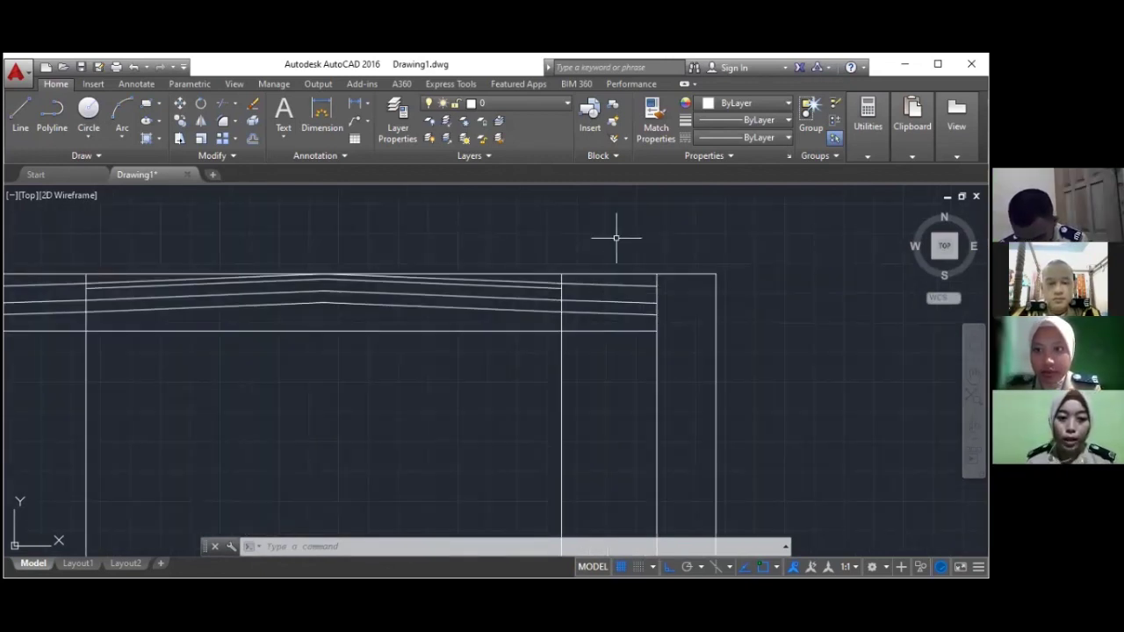
scroll(601, 243, "down", 2)
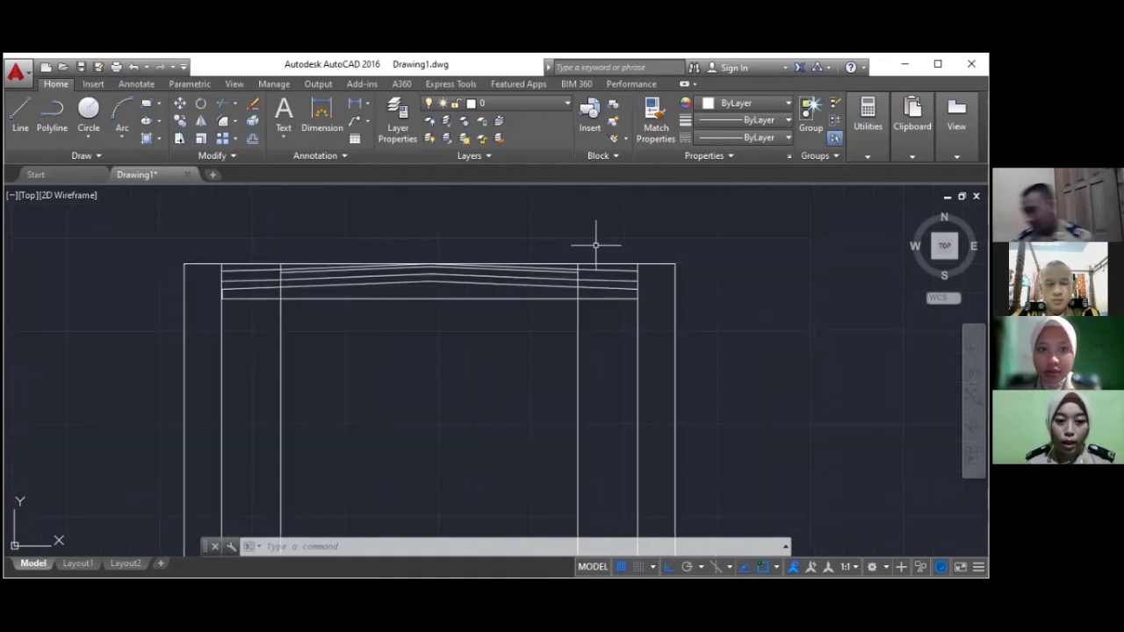
scroll(420, 243, "up", 2)
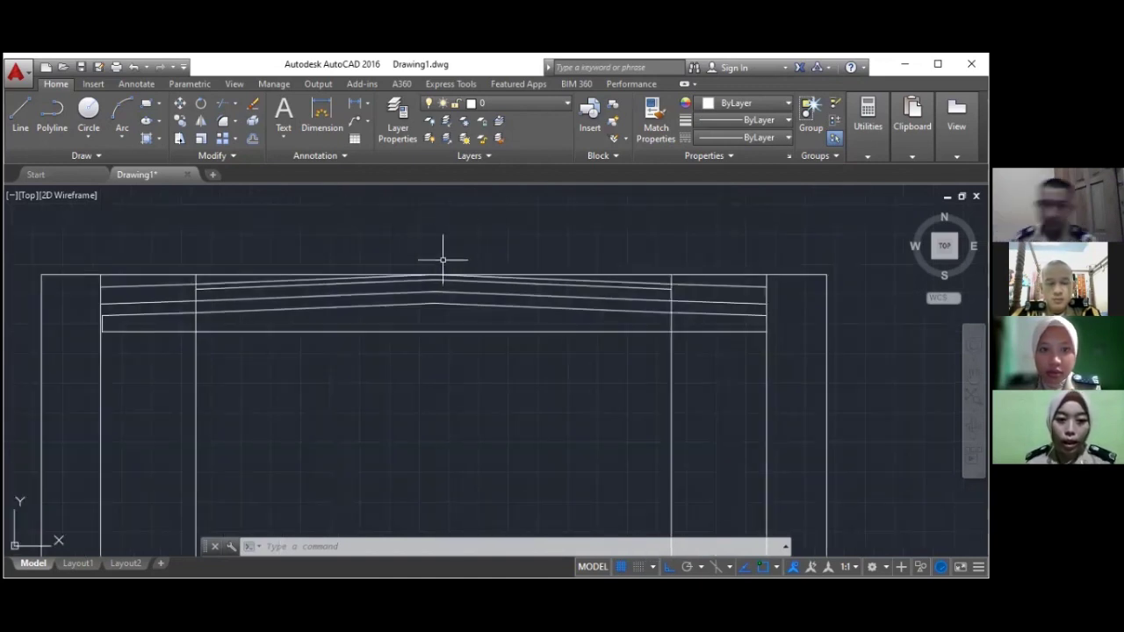
mouse_move(536, 273)
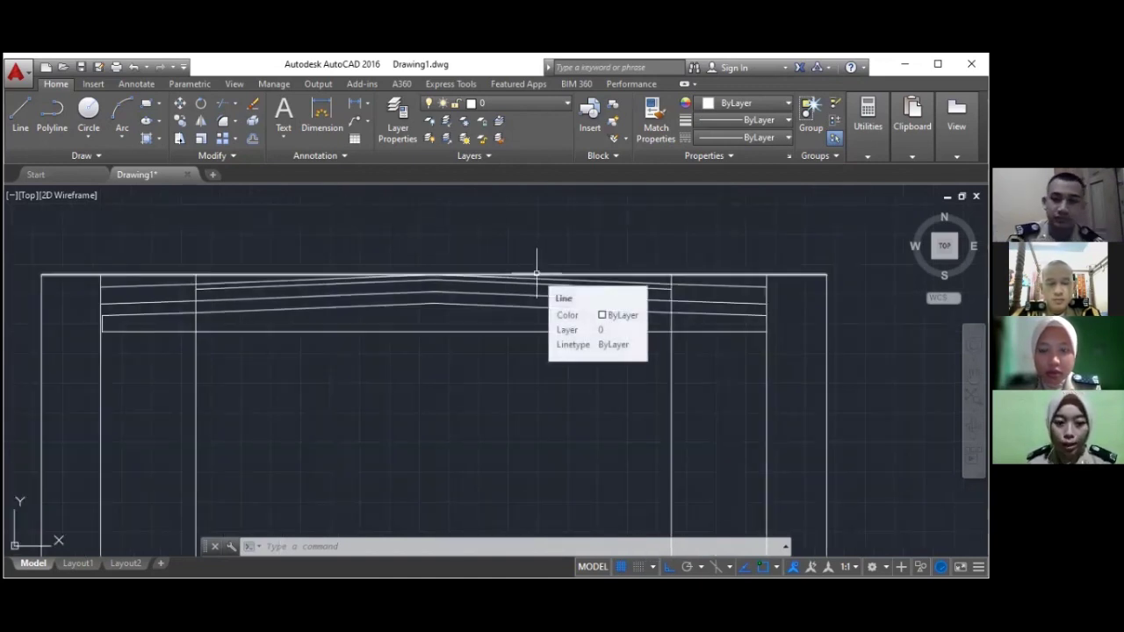
left_click(537, 273)
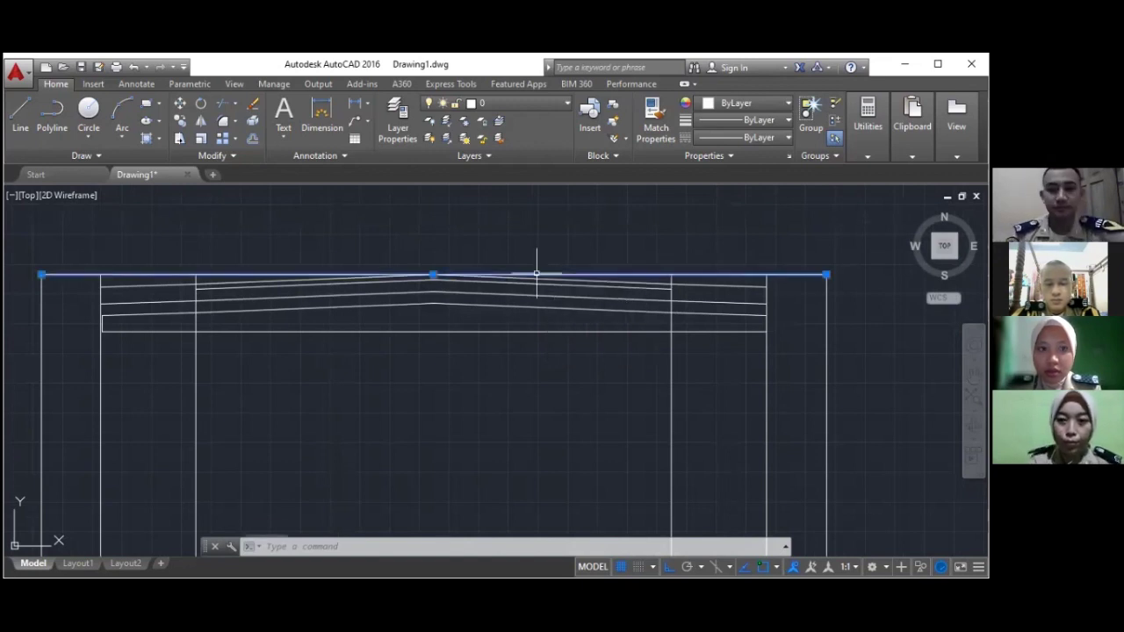
key("Delete")
key("Escape")
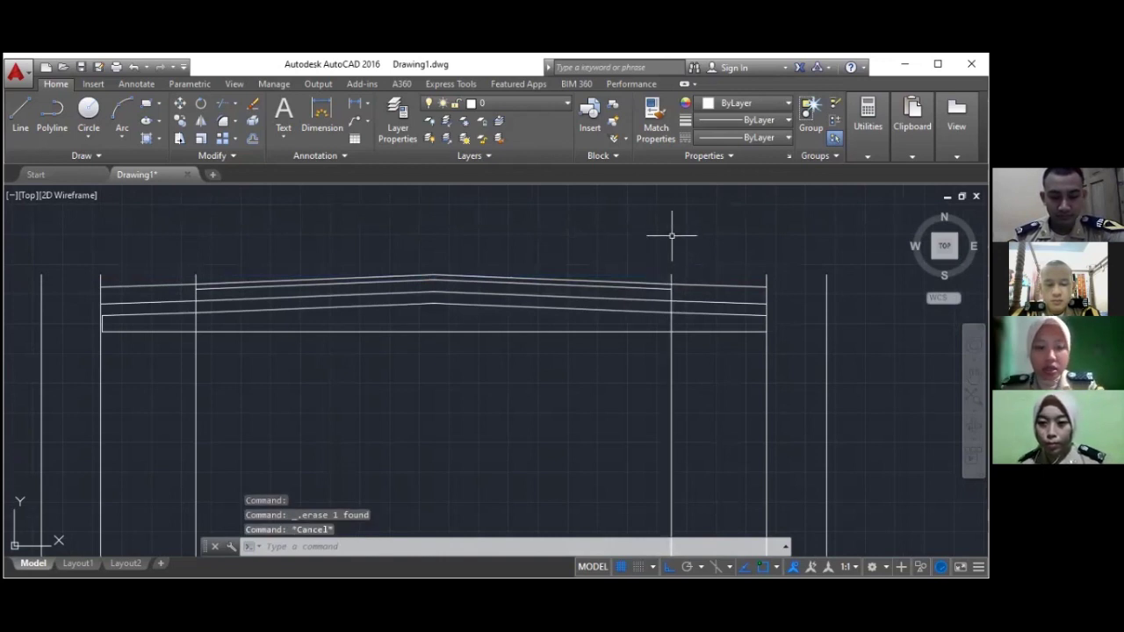
Trim the four inner vertical lines where they project above the crown and shoulder slopes
type("TR")
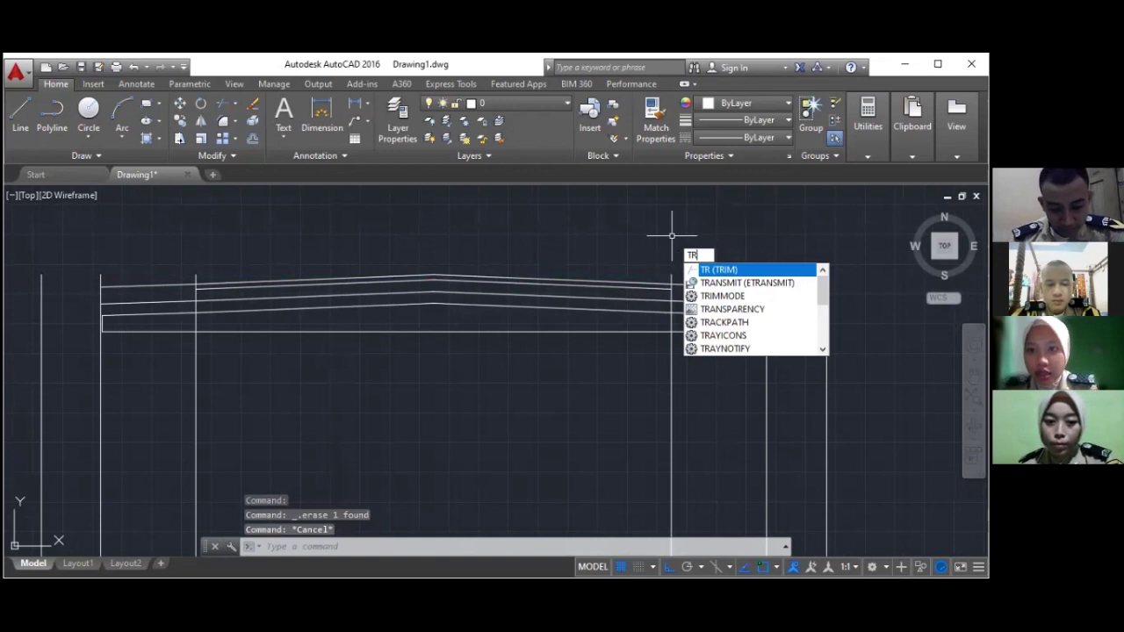
key("Return")
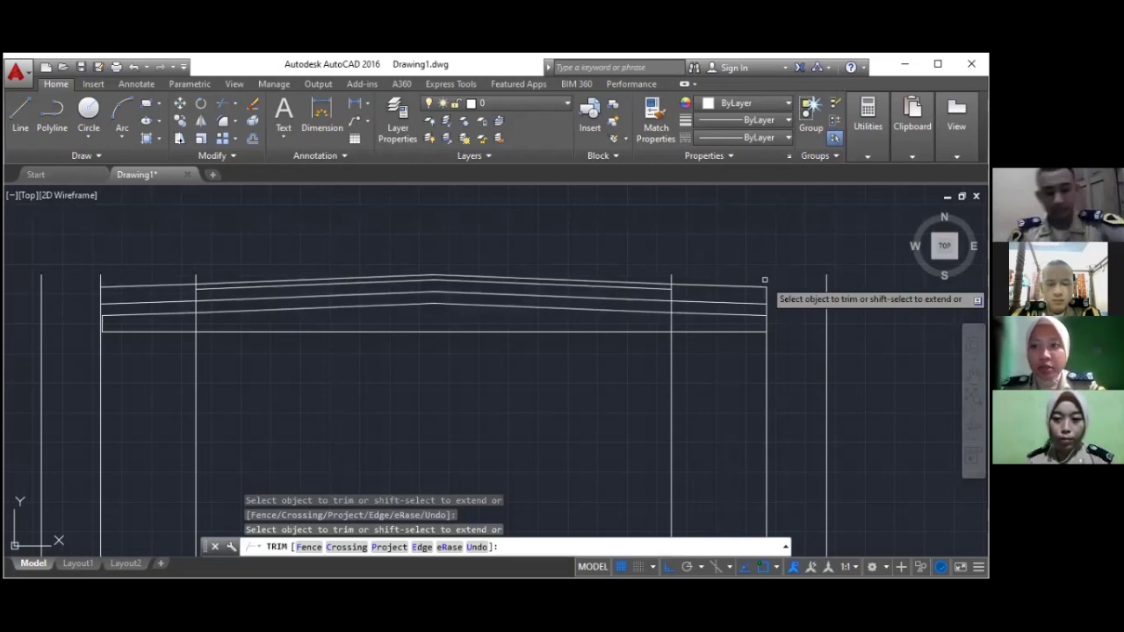
key("Escape")
scroll(492, 248, "down", 1)
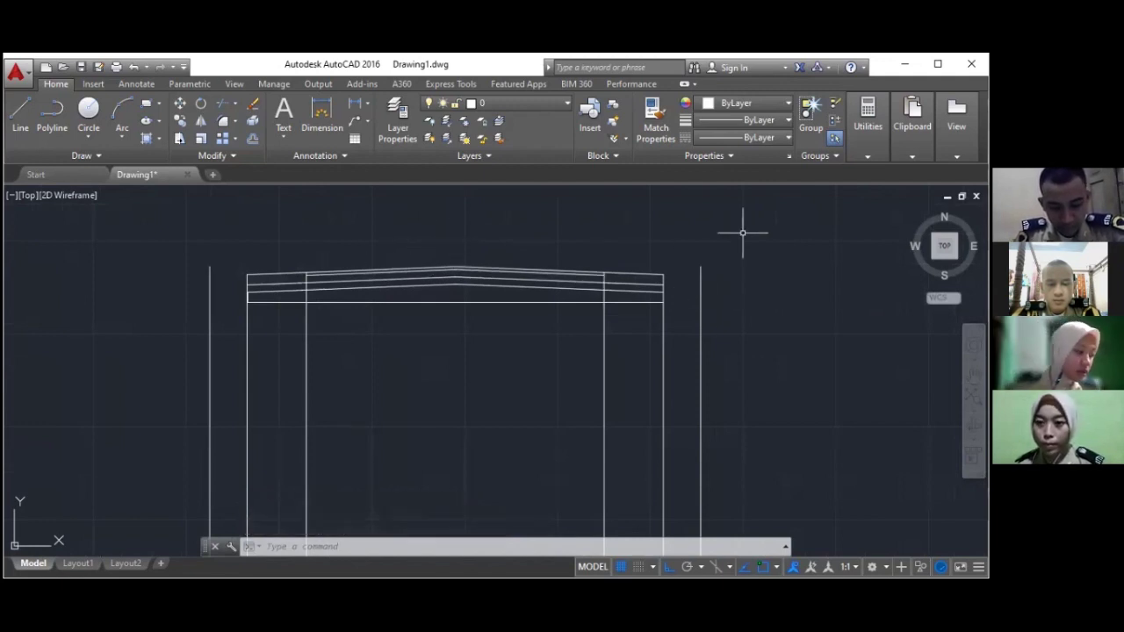
scroll(702, 234, "down", 1)
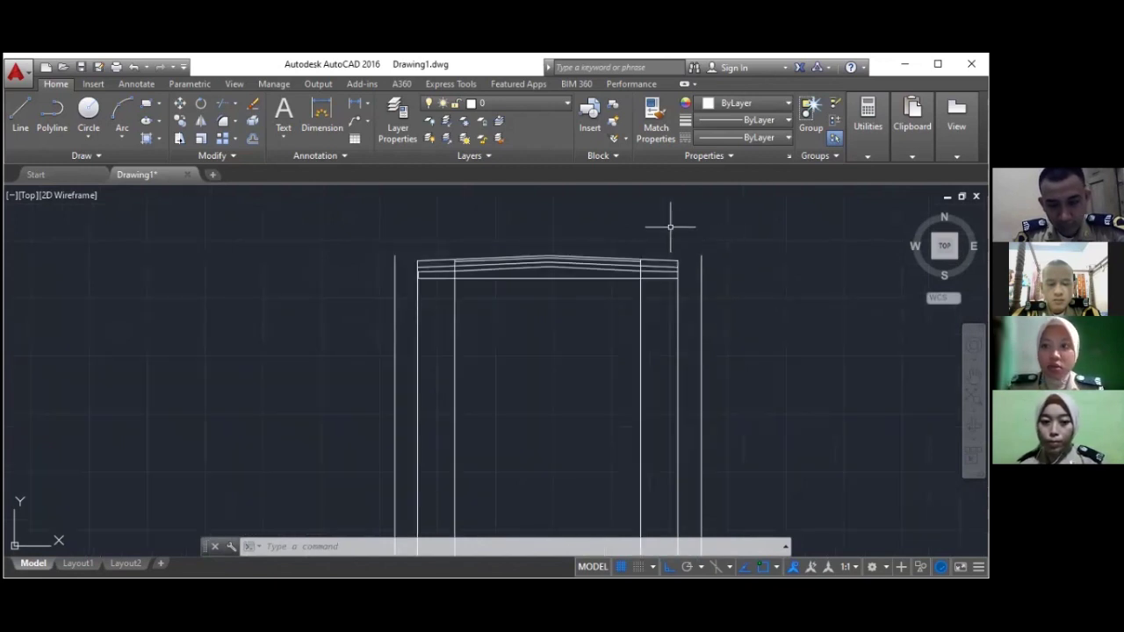
scroll(586, 215, "down", 2)
scroll(317, 213, "up", 2)
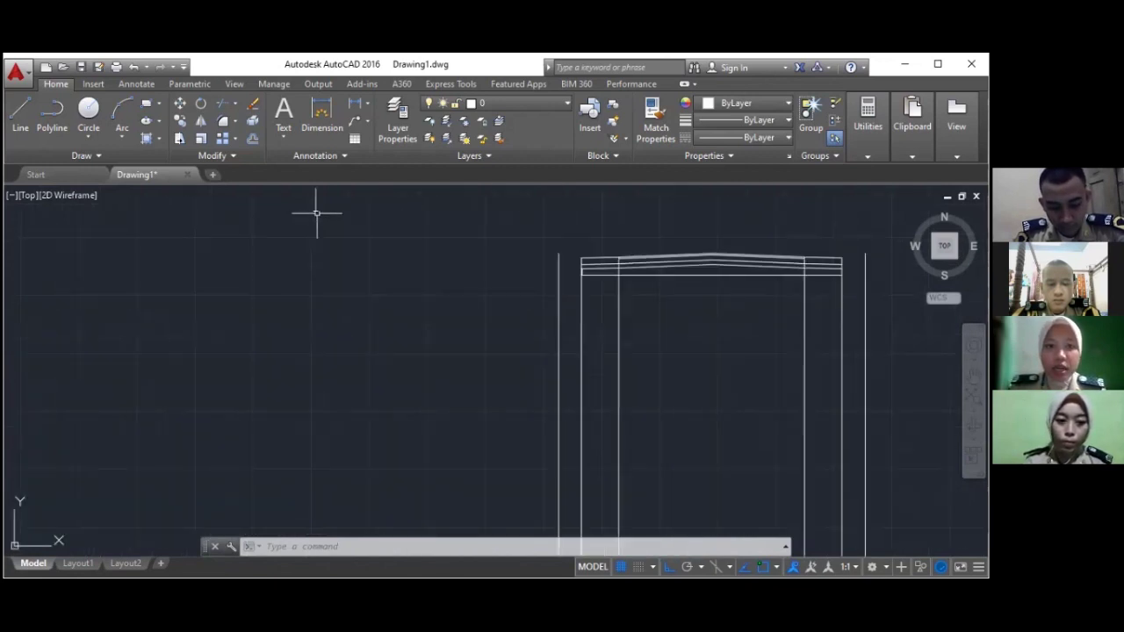
Draw an 80-unit horizontal line in the empty area to the left of the road cross-section
scroll(317, 213, "up", 1)
scroll(343, 312, "up", 1)
scroll(344, 314, "down", 1)
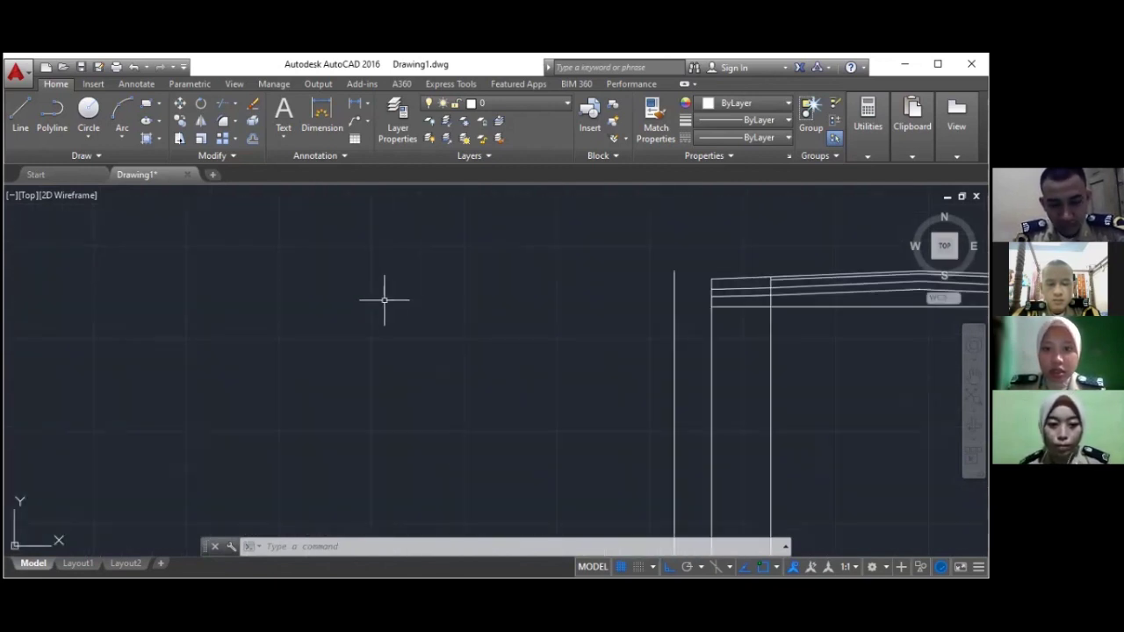
scroll(399, 300, "up", 1)
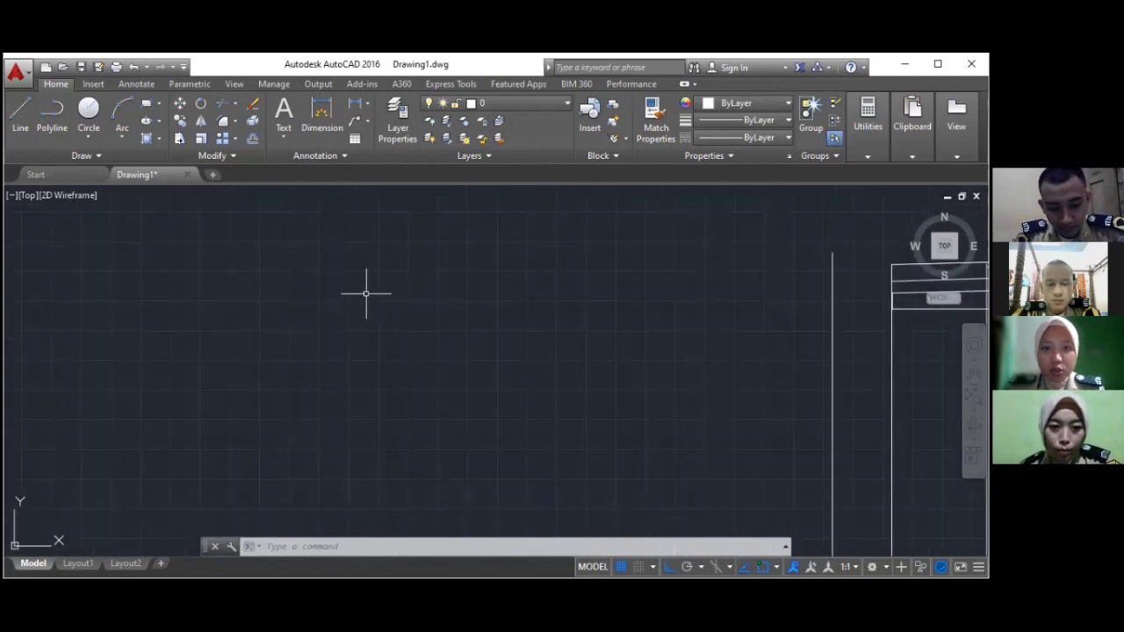
key("Escape")
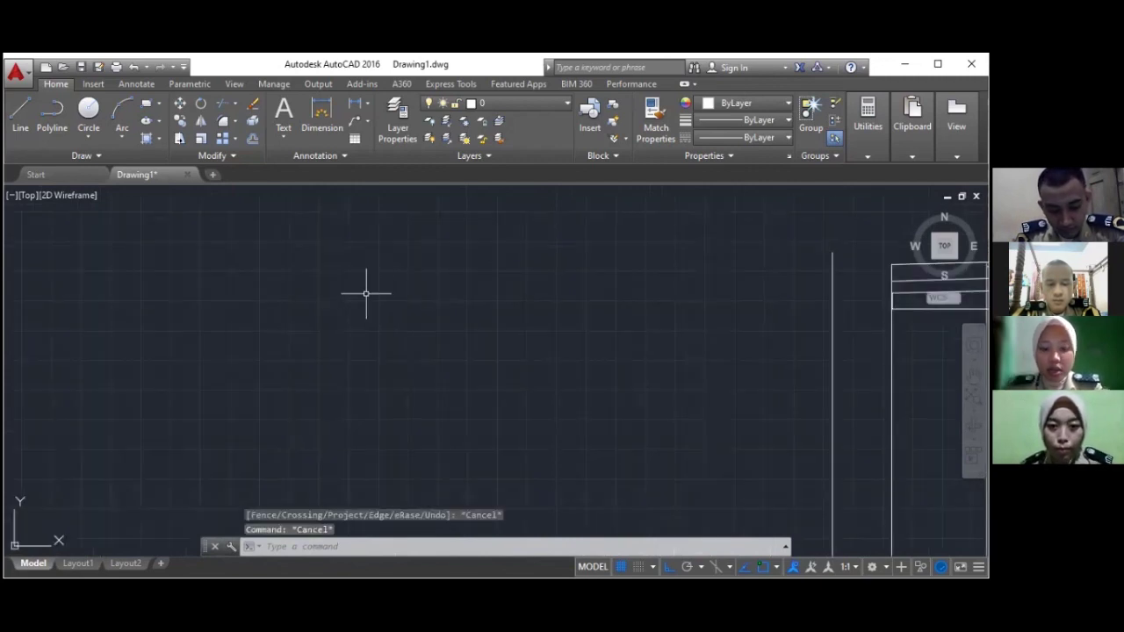
type("L")
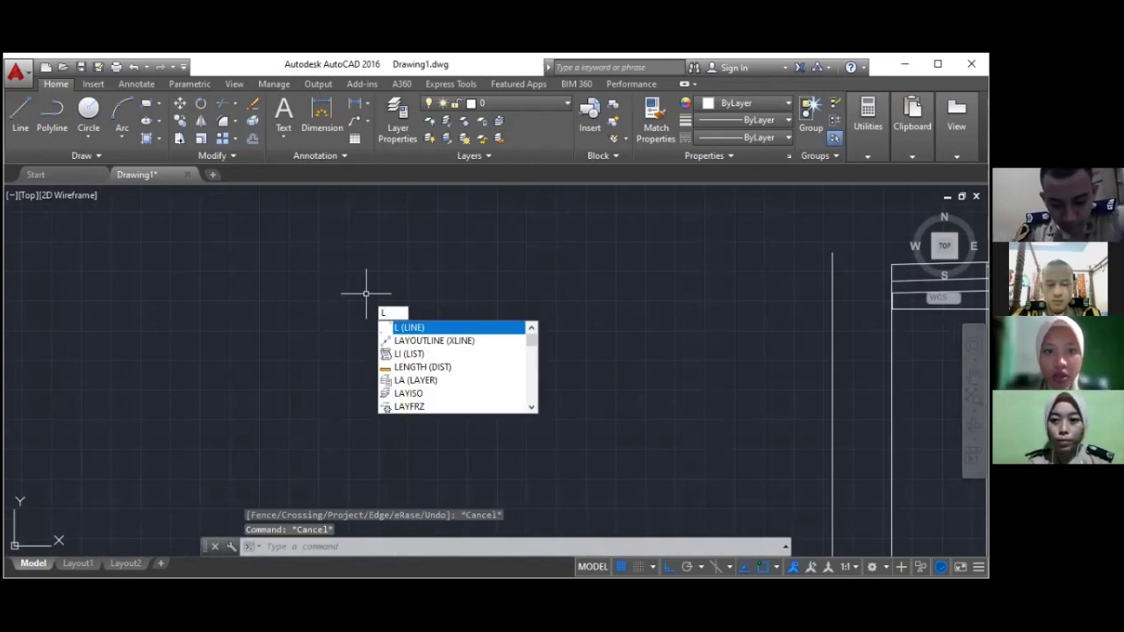
key("Return")
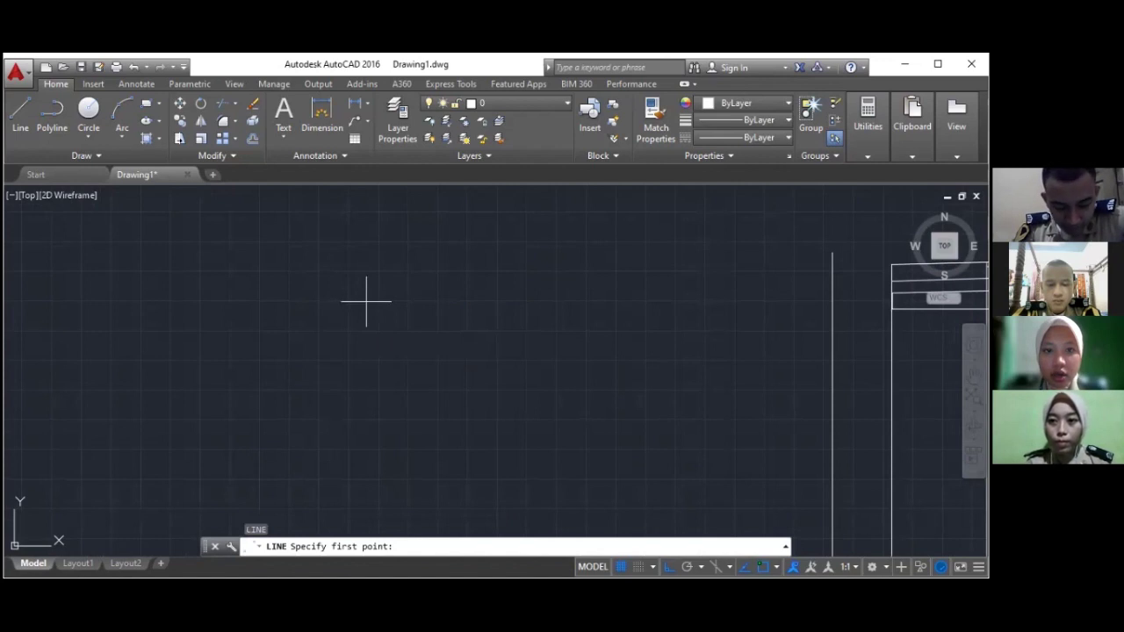
left_click(366, 301)
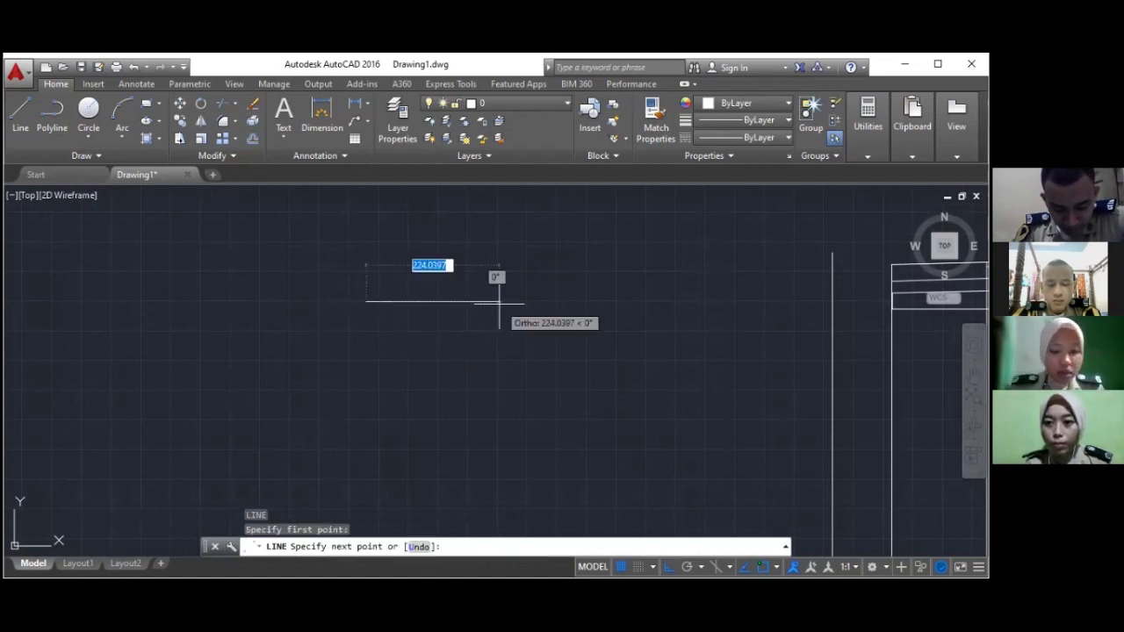
type("80")
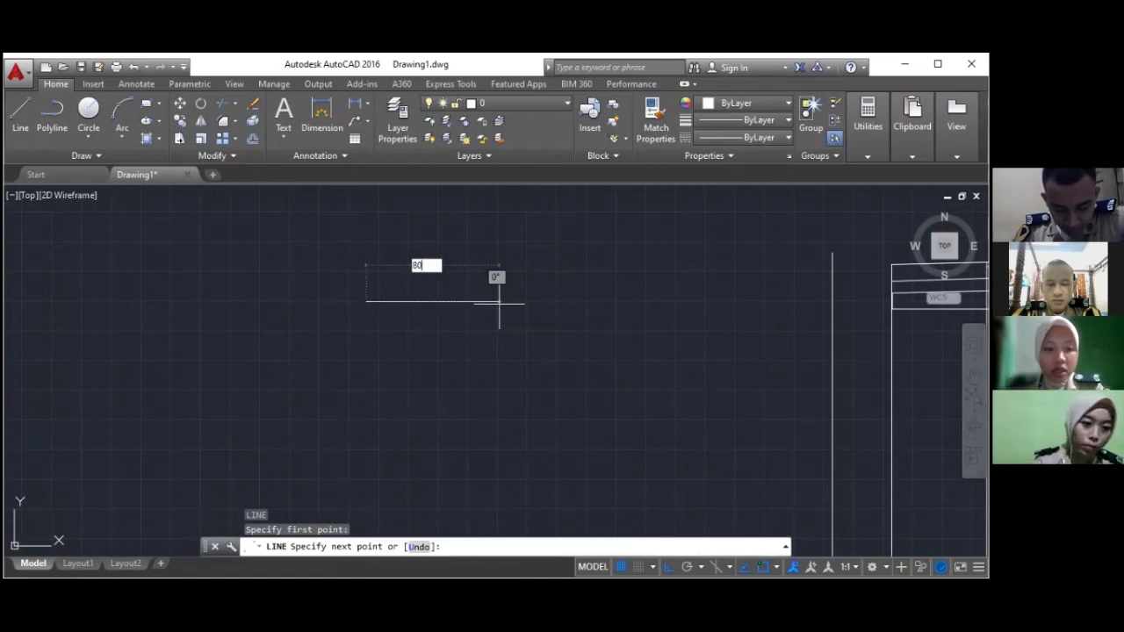
key("Return")
key("Escape")
Offset the 80-unit horizontal line downward by 90 units
scroll(395, 308, "up", 4)
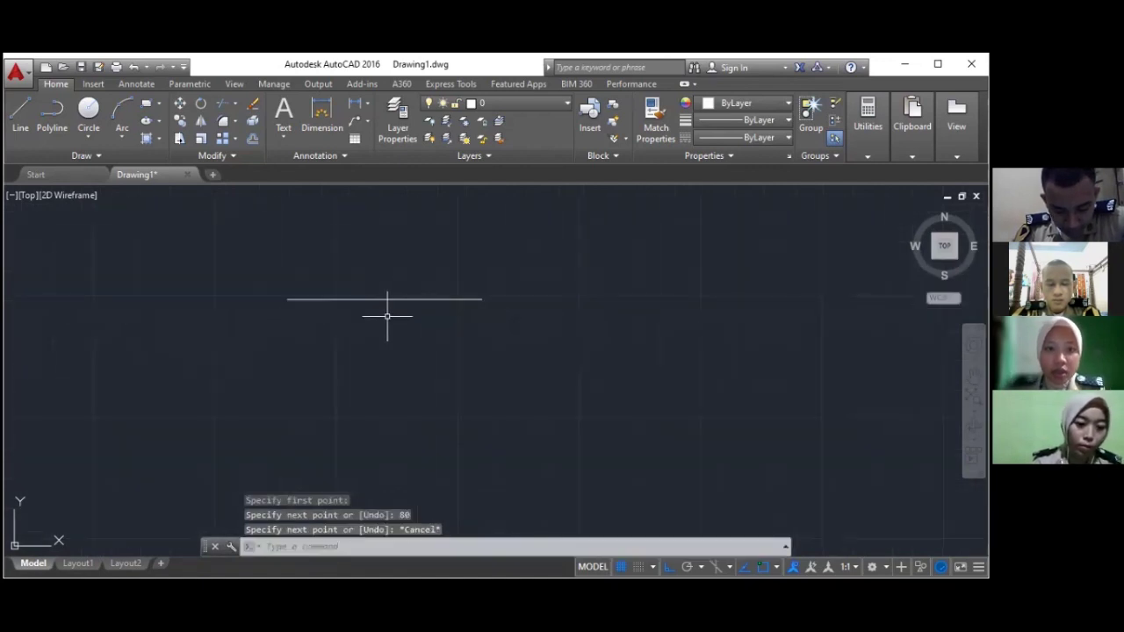
middle_click_drag(390, 298, 413, 279)
scroll(414, 278, "up", 2)
left_click(414, 278)
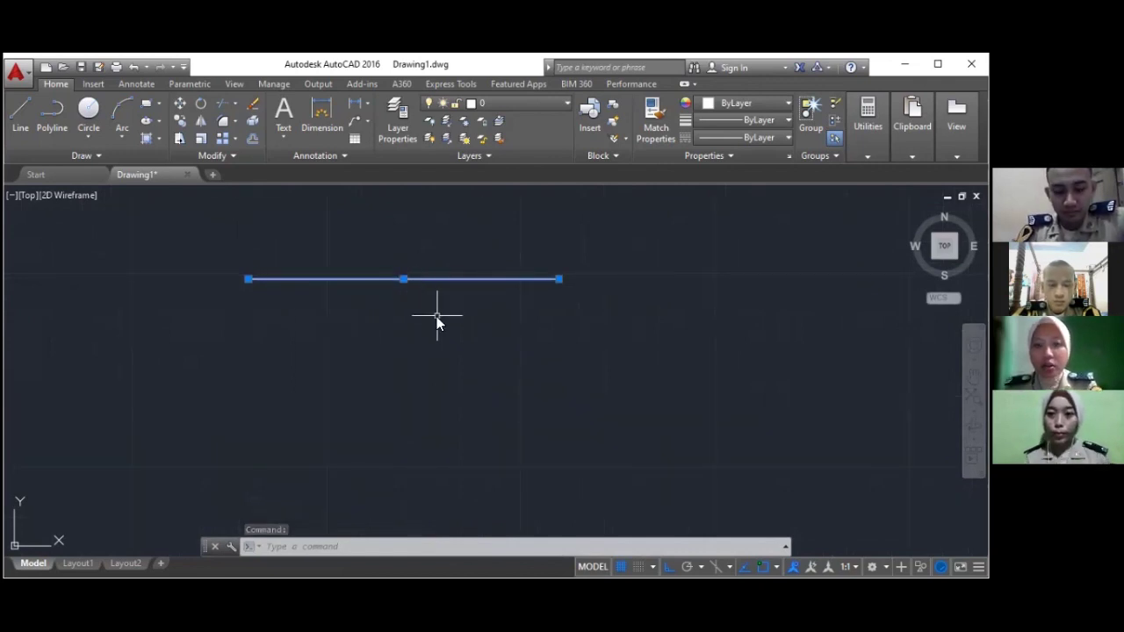
type("o")
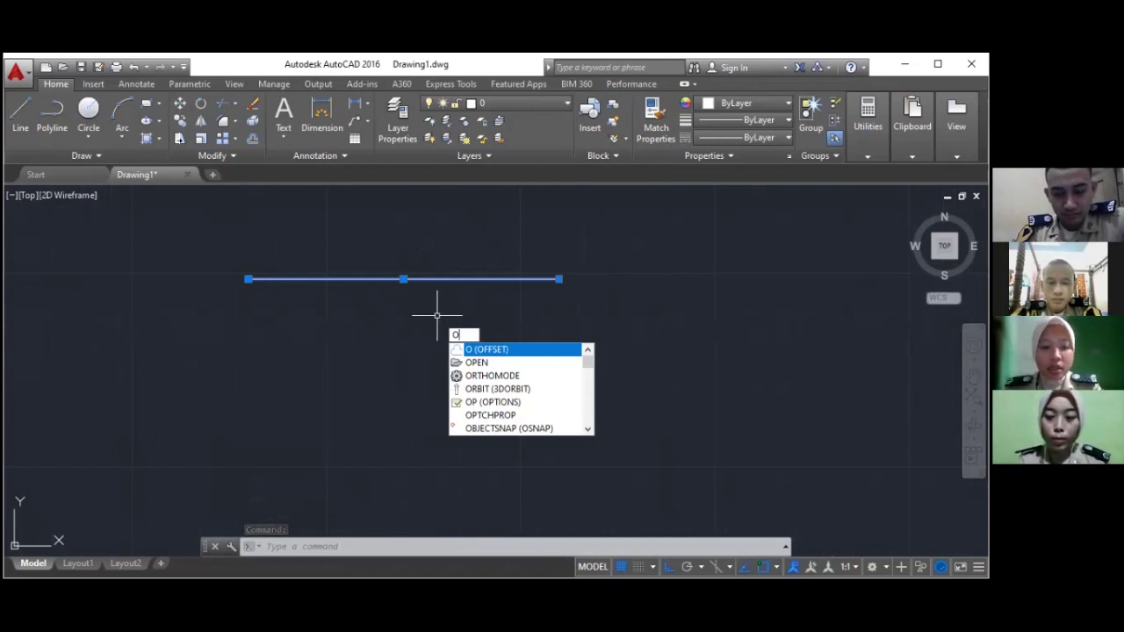
key("Return")
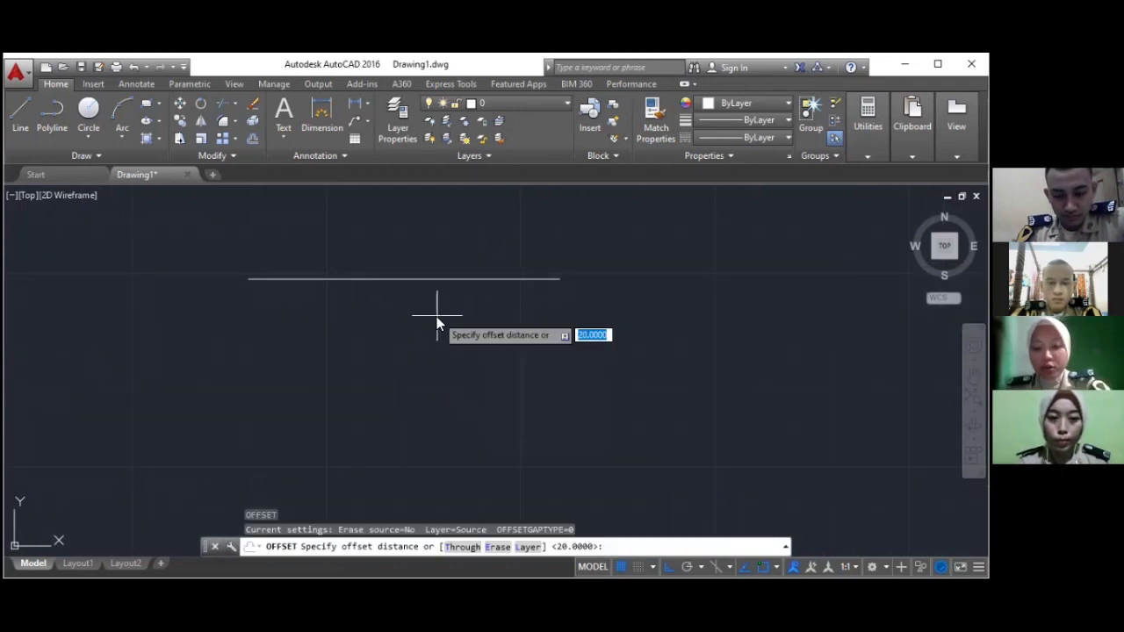
type("90")
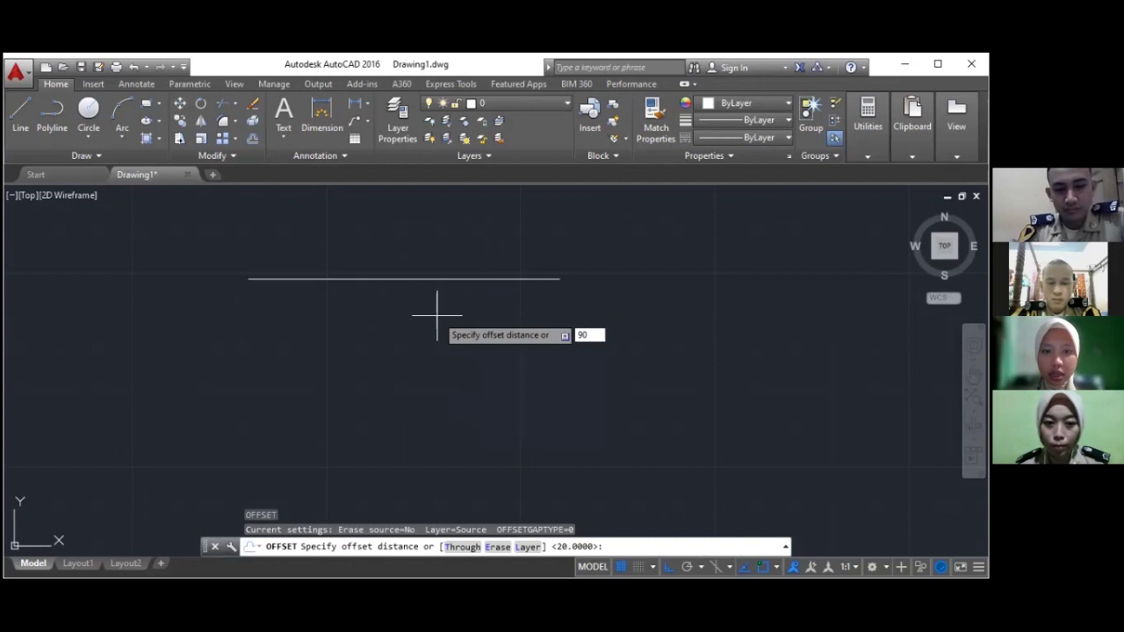
key("Return")
left_click(444, 279)
scroll(443, 280, "down", 3)
left_click(488, 350)
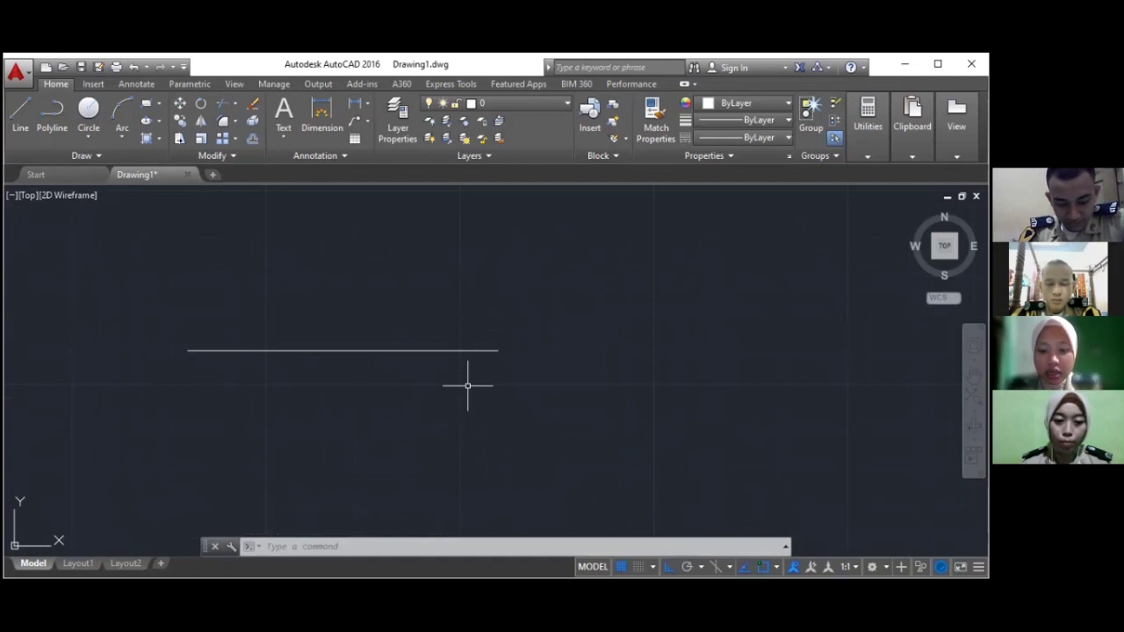
Draw a line 18 units inward from the lower line's right end, continuing up to the upper line's right end
type("L")
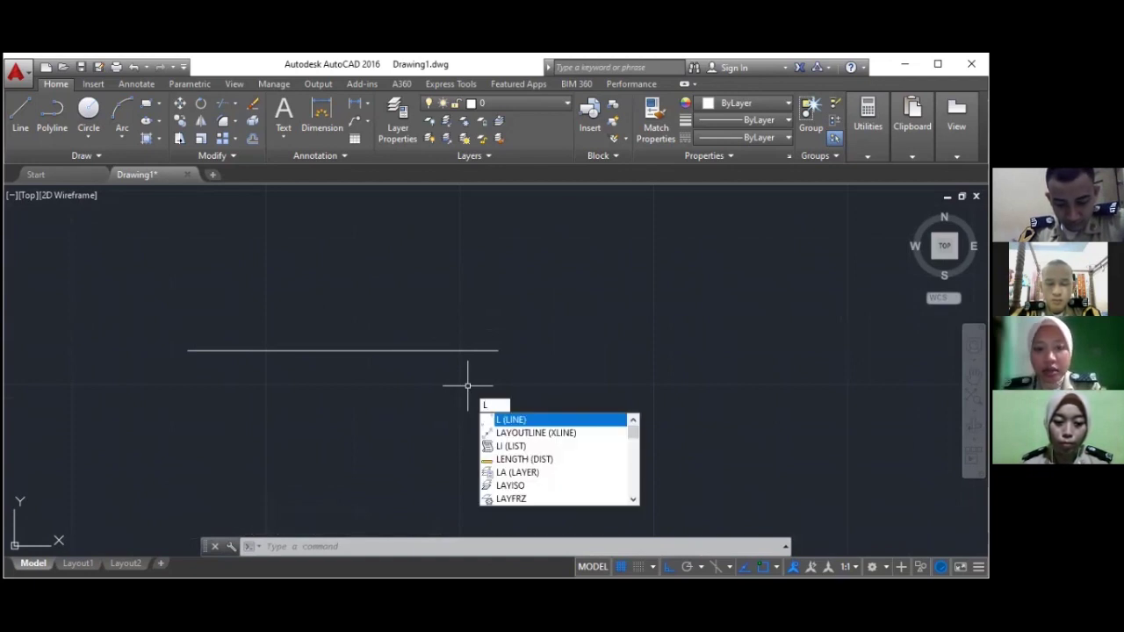
key("Return")
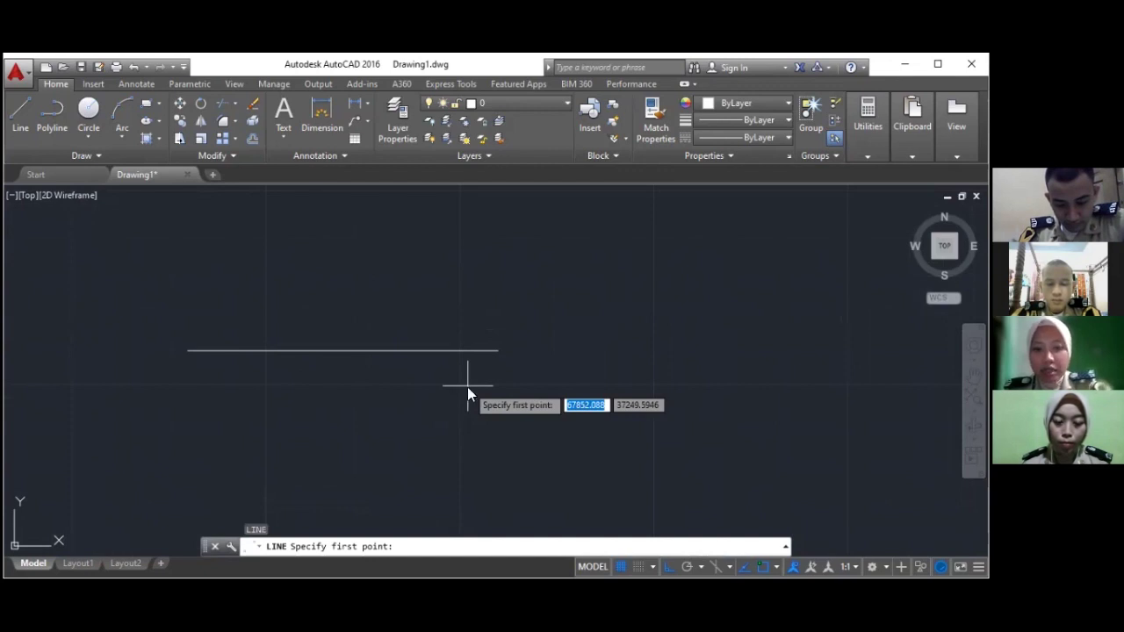
type("18")
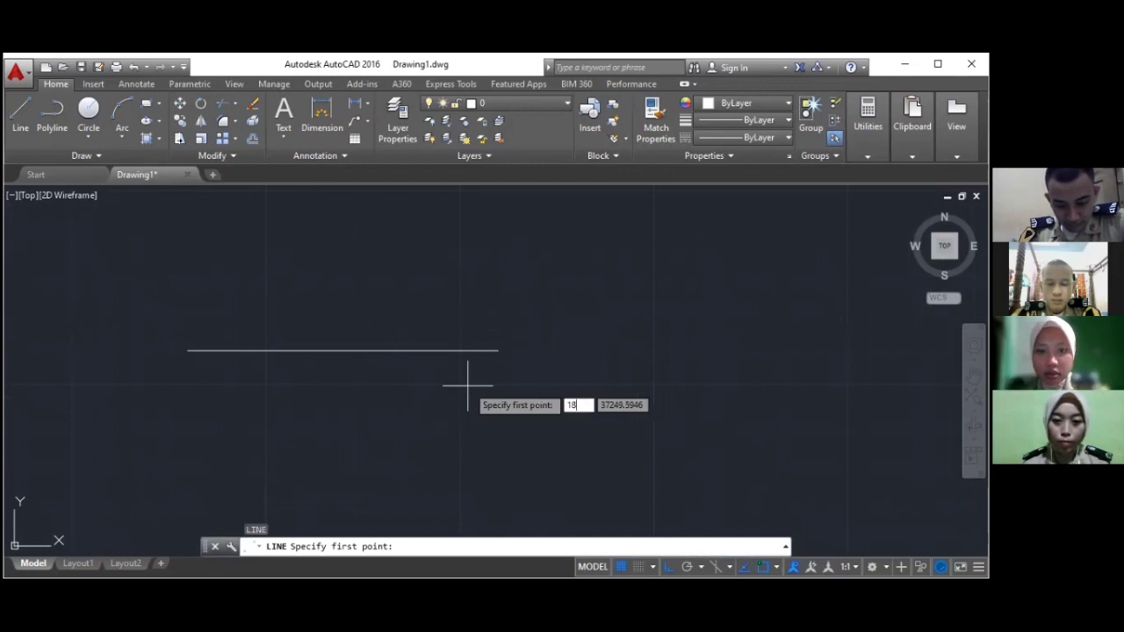
left_click(498, 350)
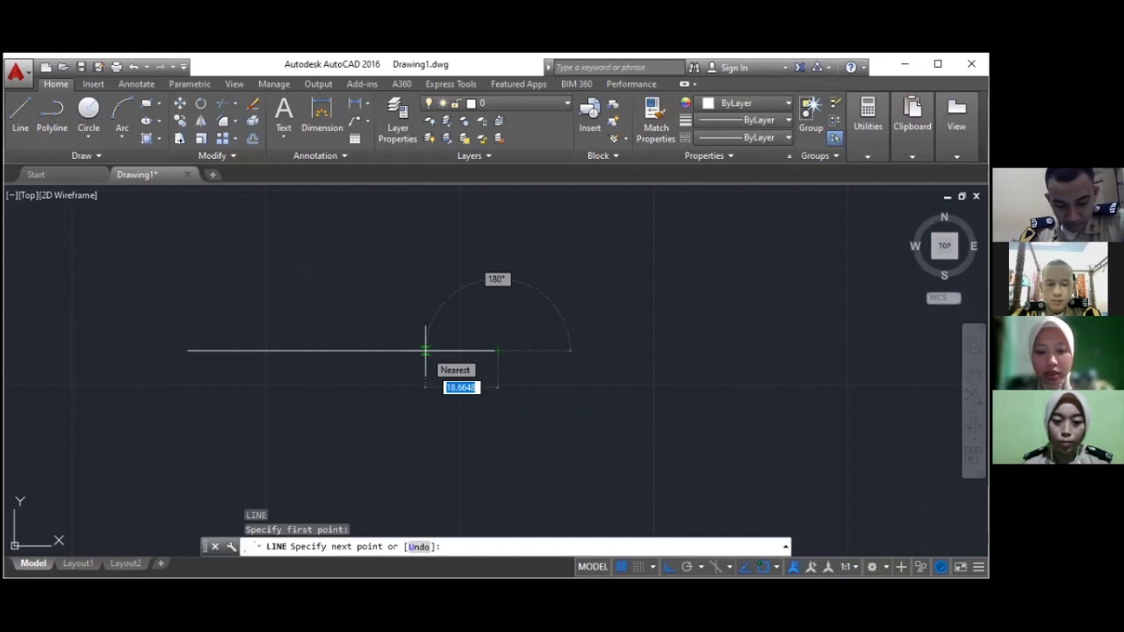
type("18")
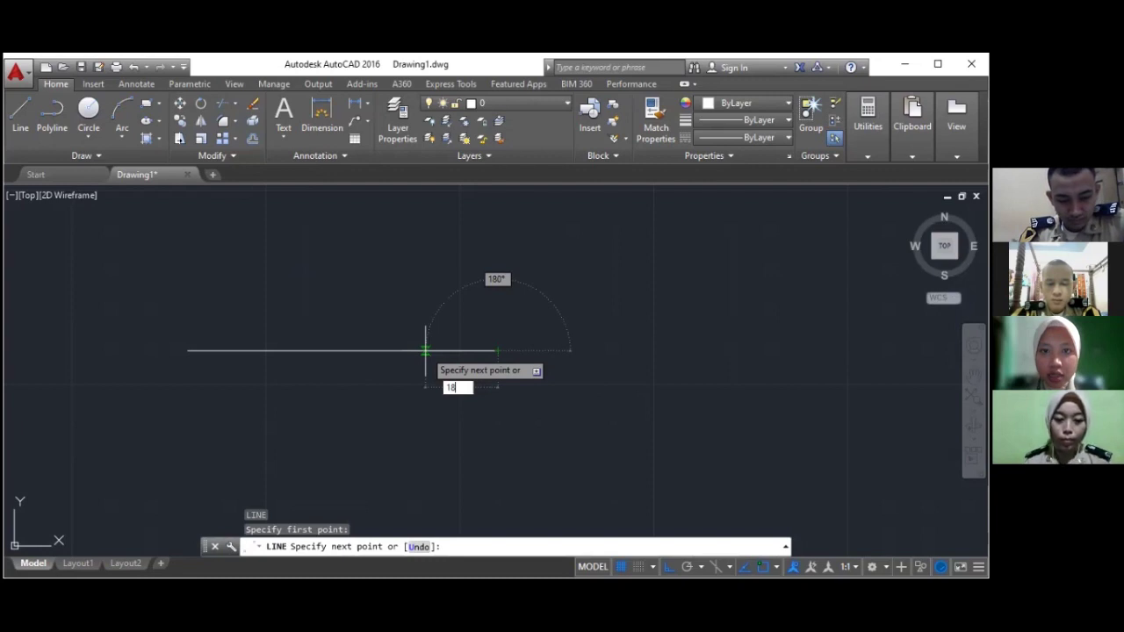
key("Return")
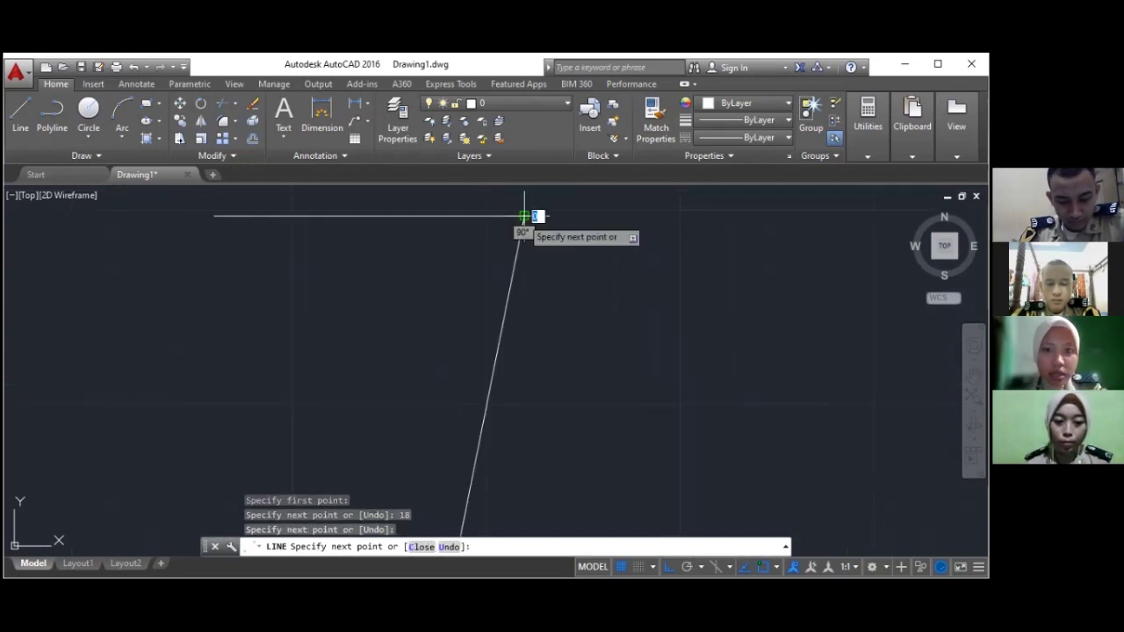
scroll(500, 255, "down", 4)
key("Escape")
scroll(459, 288, "up", 1)
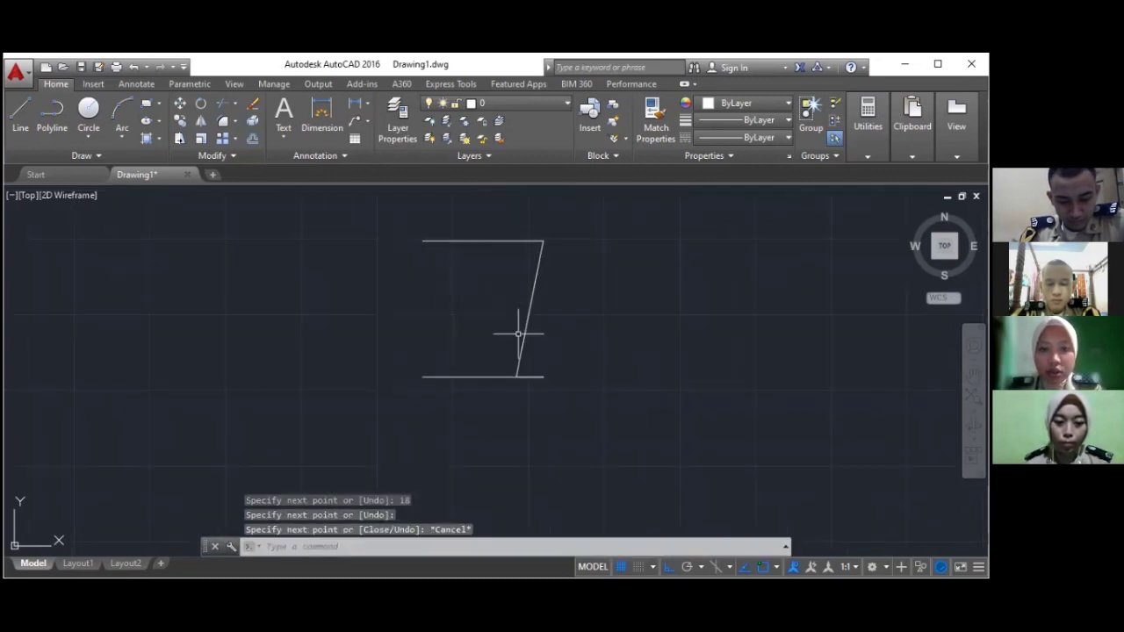
Delete the lower horizontal line and the short 18-unit segment, leaving only the top line and the sloped side
left_click(443, 393)
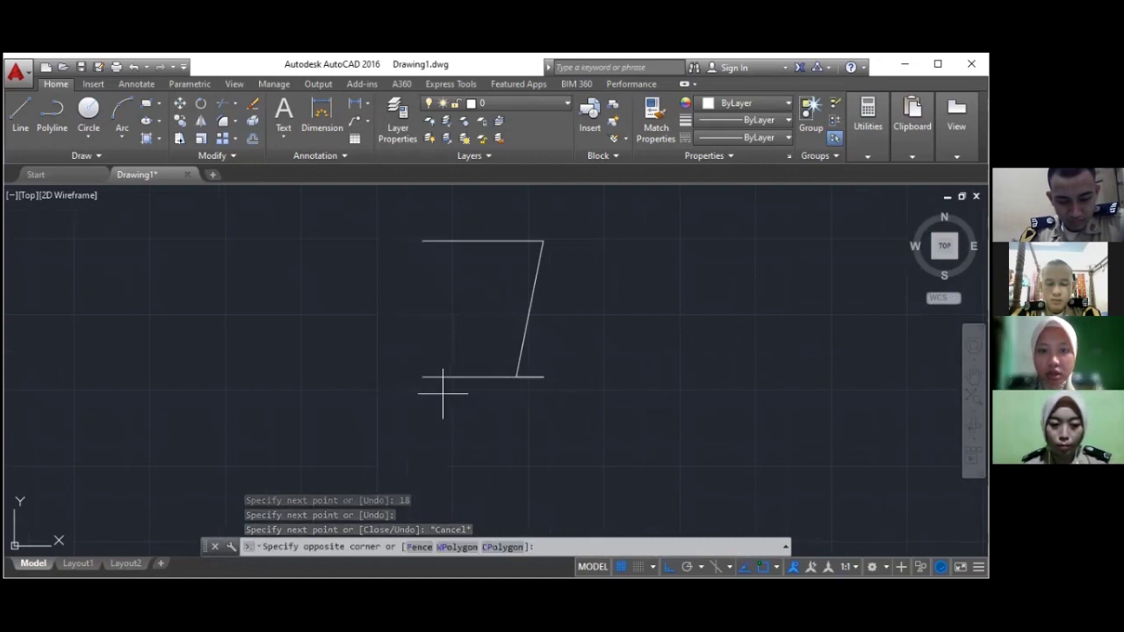
left_click(434, 377)
key("Delete")
scroll(527, 377, "up", 2)
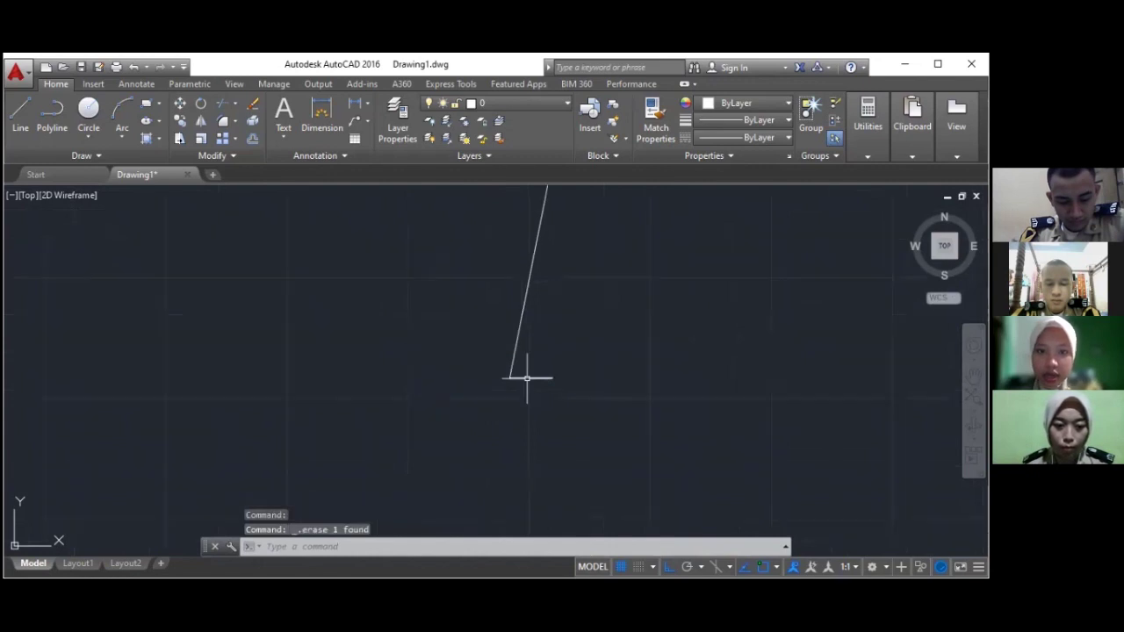
scroll(531, 378, "down", 2)
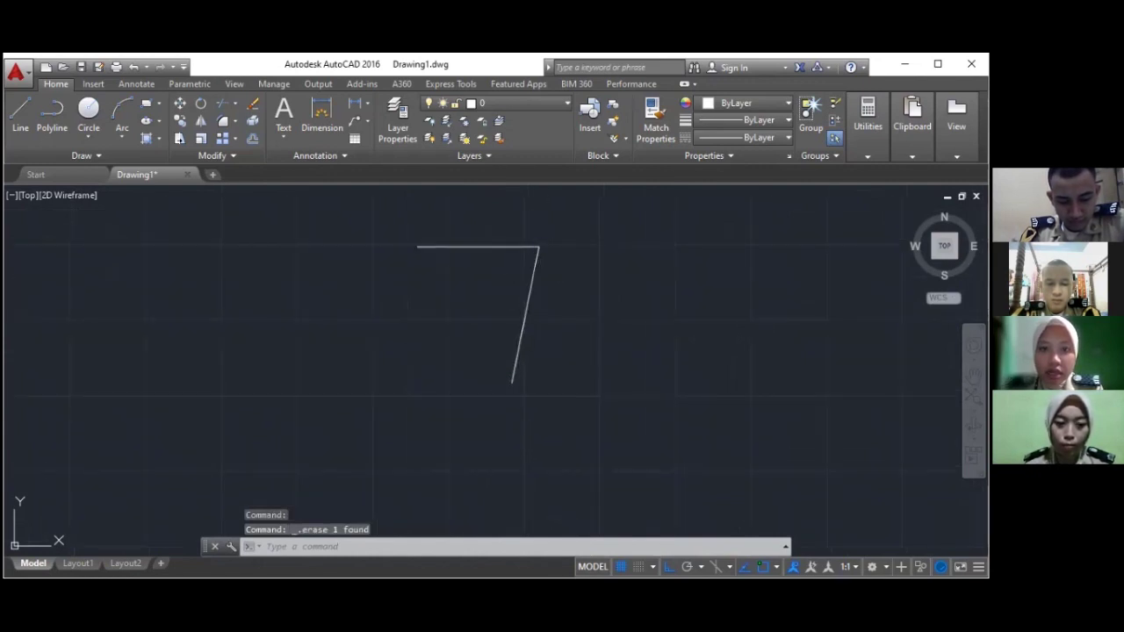
Mirror the sloped side about a vertical axis through the top line's midpoint, keeping the source line
left_click(529, 289)
type("MI")
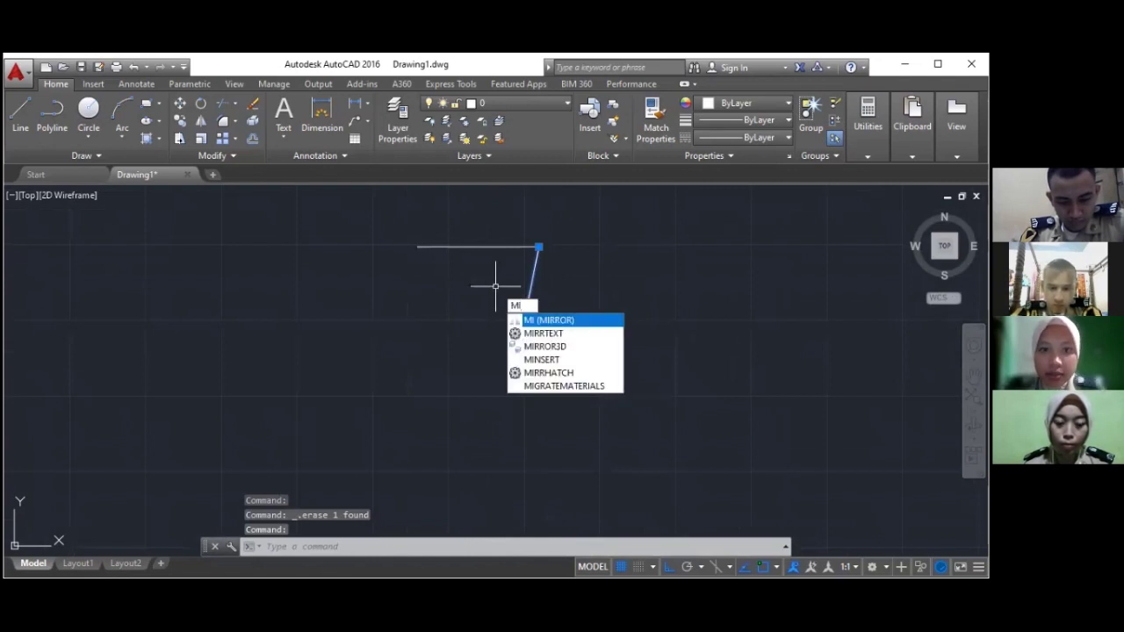
key("Return")
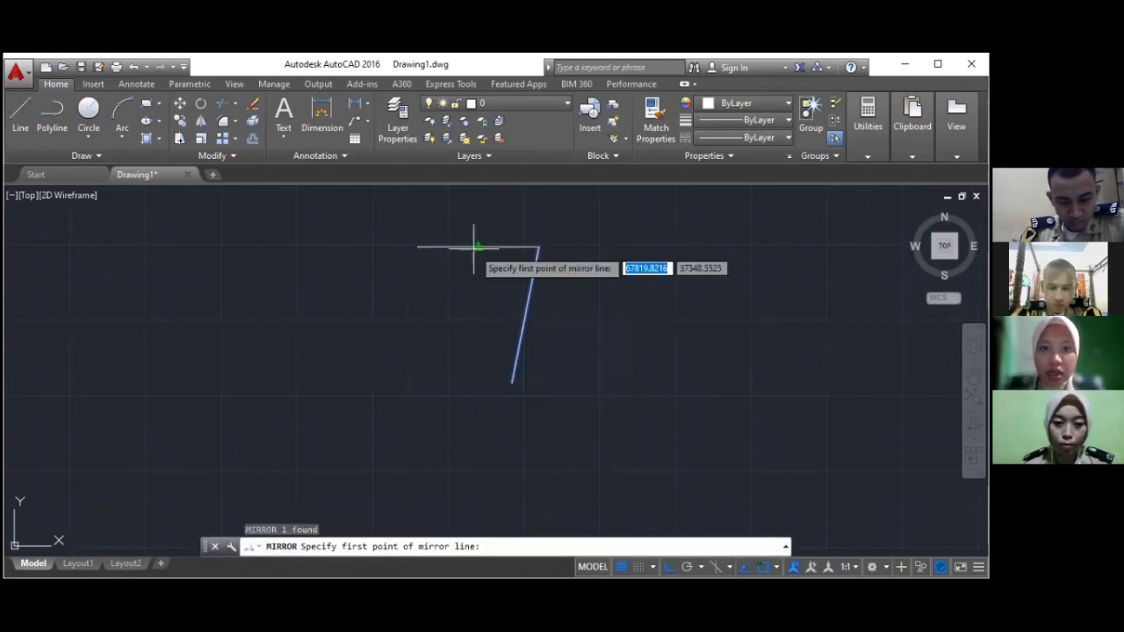
left_click(478, 247)
left_click(481, 194)
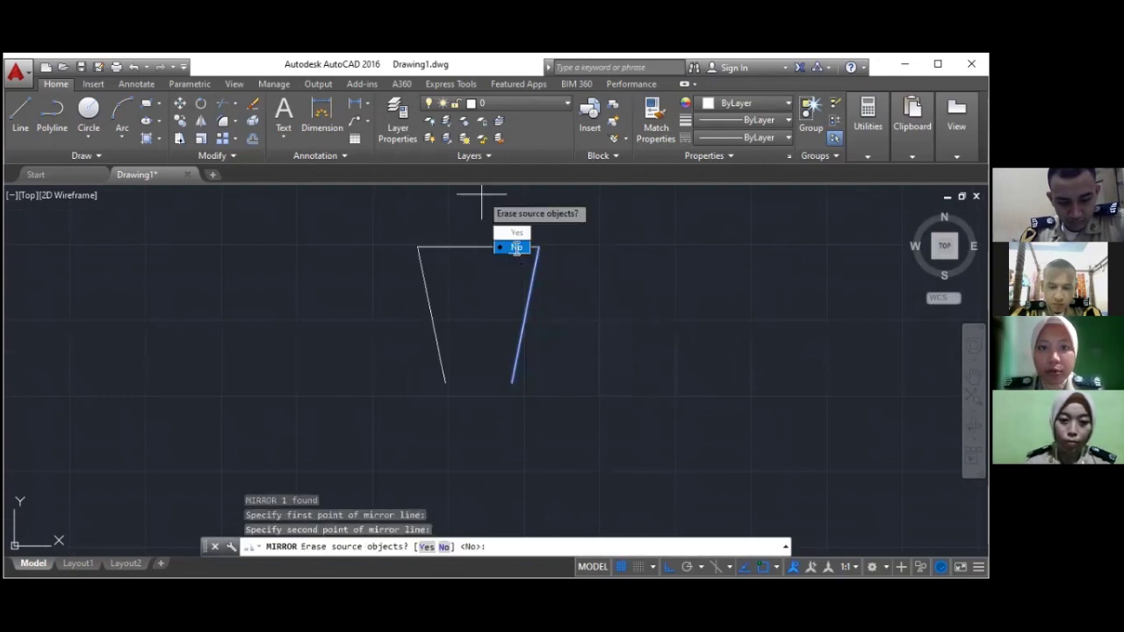
left_click(516, 247)
key("Escape")
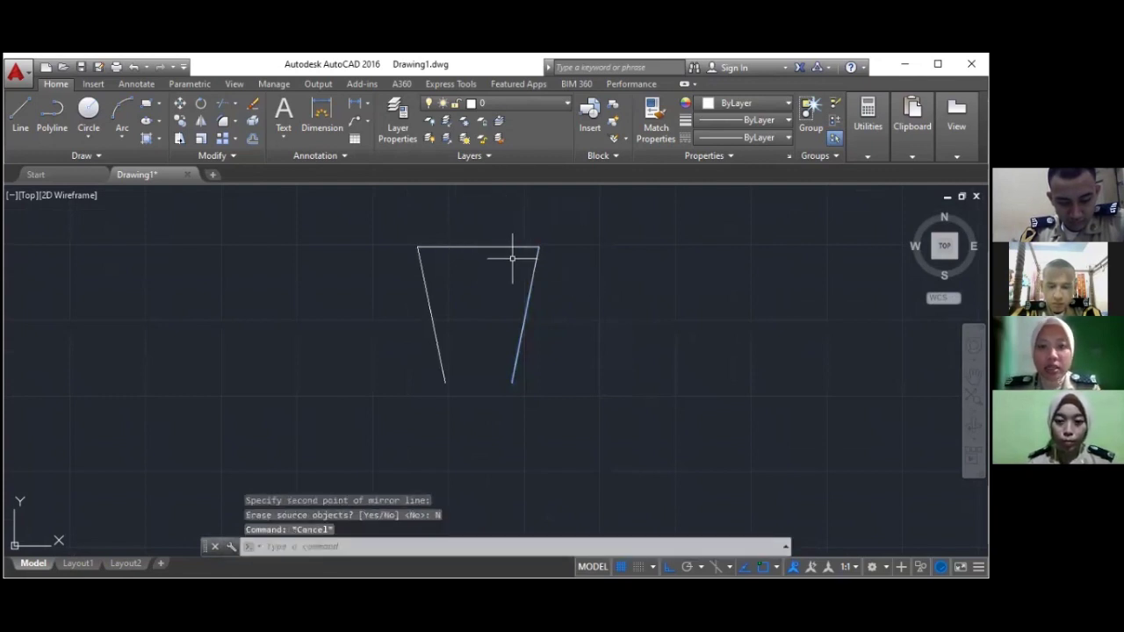
Draw a line joining the lower ends of the two sloped sides and delete the trapezoid's top line
scroll(481, 360, "up", 2)
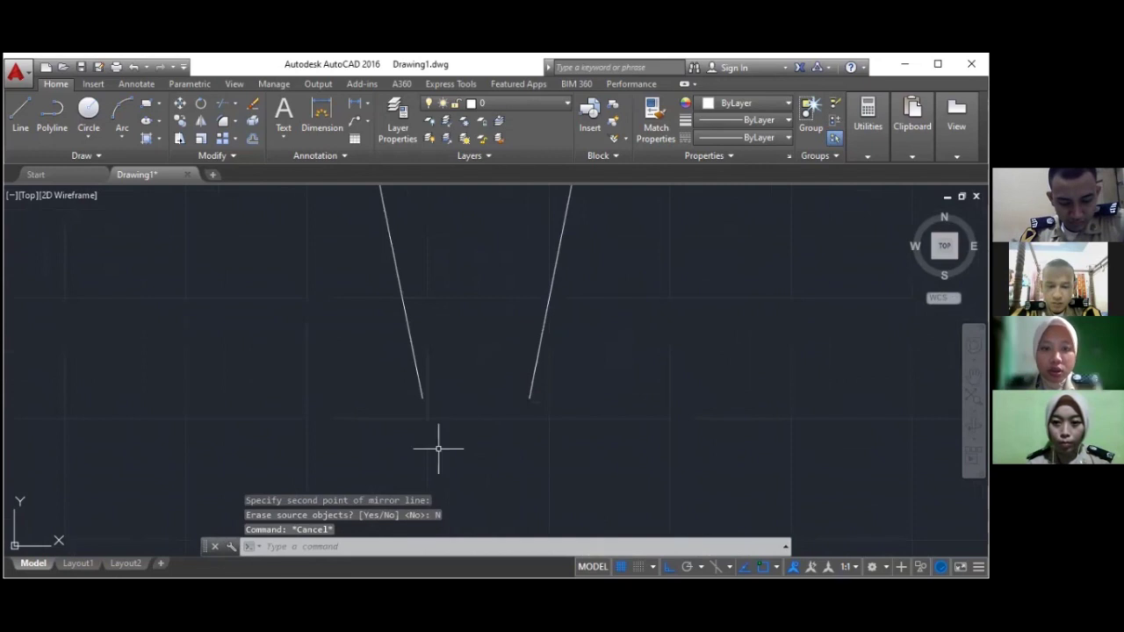
type("L")
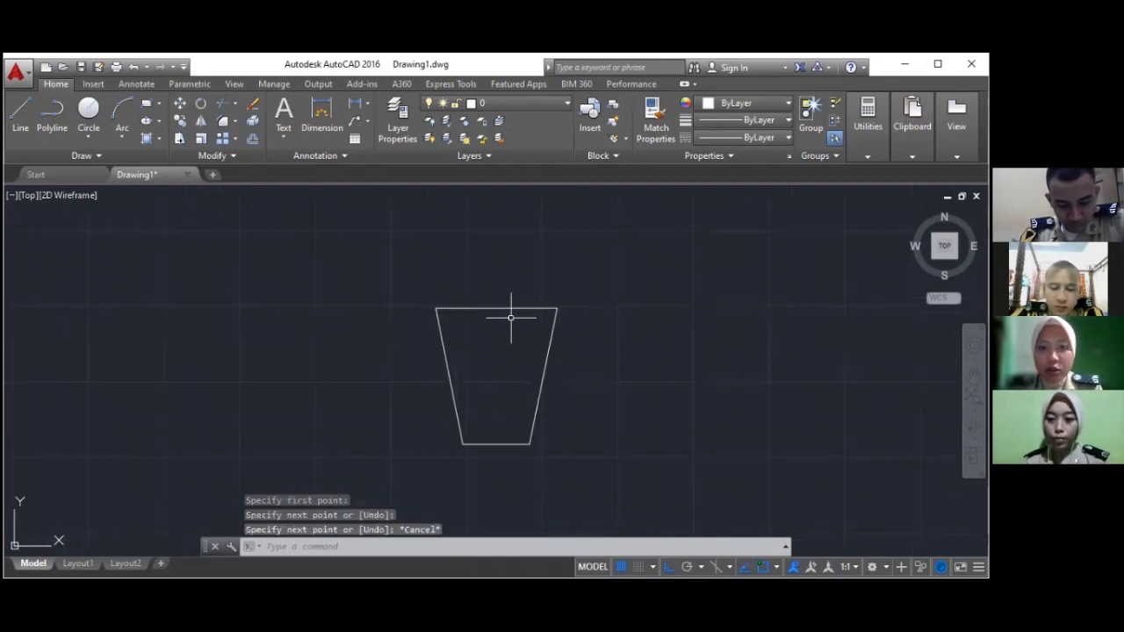
left_click(513, 307)
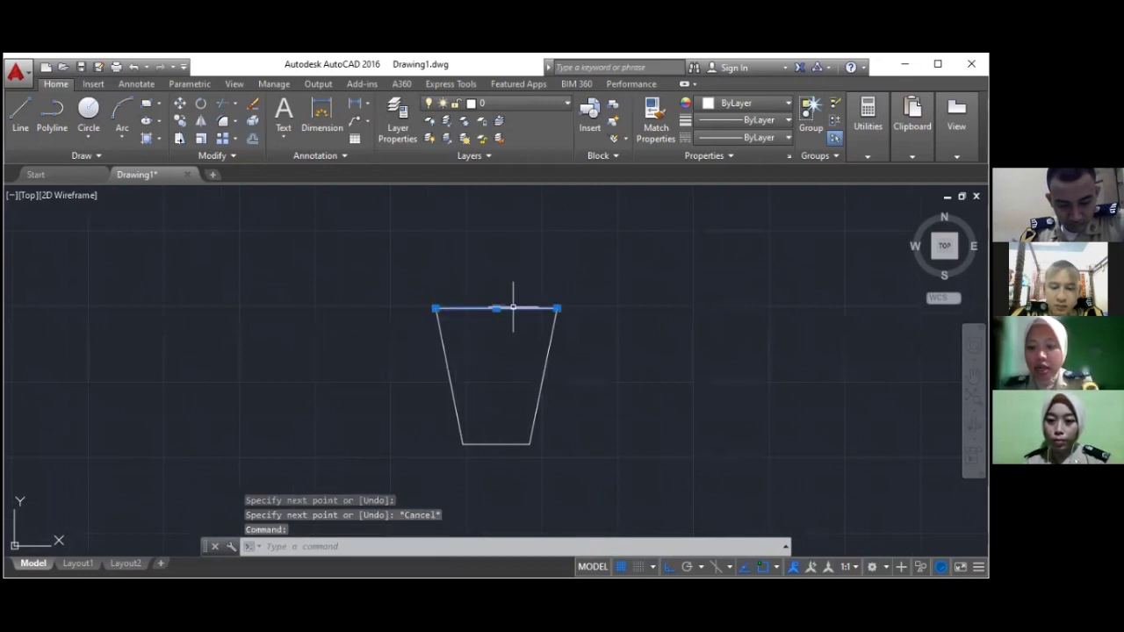
key("Delete")
Offset both sloped sides and the bottom line of the open trapezoid outward by 10 units
scroll(513, 307, "down", 4)
scroll(468, 301, "up", 2)
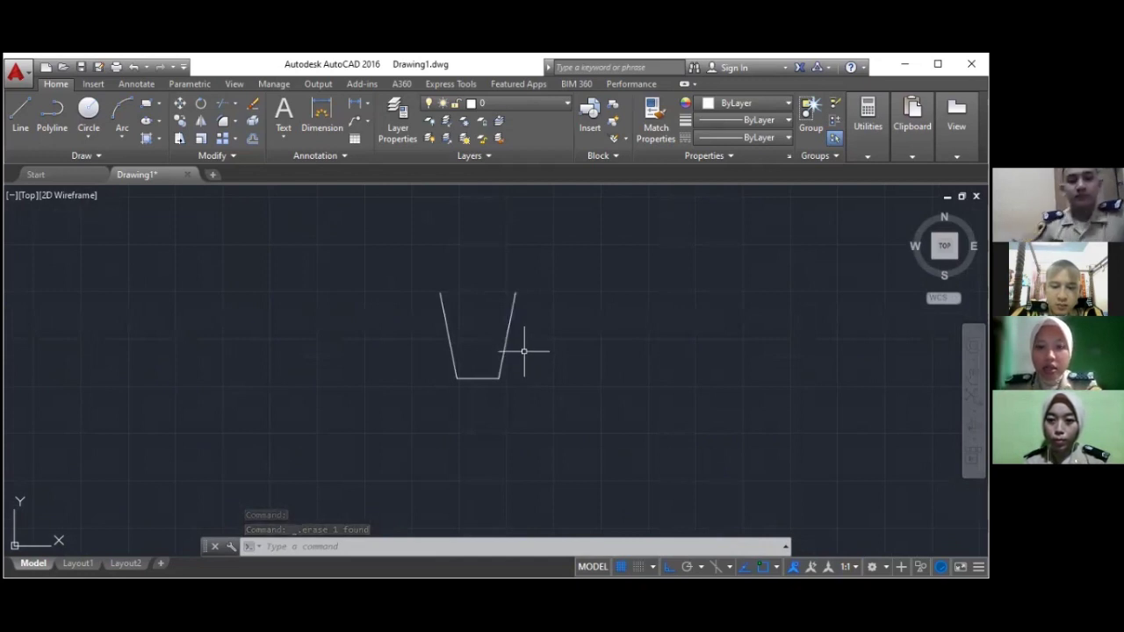
type("o")
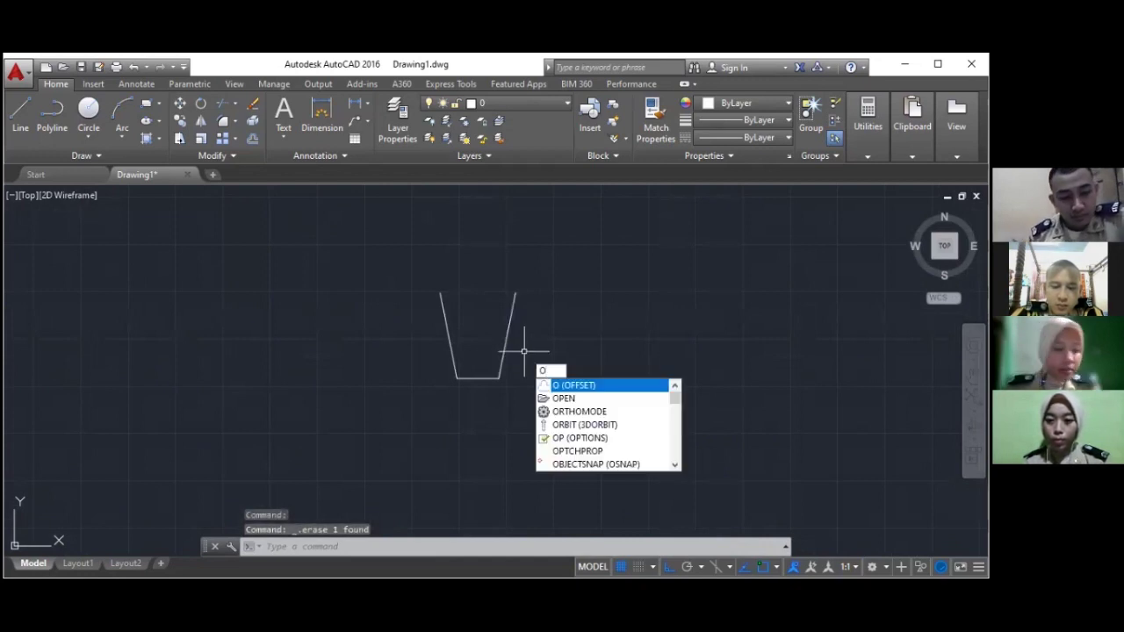
key("Return")
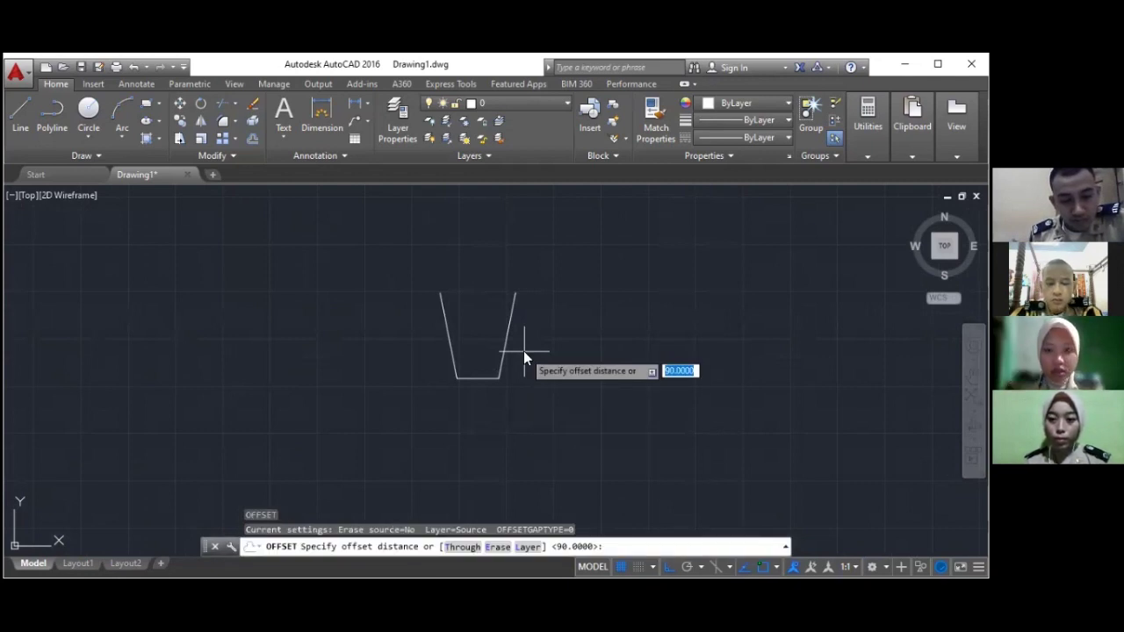
type("10")
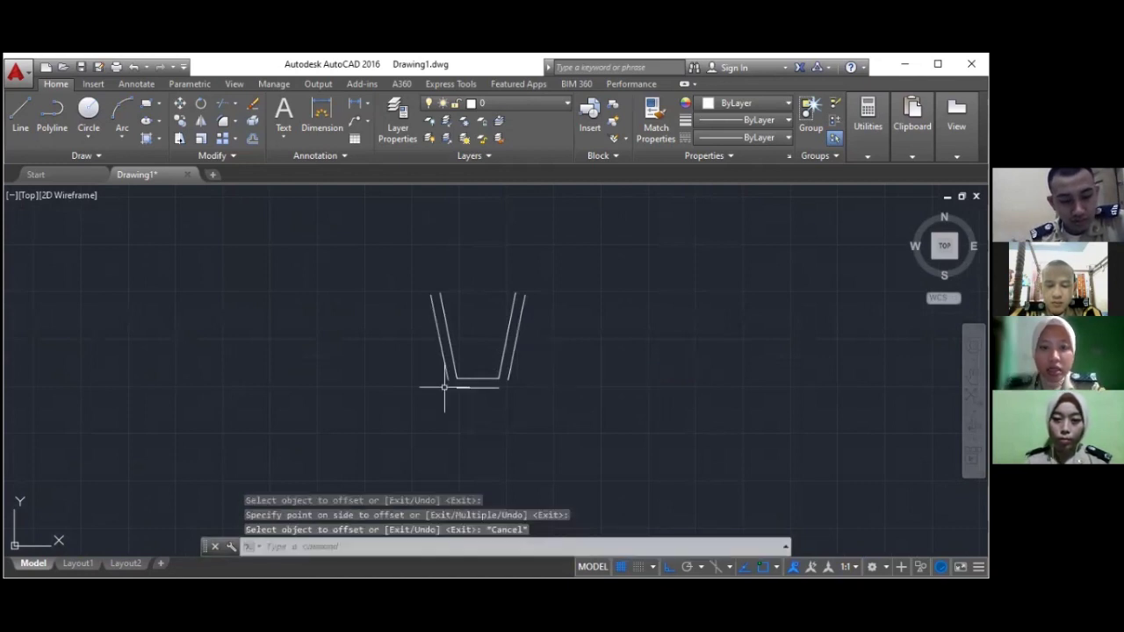
scroll(446, 389, "up", 2)
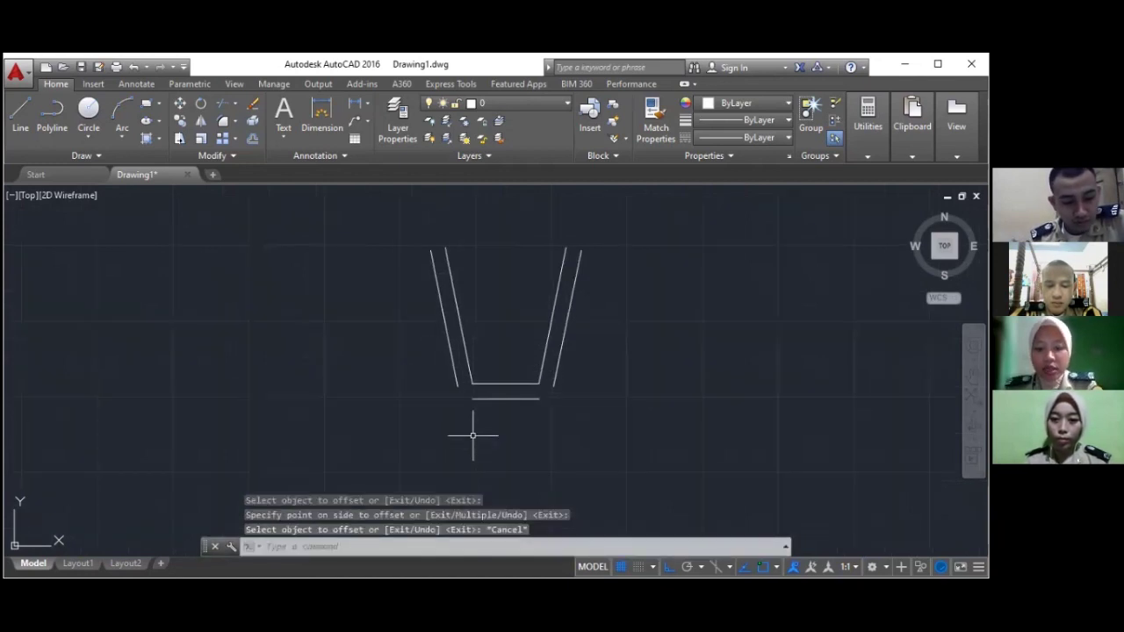
Draw horizontal lines that lengthen the outer bottom line past both ends and run outward from the inner sides' upper ends
type("l")
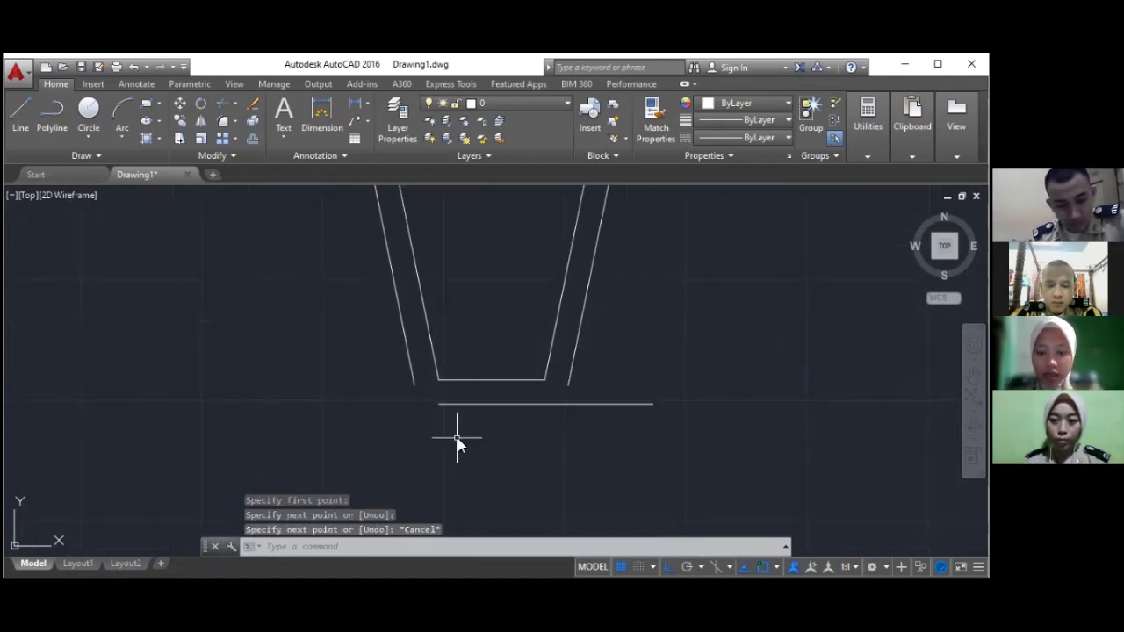
type("l")
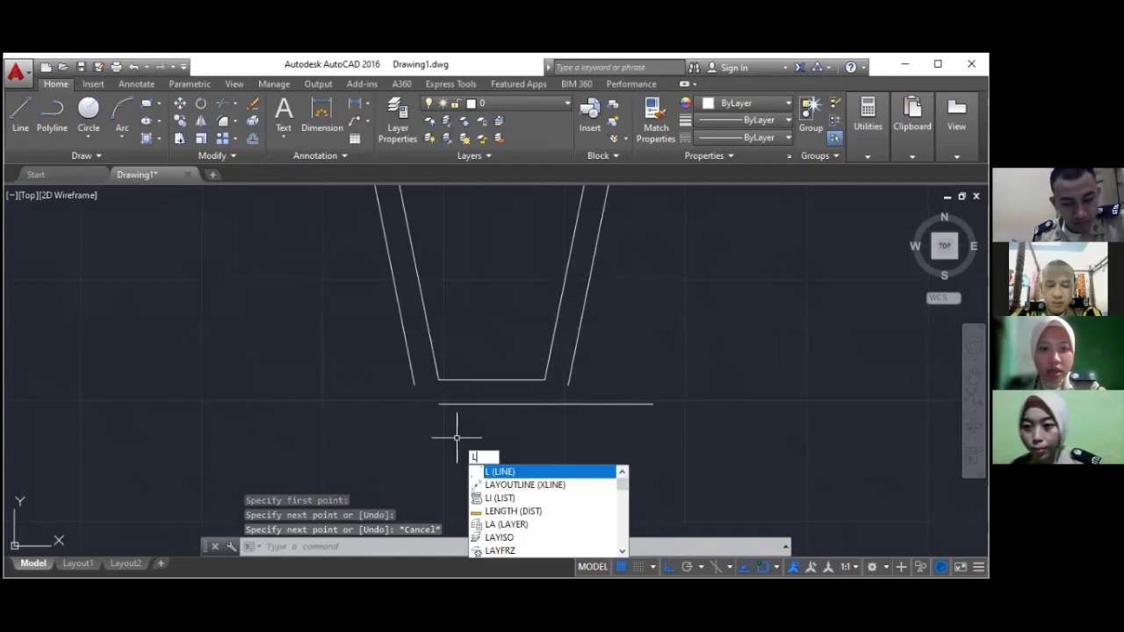
scroll(457, 437, "up", 3)
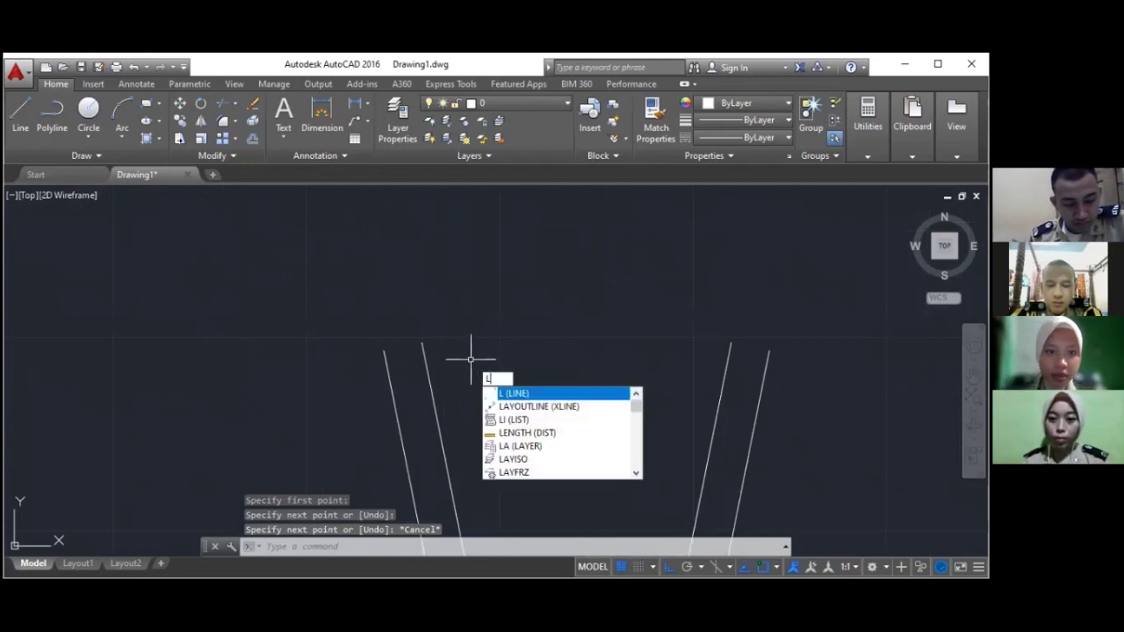
scroll(471, 359, "down", 2)
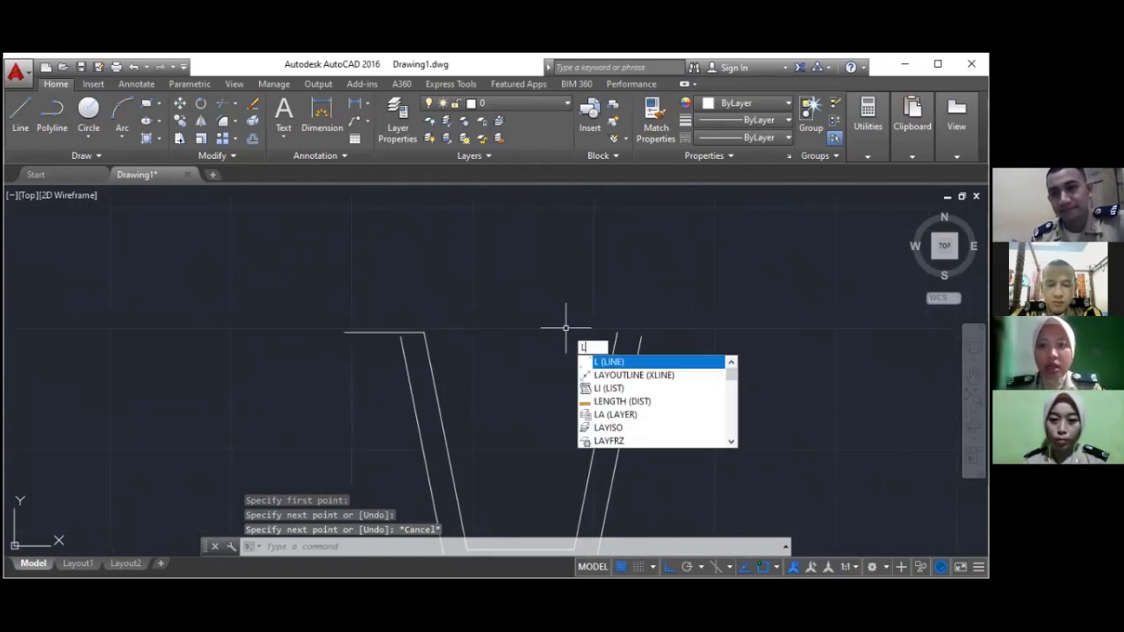
scroll(575, 302, "down", 3)
scroll(577, 351, "up", 2)
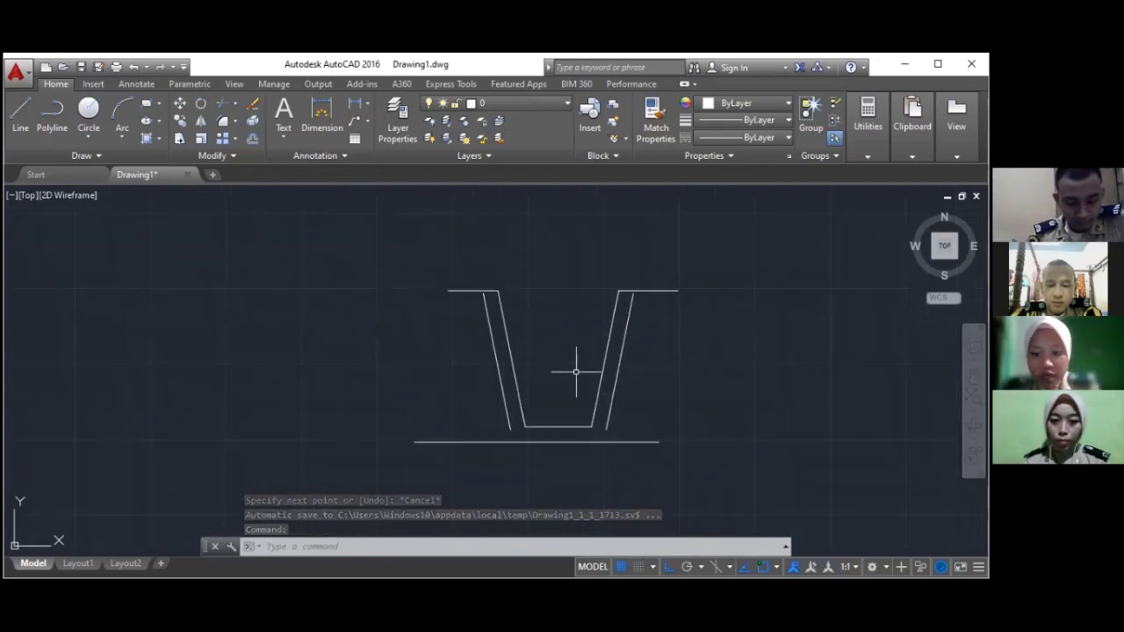
scroll(610, 426, "up", 2)
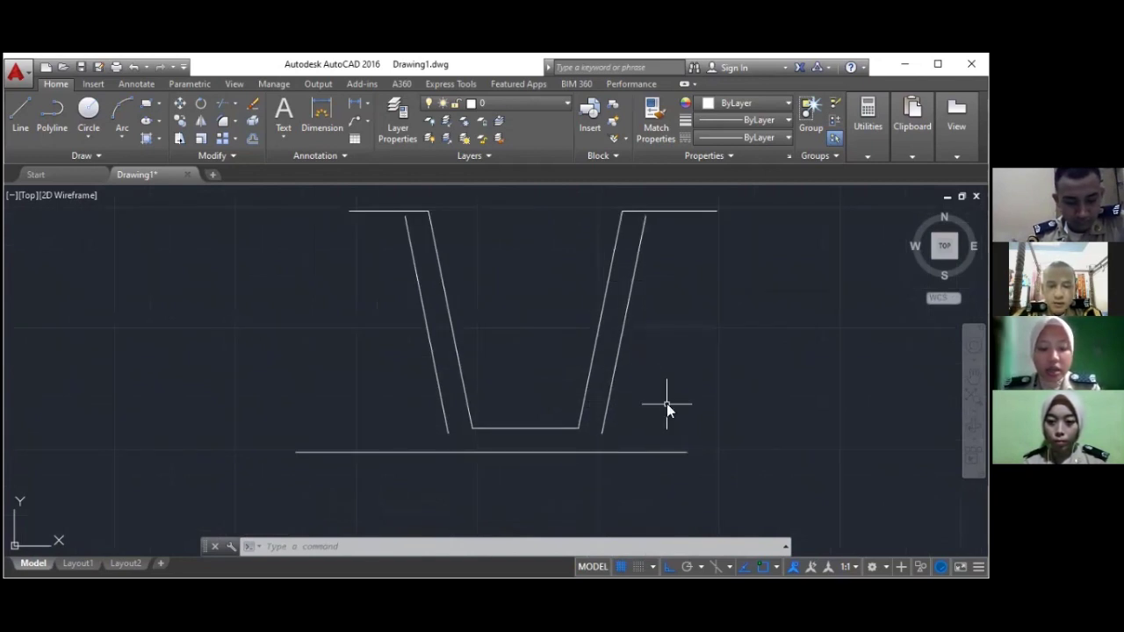
Extend both outer sloped sides up to the top horizontal lines and down to the outer bottom line
type("EX")
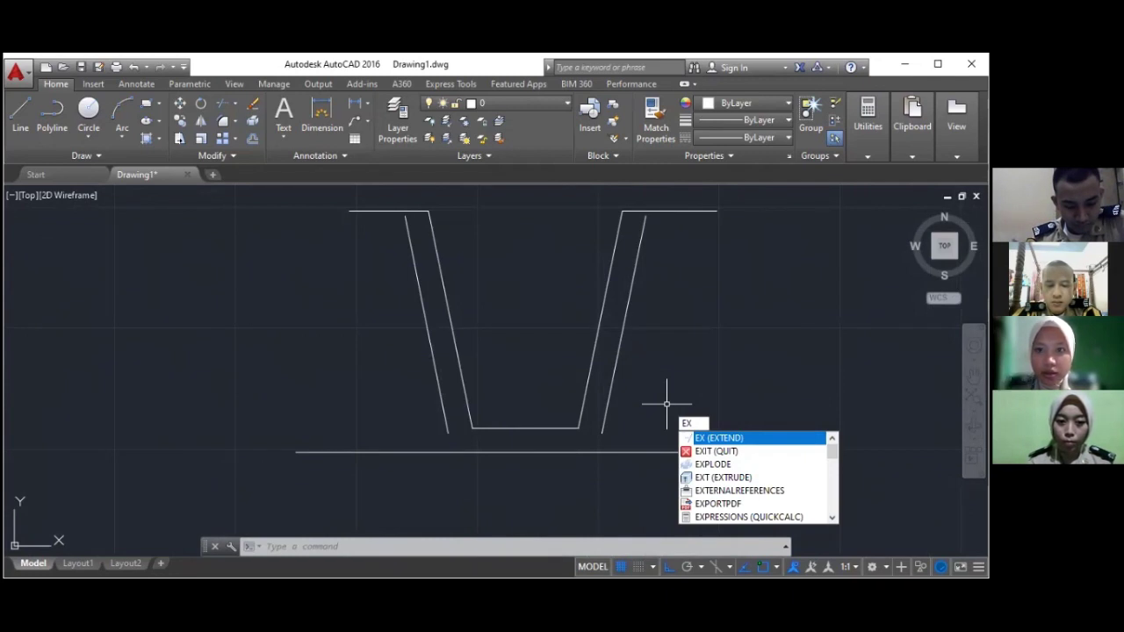
key("Return")
key("Escape")
scroll(573, 277, "down", 2)
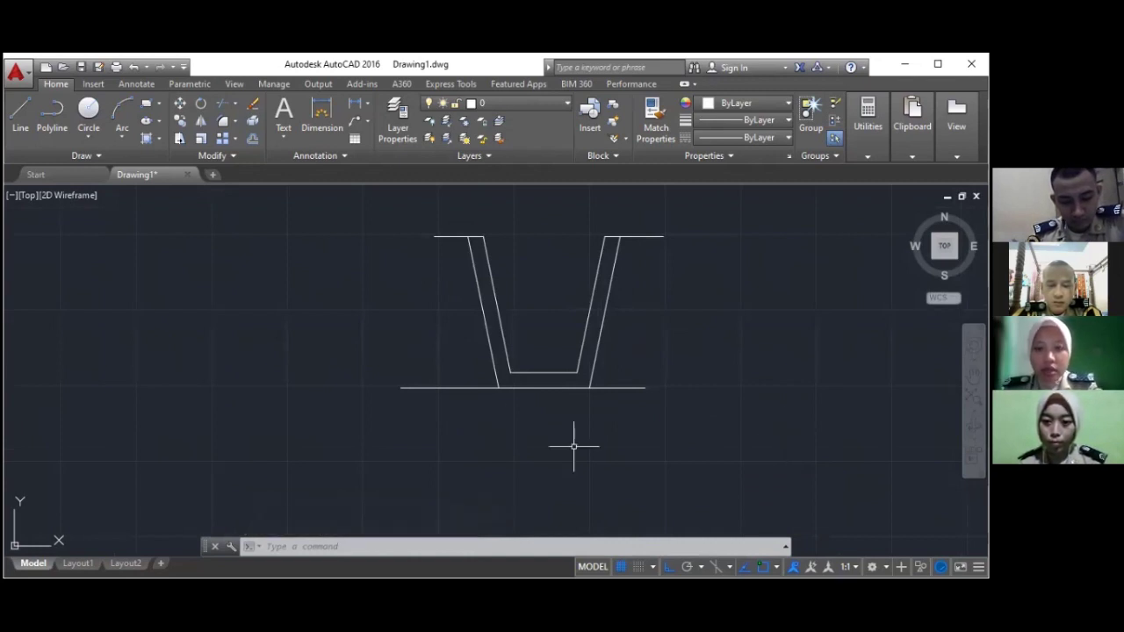
Trim the horizontal line ends overhanging the outer sloped sides at the top and bottom of the channel
type("h")
key("BackSpace")
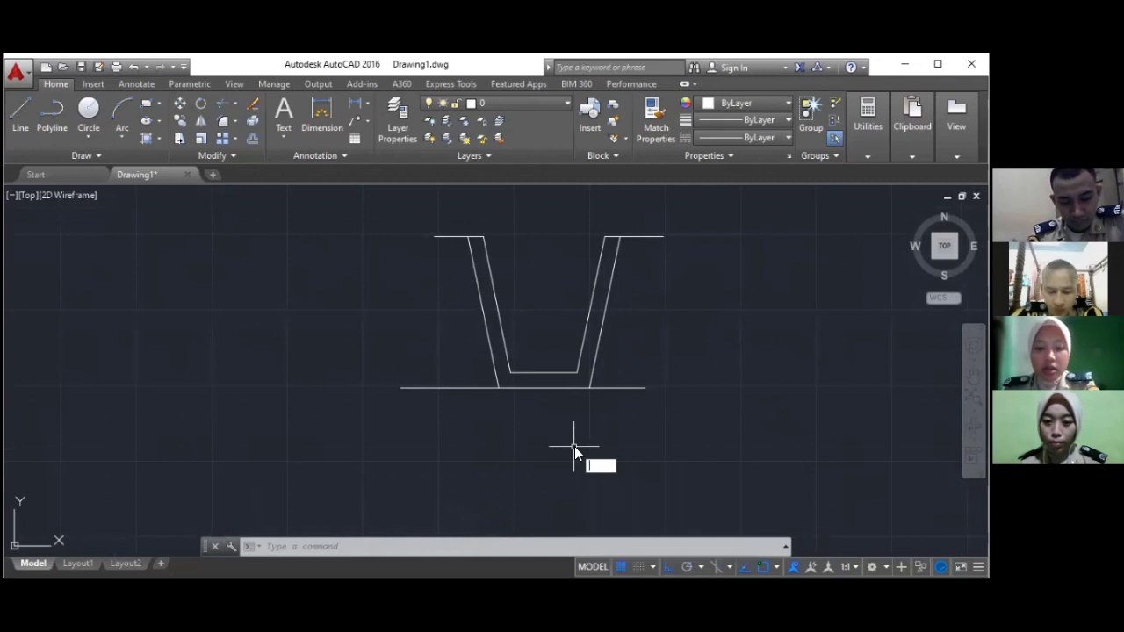
type("tr")
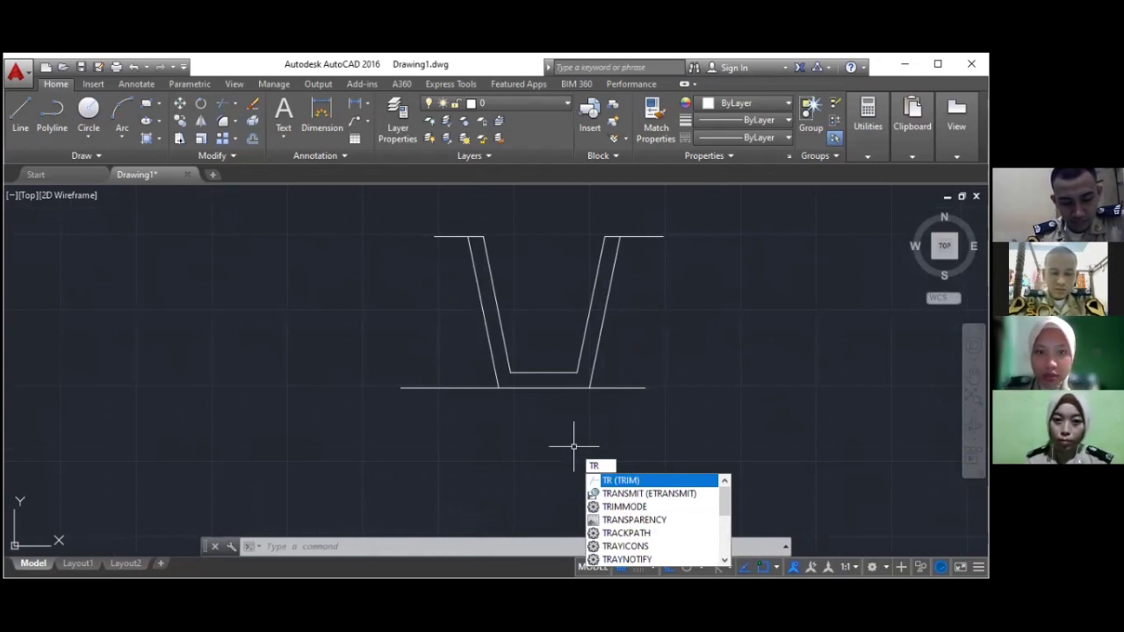
key("Return")
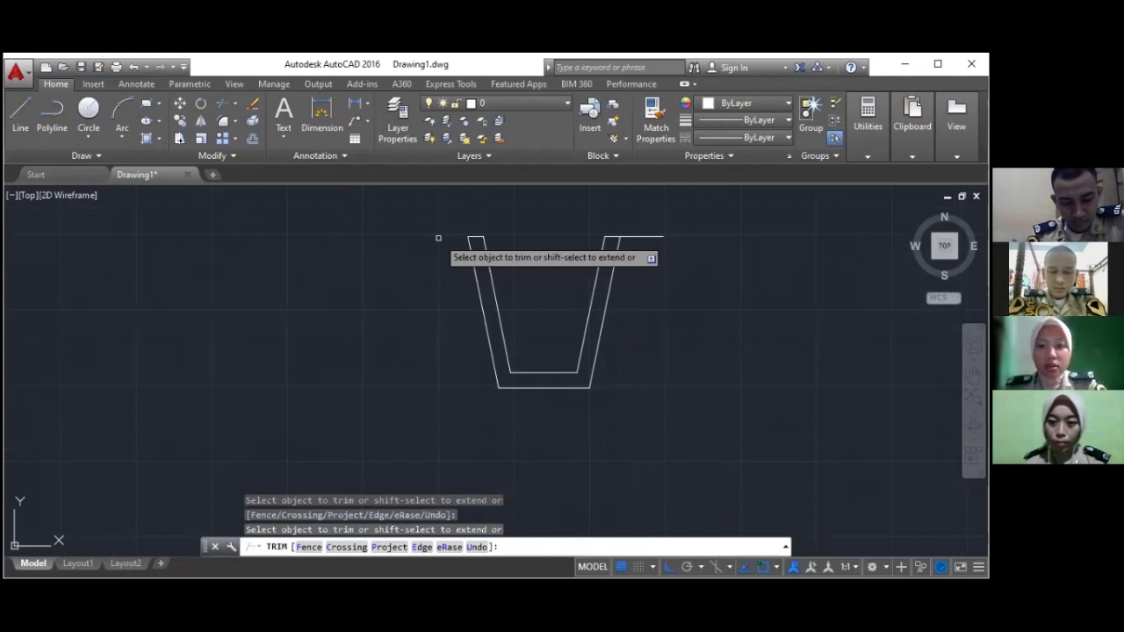
key("Escape")
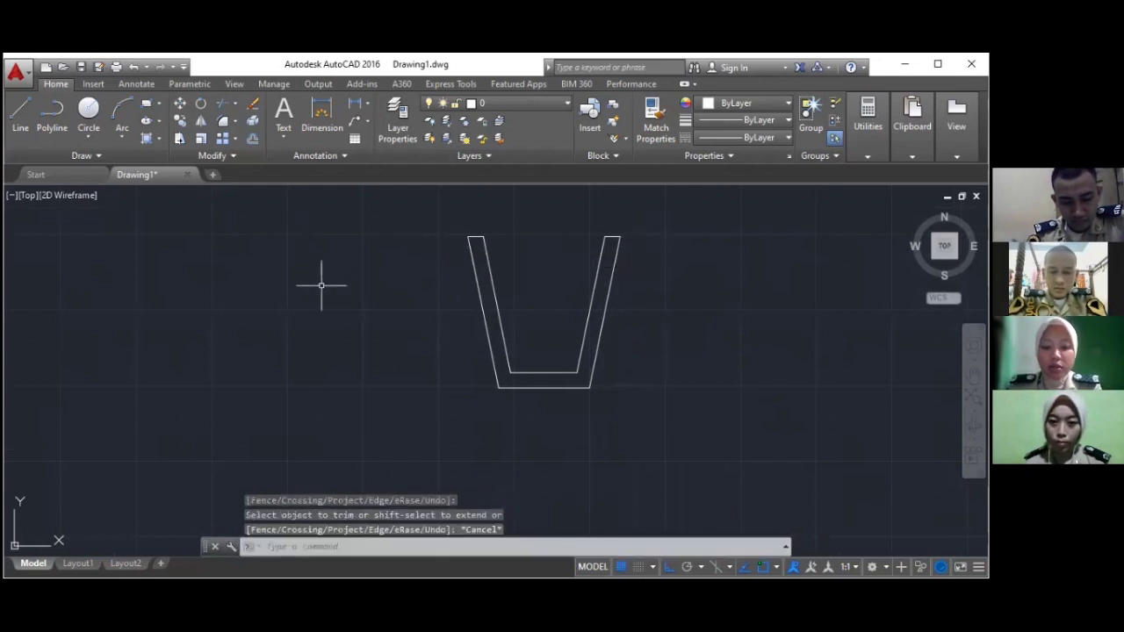
Hatch the area between the channel's inner and outer outlines with the GRAVEL pattern
type("H")
key("Return")
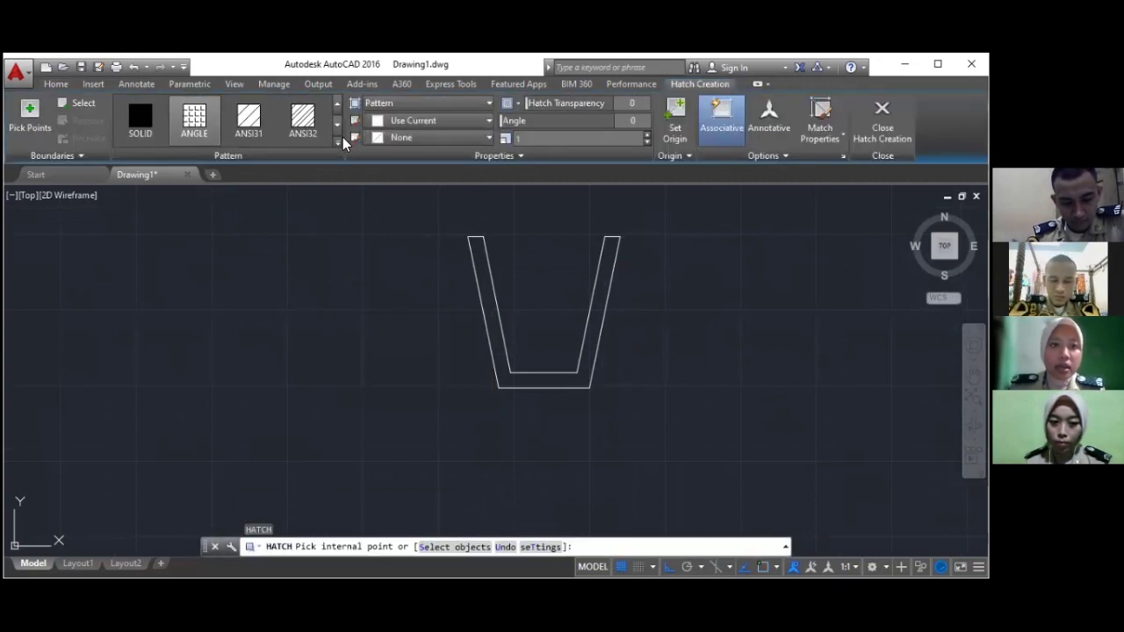
left_click(337, 141)
scroll(176, 244, "down", 5)
scroll(186, 246, "down", 4)
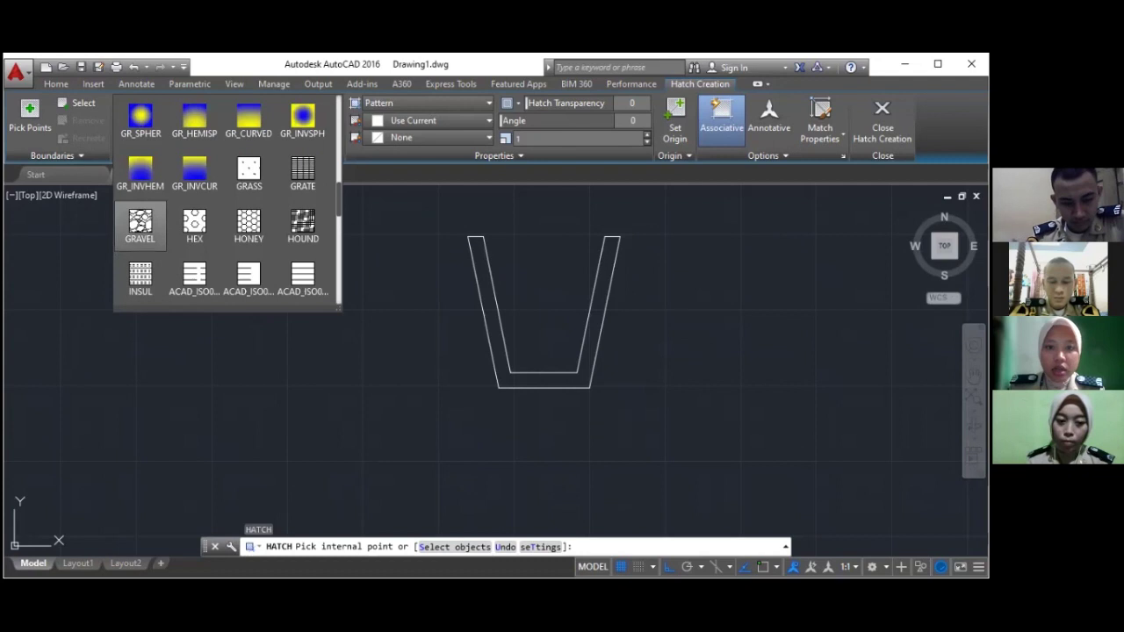
left_click(140, 226)
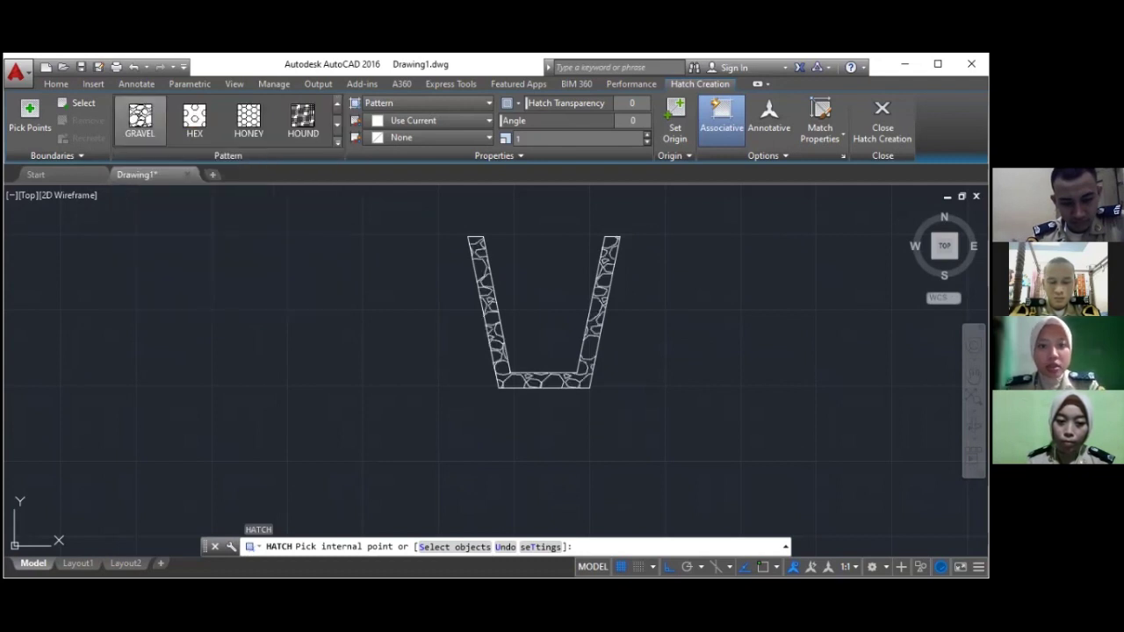
key("Escape")
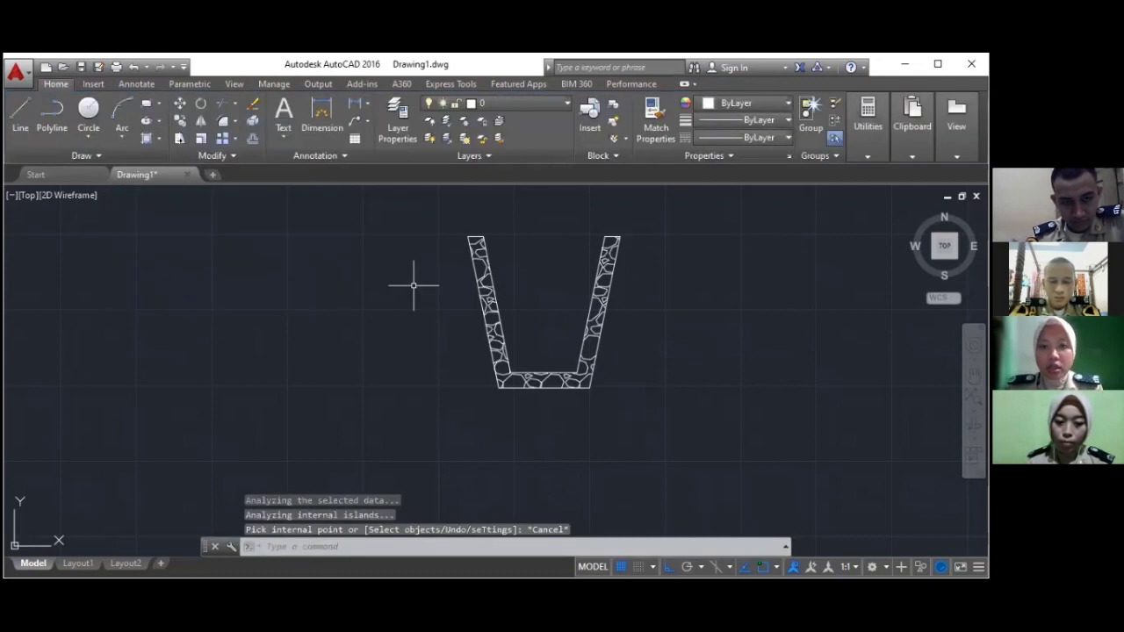
Copy the hatched channel to the road's left edge, with its upper right corner on the end of the top surface line
scroll(413, 284, "down", 8)
scroll(515, 262, "up", 1)
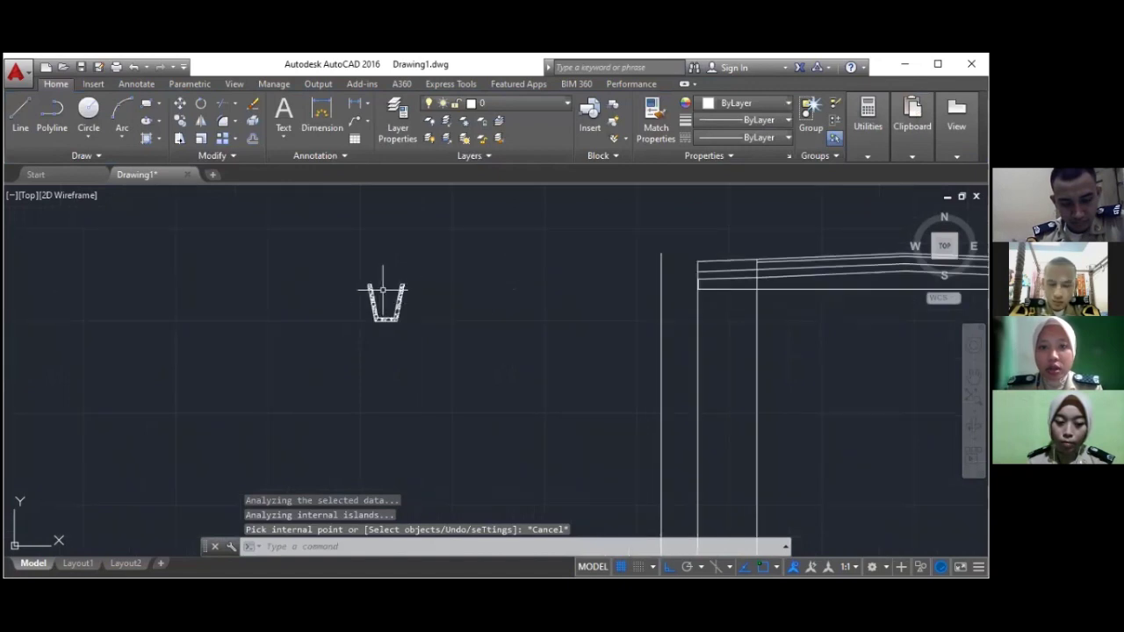
scroll(418, 304, "up", 1)
scroll(418, 305, "down", 1)
scroll(471, 275, "down", 1)
scroll(620, 276, "down", 1)
scroll(622, 279, "up", 2)
scroll(604, 278, "up", 2)
scroll(571, 274, "down", 2)
scroll(155, 267, "up", 1)
scroll(215, 303, "up", 2)
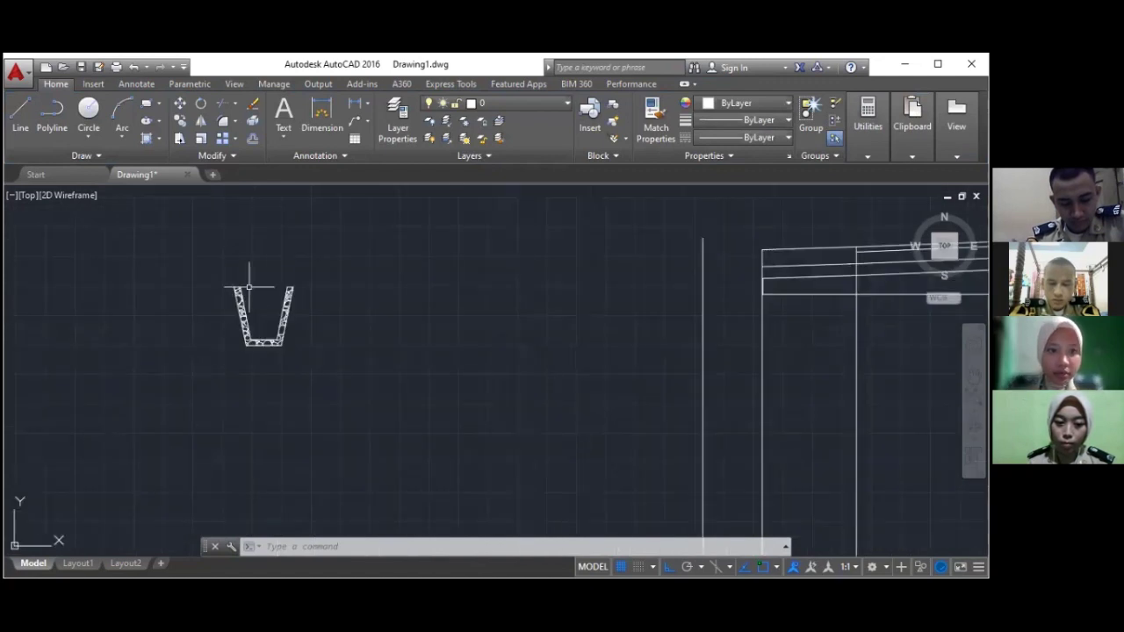
mouse_move(310, 263)
left_mouse_down()
mouse_move(217, 252)
mouse_move(180, 372)
mouse_move(371, 354)
mouse_move(371, 319)
left_mouse_up()
type("co")
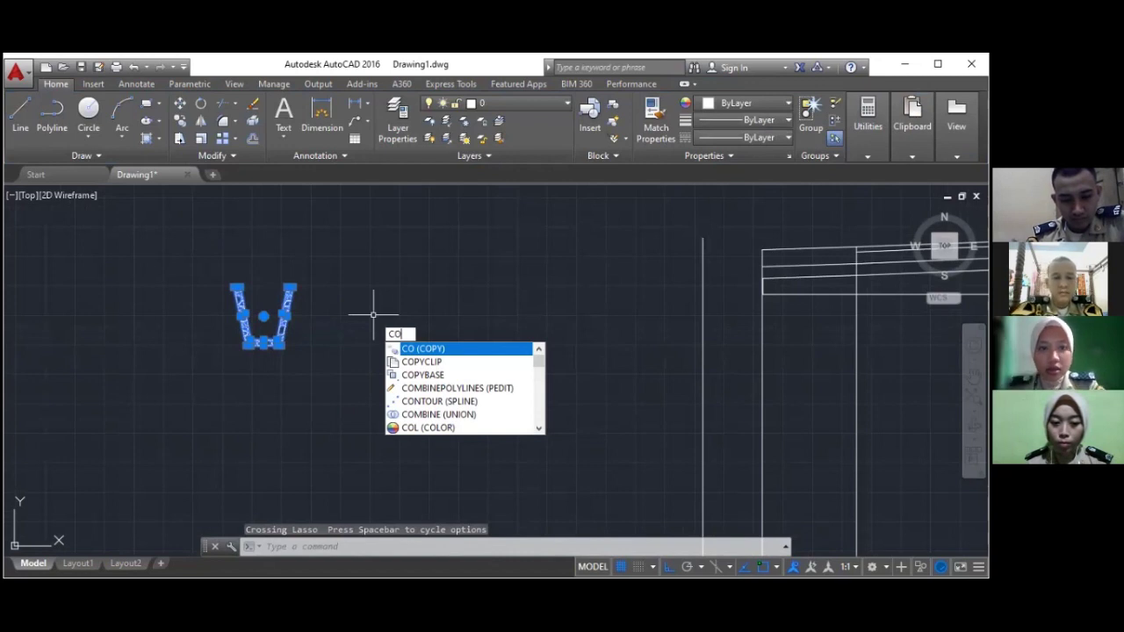
key("Return")
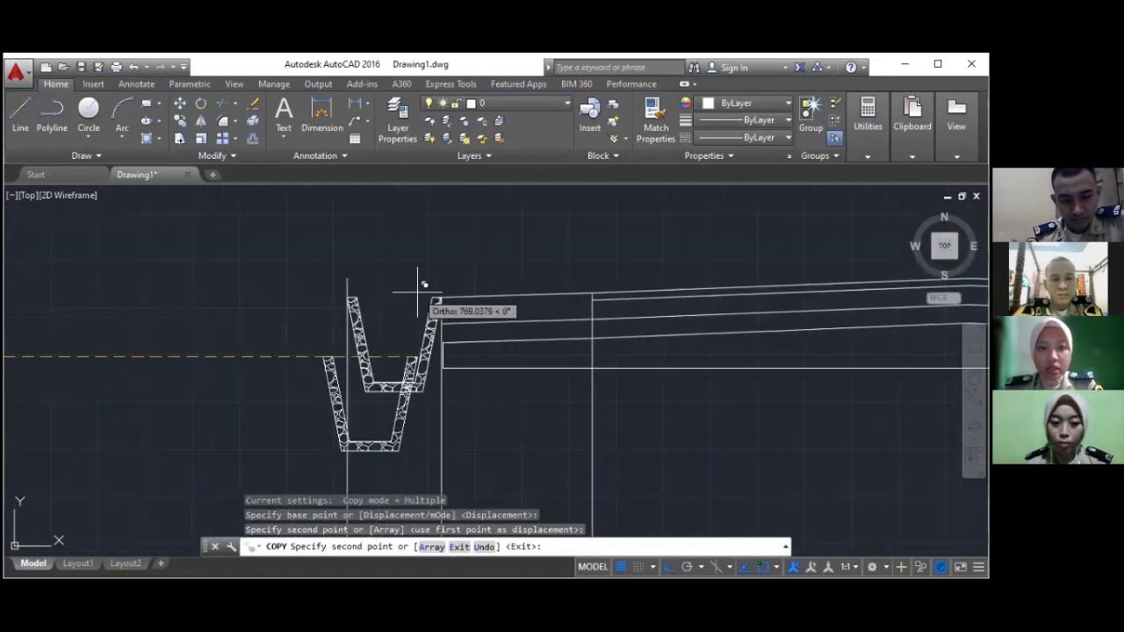
scroll(418, 287, "down", 4)
key("Escape")
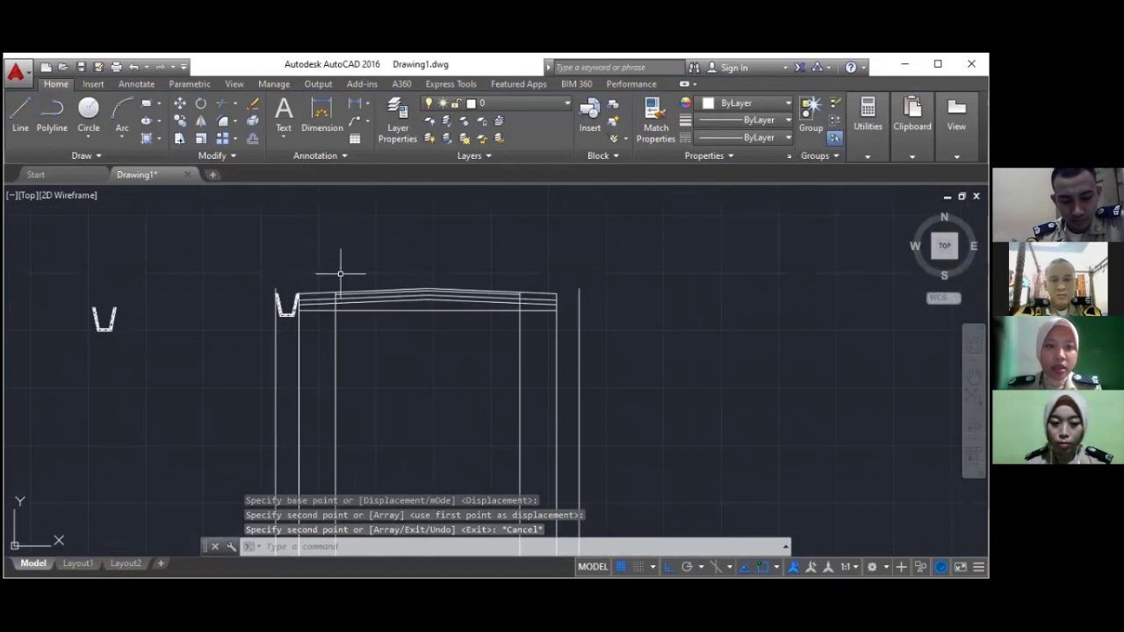
key("Escape")
Copy the original hatched channel to the road's right edge, with its upper left corner on the top surface line's endpoint
mouse_move(62, 276)
left_mouse_down()
mouse_move(131, 346)
mouse_move(193, 285)
left_mouse_up()
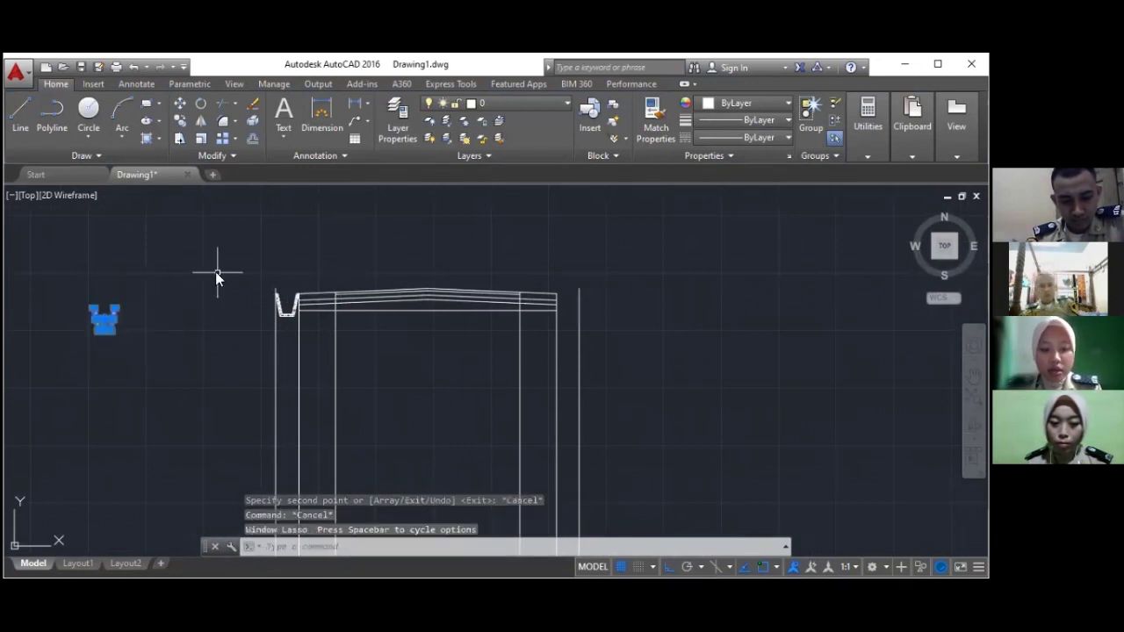
type("Co")
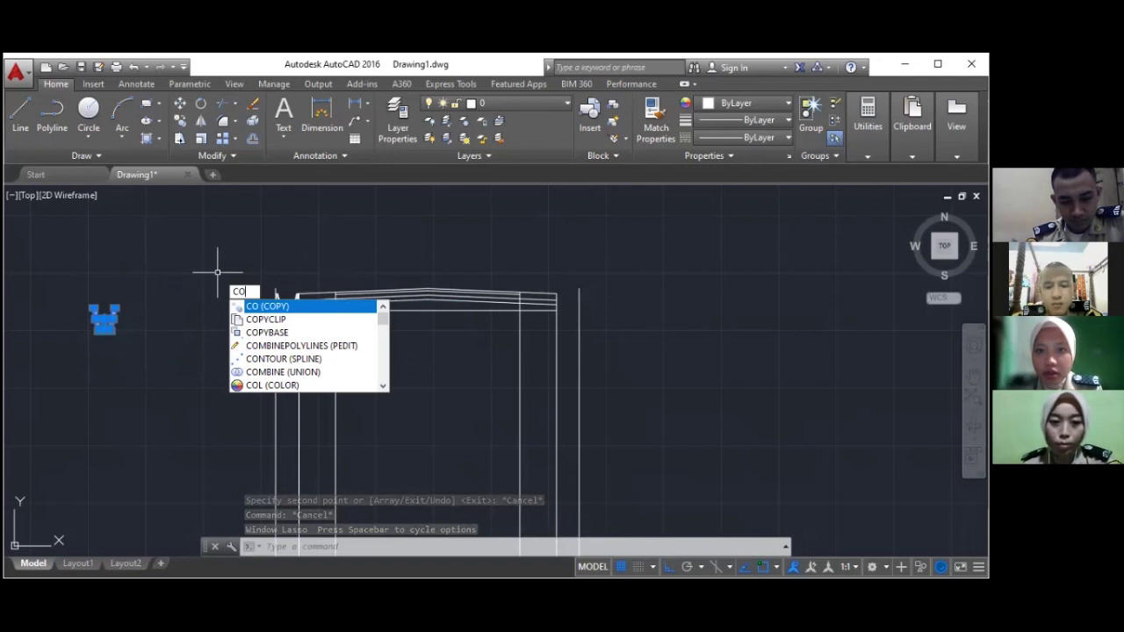
key("Return")
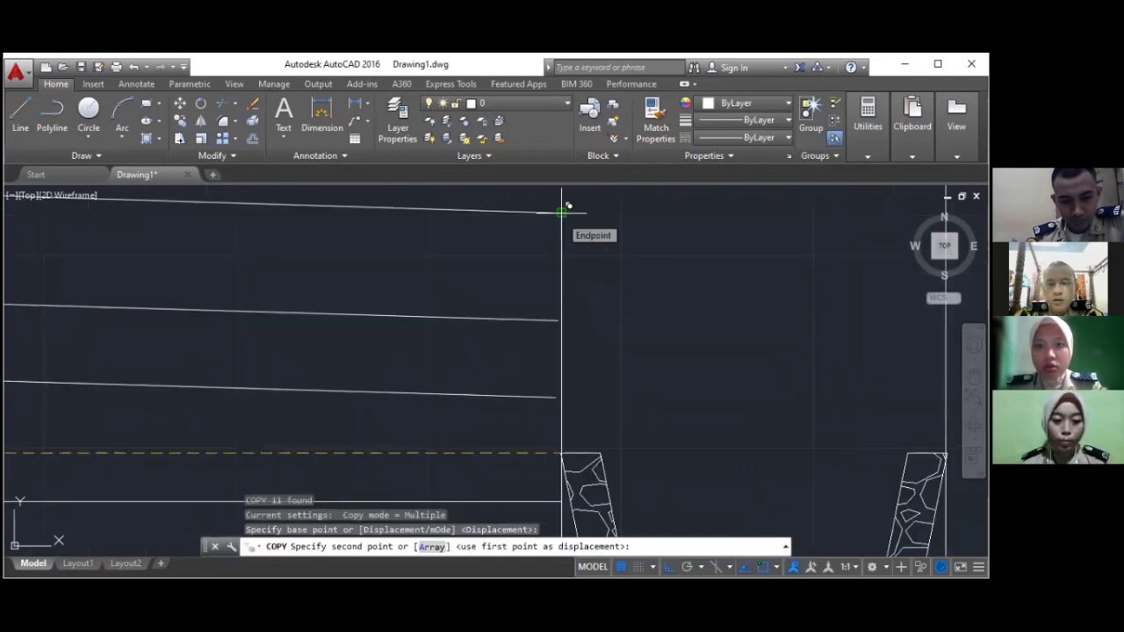
left_click(562, 212)
scroll(638, 244, "down", 3)
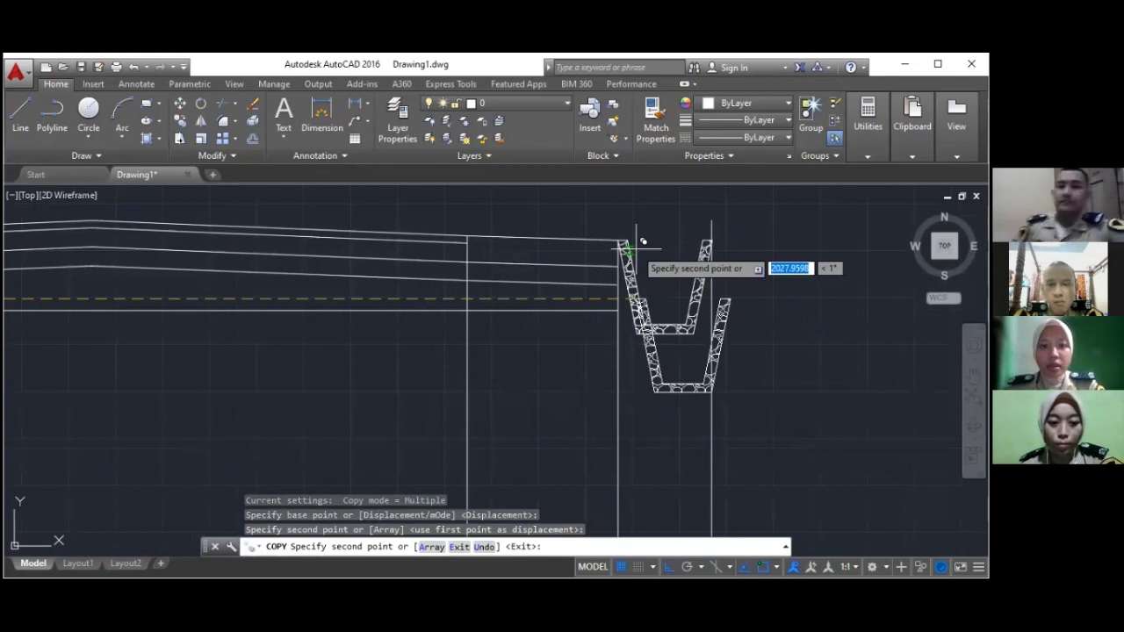
key("Escape")
scroll(359, 313, "down", 5)
scroll(293, 334, "up", 2)
scroll(333, 309, "down", 3)
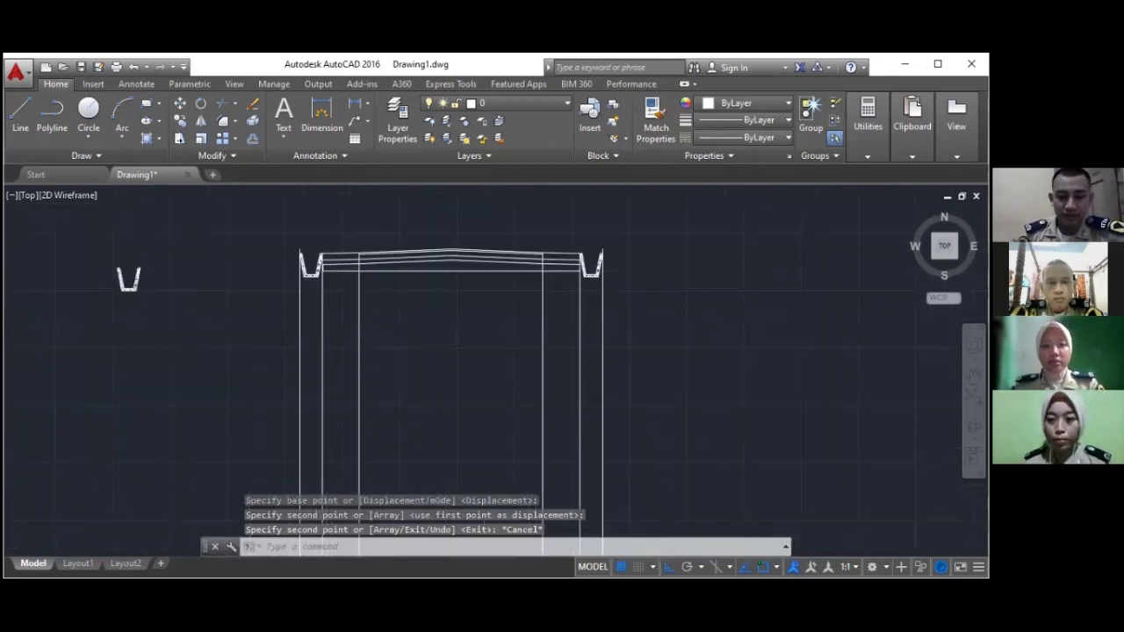
Delete the long vertical lines at both channels' inner edges and the short vertical line closing the left end of the lowest layer
scroll(413, 310, "up", 4)
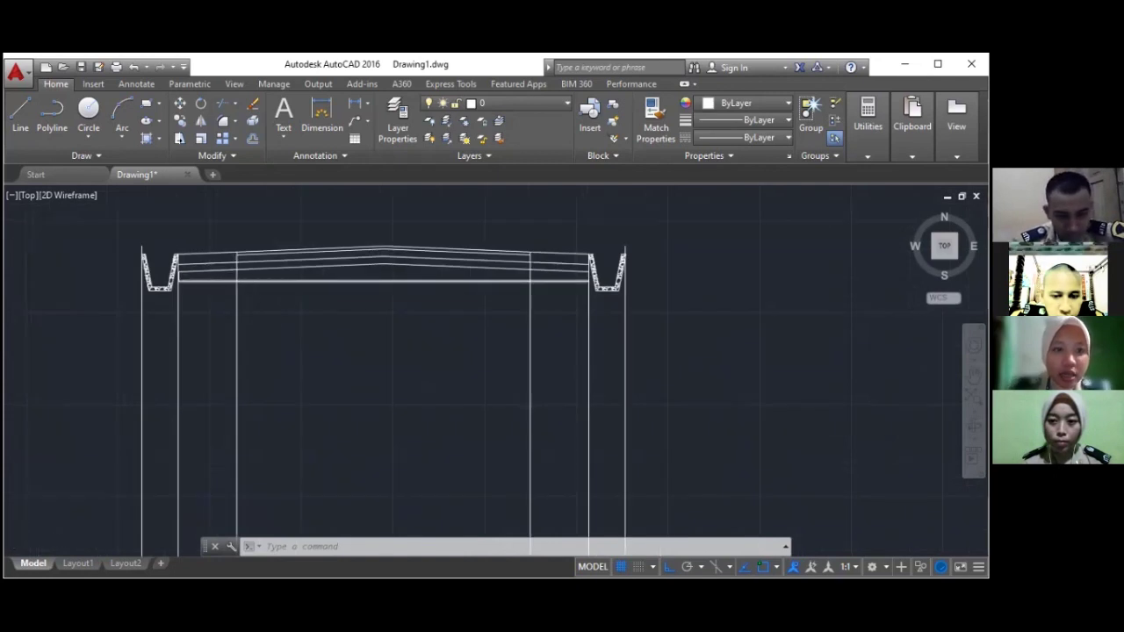
scroll(237, 305, "up", 2)
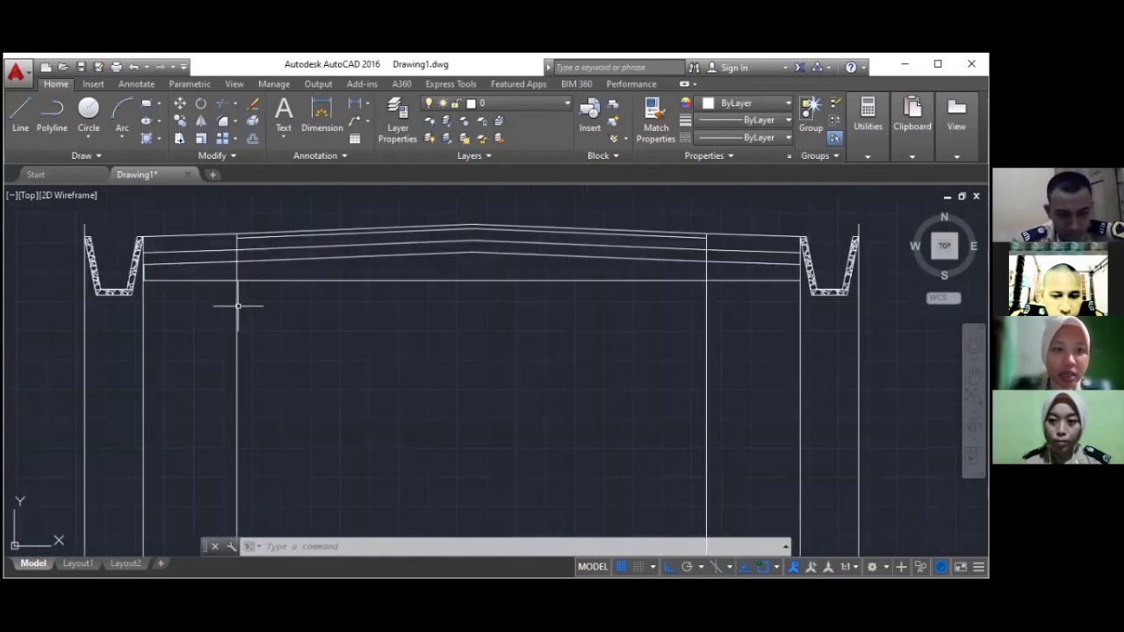
left_click(143, 312)
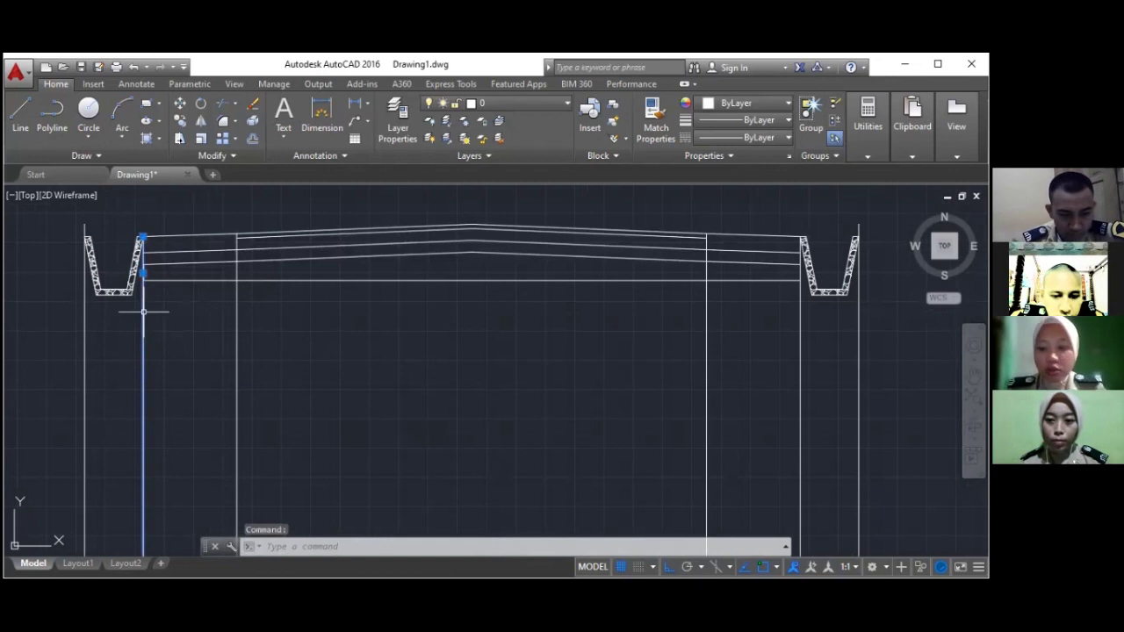
key("Delete")
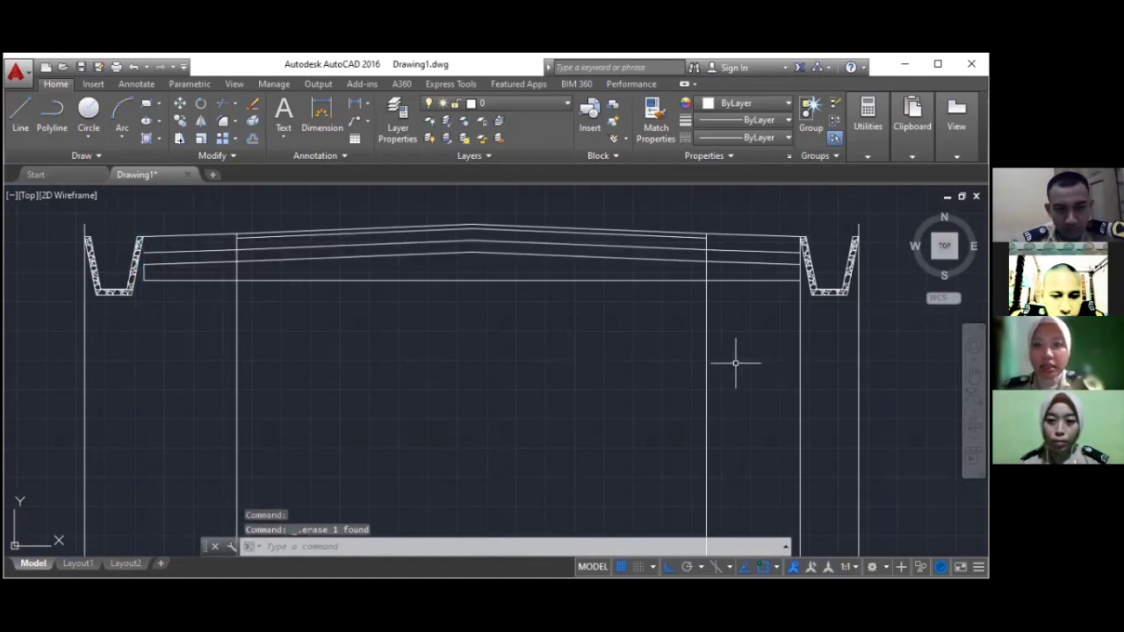
left_click(799, 371)
key("Delete")
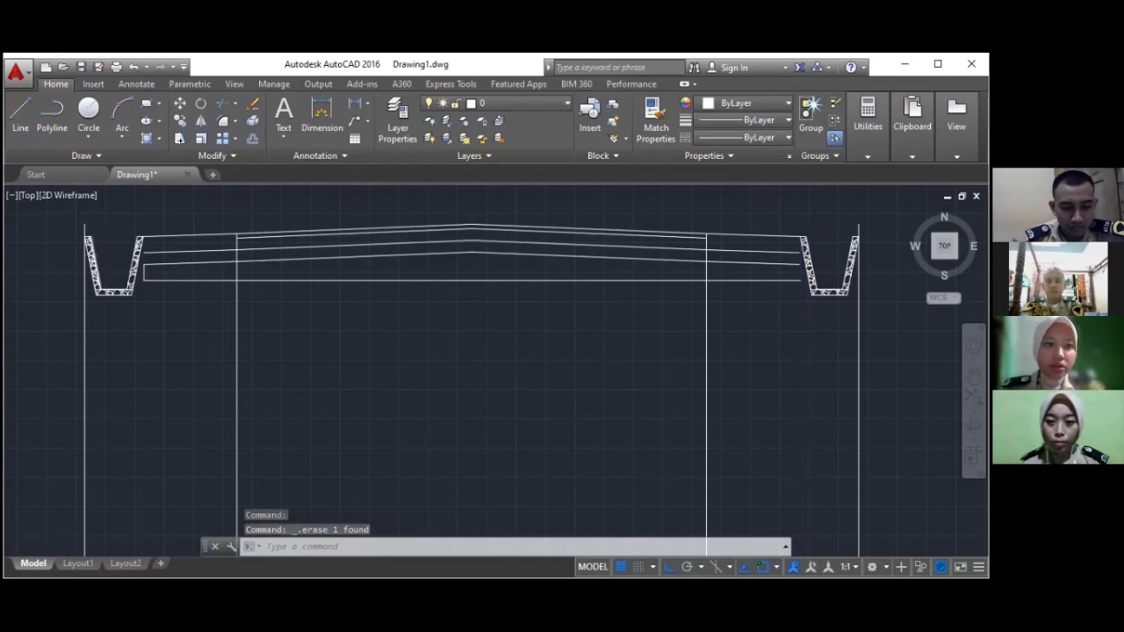
scroll(119, 256, "up", 4)
left_click(176, 285)
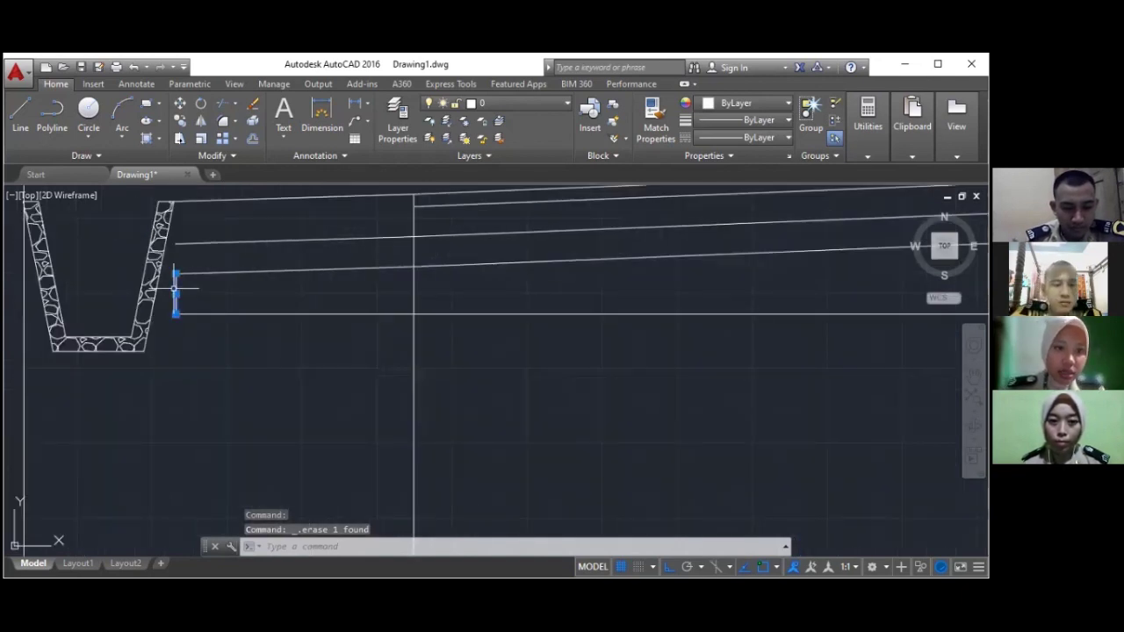
key("Delete")
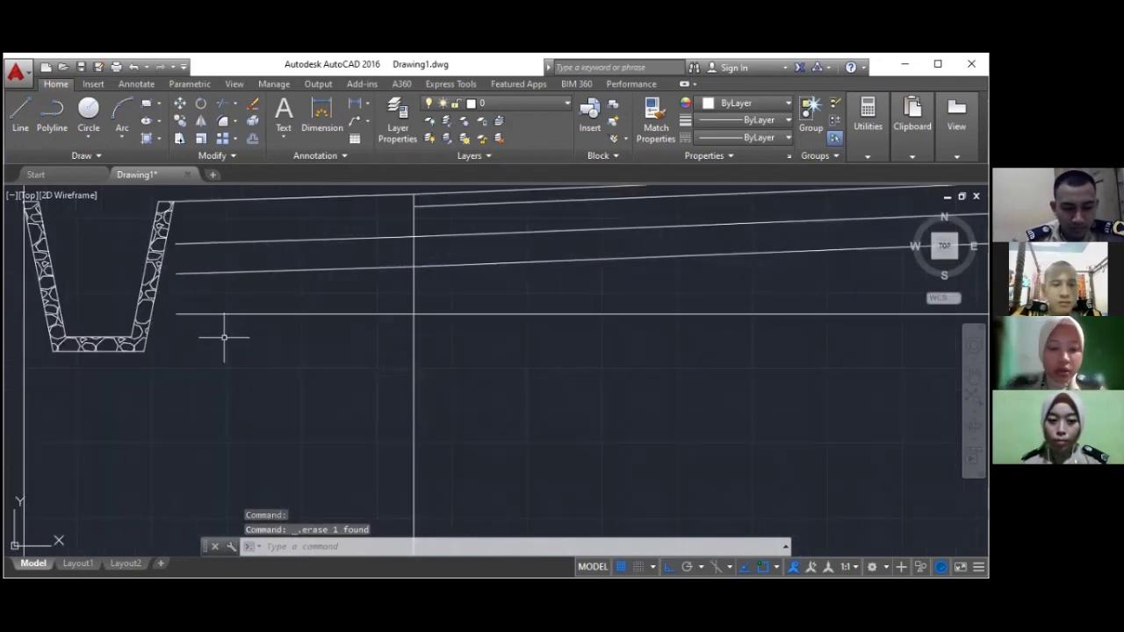
Extend the pavement layer lines and the base line to the outer walls of the side channels
type("ex")
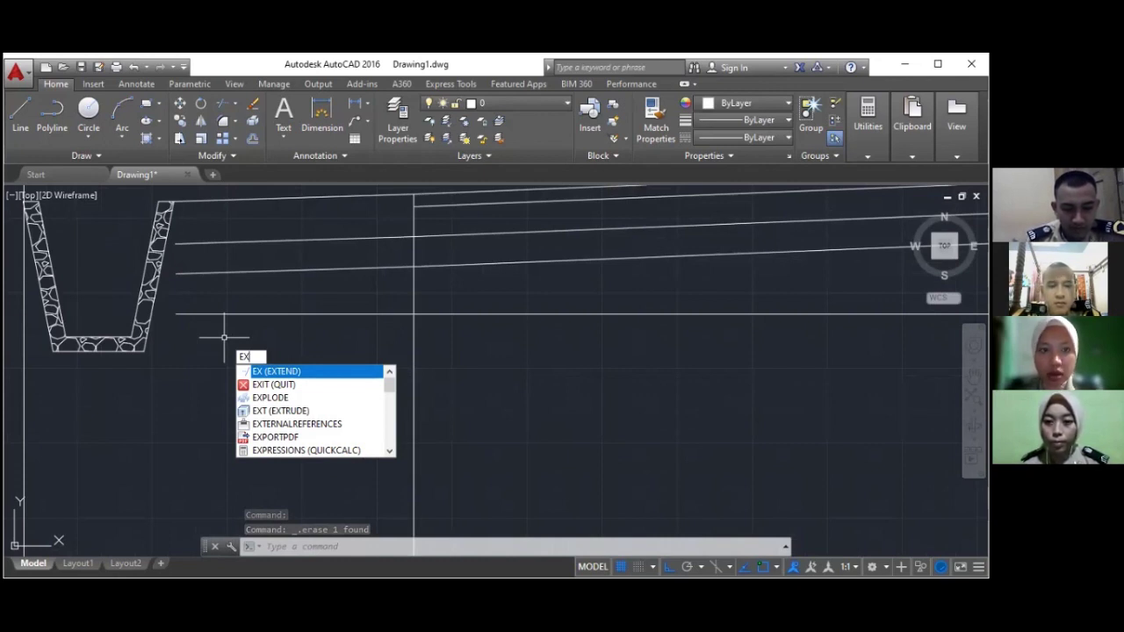
key("Return")
key("Escape")
scroll(402, 321, "down", 5)
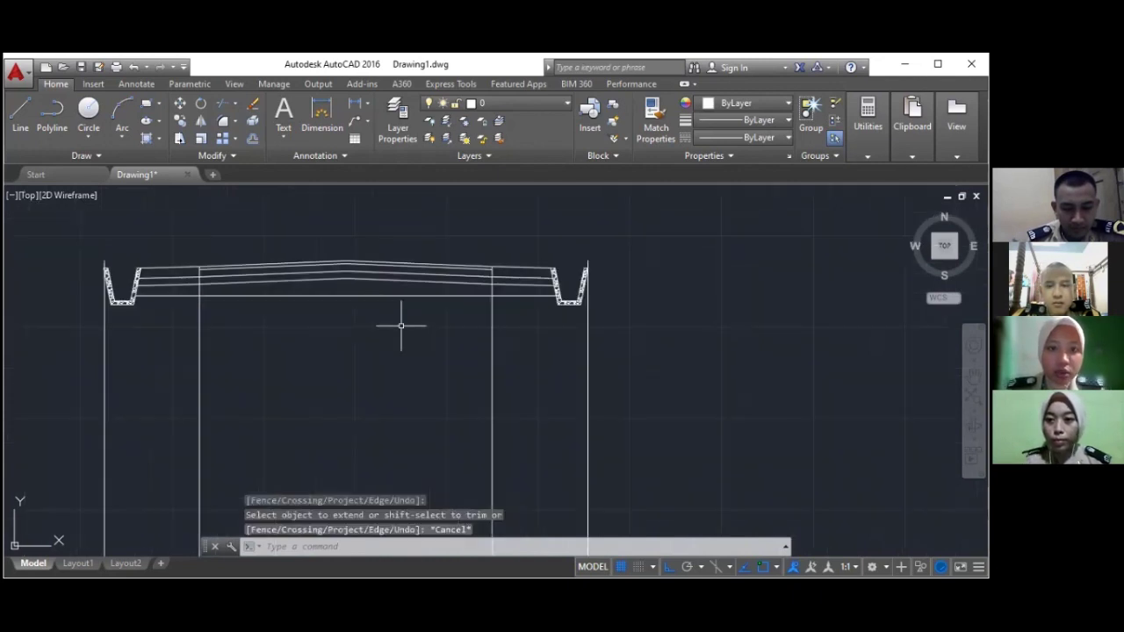
Copy the left channel's road-side outer wall line 160 units toward the road from its upper end, at the carriageway's left edge
scroll(162, 206, "up", 4)
scroll(163, 206, "up", 2)
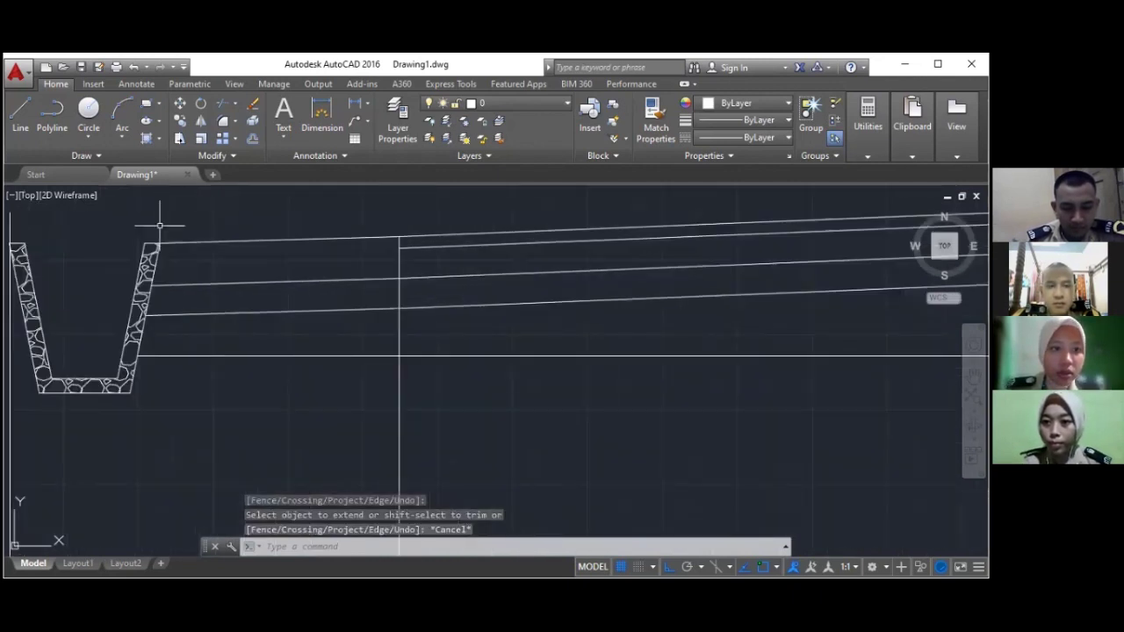
left_click(150, 286)
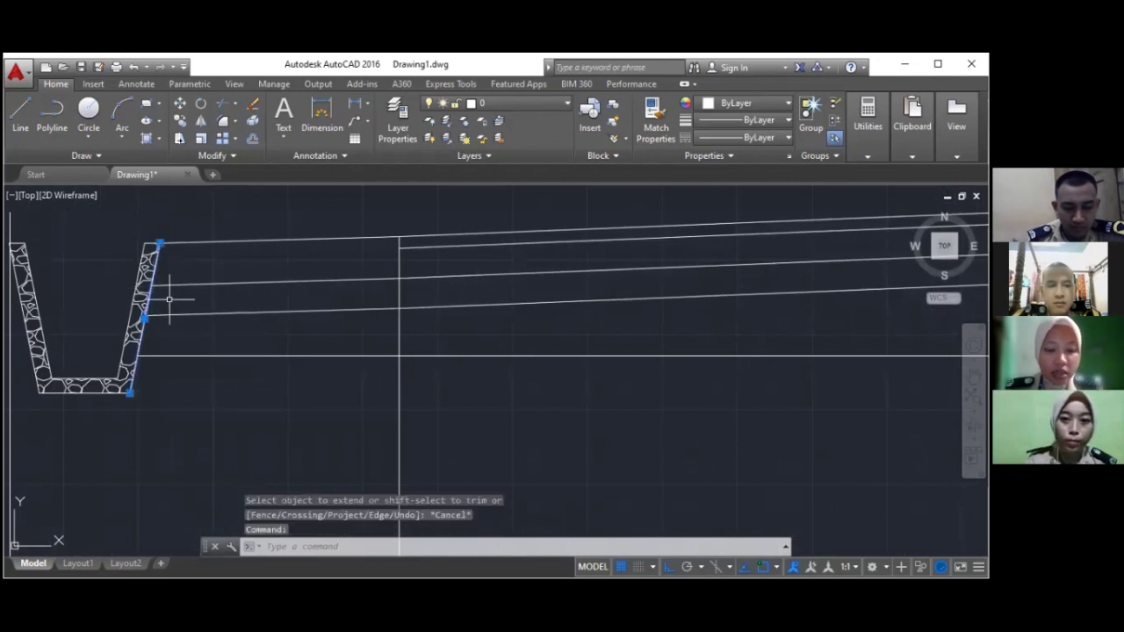
type("C")
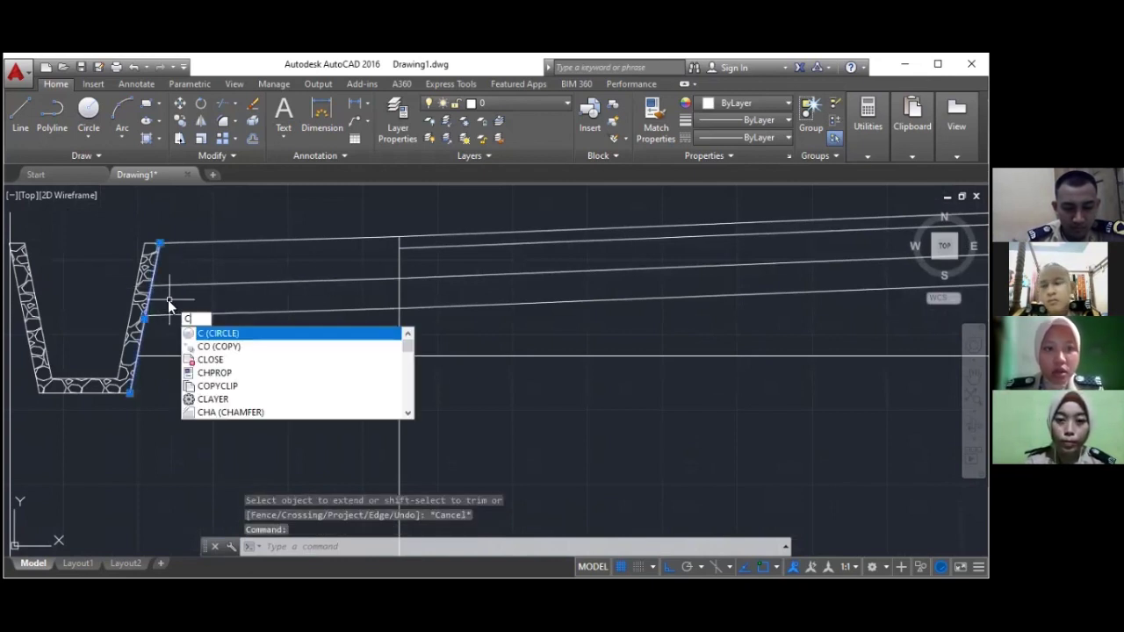
type("O")
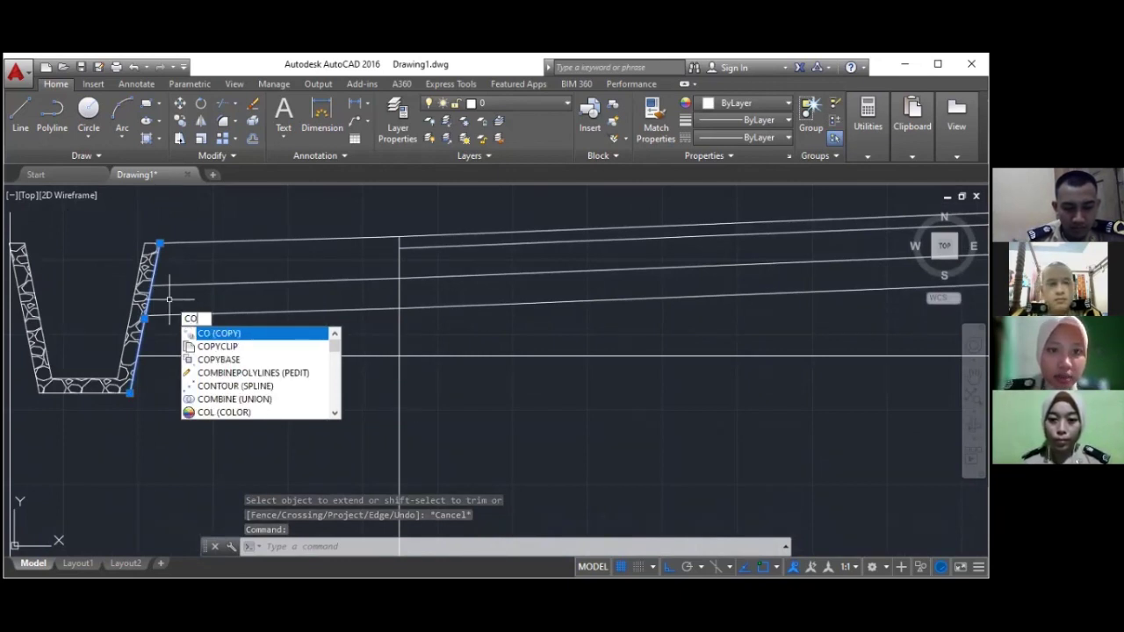
key("Return")
left_click(159, 243)
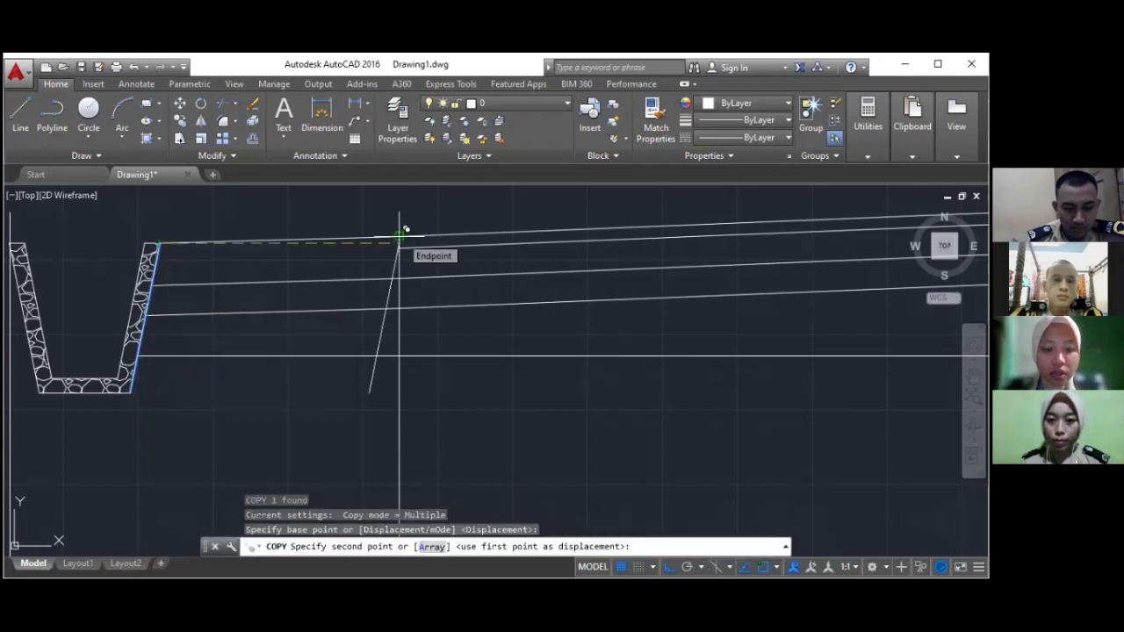
type("160")
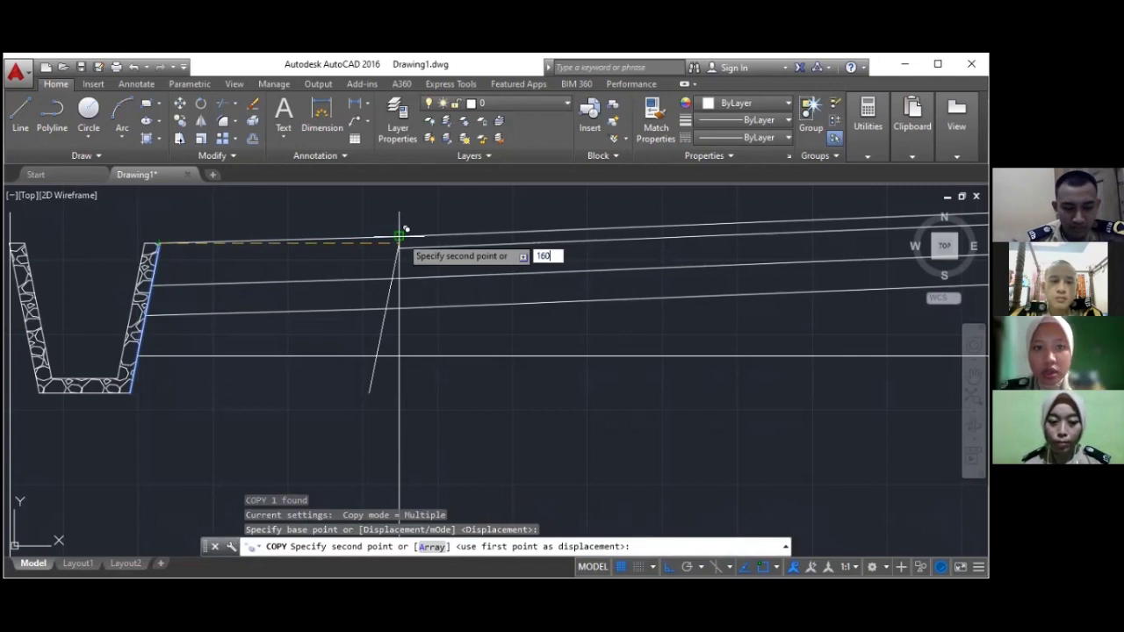
key("Return")
key("Escape")
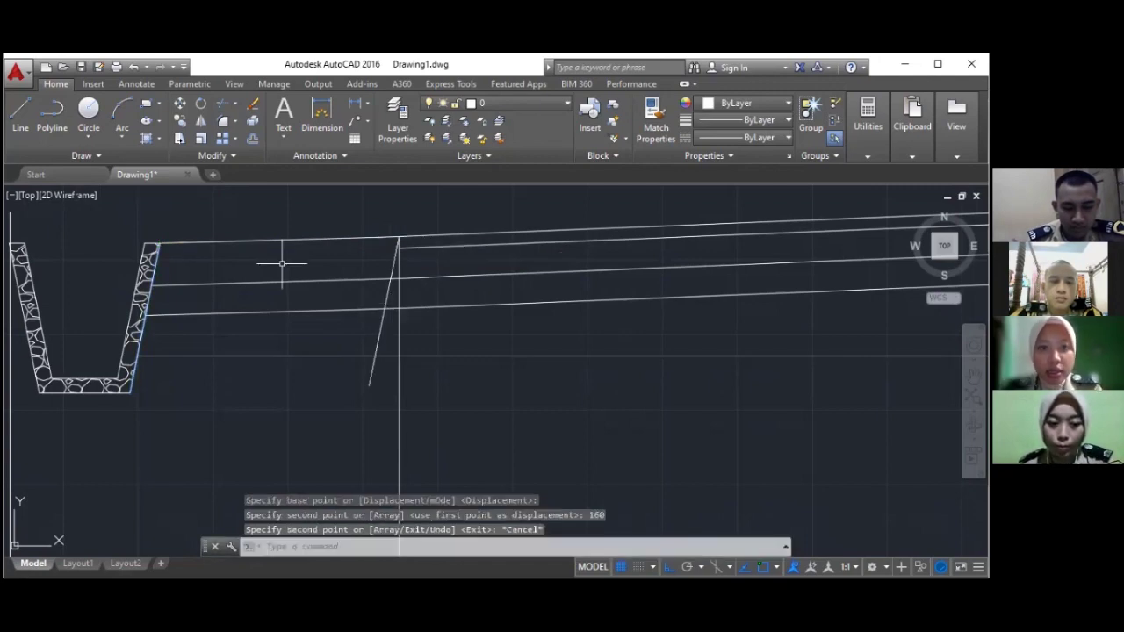
Mirror the copied slanted line about the vertical axis through the road crown, keeping the original
scroll(284, 258, "down", 3)
scroll(303, 264, "up", 3)
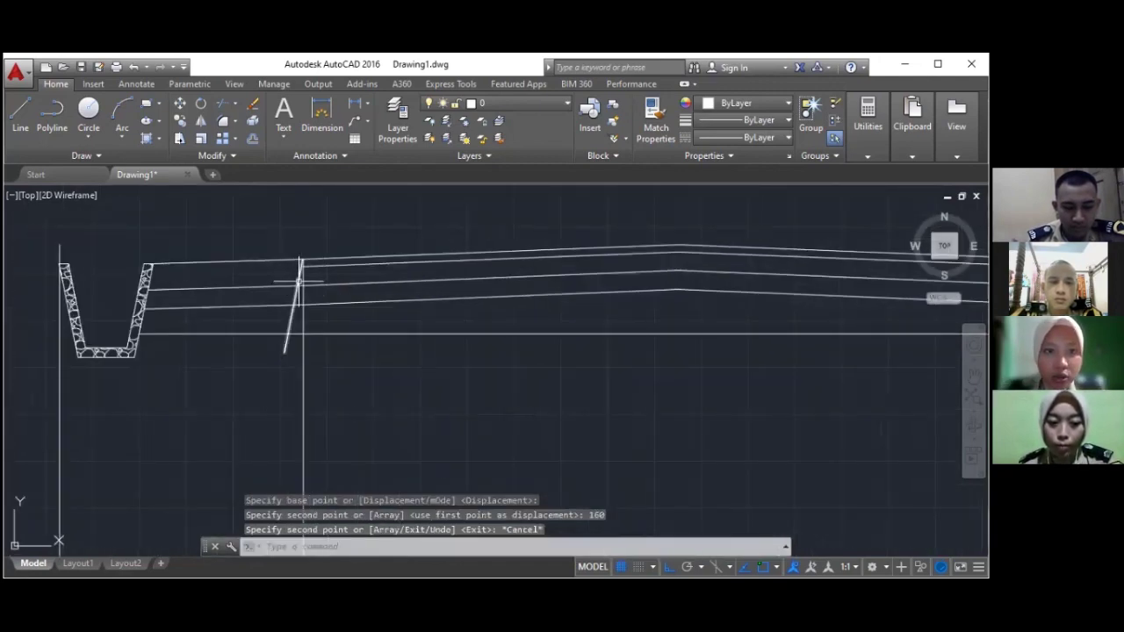
scroll(295, 282, "up", 2)
left_click(296, 278)
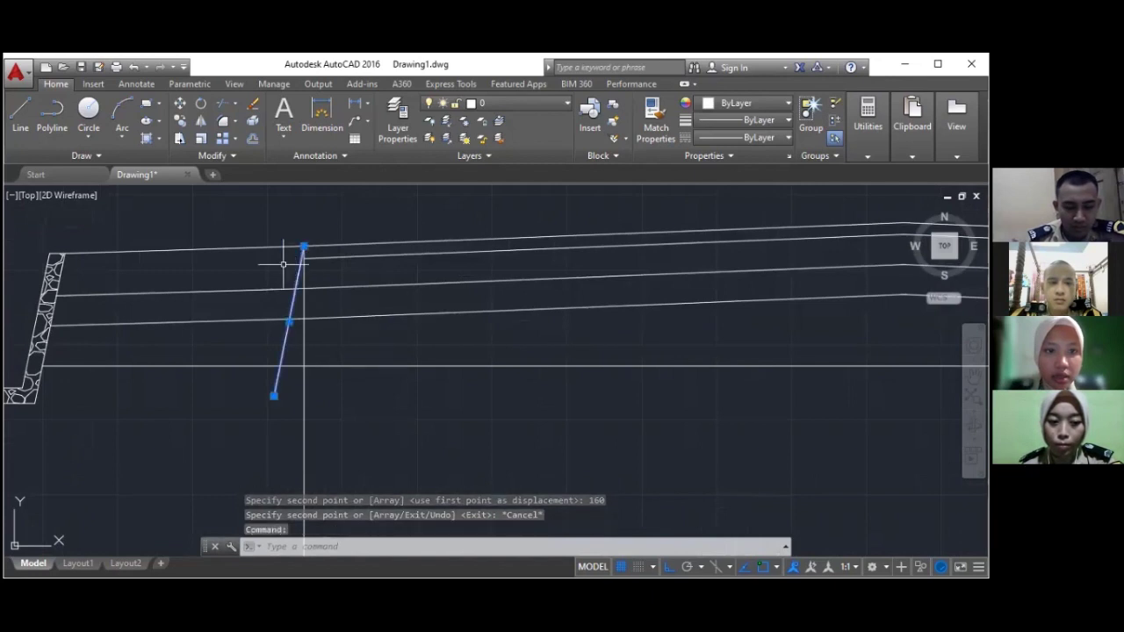
scroll(281, 264, "down", 3)
scroll(445, 240, "up", 2)
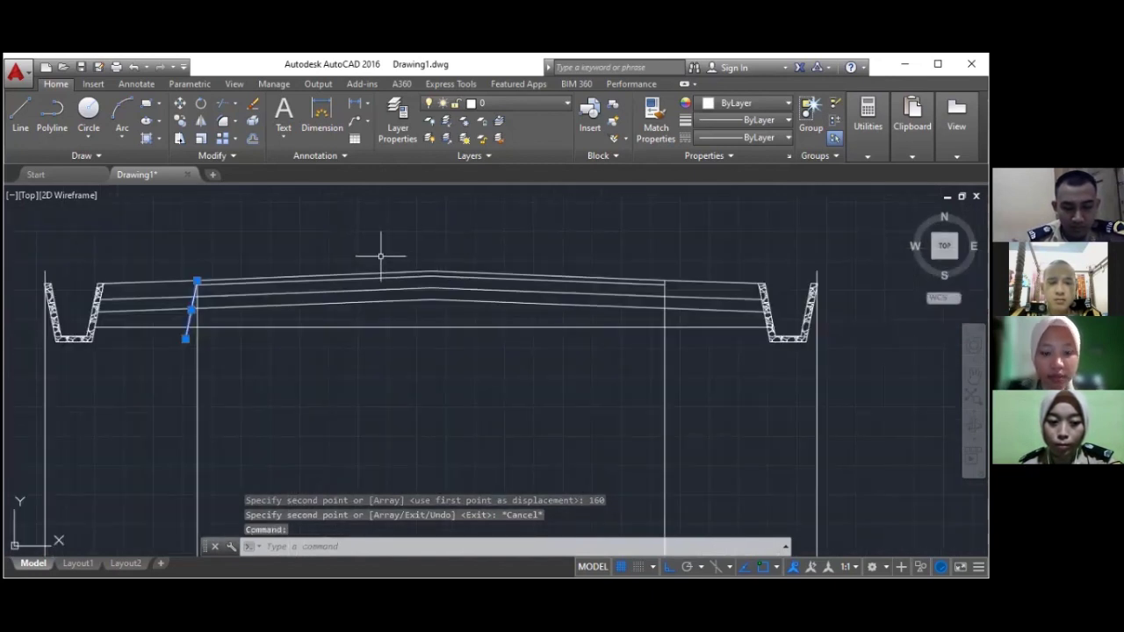
type("MI")
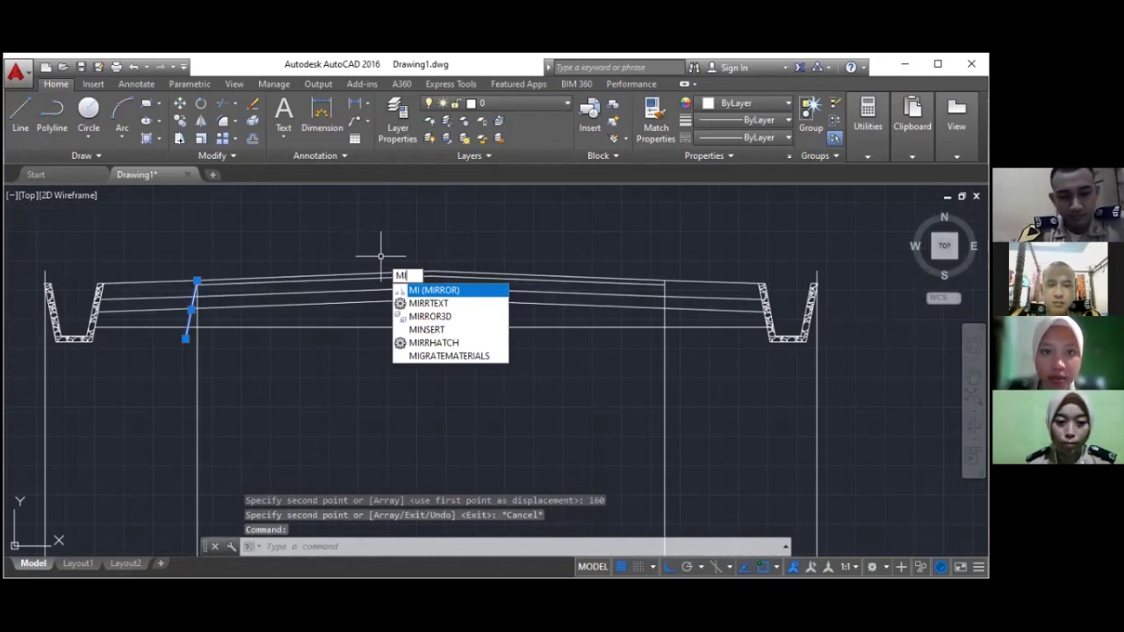
key("Return")
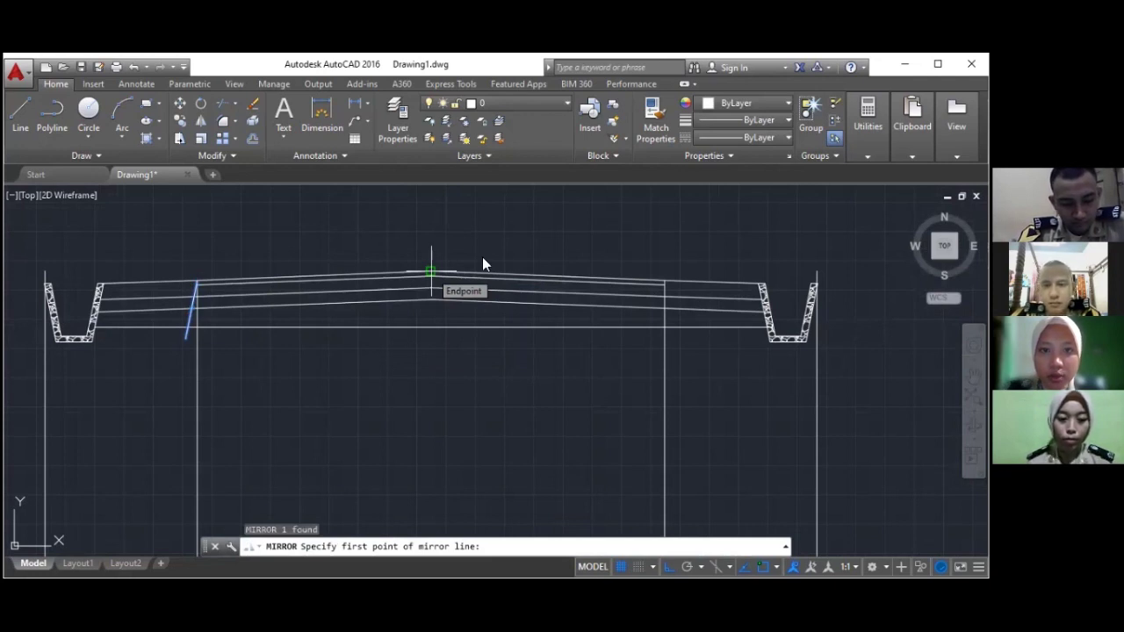
left_click(431, 271)
left_click(439, 251)
key("Return")
key("Escape")
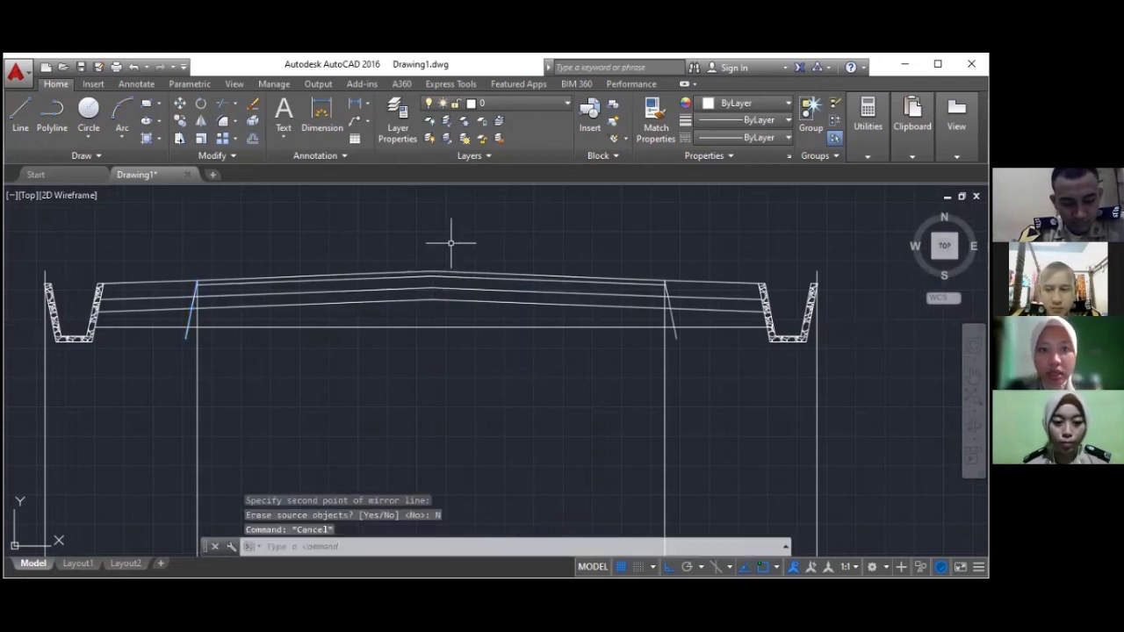
Delete the long vertical guide lines at the carriageway edges and at the outer edges of both side channels
scroll(400, 262, "down", 2)
left_click(293, 319)
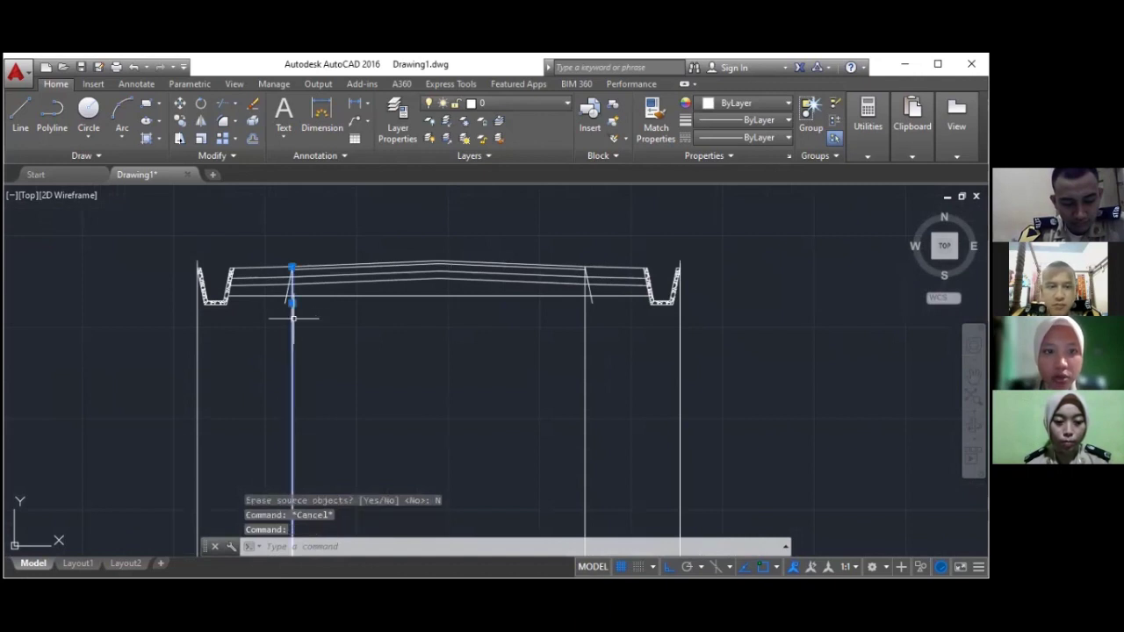
key("Delete")
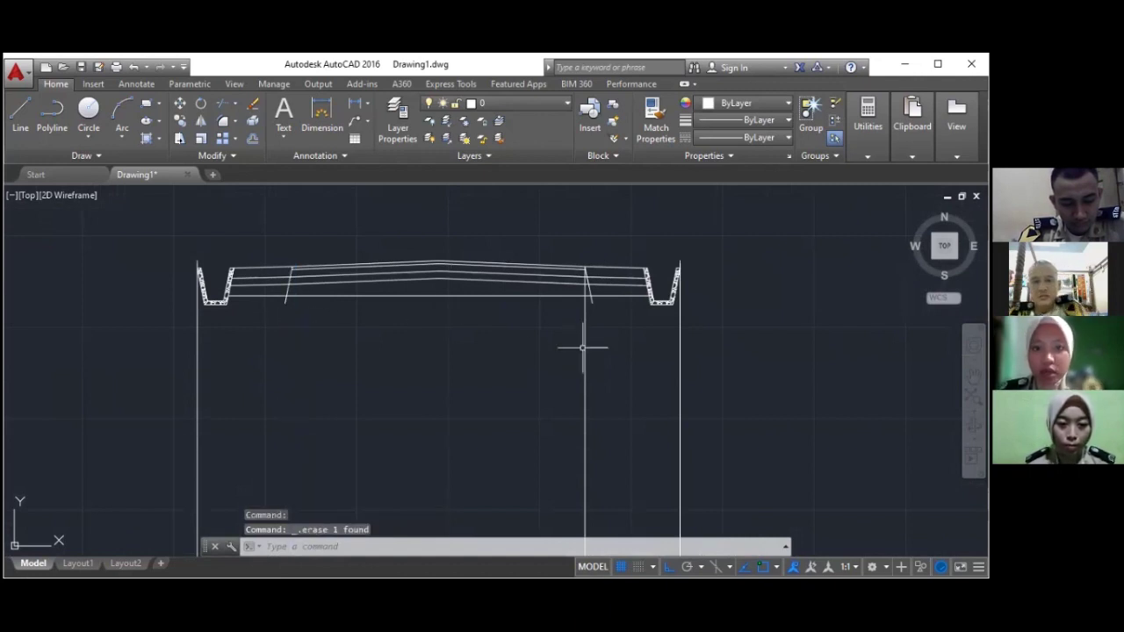
left_click(584, 350)
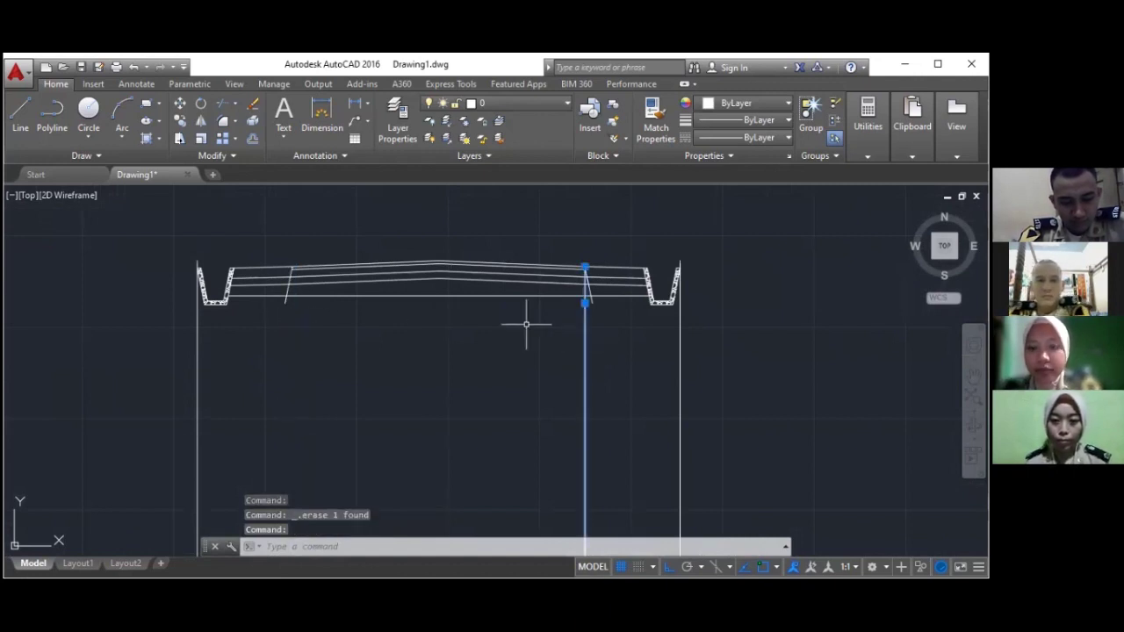
key("Delete")
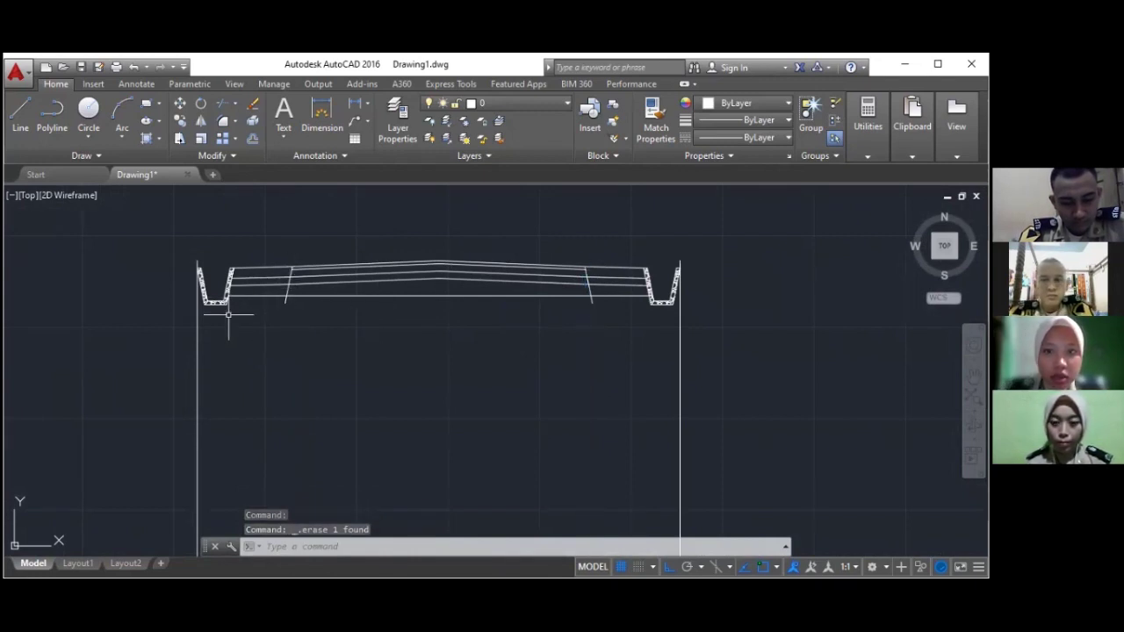
left_click(197, 311)
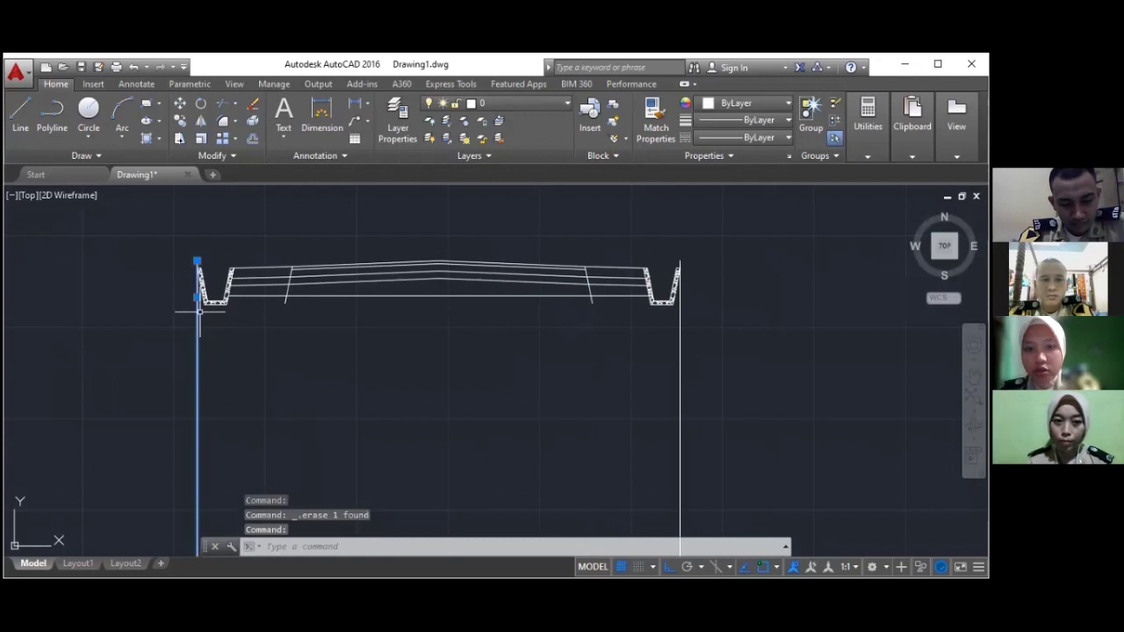
key("Delete")
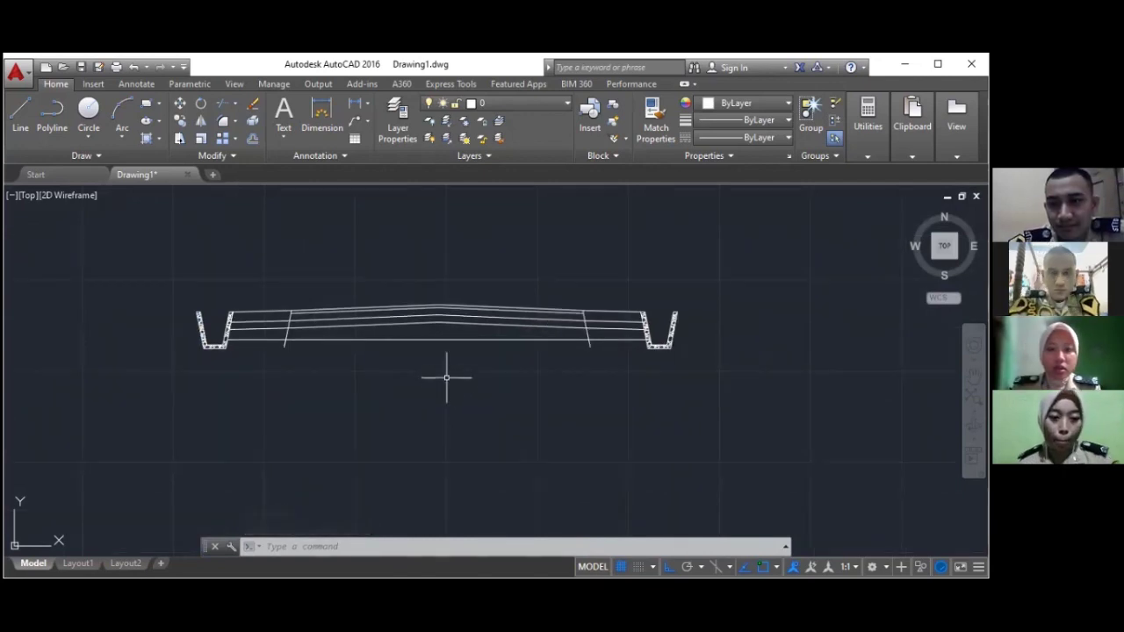
left_click(426, 389)
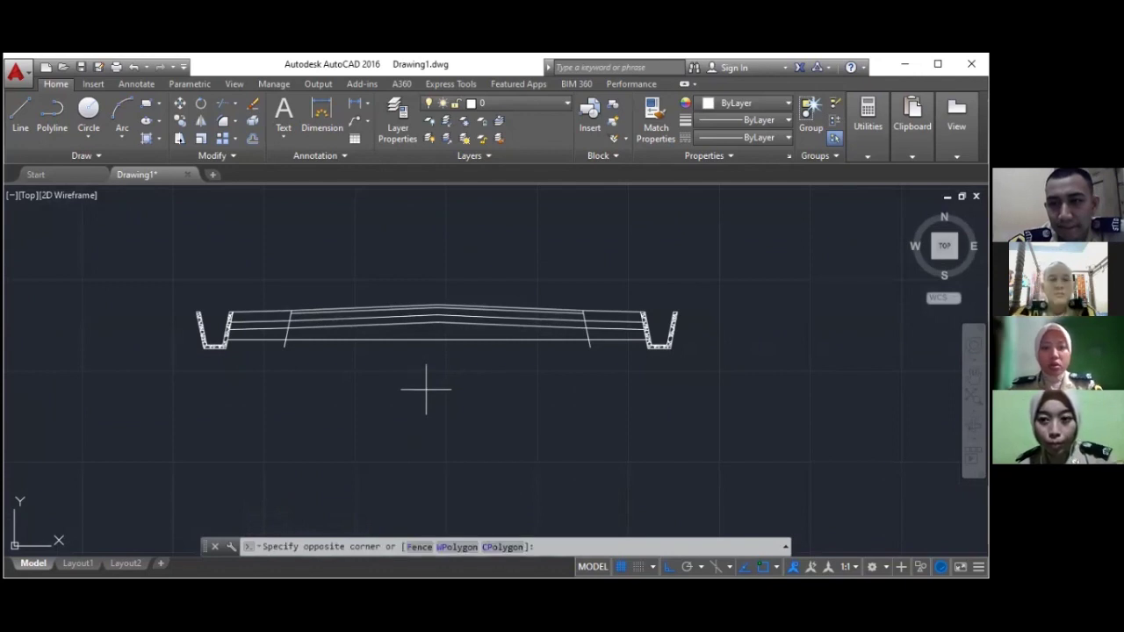
key("Escape")
Draw a horizontal ground line 124 units long outward from the right channel's outer upper corner
type("l")
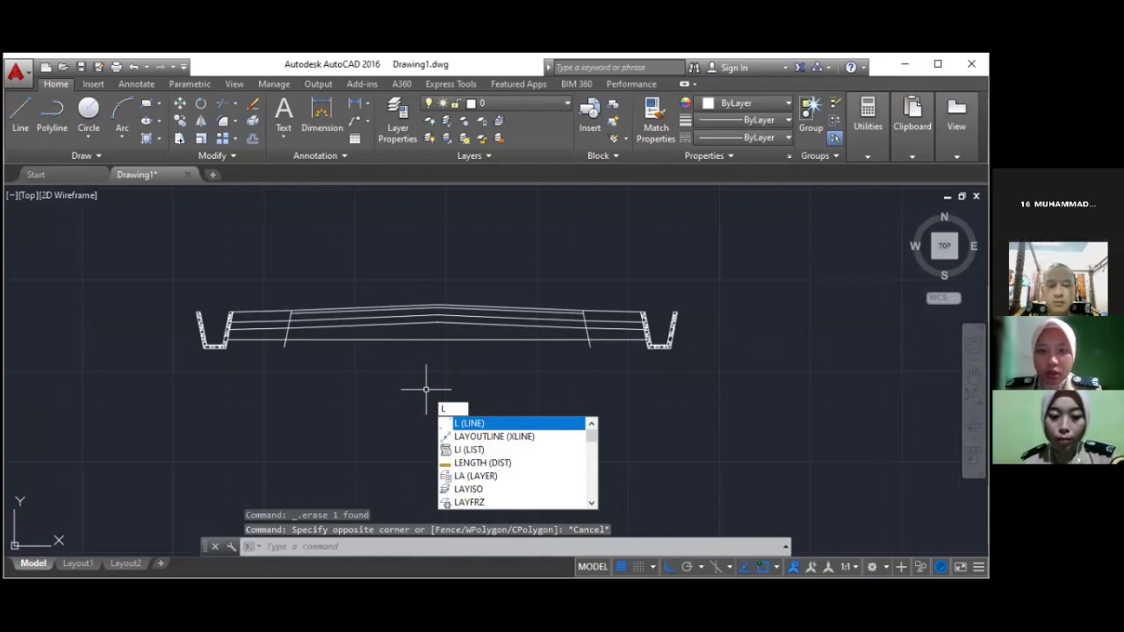
key("Return")
scroll(721, 310, "up", 7)
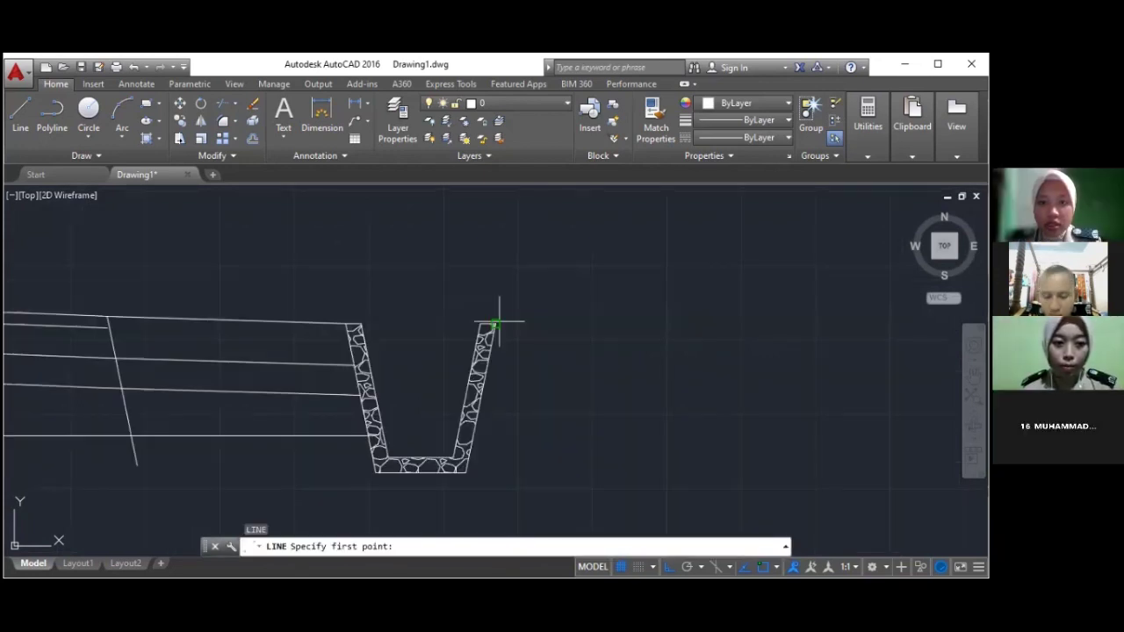
left_click(496, 325)
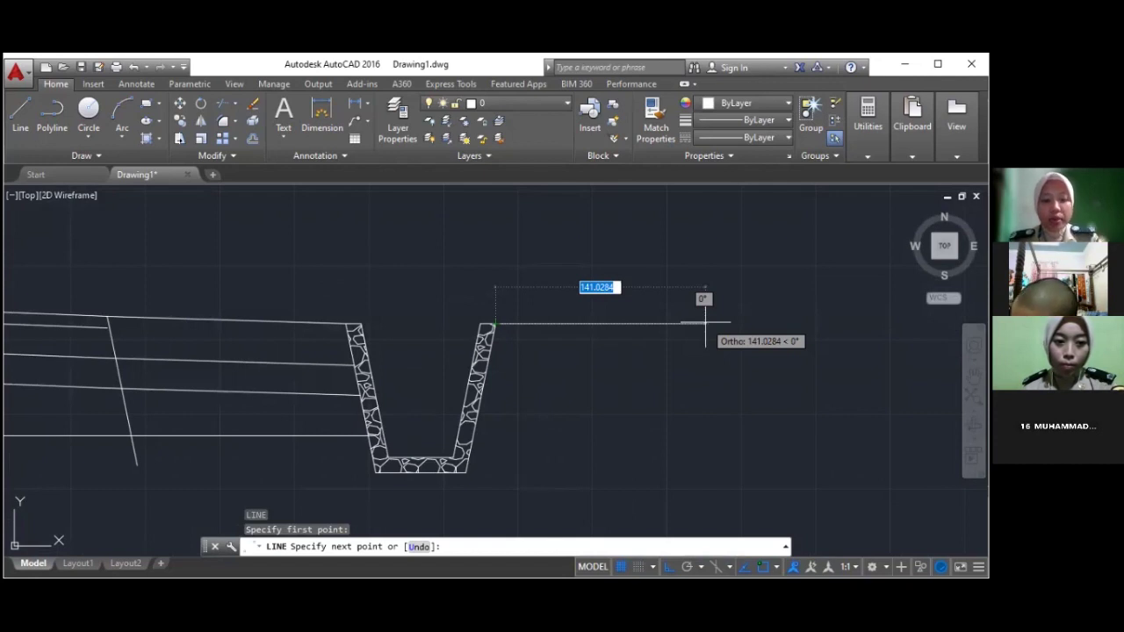
type("124")
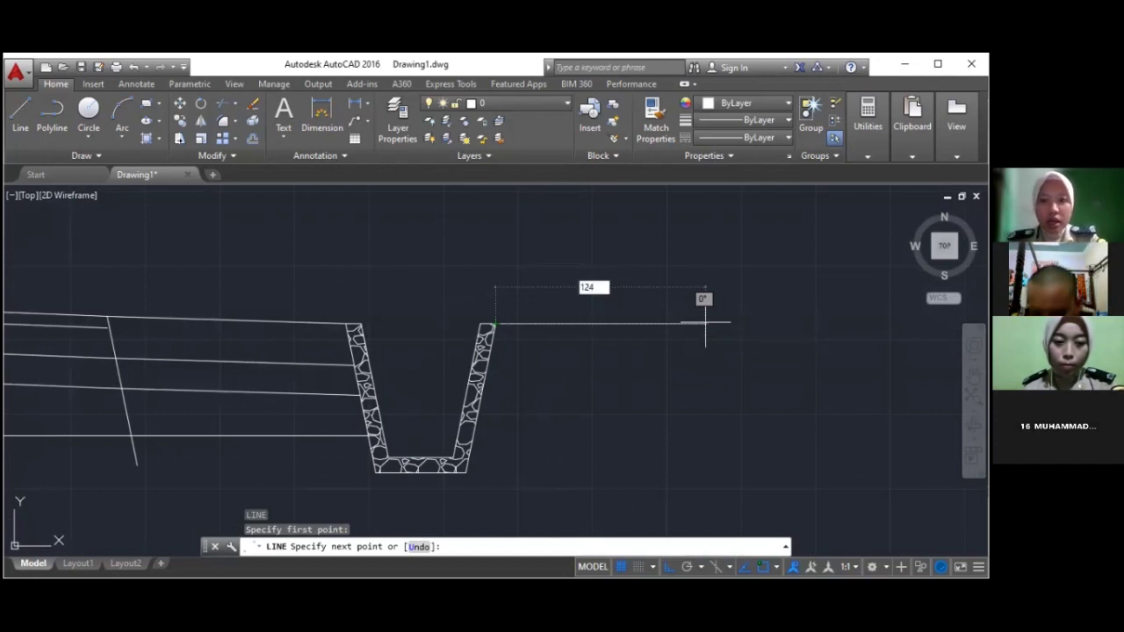
key("Return")
key("Escape")
Draw a horizontal ground line 124 units long outward from the left channel's outer upper corner
scroll(594, 302, "down", 5)
scroll(400, 289, "up", 4)
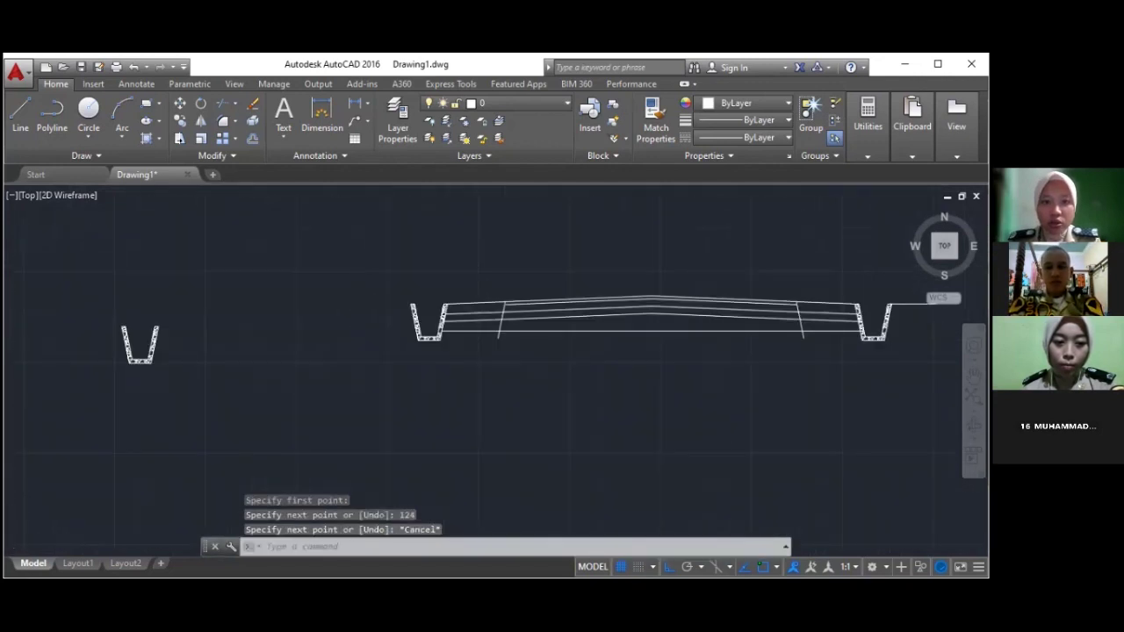
type("L")
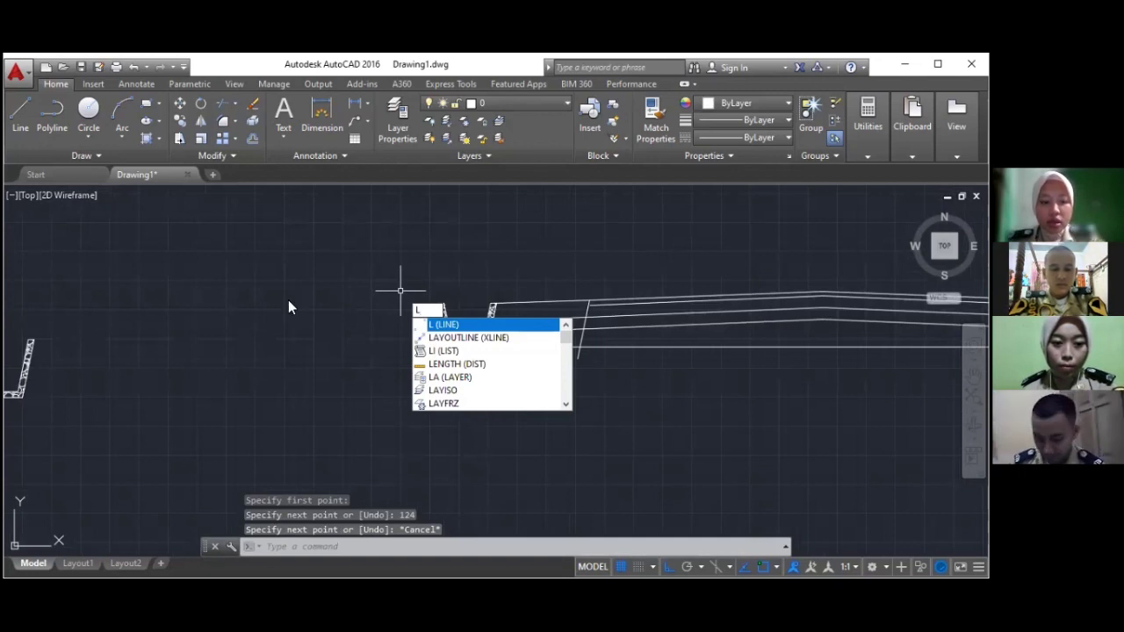
key("Return")
key("Return")
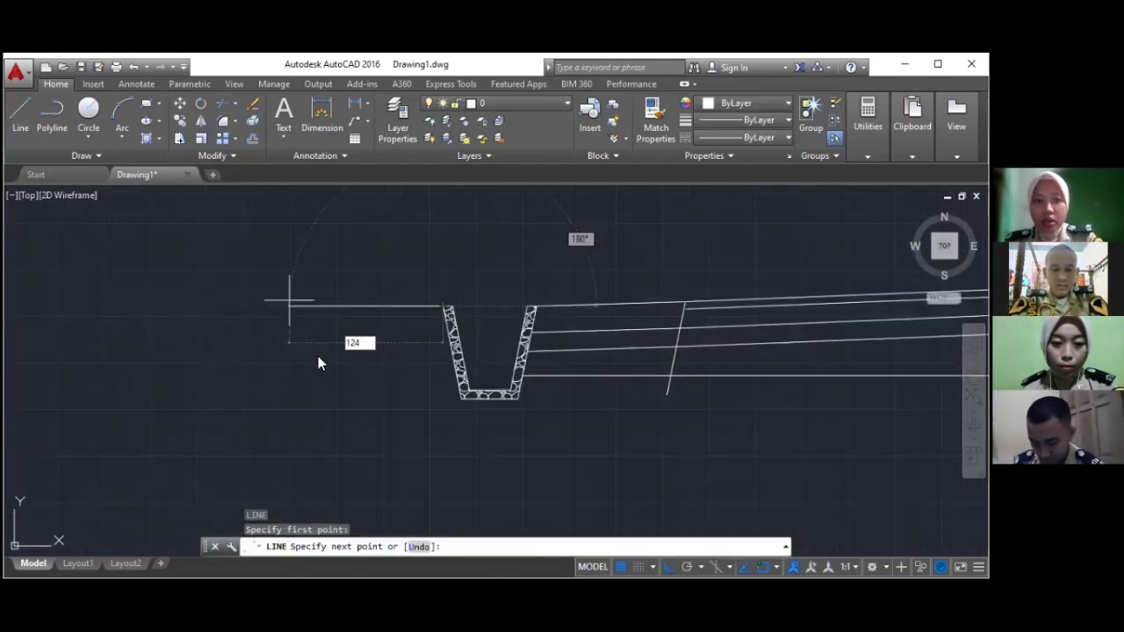
type("124")
key("Return")
key("Escape")
Offset the ground lines, the channels' outer wall and bottom lines, and the road's base line outward by 20 units
scroll(288, 300, "down", 5)
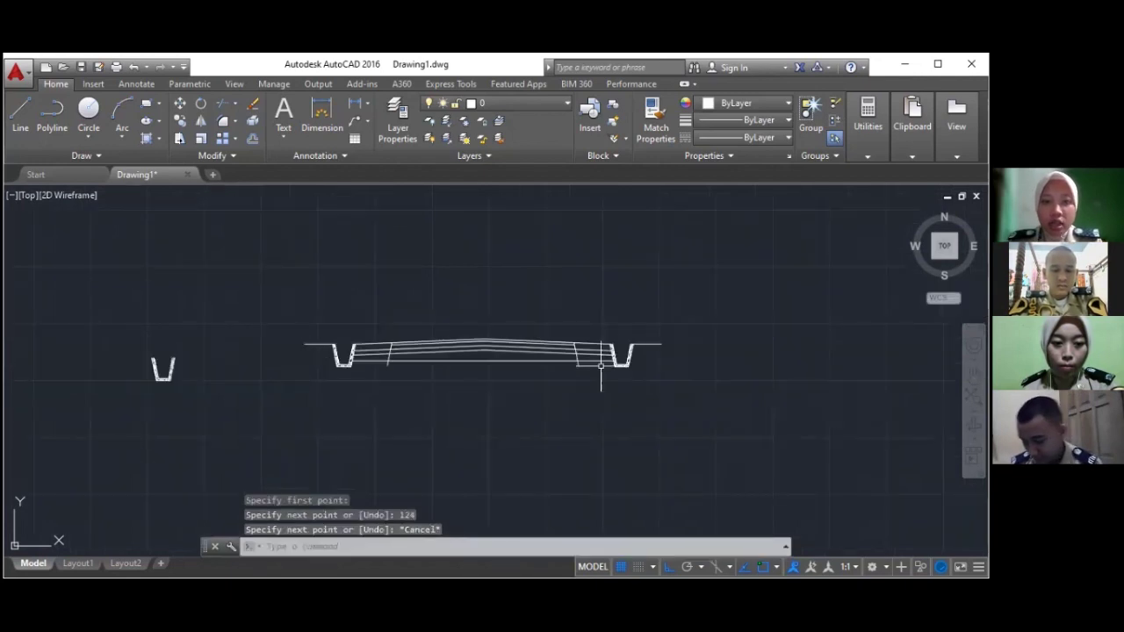
scroll(694, 354, "up", 3)
scroll(652, 344, "up", 2)
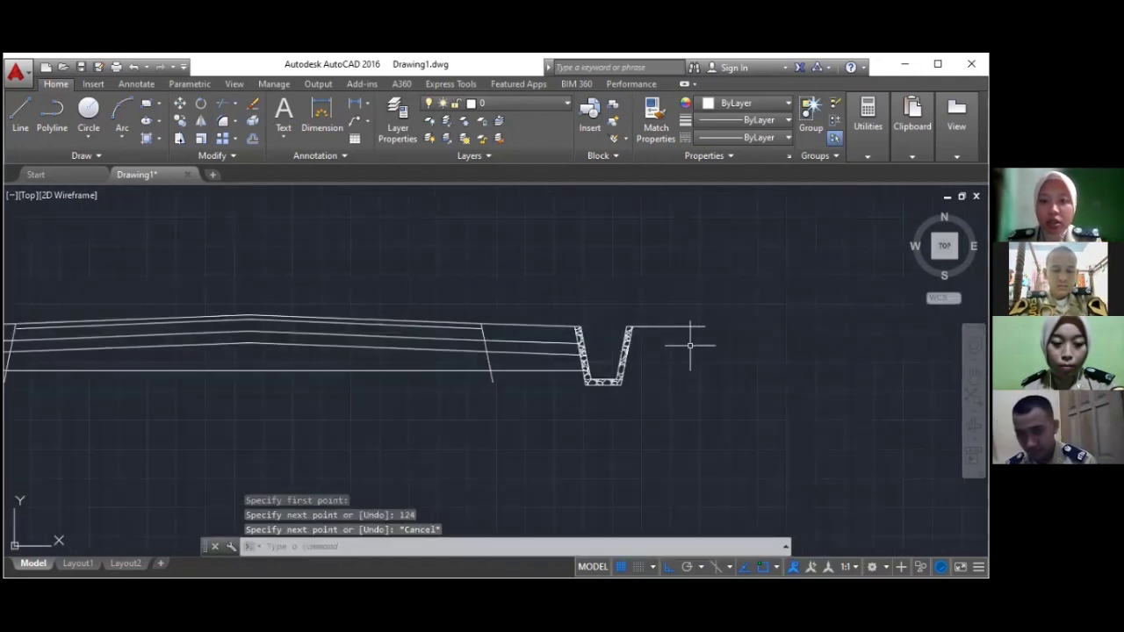
scroll(683, 340, "up", 2)
key("Escape")
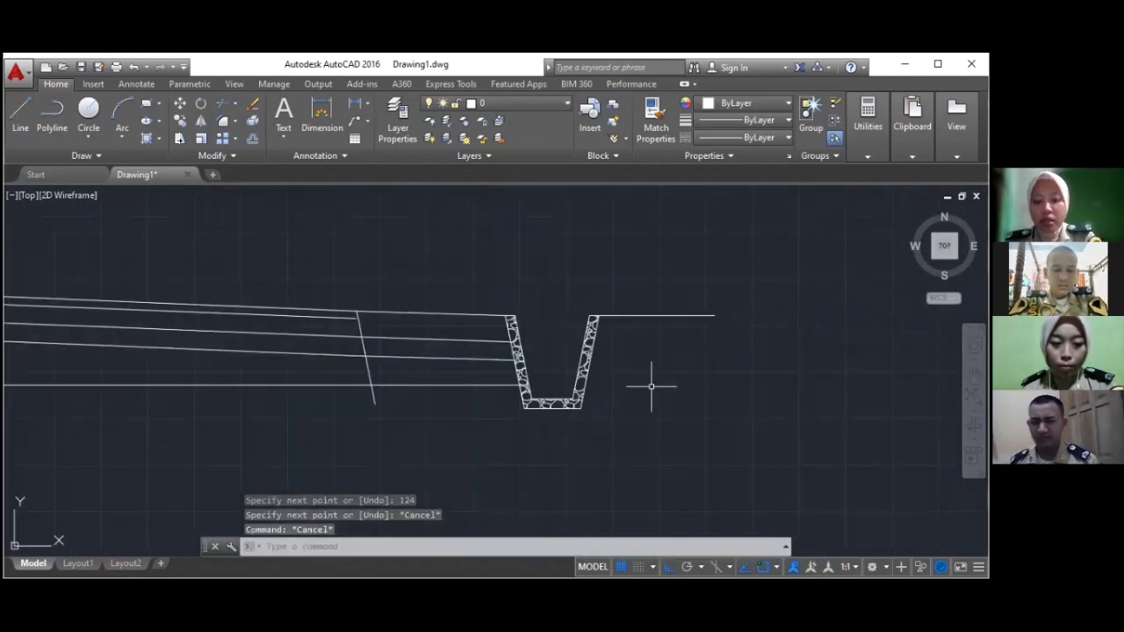
type("O")
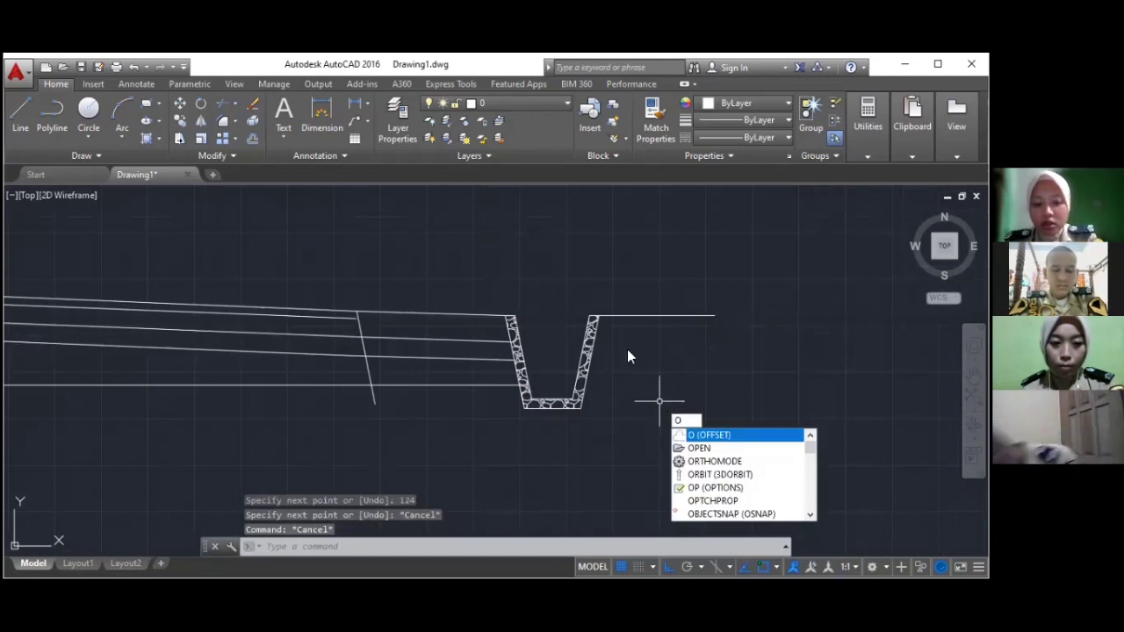
key("Return")
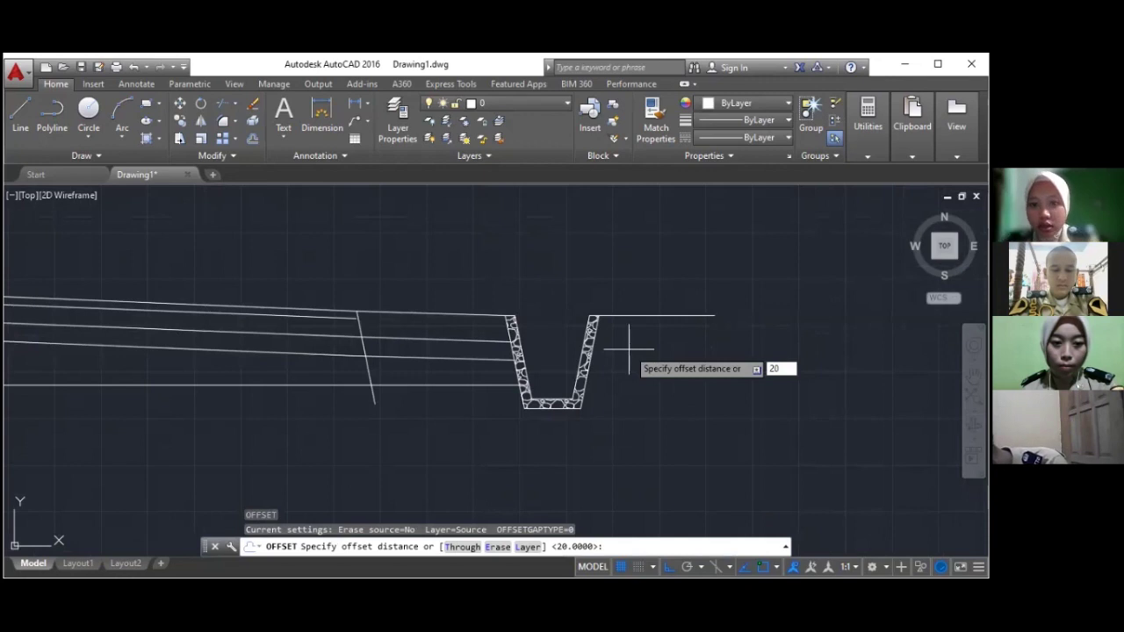
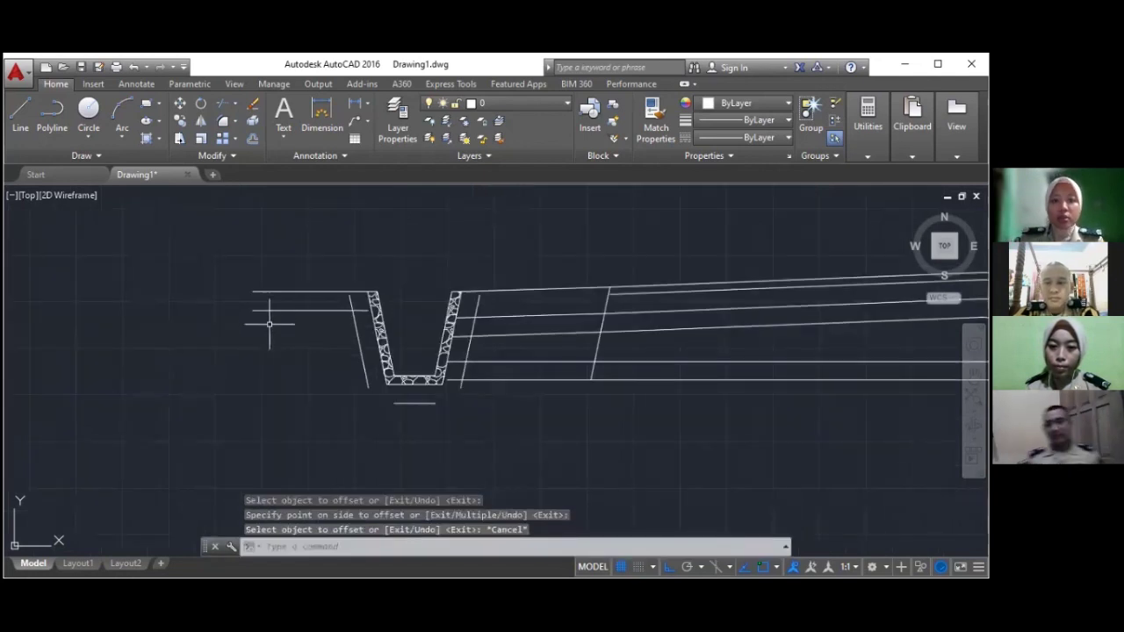
Close the left ground strip's outer end with a vertical line and lengthen the left channel's offset bottom line on both sides
scroll(276, 340, "up", 2)
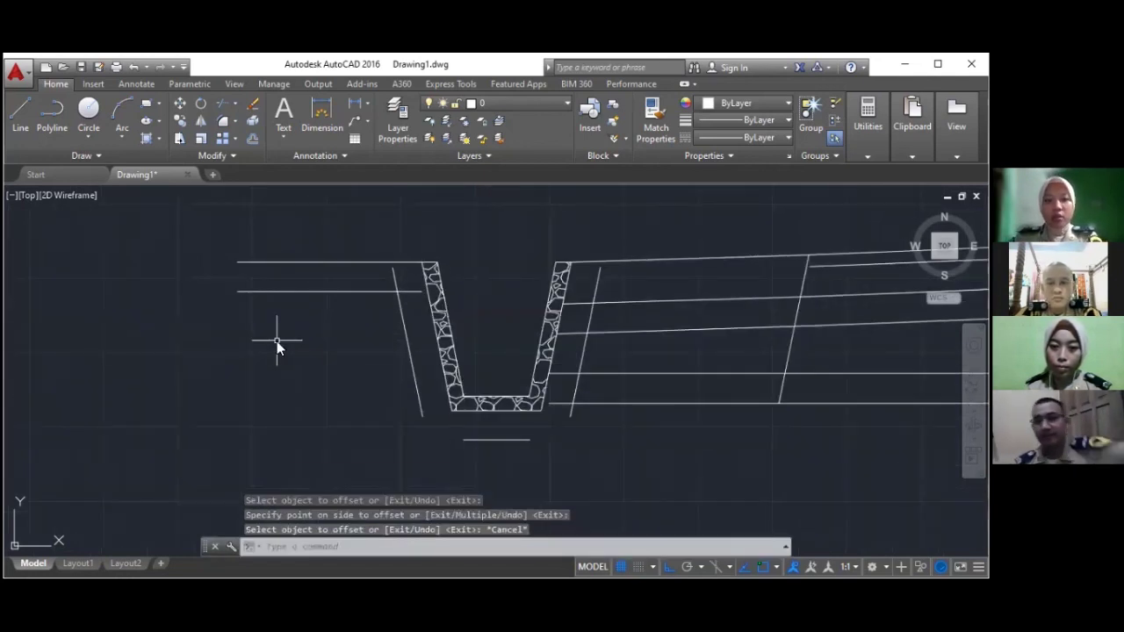
type("L")
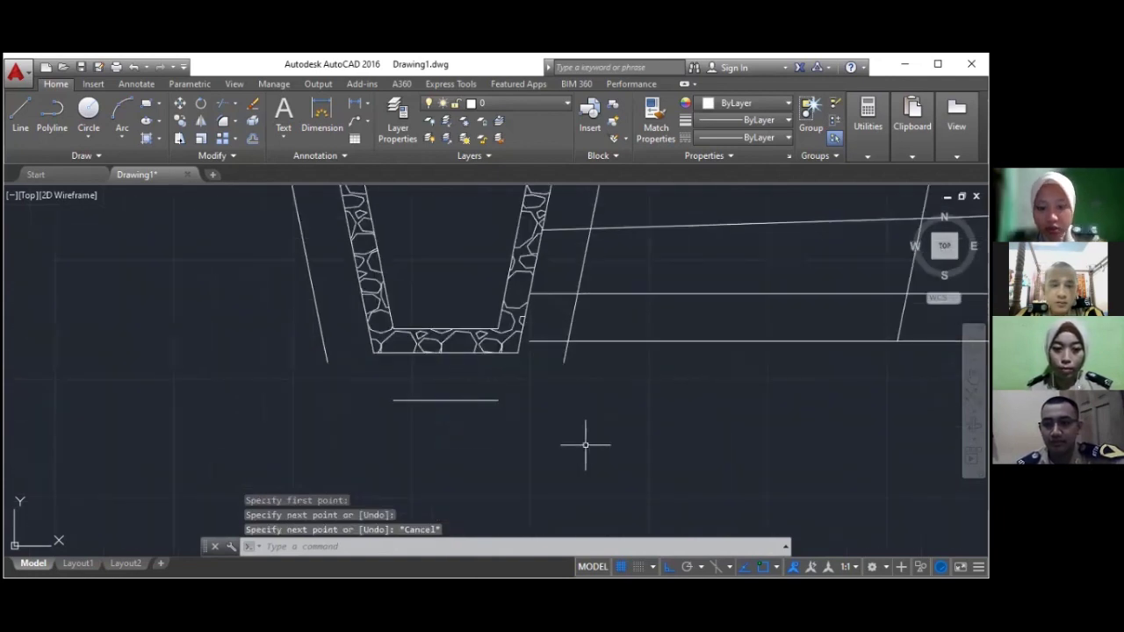
type("l")
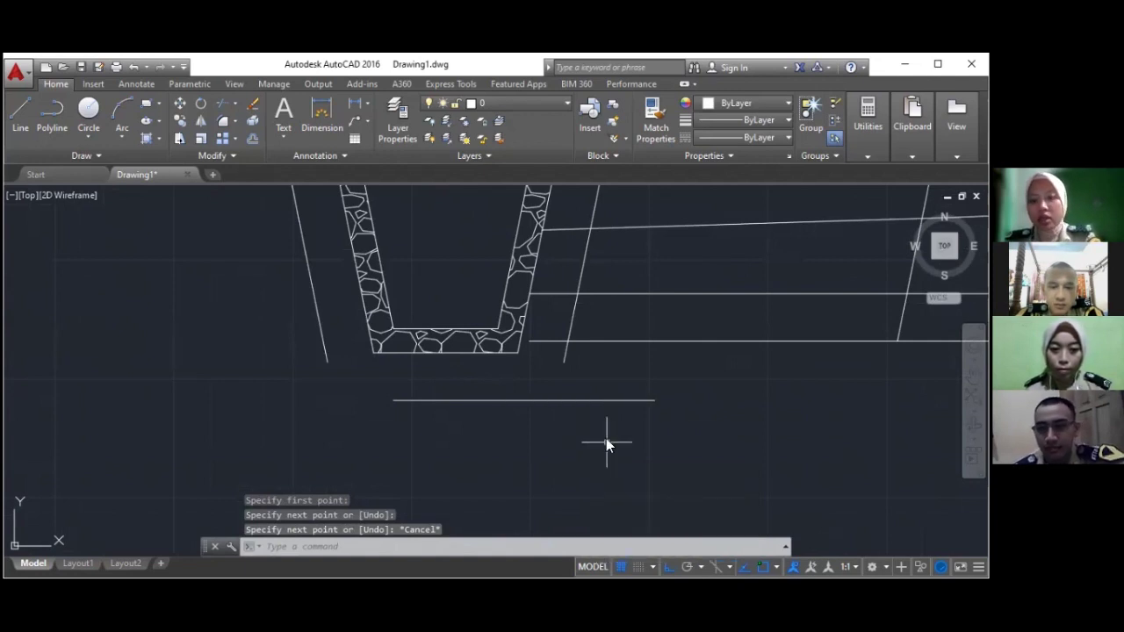
type("L")
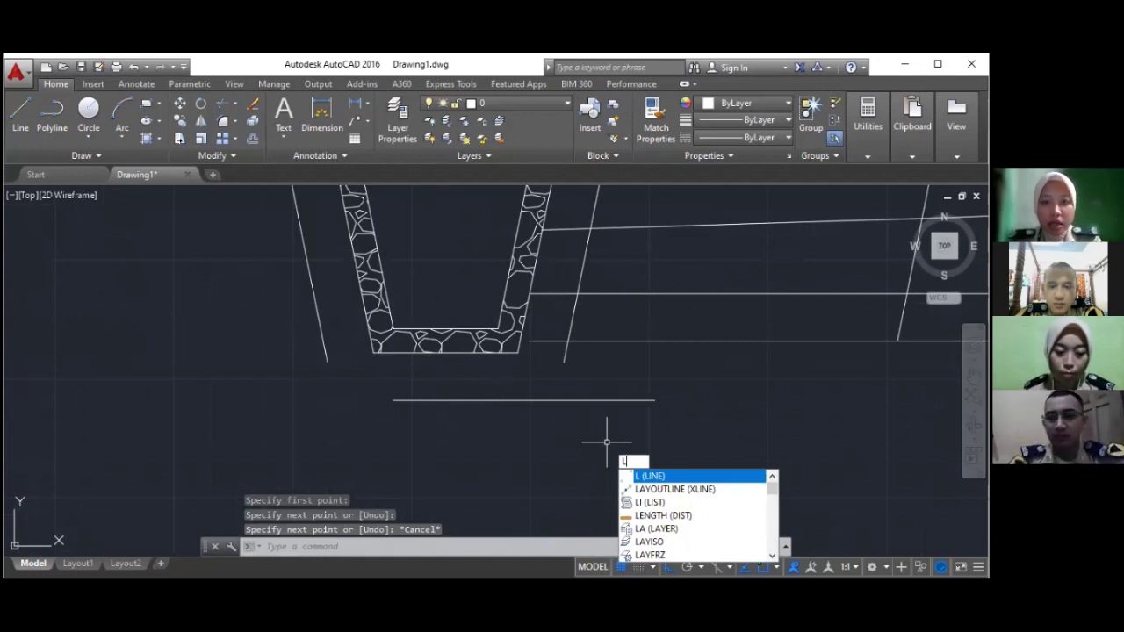
key("Escape")
Draw horizontal lines lengthening the right channel's offset bottom line beyond both offset walls
scroll(606, 442, "down", 5)
scroll(712, 381, "up", 3)
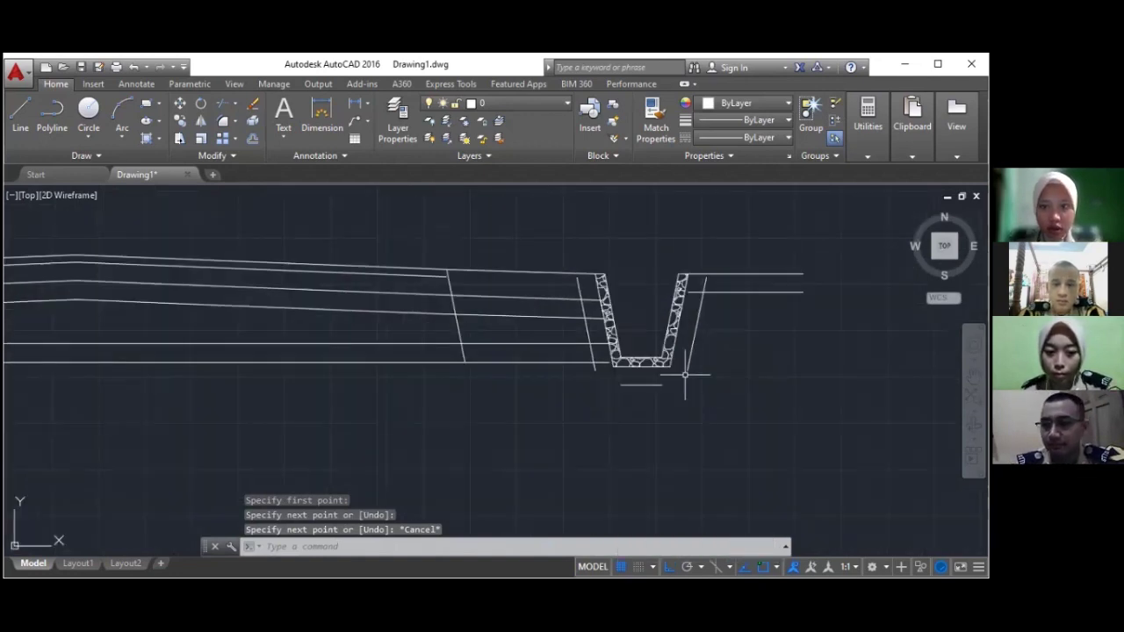
scroll(712, 381, "up", 2)
type("L")
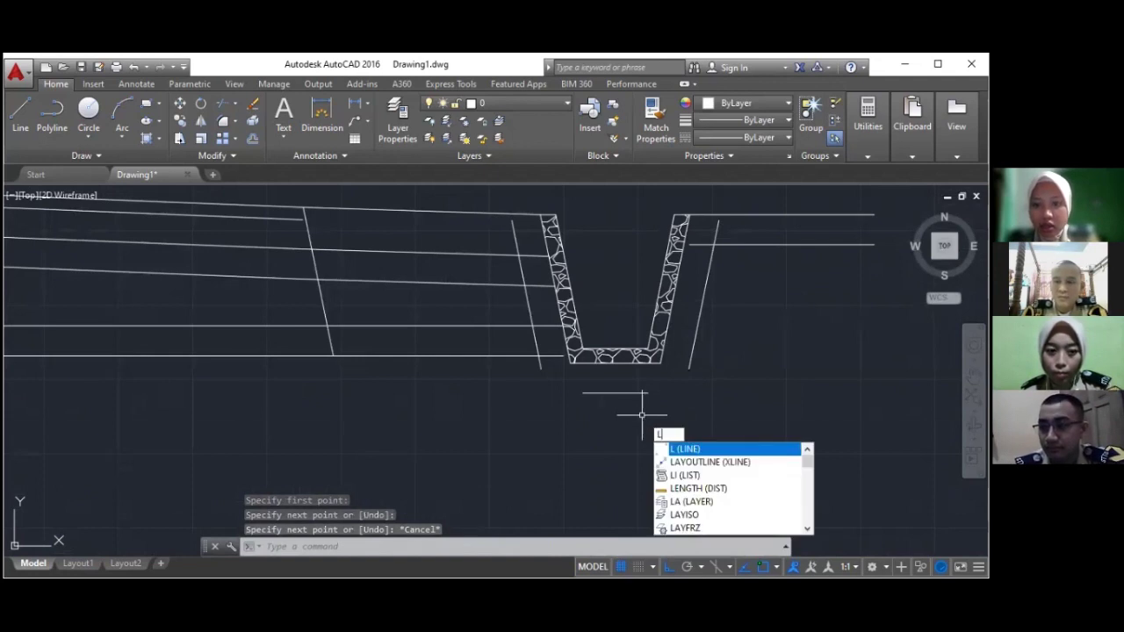
key("Escape")
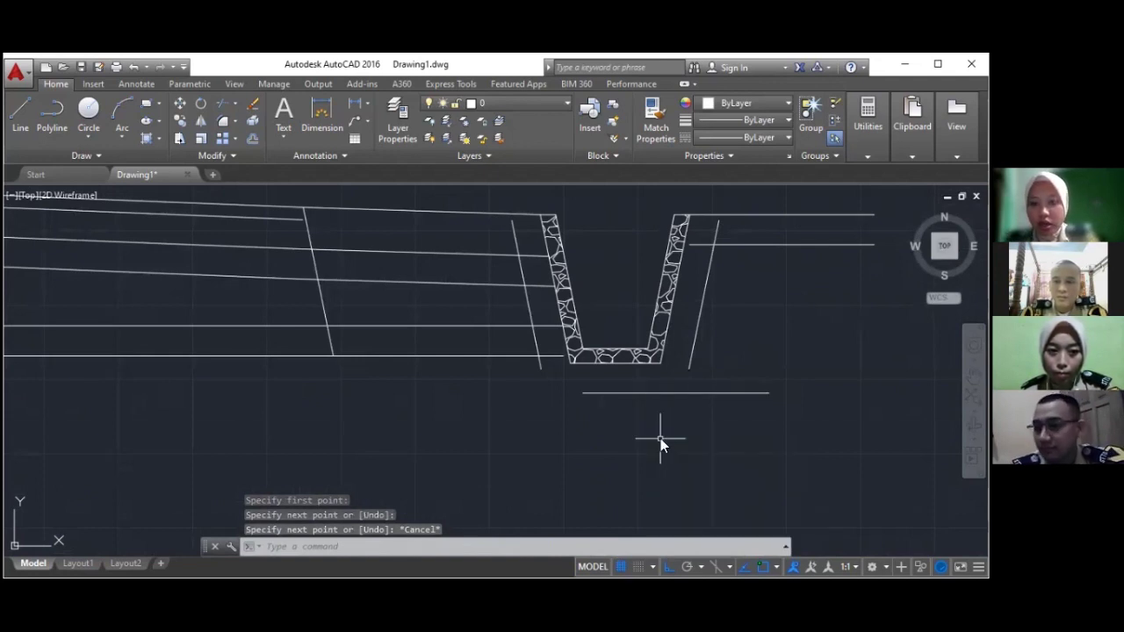
type("L")
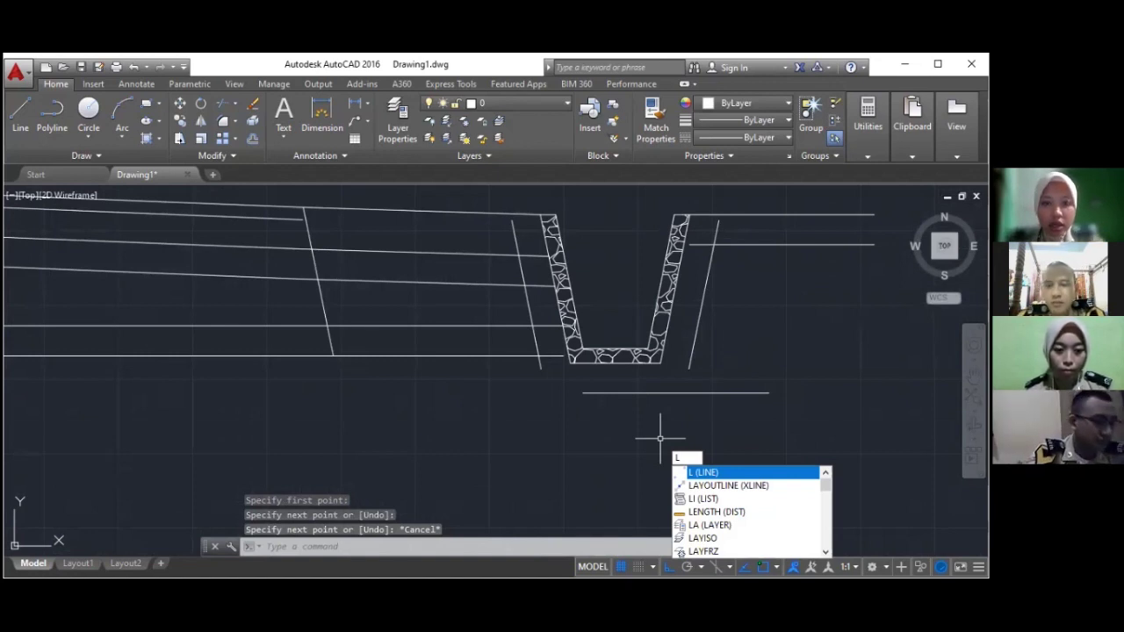
key("Escape")
Close the right ground strip's outer end with a vertical line between the ground line and its offset
scroll(661, 439, "down", 3)
scroll(573, 317, "up", 4)
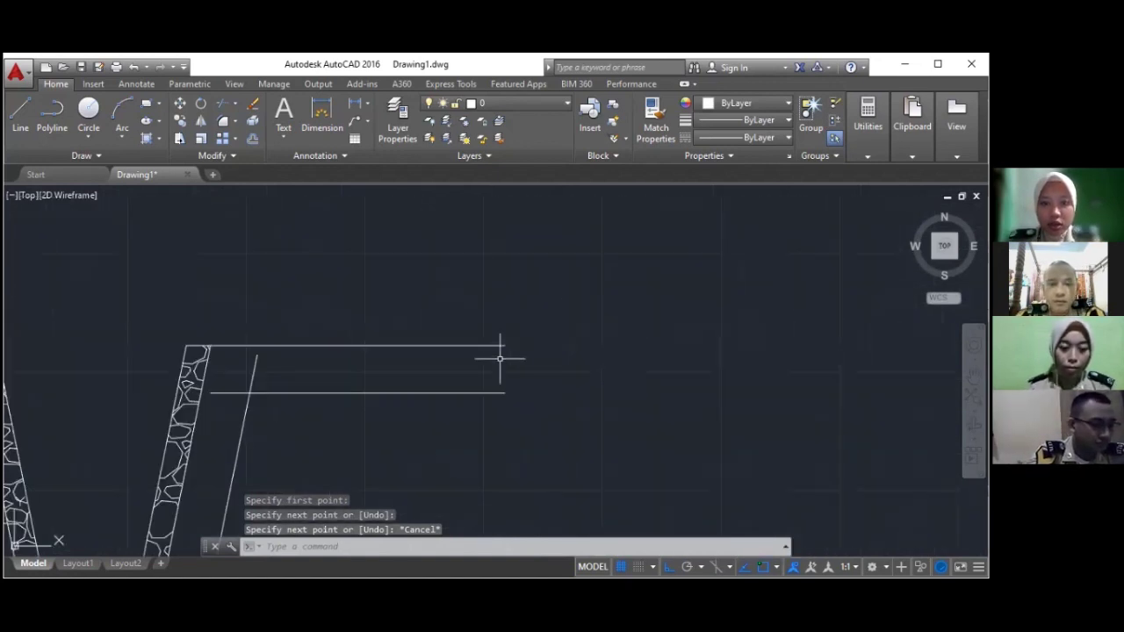
type("L")
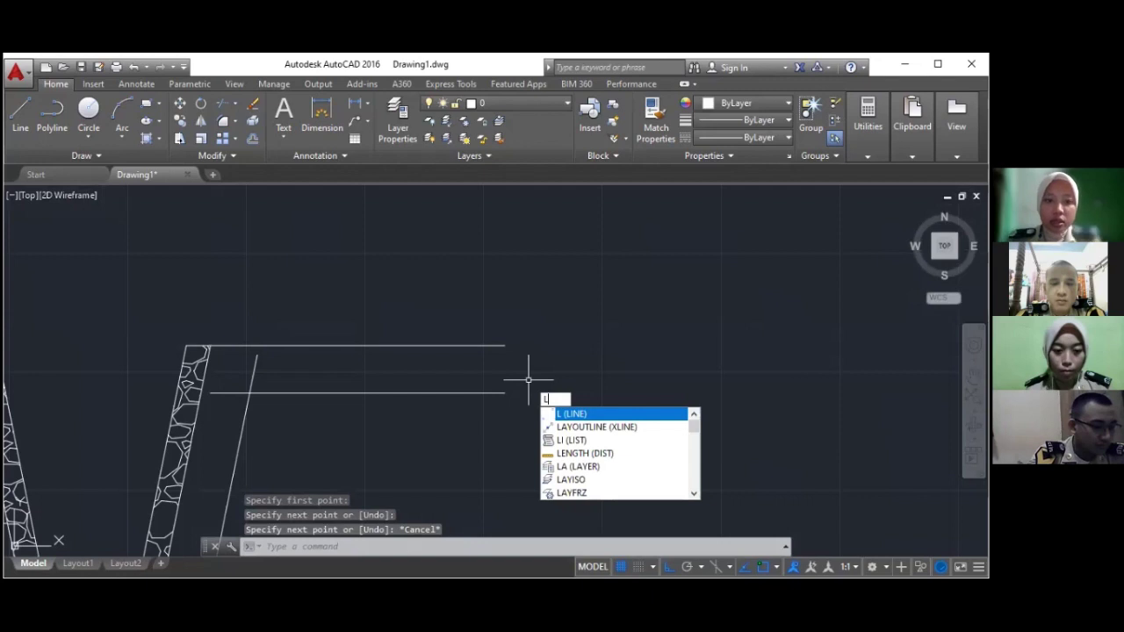
key("Escape")
Extend the offset wall lines of both channels down to the lengthened bottom lines
scroll(501, 378, "down", 4)
scroll(529, 430, "up", 3)
key("Escape")
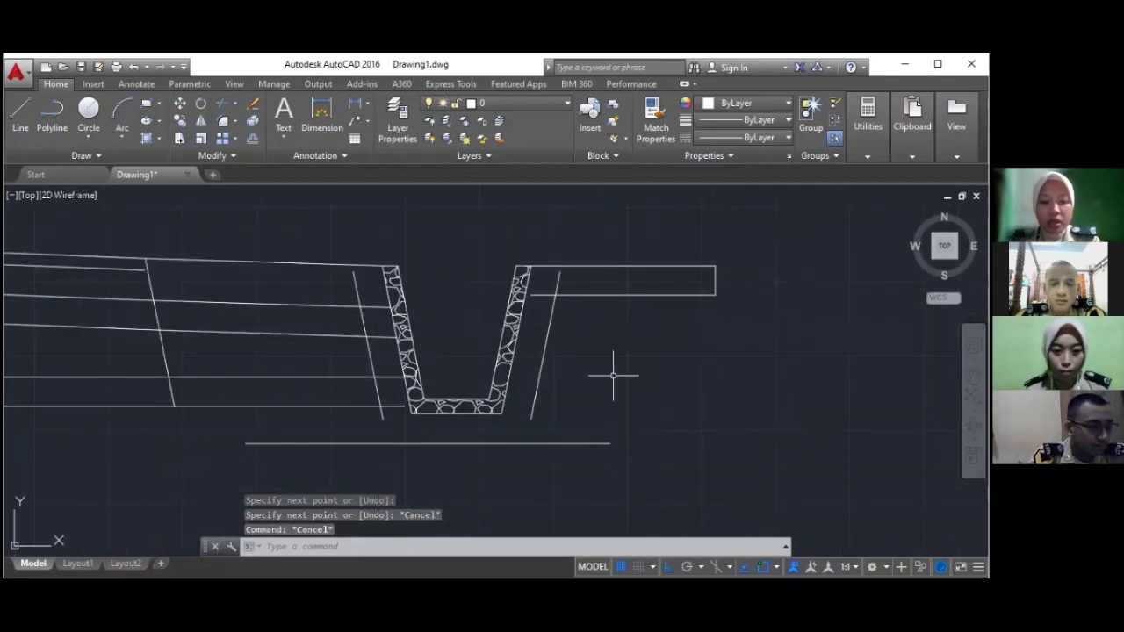
type("EX")
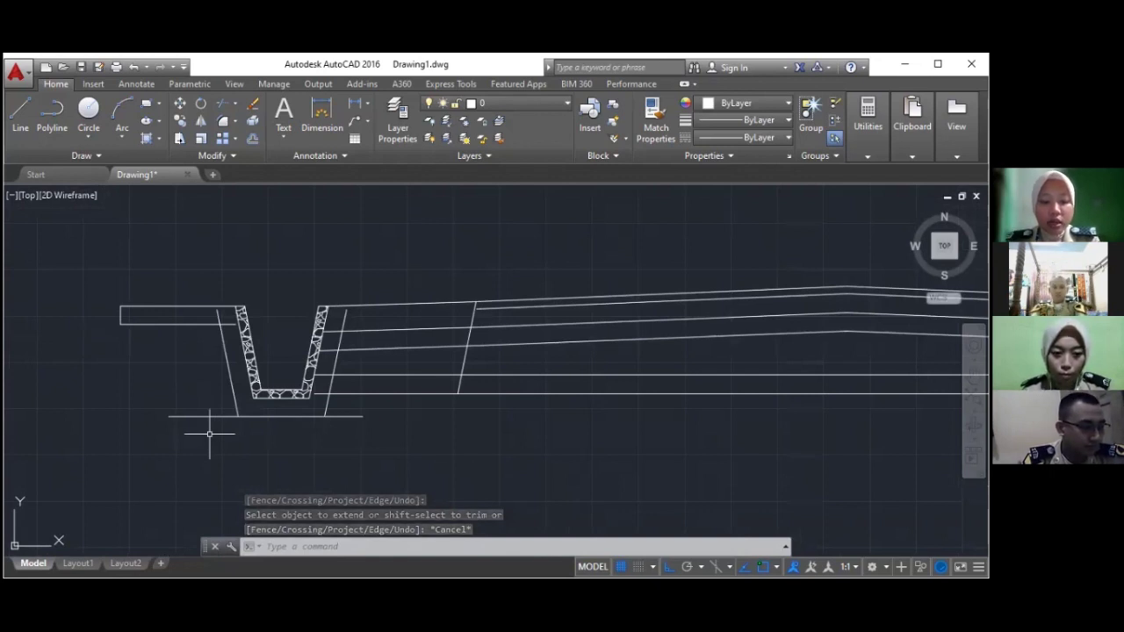
Trim the crossing ends of the offset ground, wall, bottom and base lines around both channels into one continuous outline
type("tr")
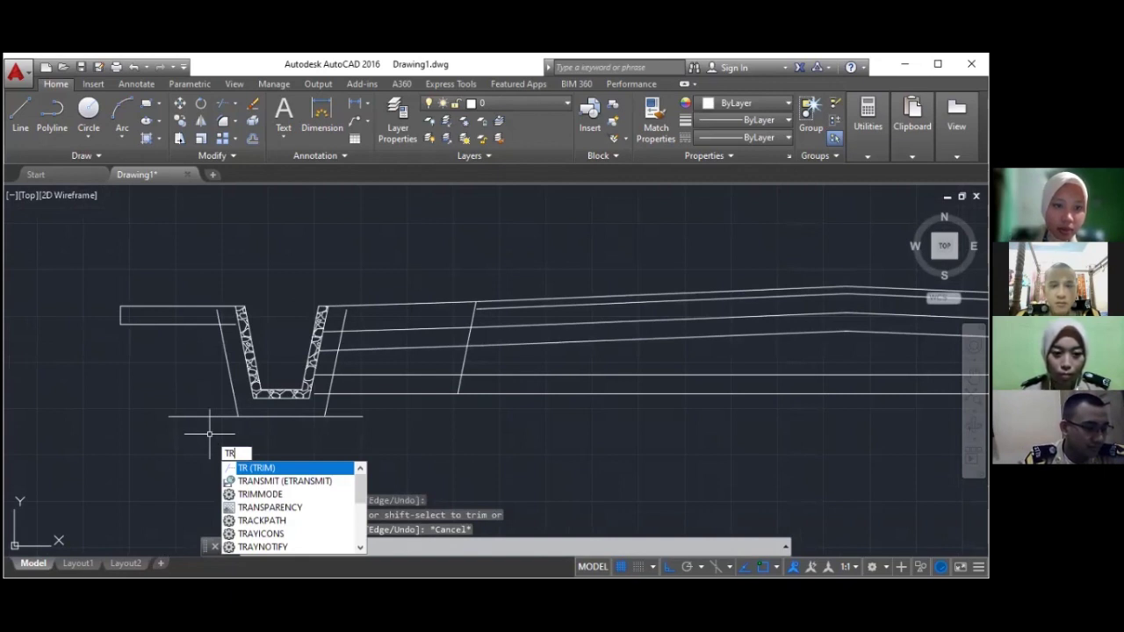
key("Return")
scroll(204, 332, "up", 2)
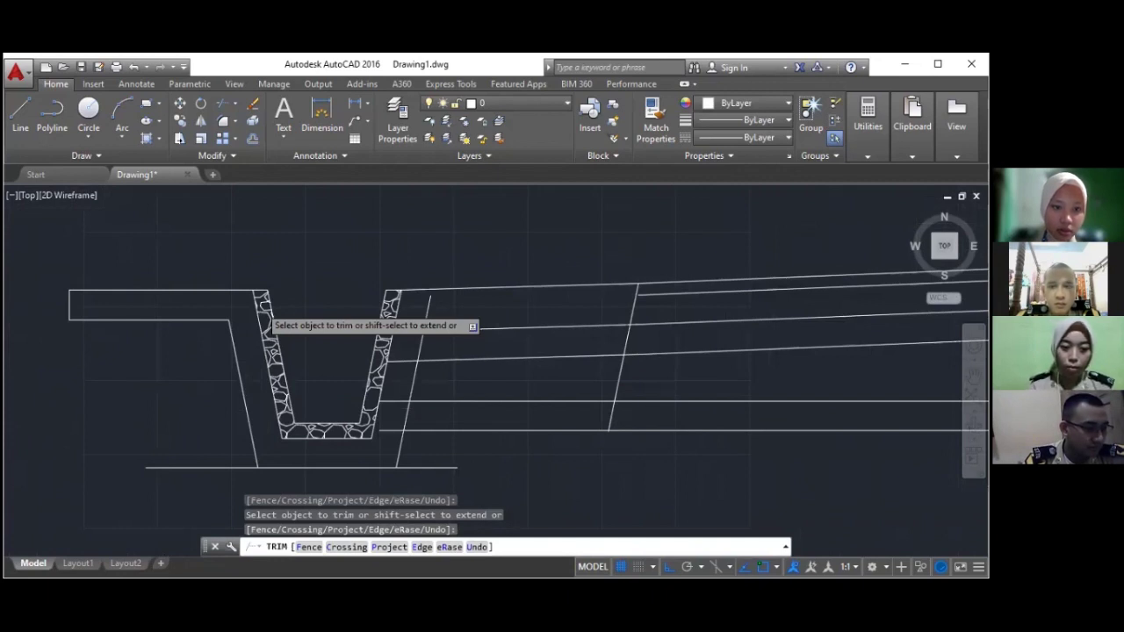
middle_click_drag(439, 468, 347, 491)
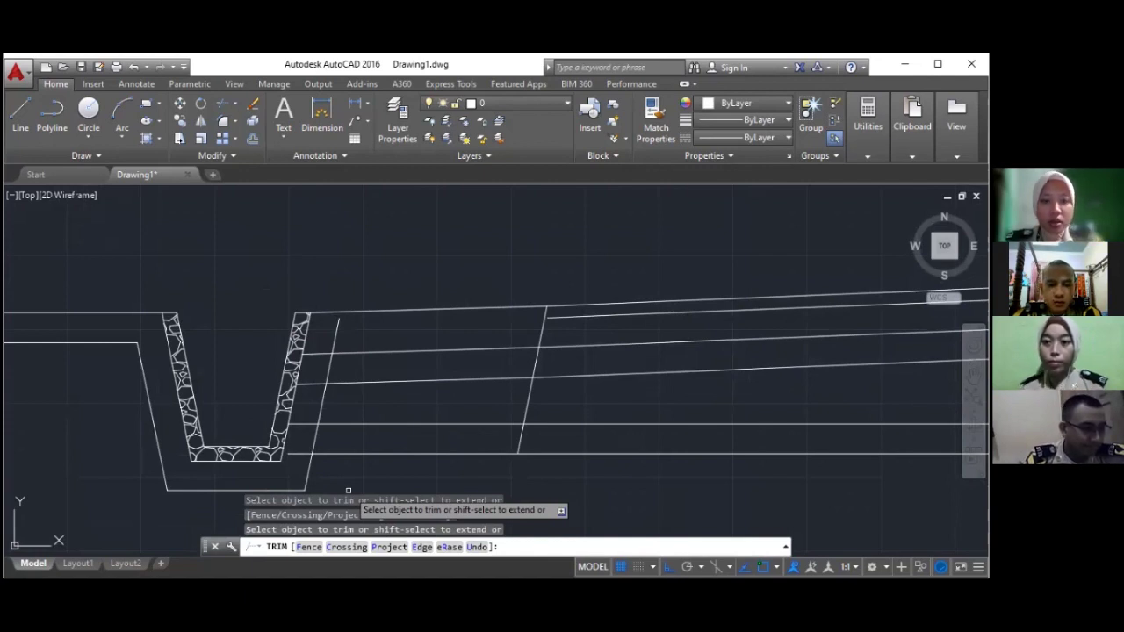
key("Escape")
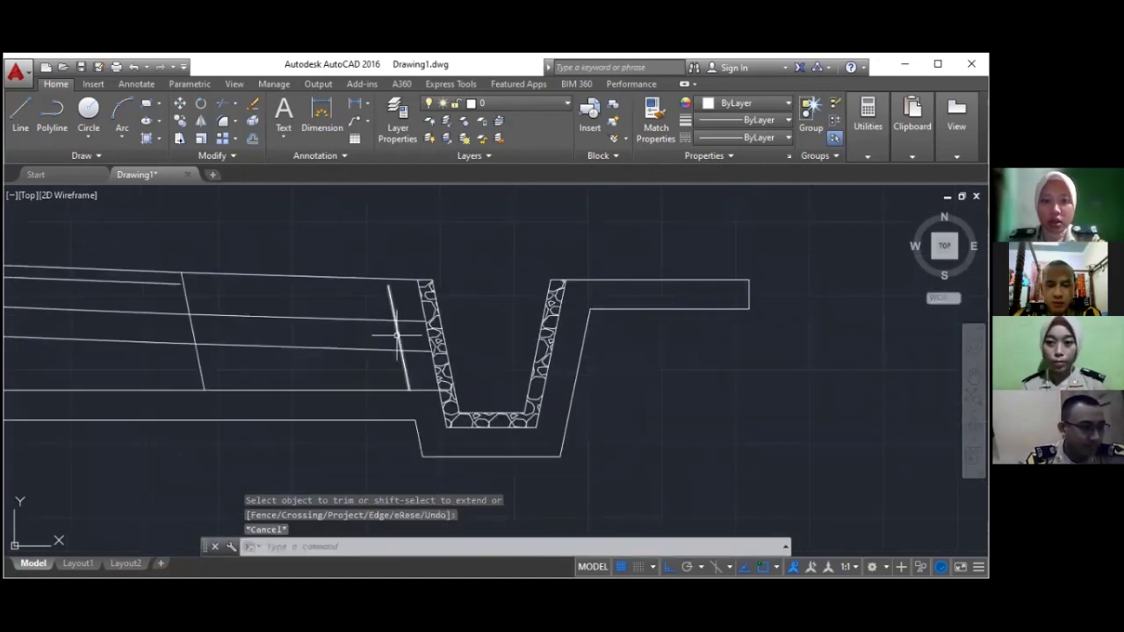
Delete the leftover slanted offset wall pieces above the base lines on the road side of both channels
left_click(397, 334)
key("Delete")
scroll(222, 376, "down", 5)
scroll(222, 376, "up", 4)
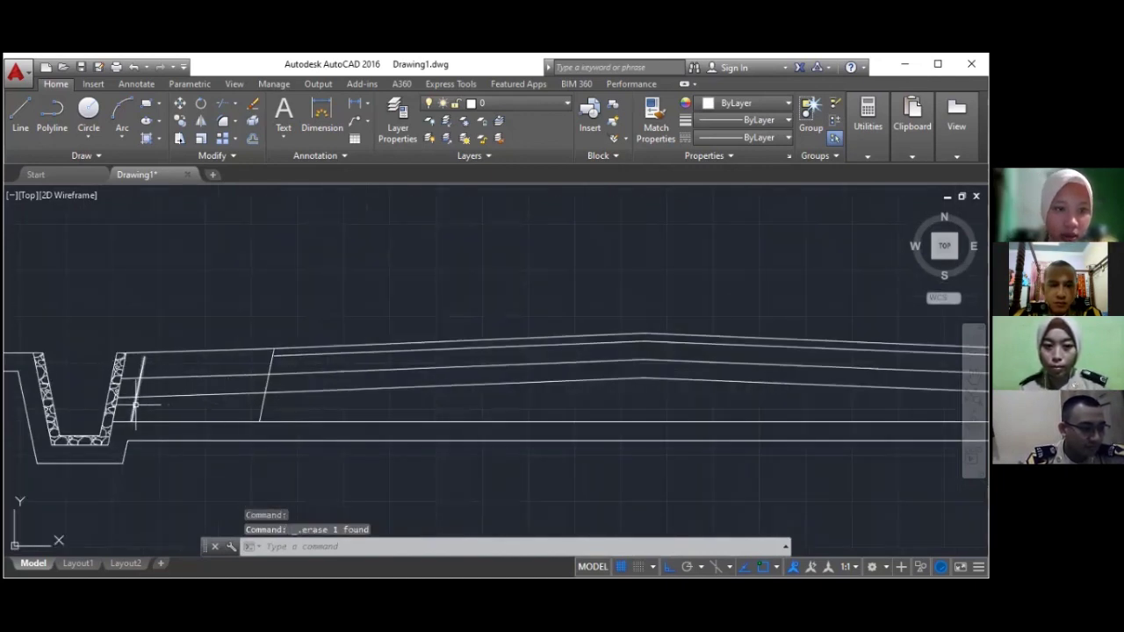
left_click(135, 405)
key("Delete")
scroll(245, 307, "down", 4)
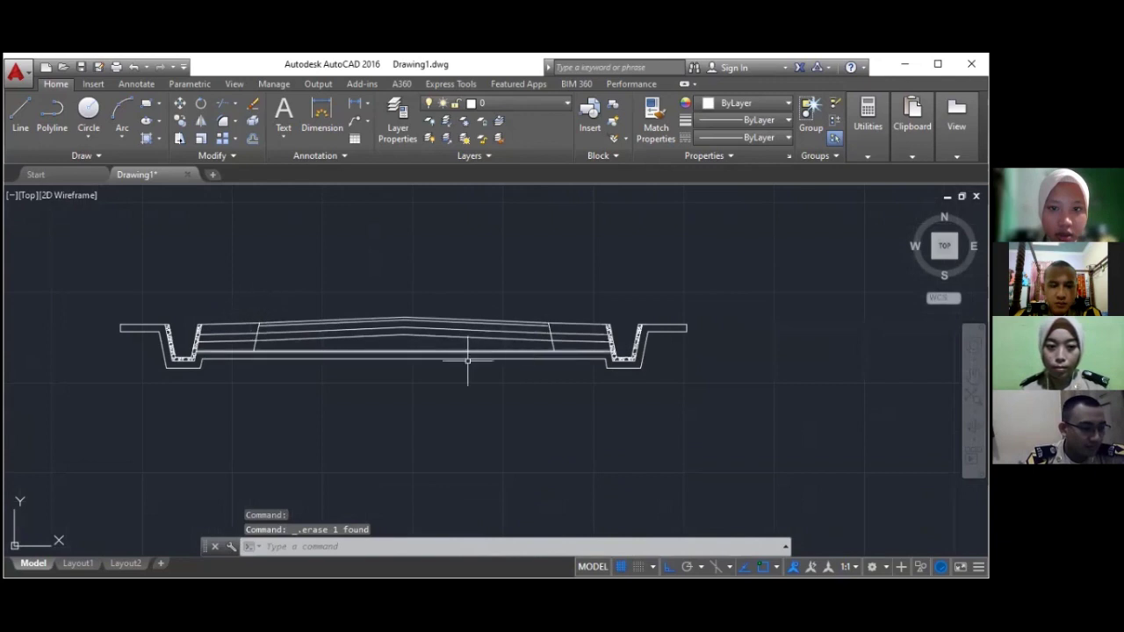
Extend the thin surface layer's lines to the slanted carriageway edges on both sides of the road
scroll(562, 342, "up", 5)
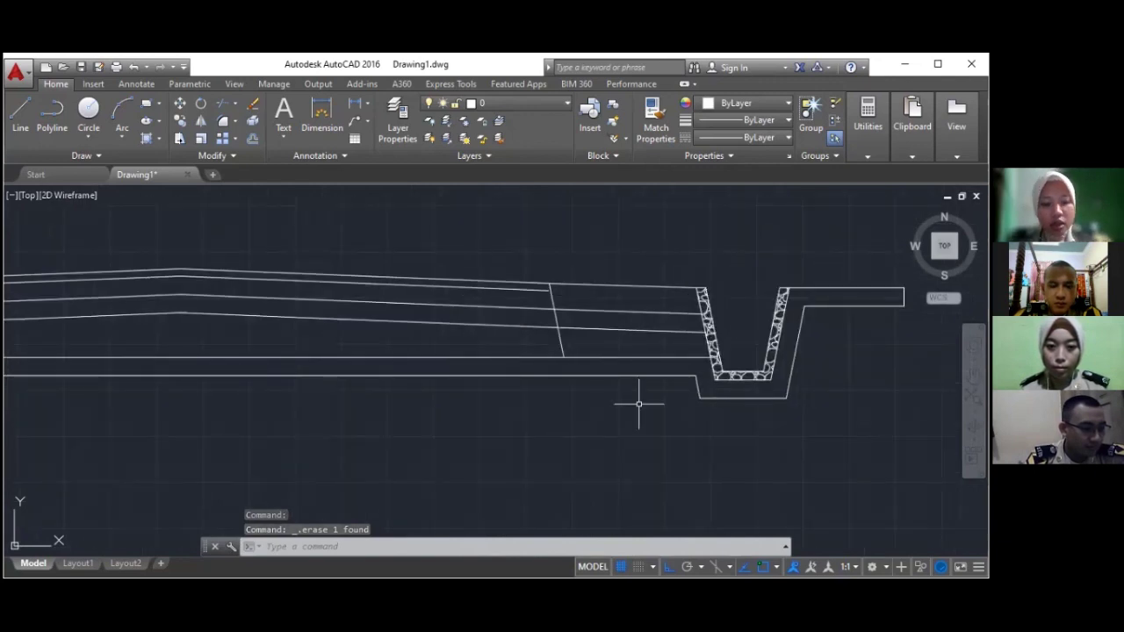
key("Escape")
type("E")
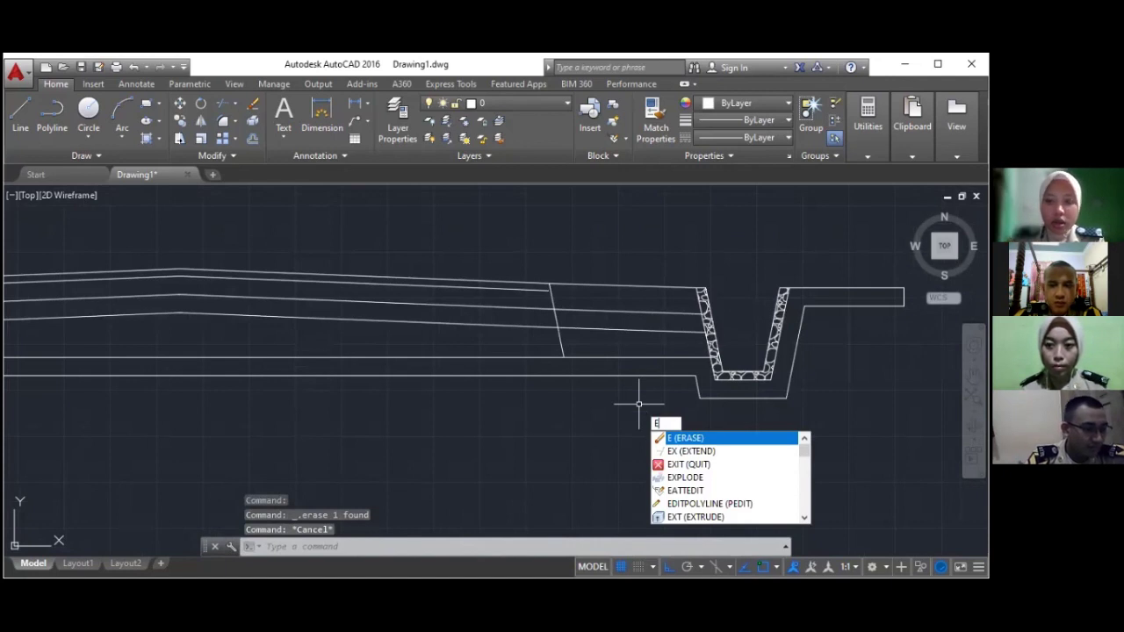
type("X")
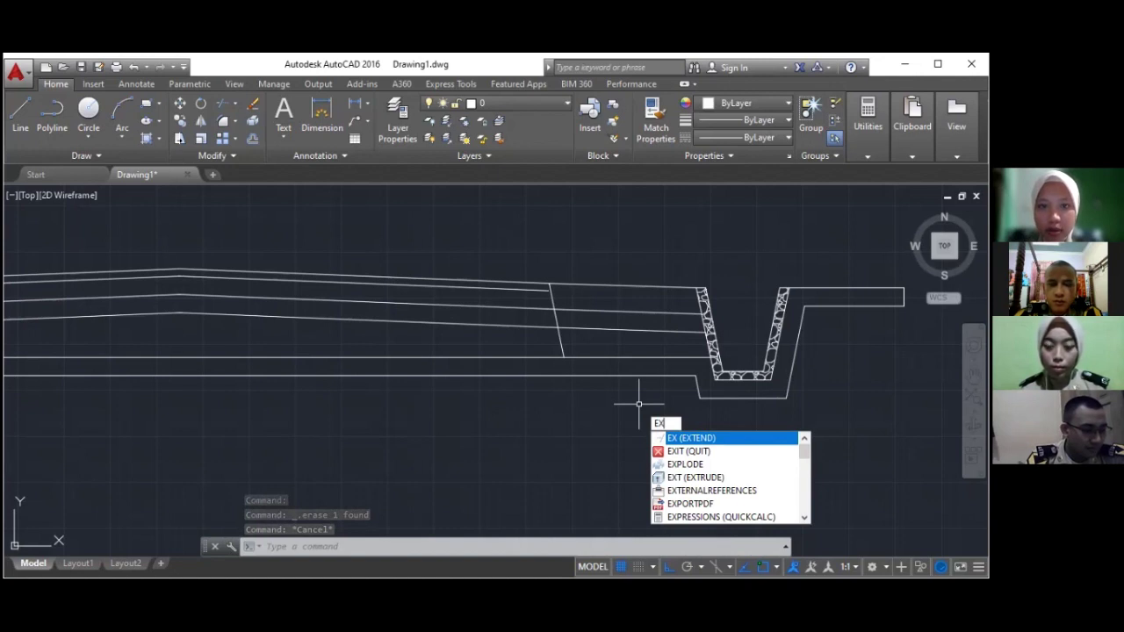
key("Return")
scroll(546, 270, "up", 5)
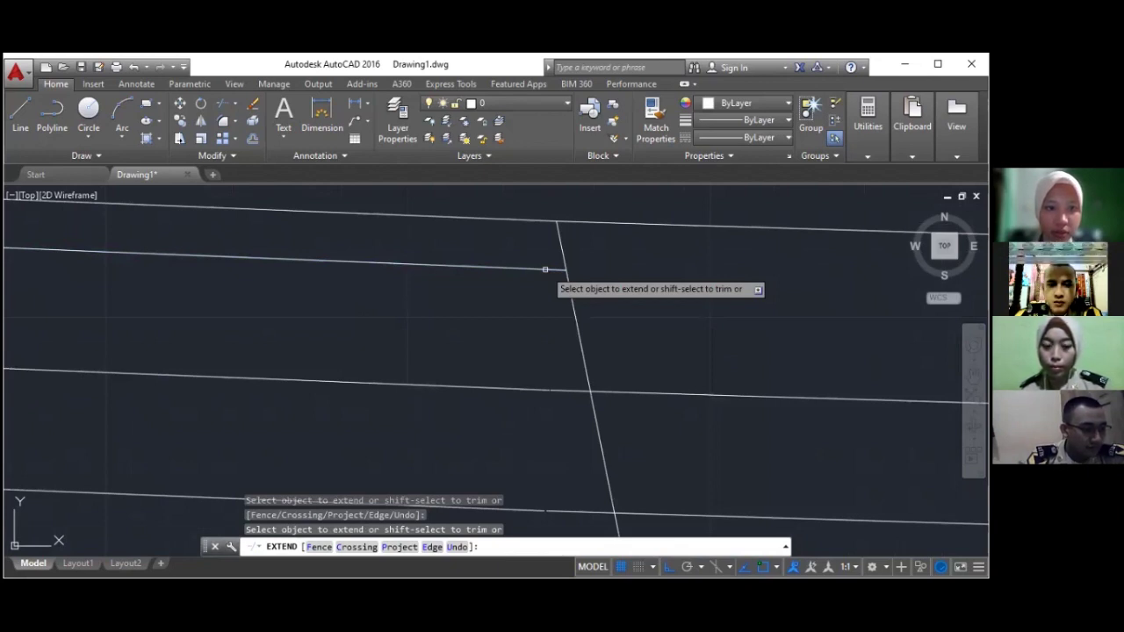
scroll(545, 270, "down", 10)
scroll(309, 340, "up", 5)
scroll(309, 340, "down", 4)
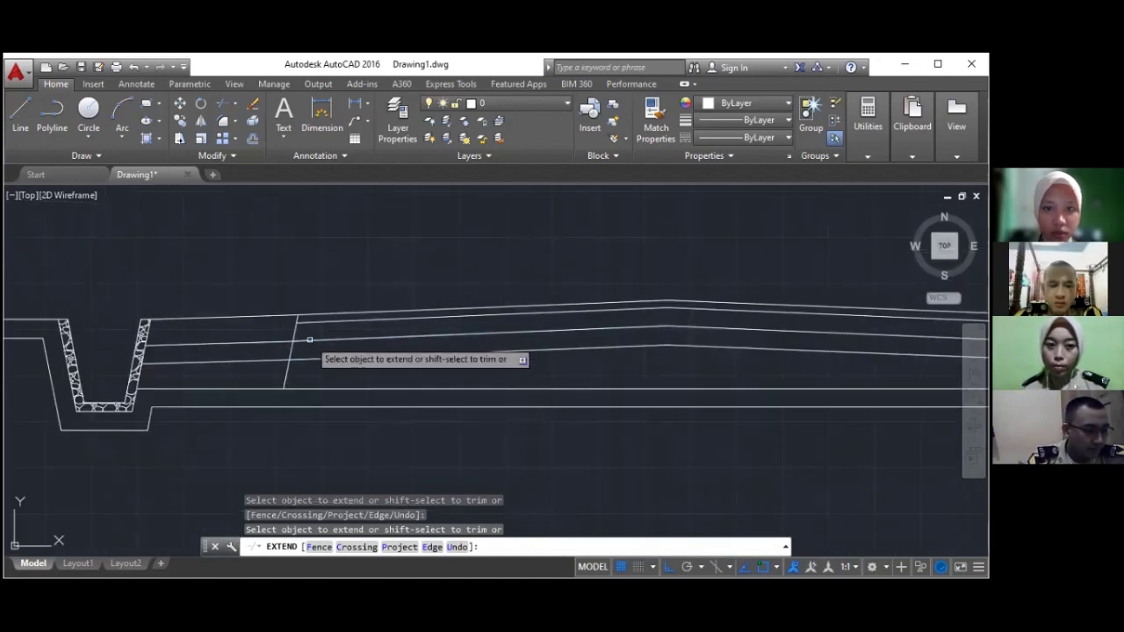
scroll(309, 340, "down", 2)
scroll(627, 335, "up", 4)
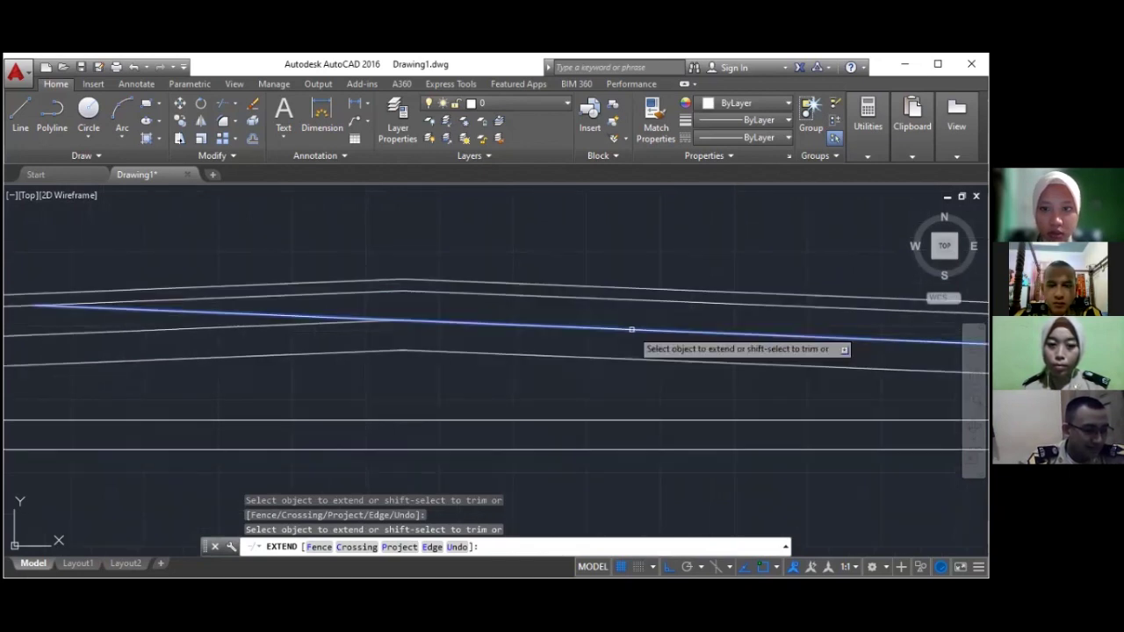
scroll(631, 329, "down", 2)
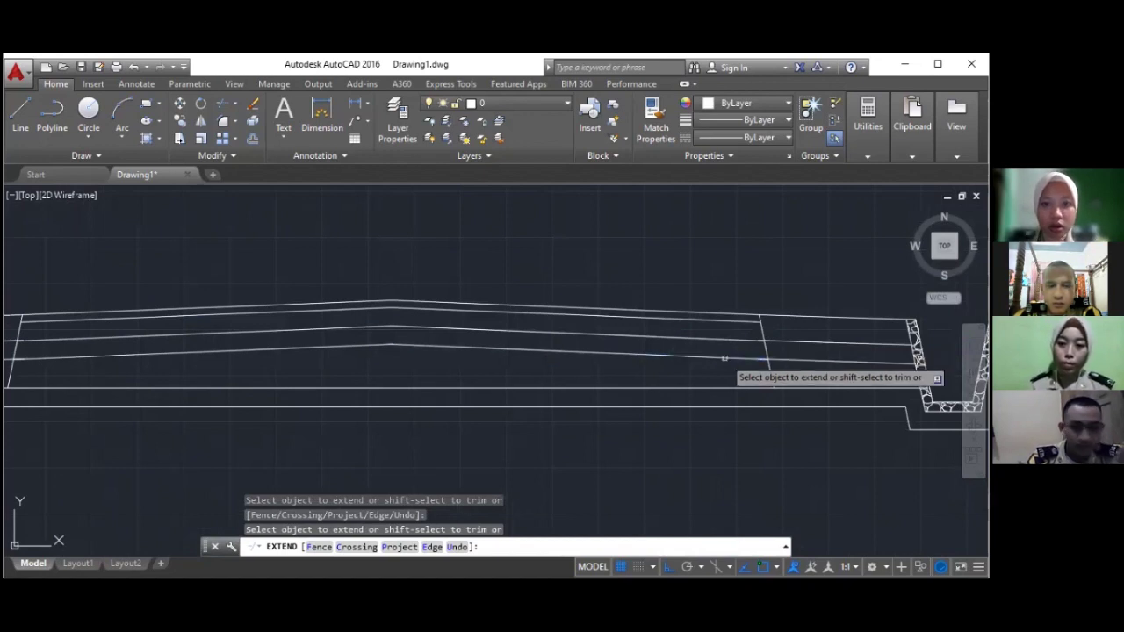
key("Escape")
Inspect the whole cross-section and the foot of the left slanted carriageway edge at the base line
scroll(389, 281, "down", 6)
scroll(330, 298, "up", 2)
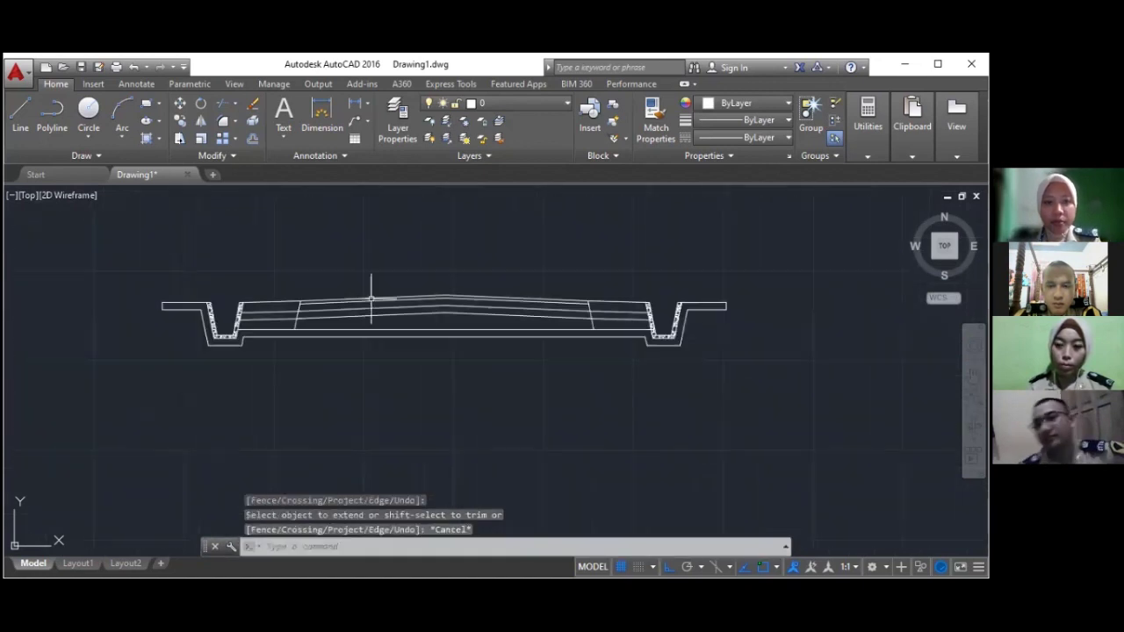
scroll(329, 298, "up", 2)
scroll(329, 298, "down", 2)
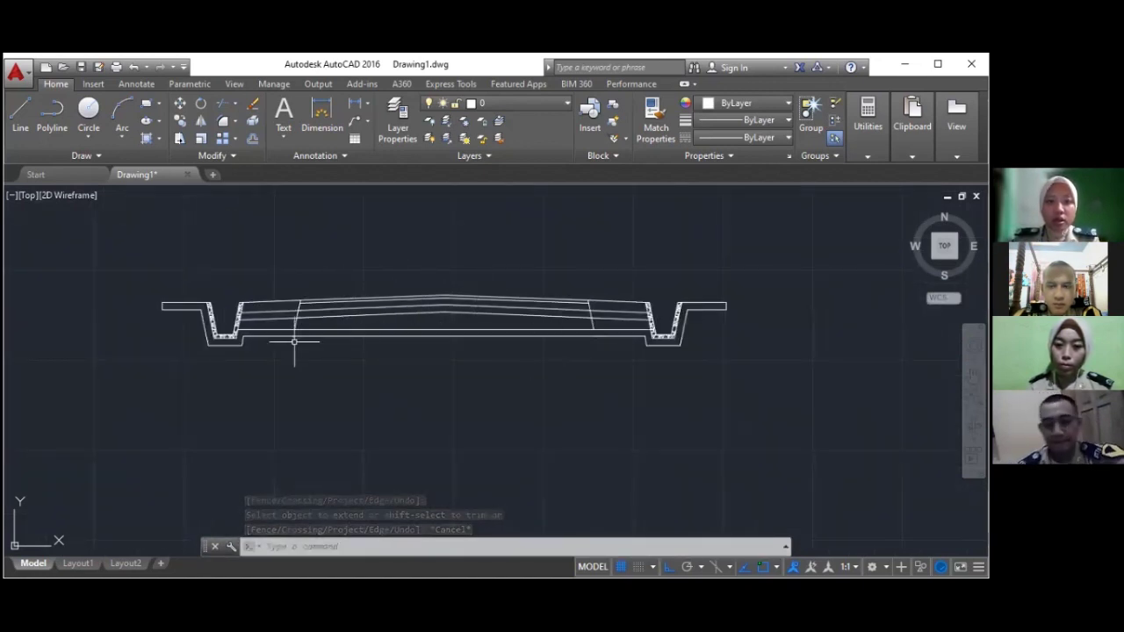
scroll(294, 343, "up", 3)
scroll(293, 340, "up", 3)
scroll(283, 318, "up", 2)
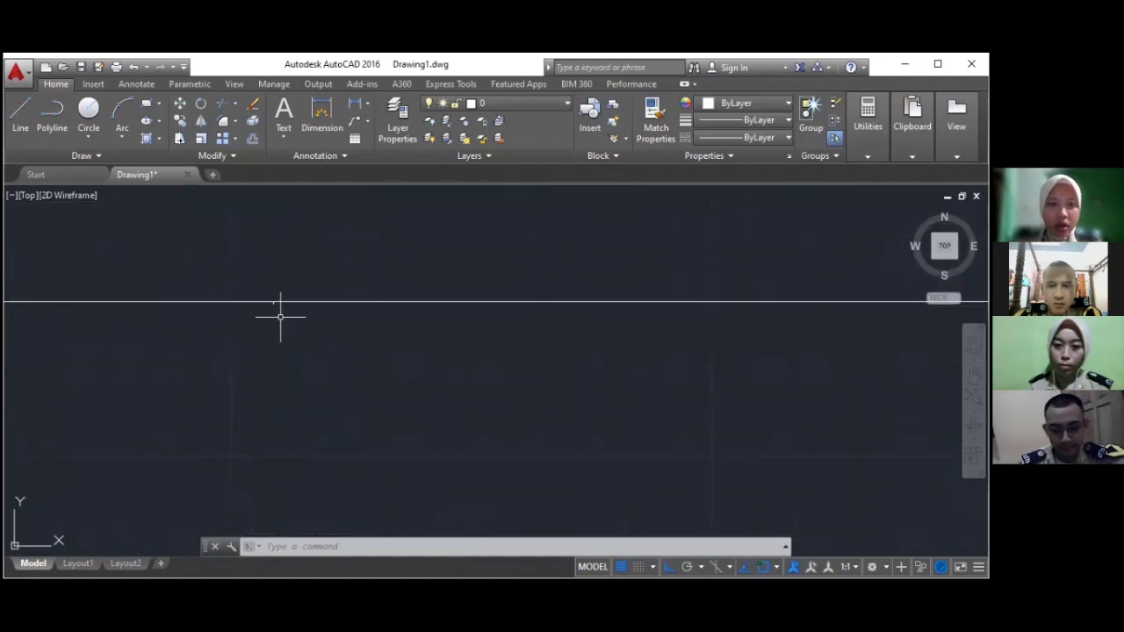
scroll(274, 304, "down", 2)
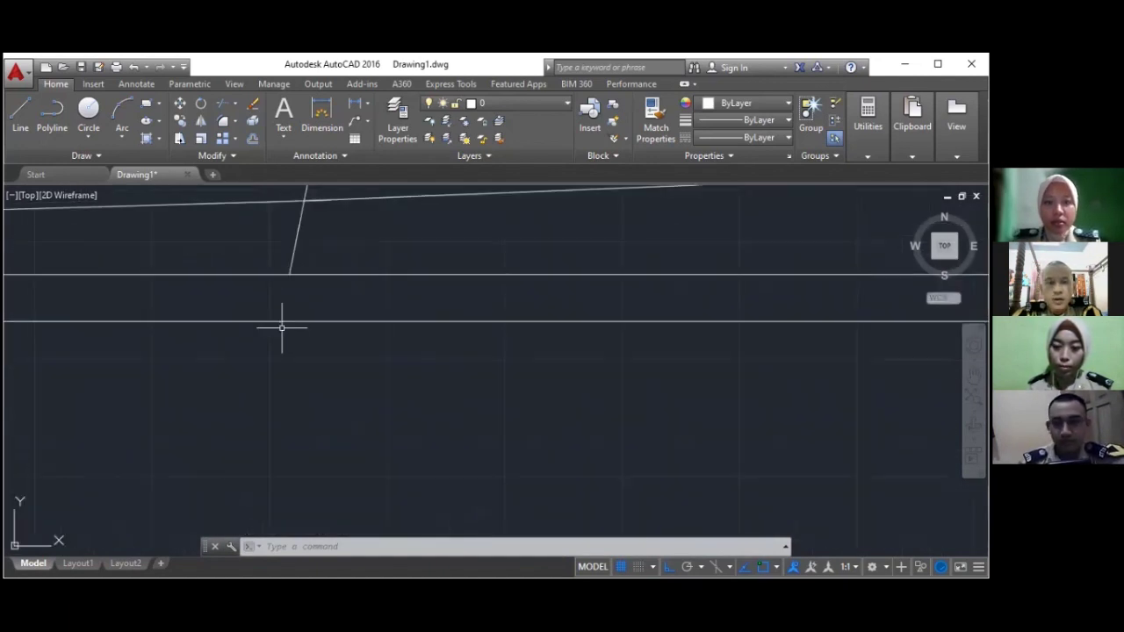
scroll(293, 326, "down", 3)
scroll(450, 295, "down", 3)
scroll(450, 295, "up", 2)
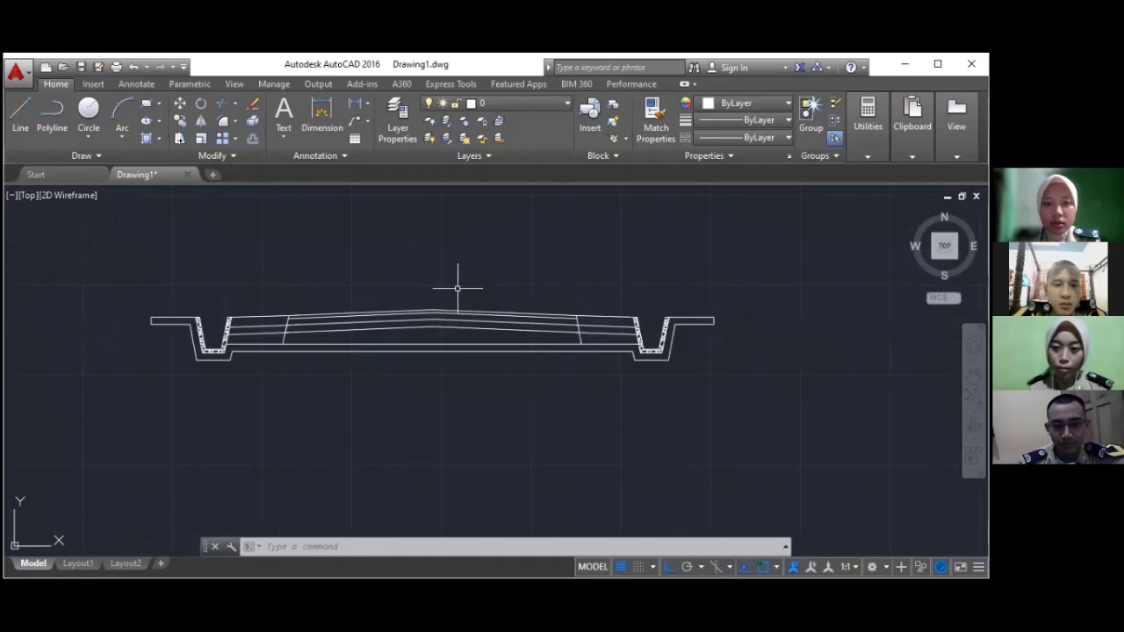
left_click(504, 263)
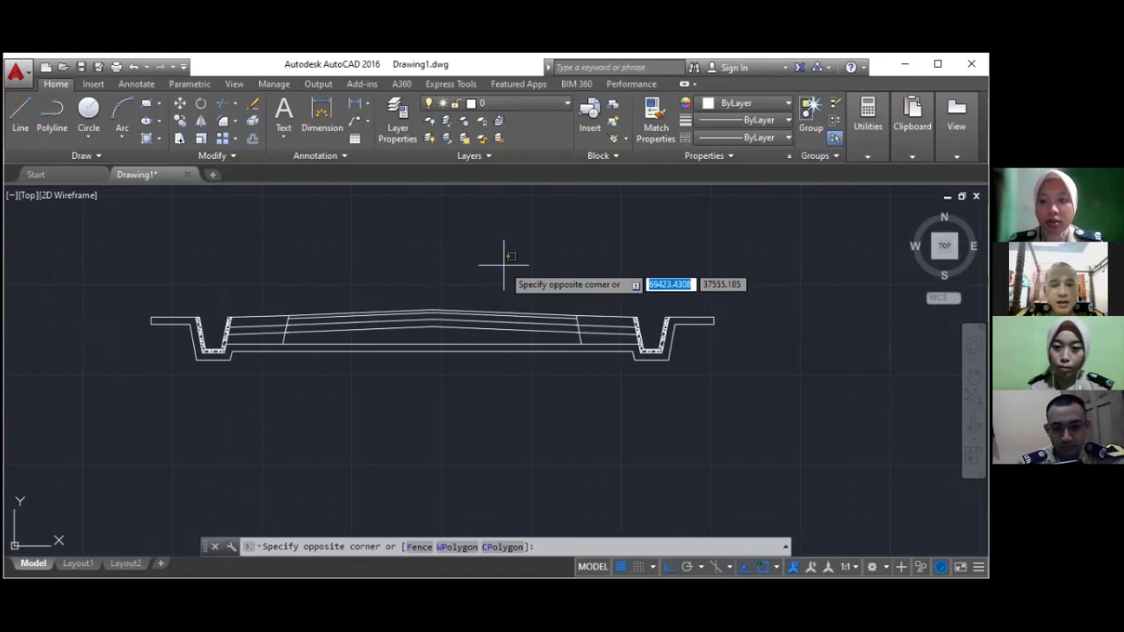
left_click(434, 297)
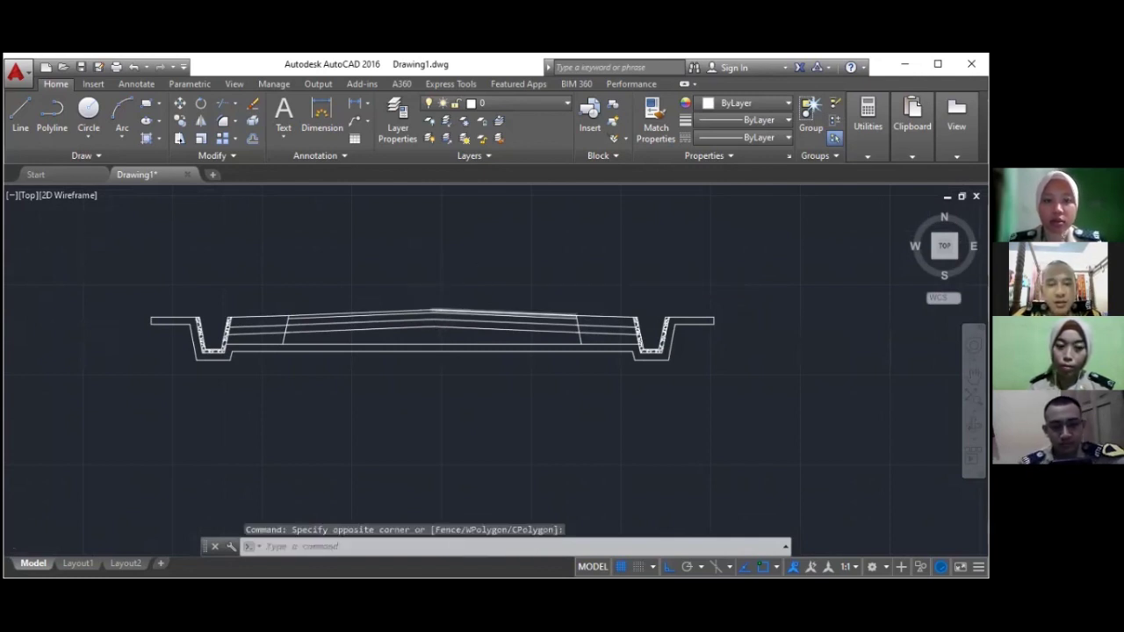
scroll(443, 299, "up", 2)
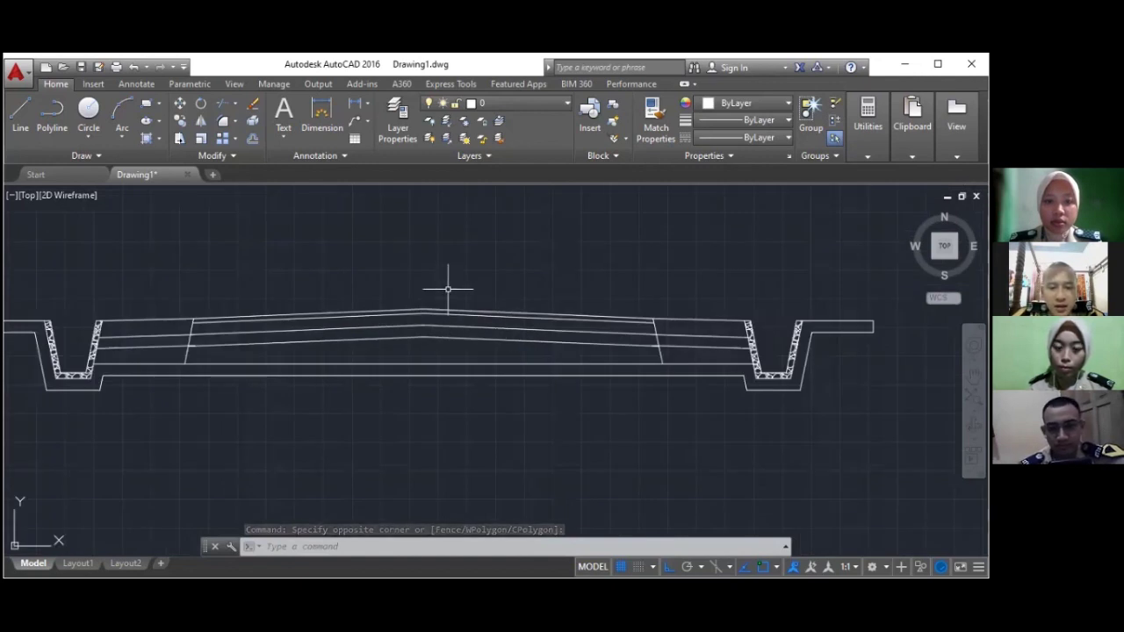
scroll(515, 301, "up", 2)
scroll(499, 301, "down", 2)
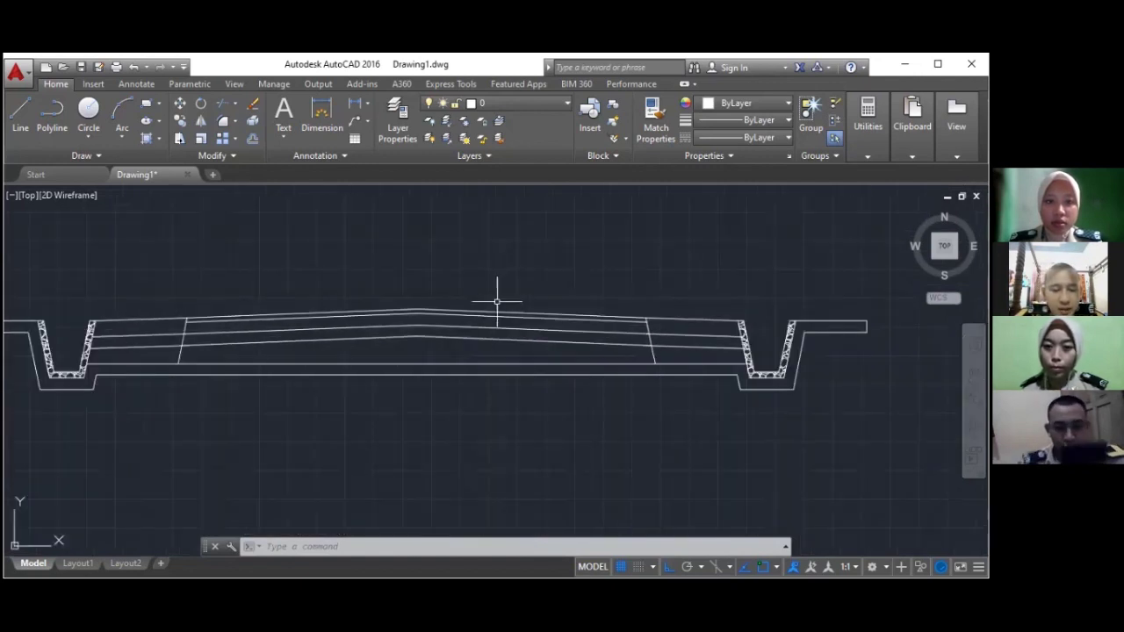
left_click(446, 289)
key("Escape")
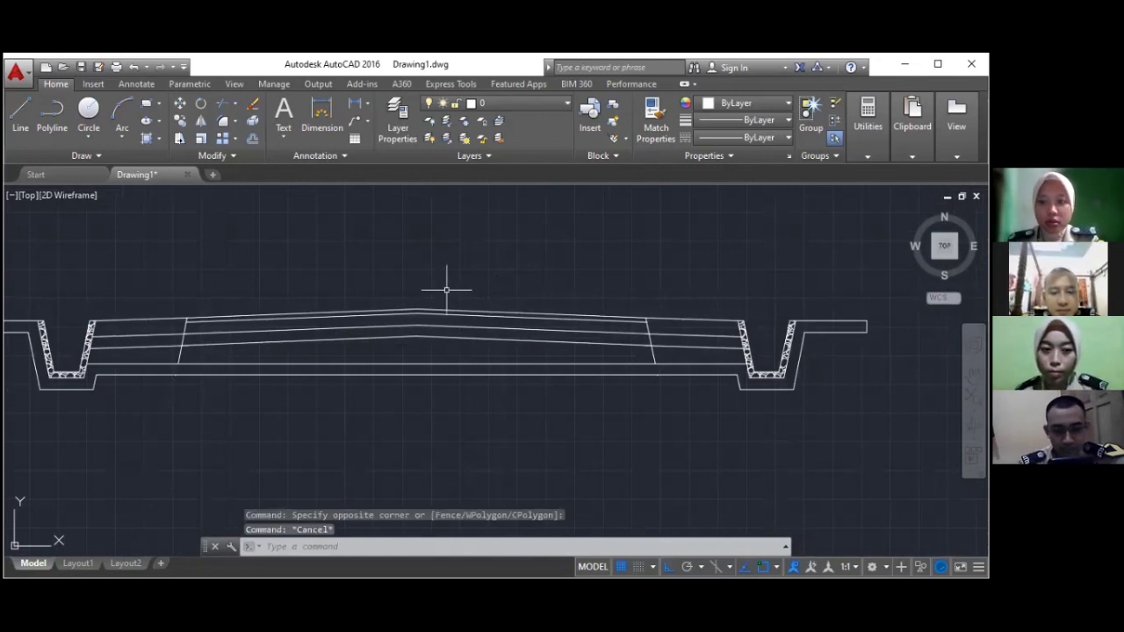
Hatch the thin surface layer between the slanted carriageway edges with the SOLID pattern
type("H")
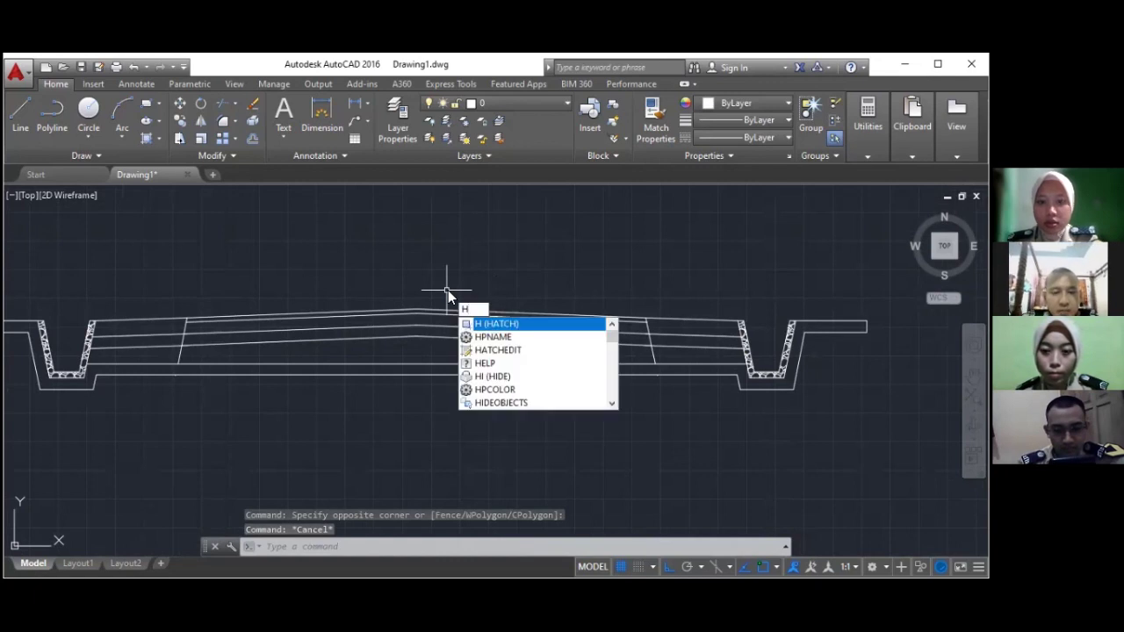
key("Return")
left_click(337, 142)
scroll(290, 220, "up", 5)
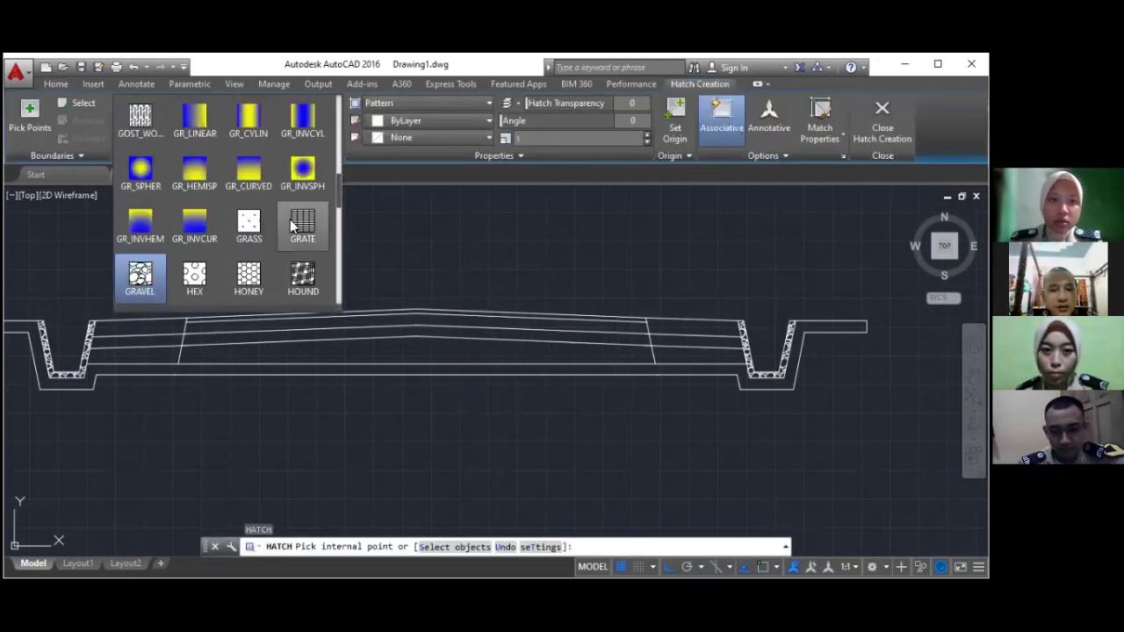
scroll(293, 225, "up", 5)
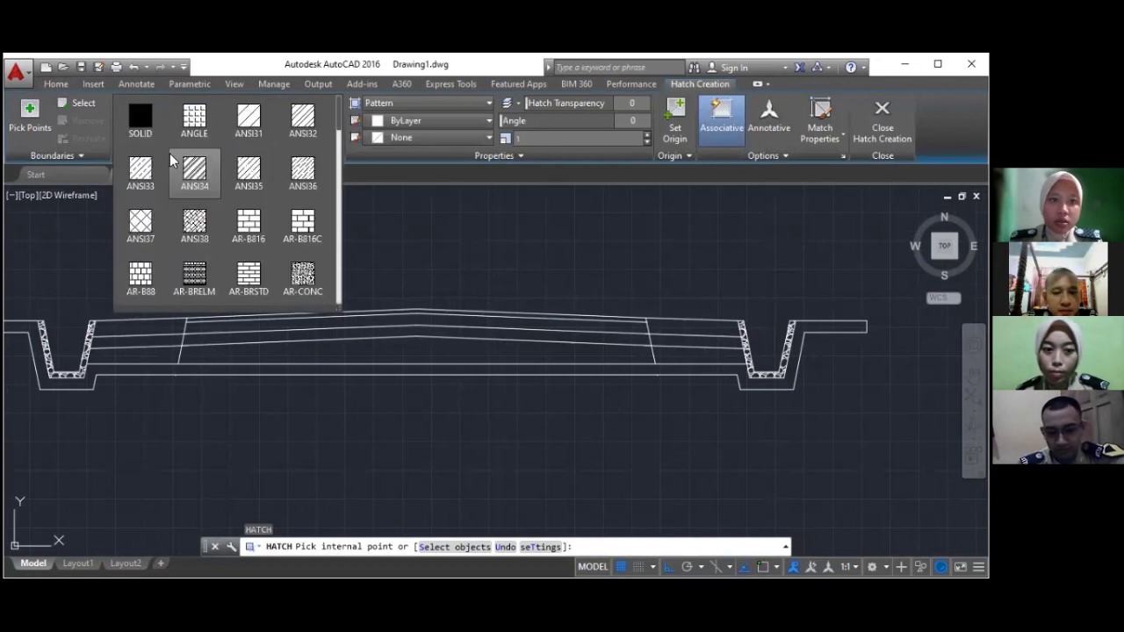
left_click(145, 129)
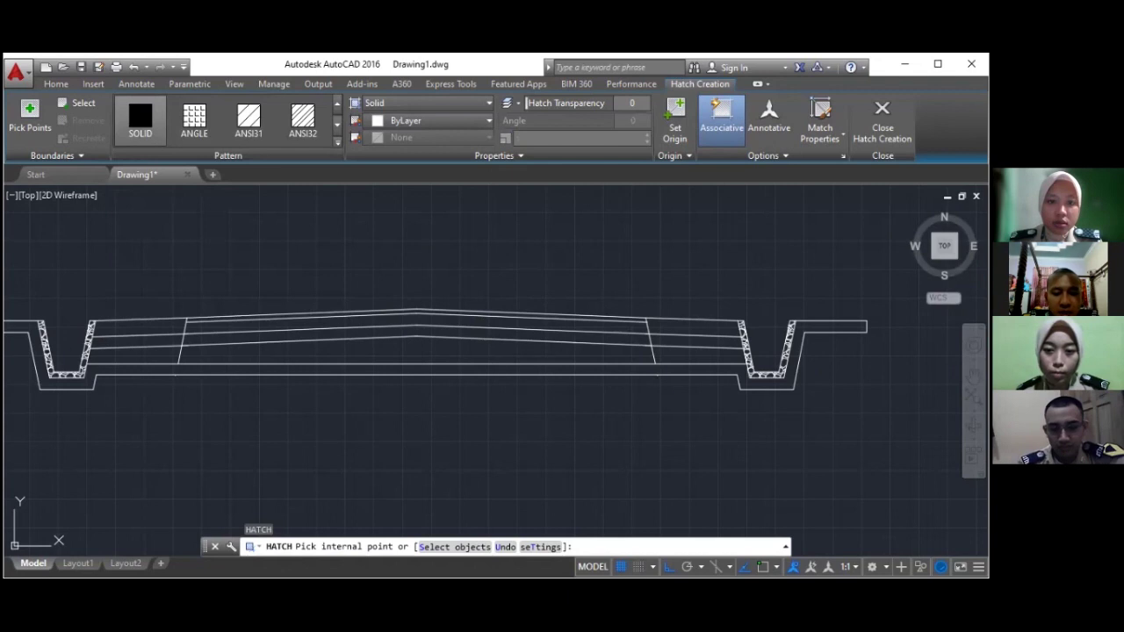
scroll(418, 316, "up", 4)
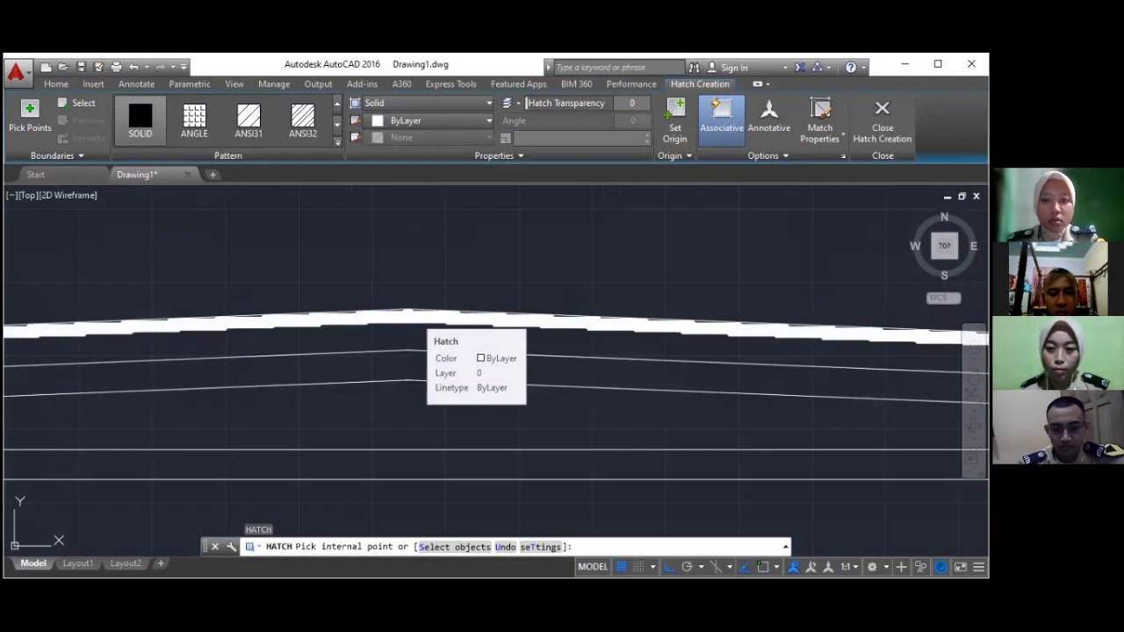
key("Escape")
scroll(504, 378, "down", 3)
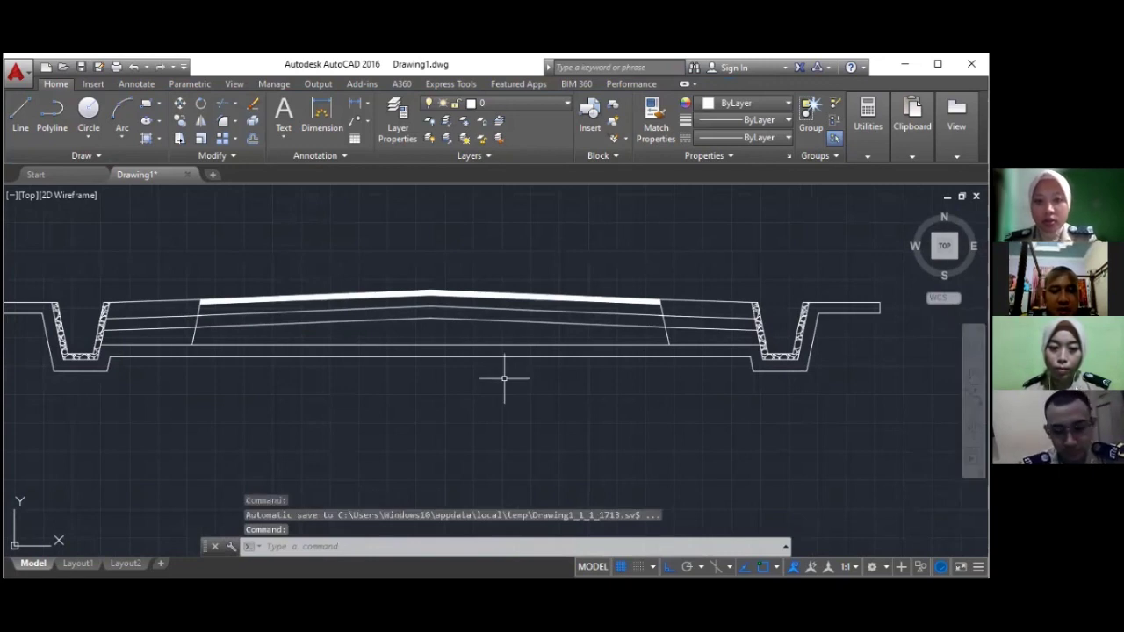
Hatch the pavement layer directly below the solid surface with the ANSI31 pattern at scale 2
type("h")
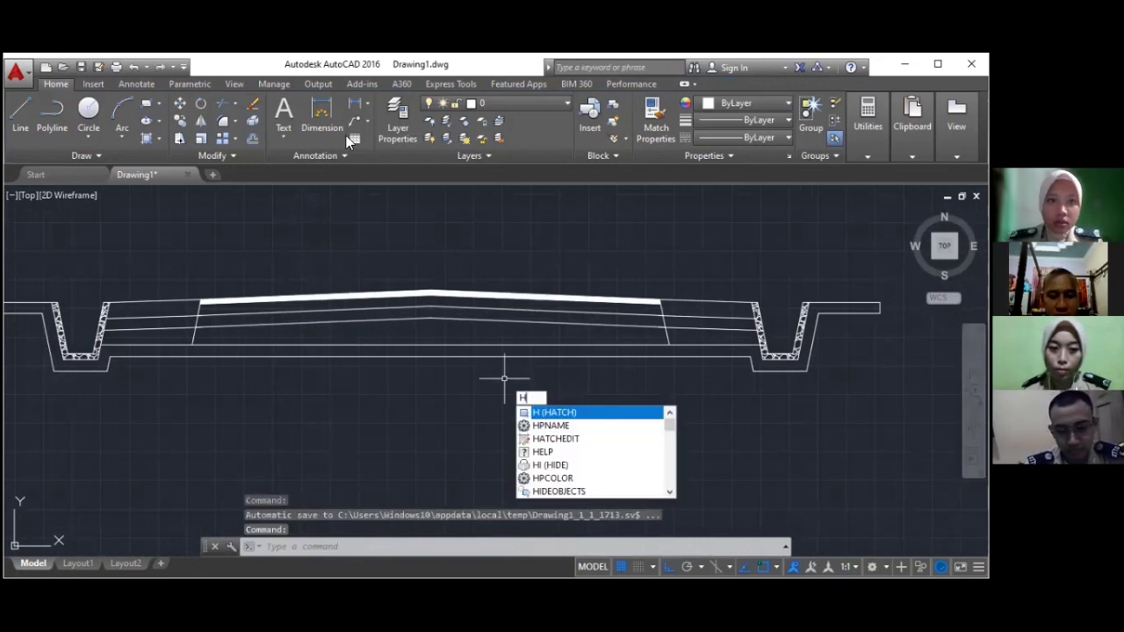
key("Return")
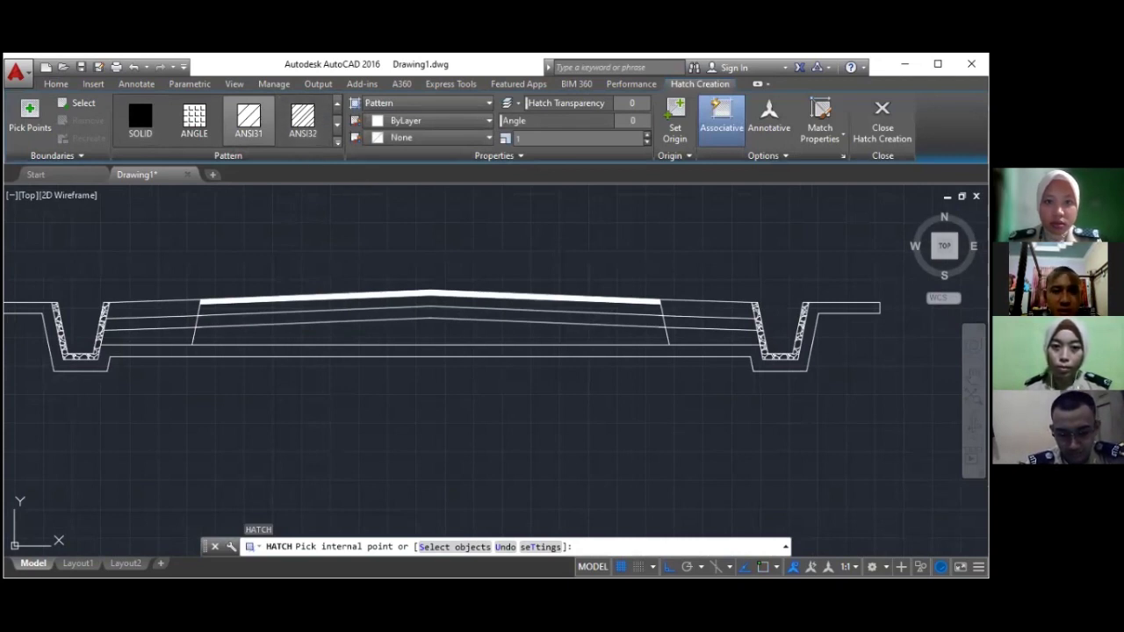
scroll(485, 301, "up", 4)
left_click(483, 299)
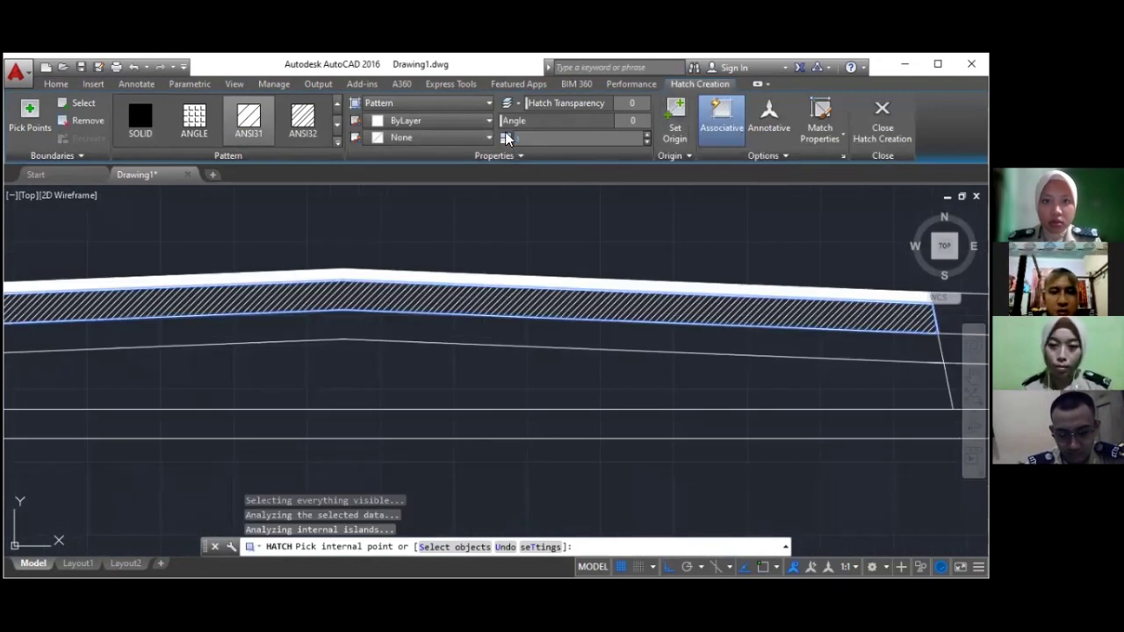
key("Return")
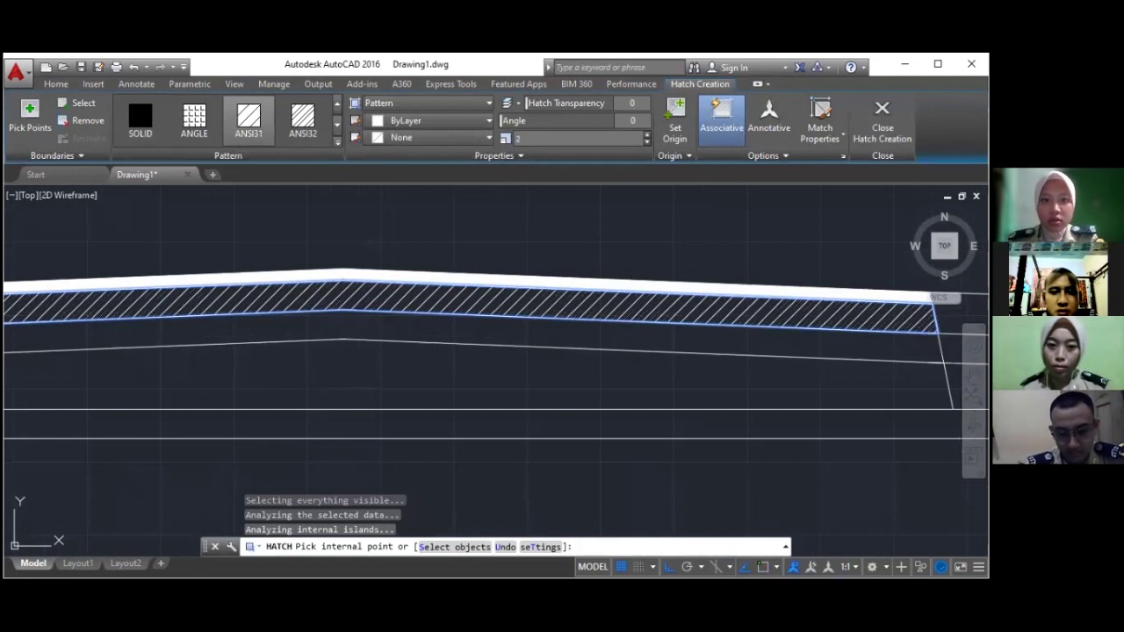
key("Escape")
scroll(505, 250, "down", 4)
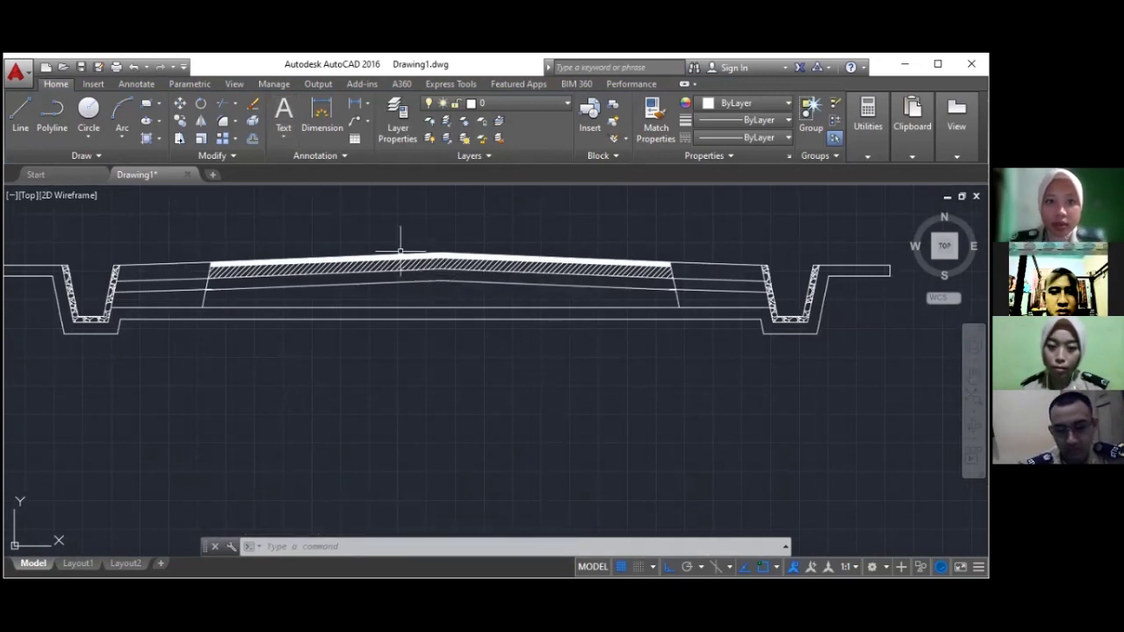
Hatch the pavement layer below the diagonal-lined one with the GRAVEL pattern at scale 1
type("H")
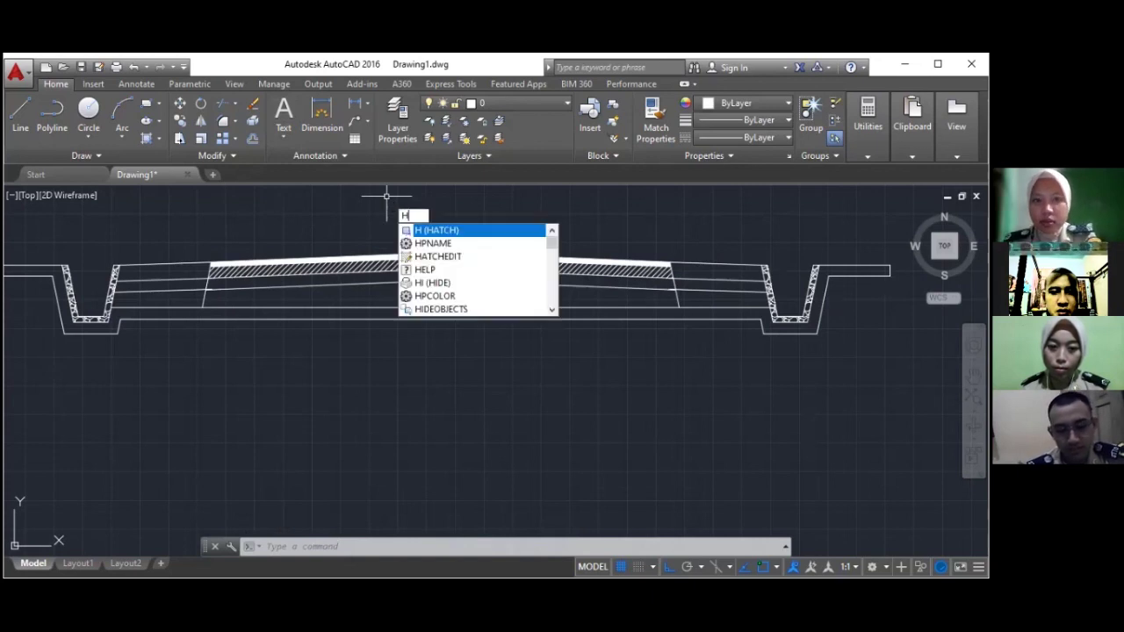
key("Return")
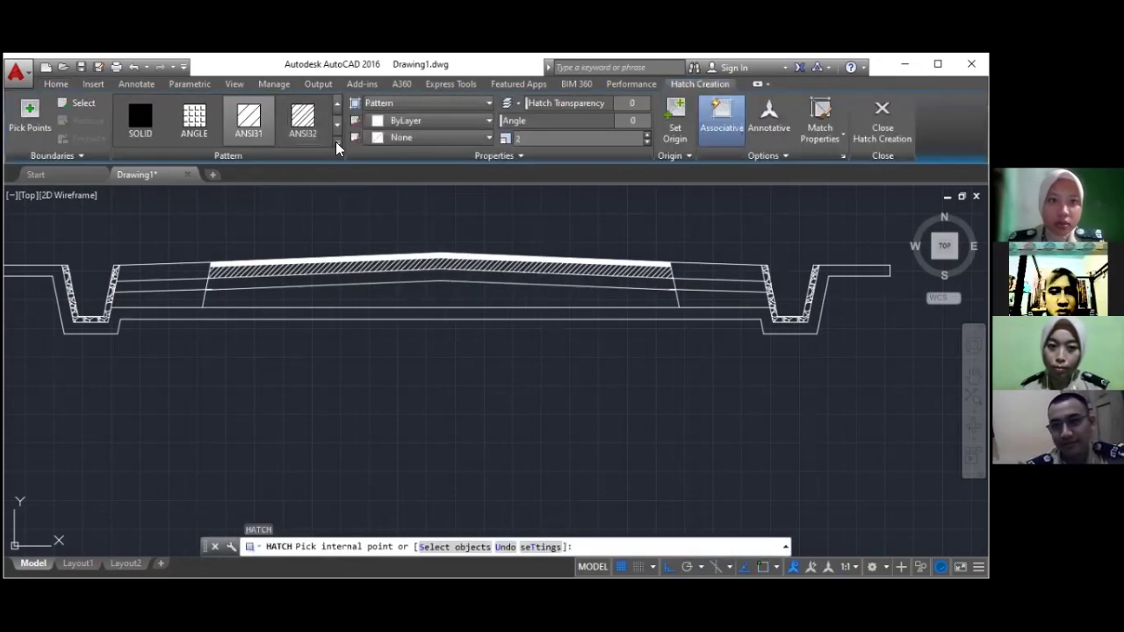
left_click(337, 142)
scroll(178, 226, "down", 8)
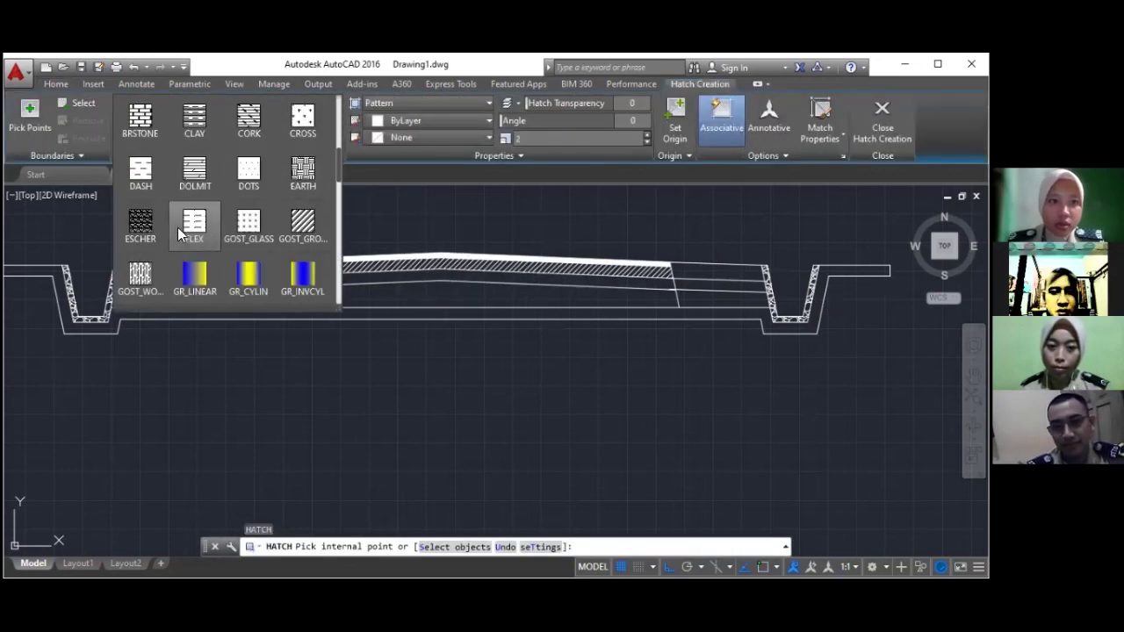
scroll(166, 233, "down", 2)
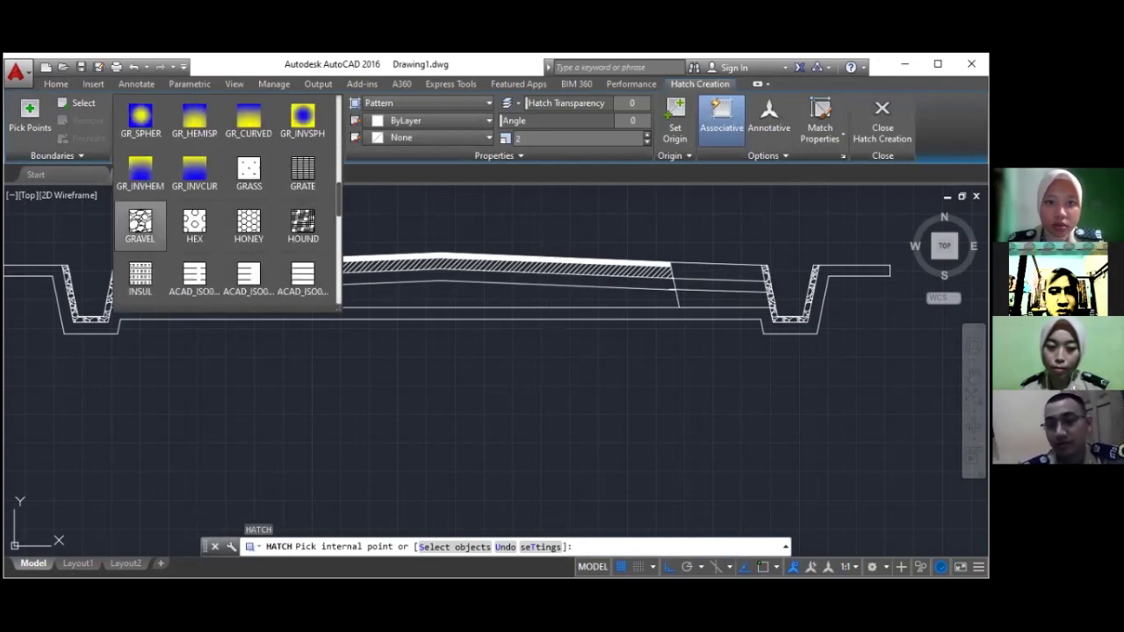
left_click(141, 225)
scroll(473, 260, "up", 2)
left_click(473, 286)
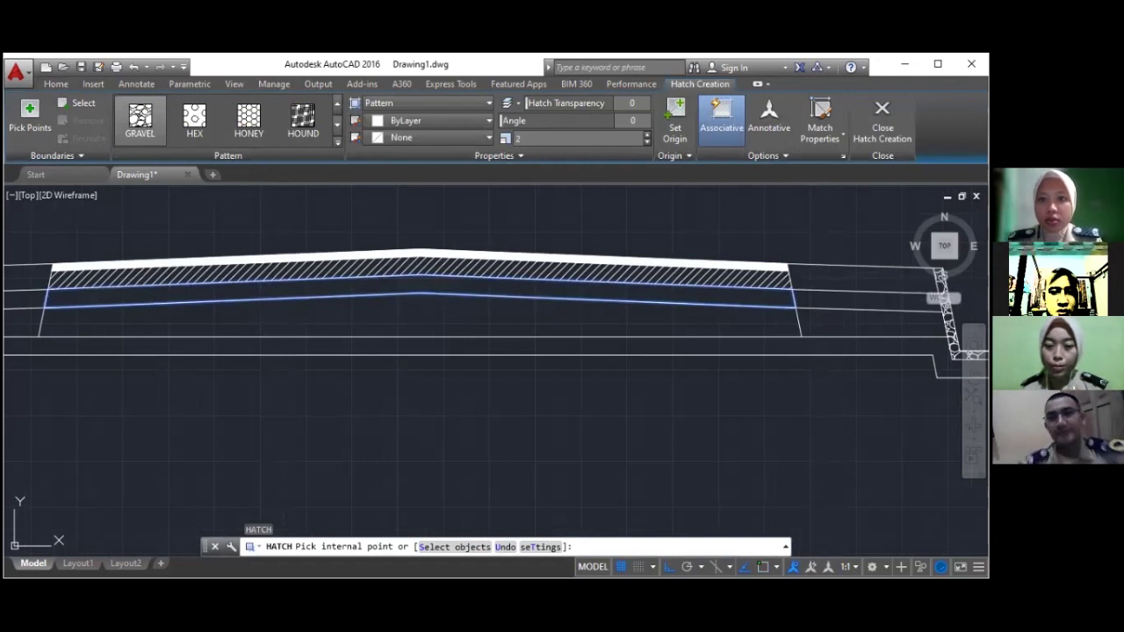
left_click(647, 143)
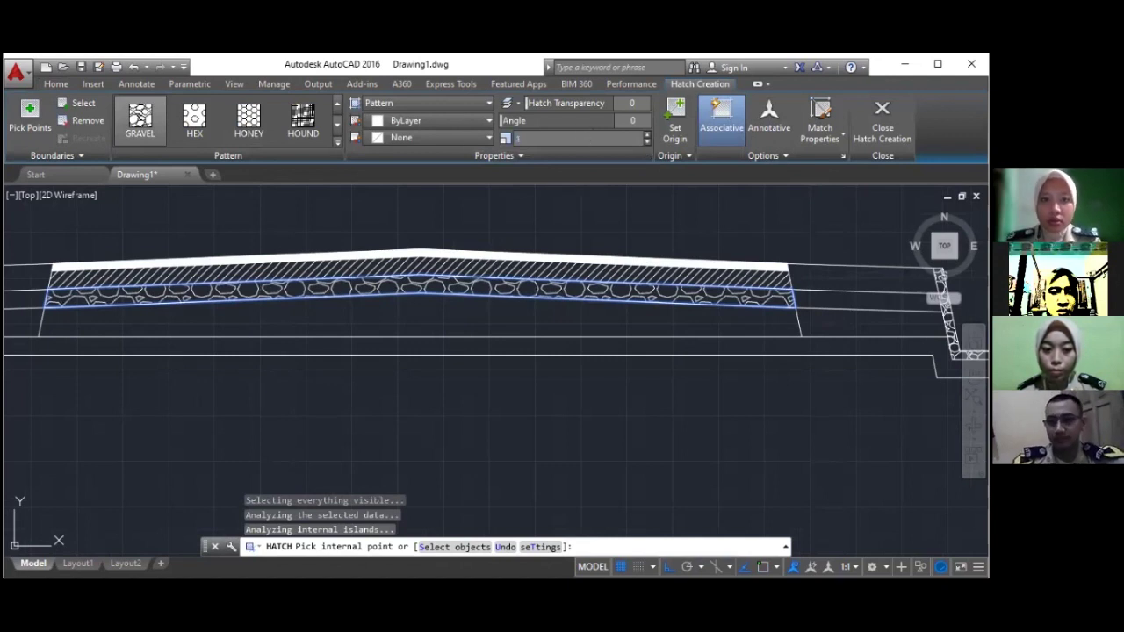
key("Escape")
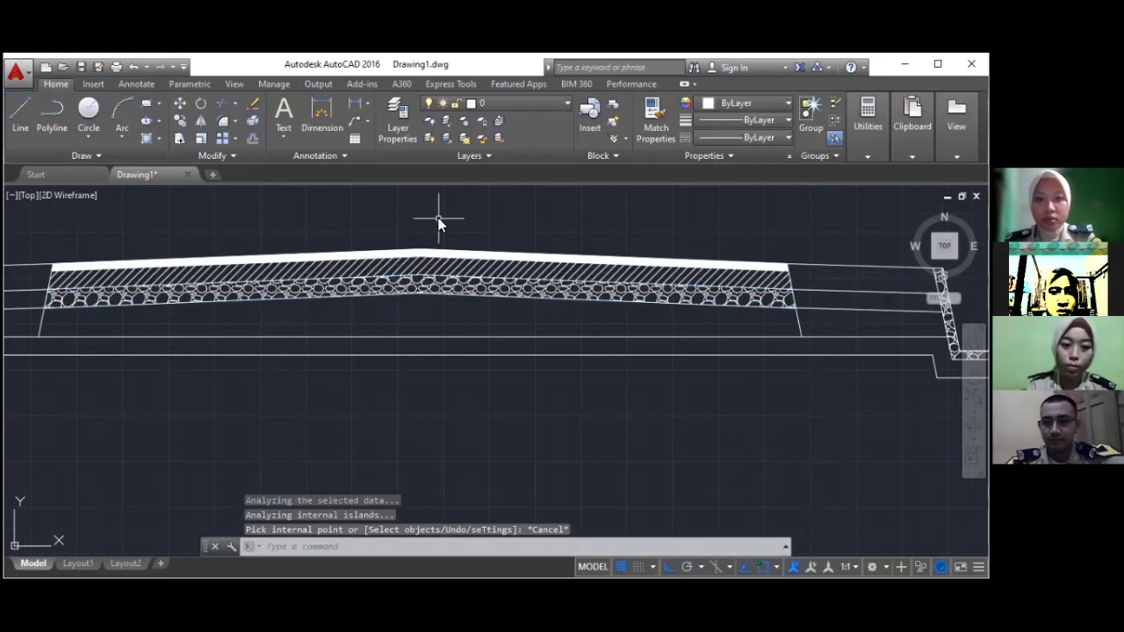
Hatch the lowest pavement layer, between the slanted edges and the upper base line, with the GRAVEL pattern at scale 2
type("H")
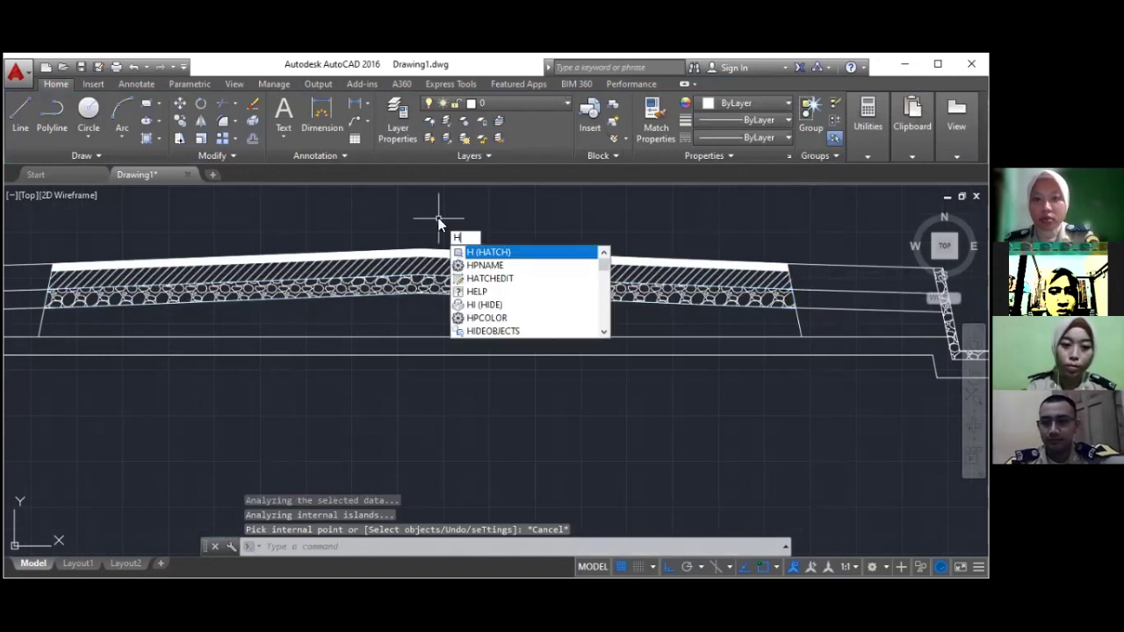
key("Return")
left_click(337, 144)
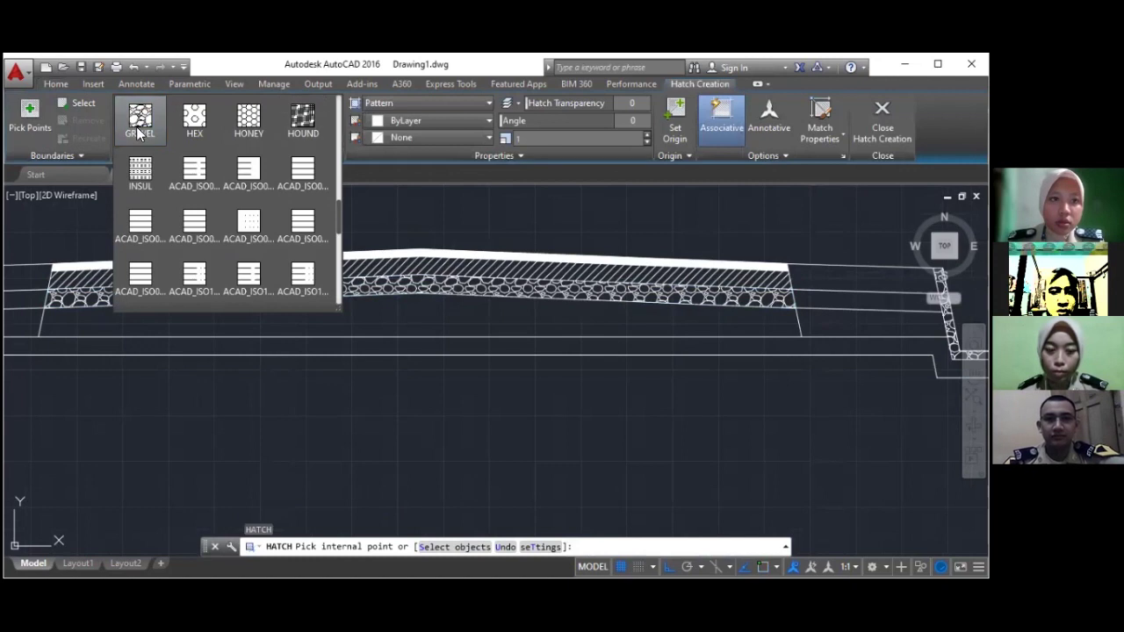
left_click(137, 128)
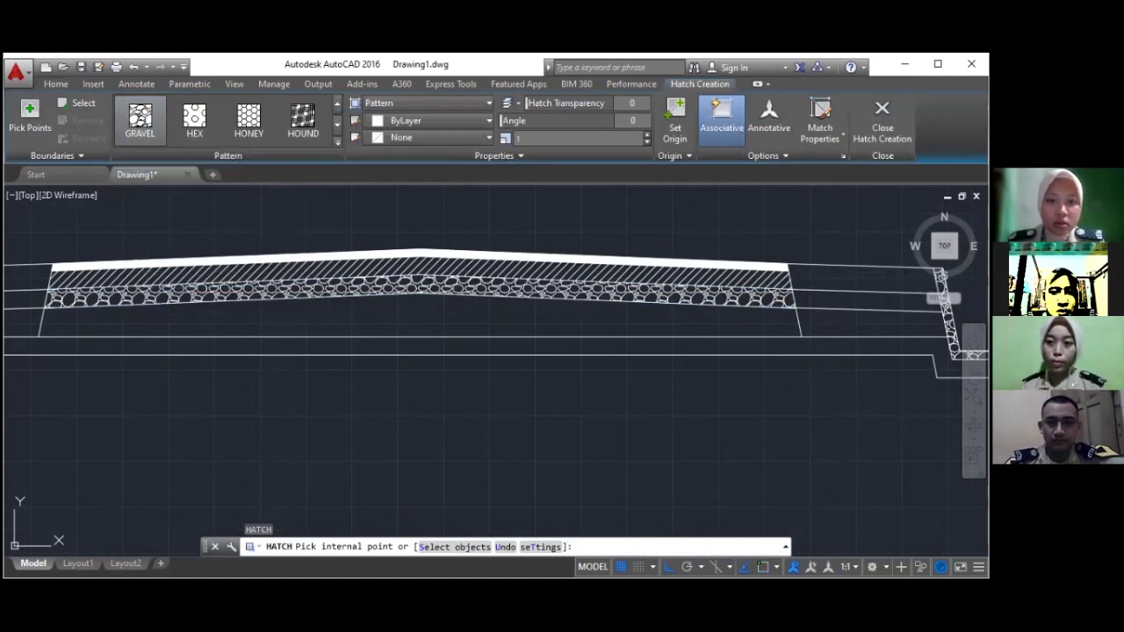
left_click(403, 339)
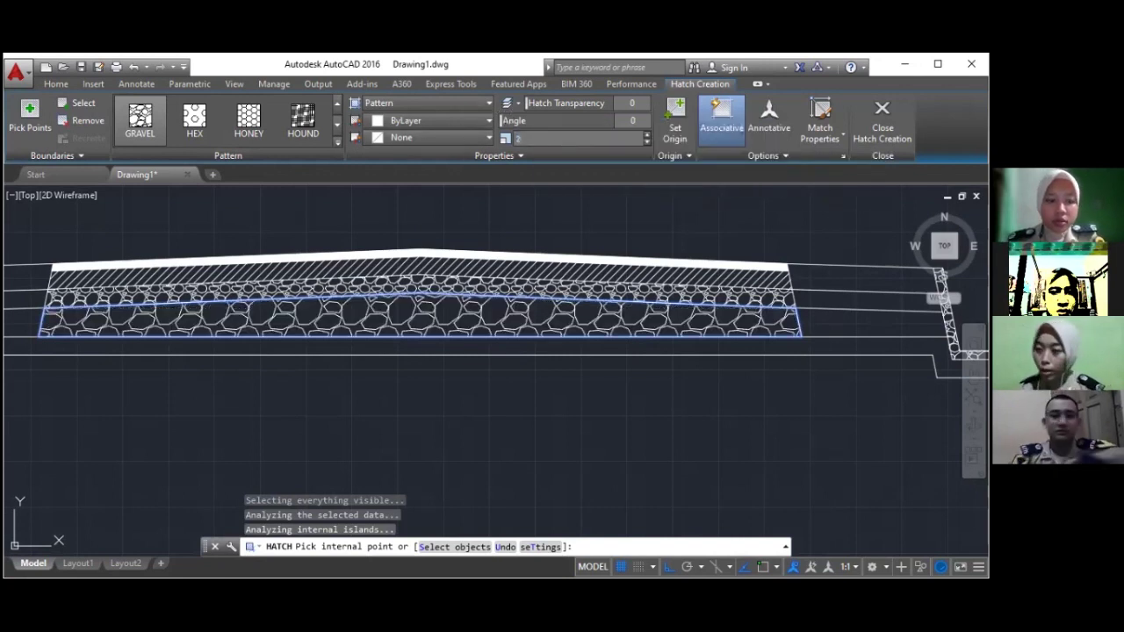
key("Escape")
scroll(477, 233, "down", 2)
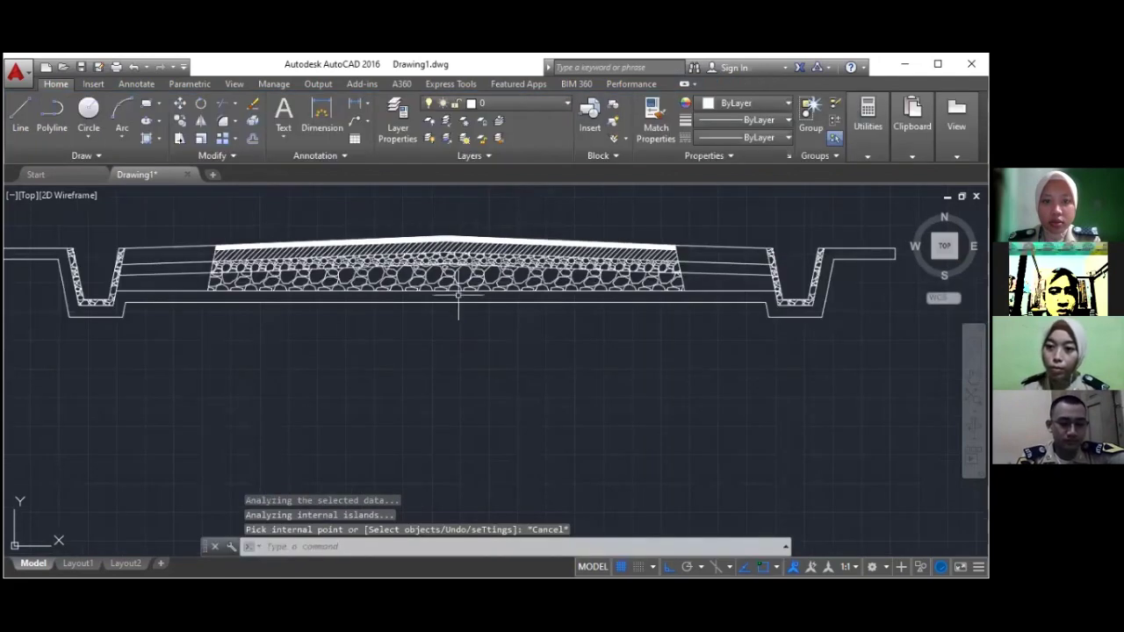
Hatch the closed ground band under the road and around the channels with ANSI37 at scale 2 and angle 45
scroll(454, 301, "up", 2)
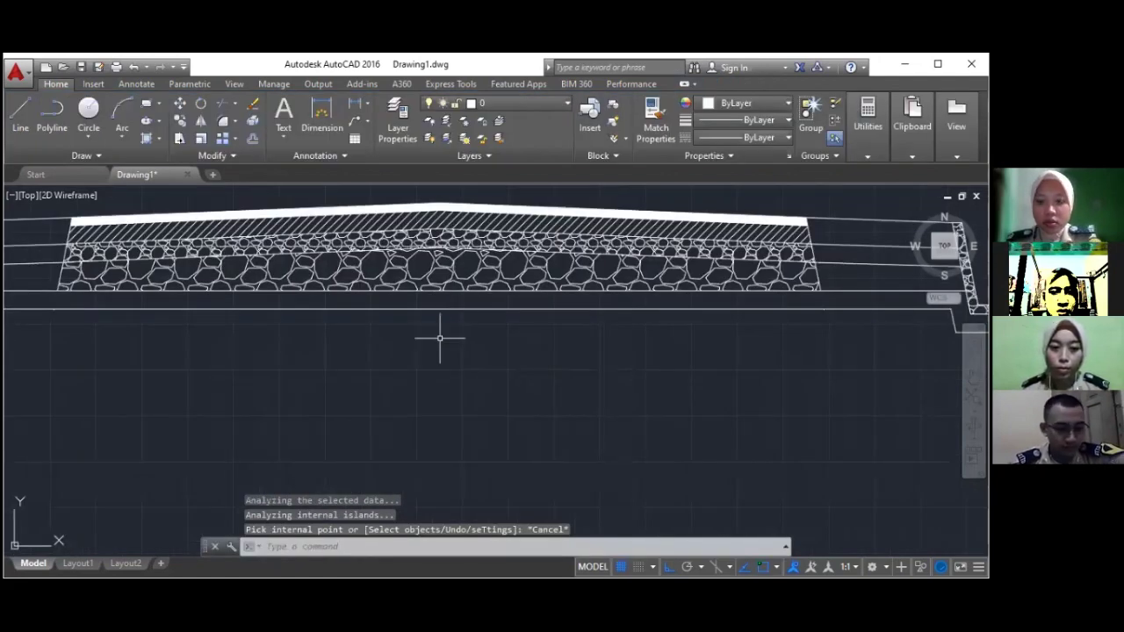
type("H")
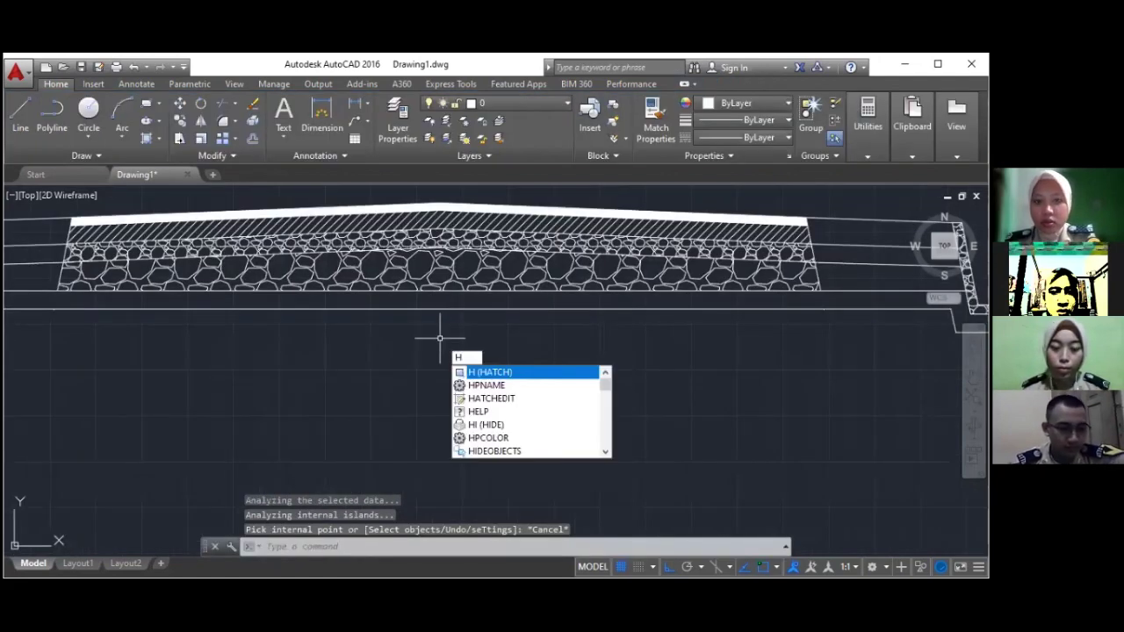
key("Return")
left_click(340, 139)
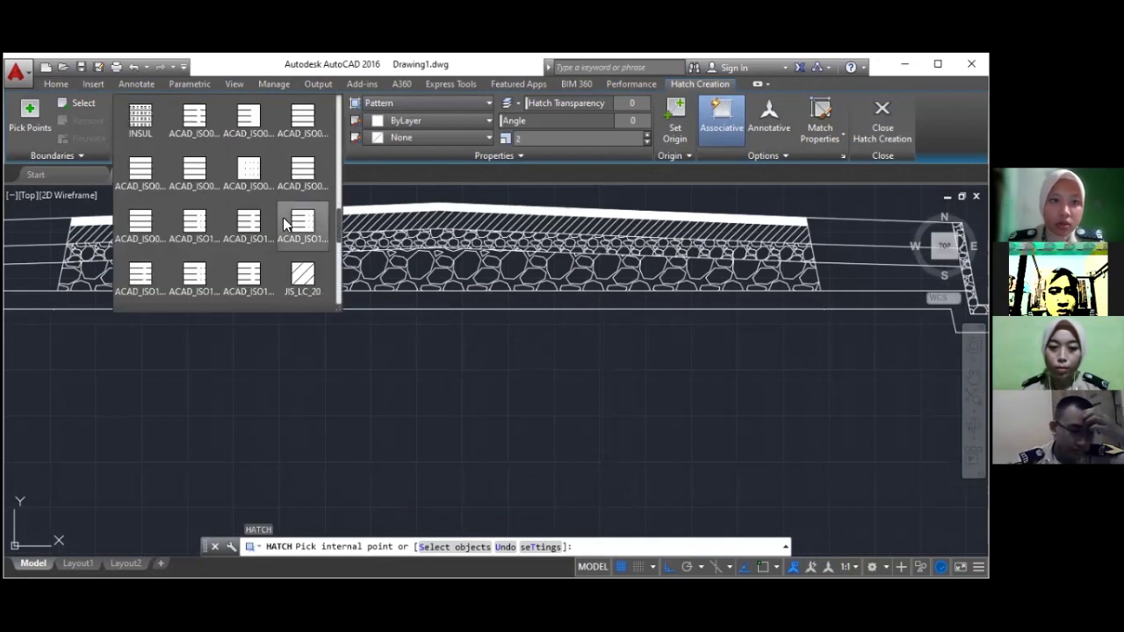
scroll(273, 218, "down", 2)
scroll(274, 218, "up", 5)
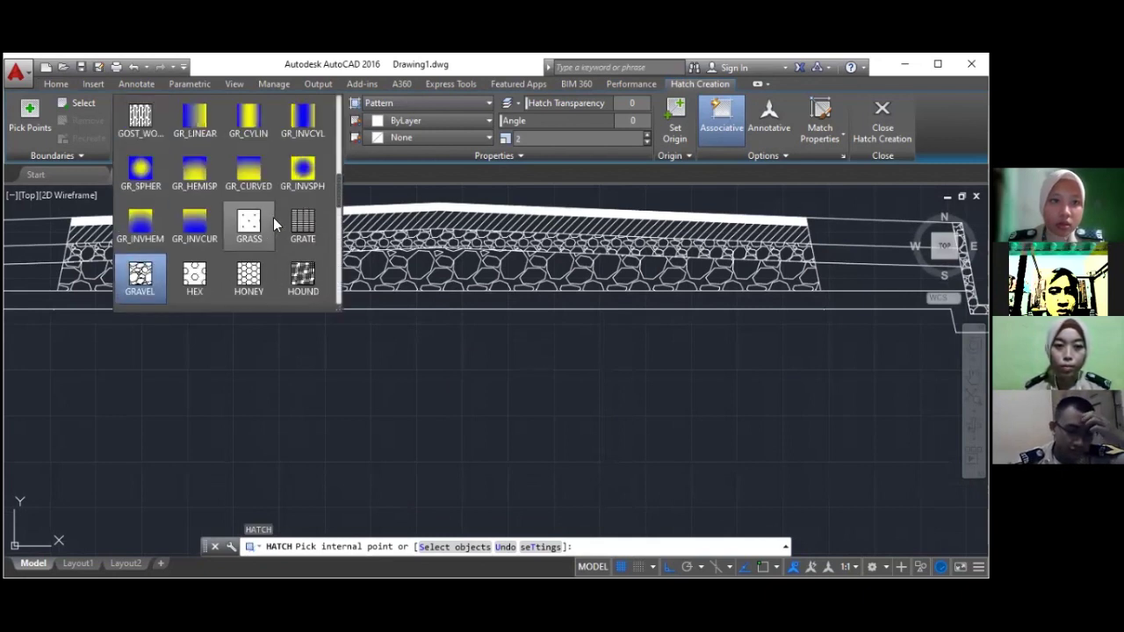
scroll(273, 218, "up", 5)
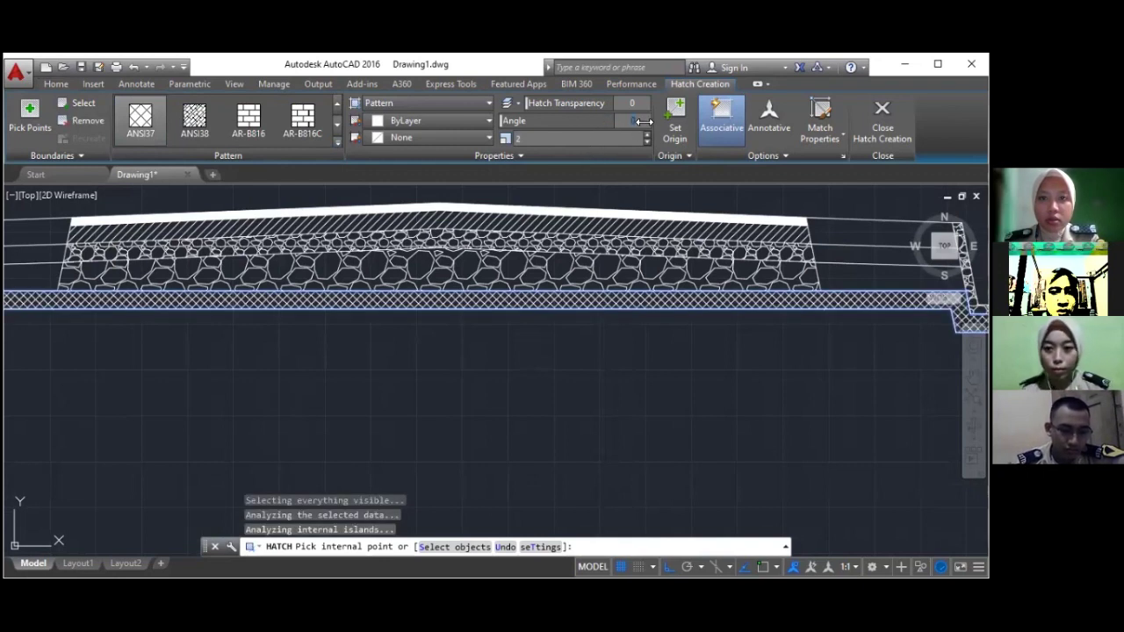
type("4")
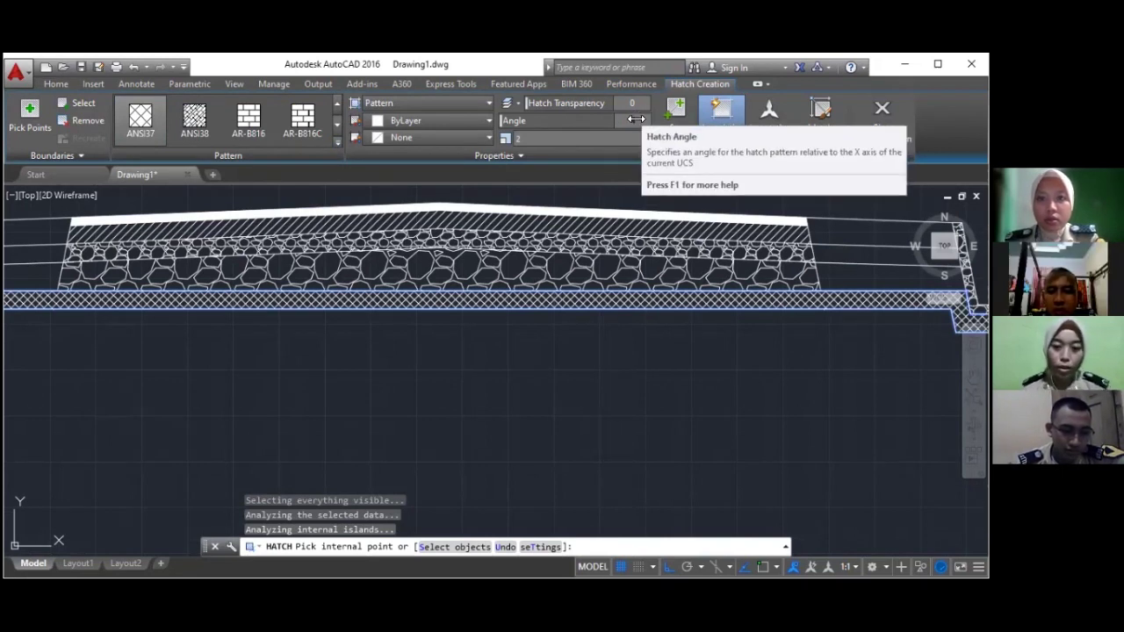
type("5")
key("Return")
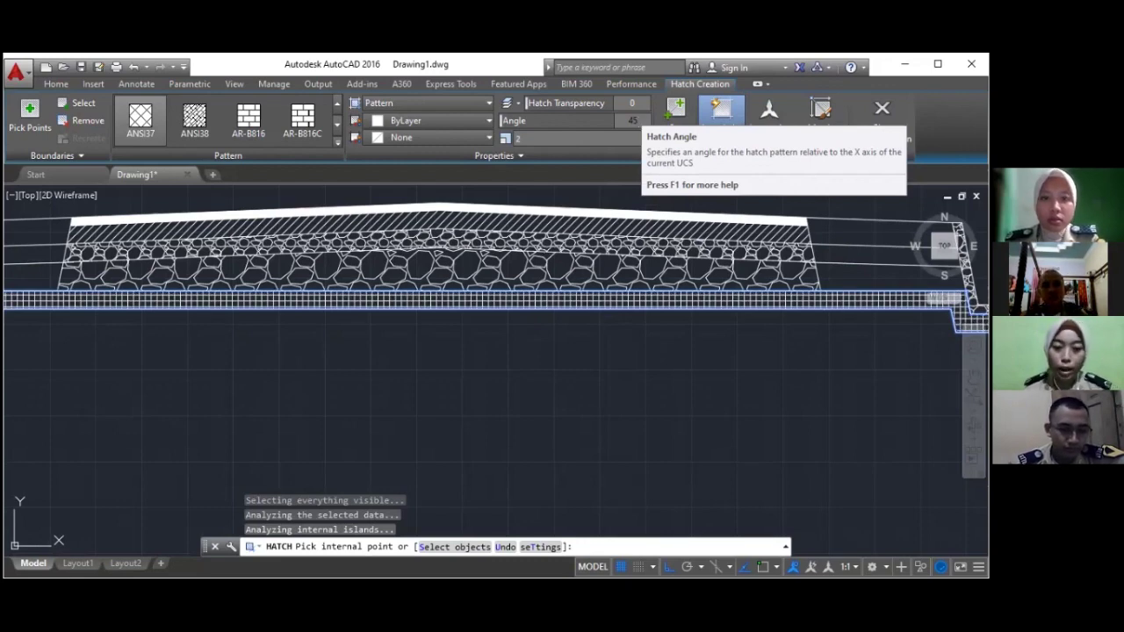
key("Escape")
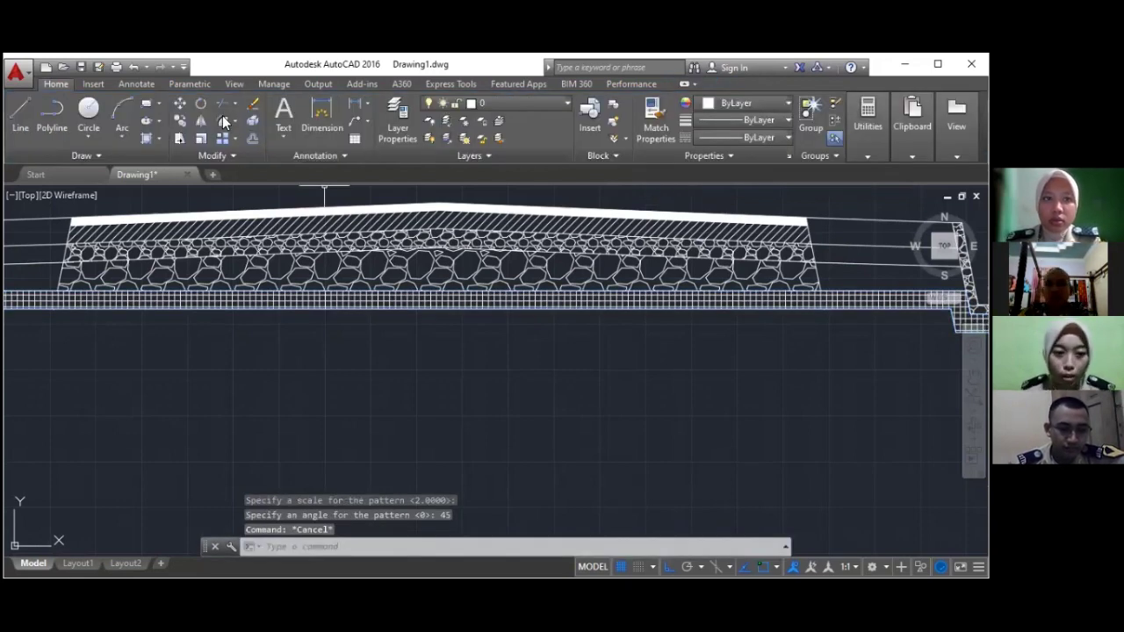
Hatch the top shoulder layer on both sides of the pavement with the AR-CONC pattern at scale 0.1
scroll(571, 252, "down", 4)
scroll(615, 242, "up", 2)
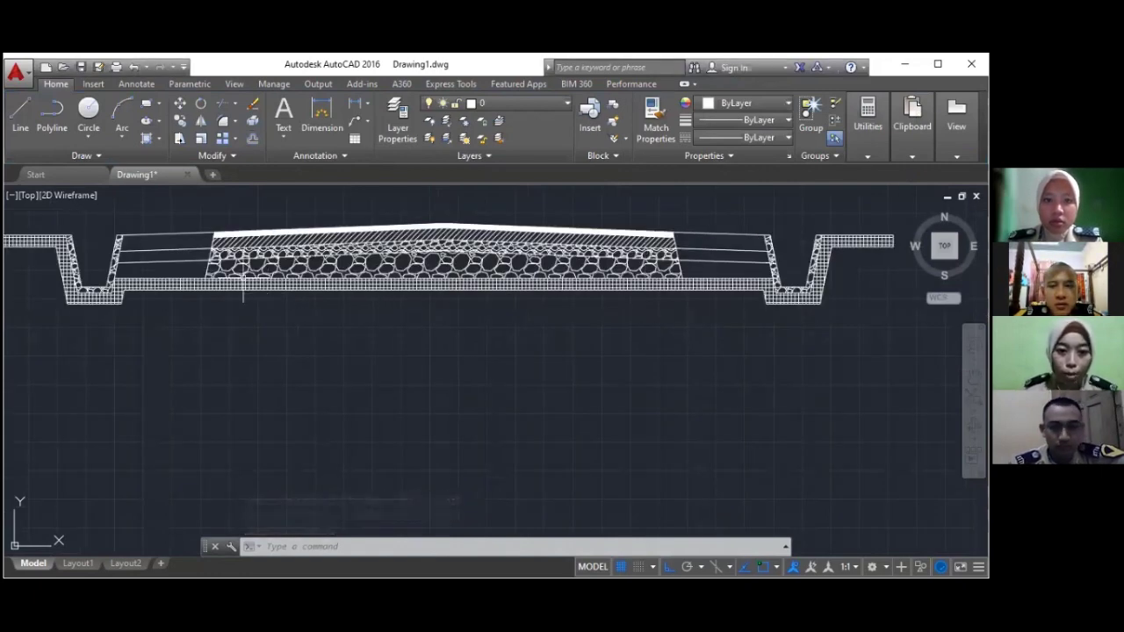
scroll(167, 212, "up", 5)
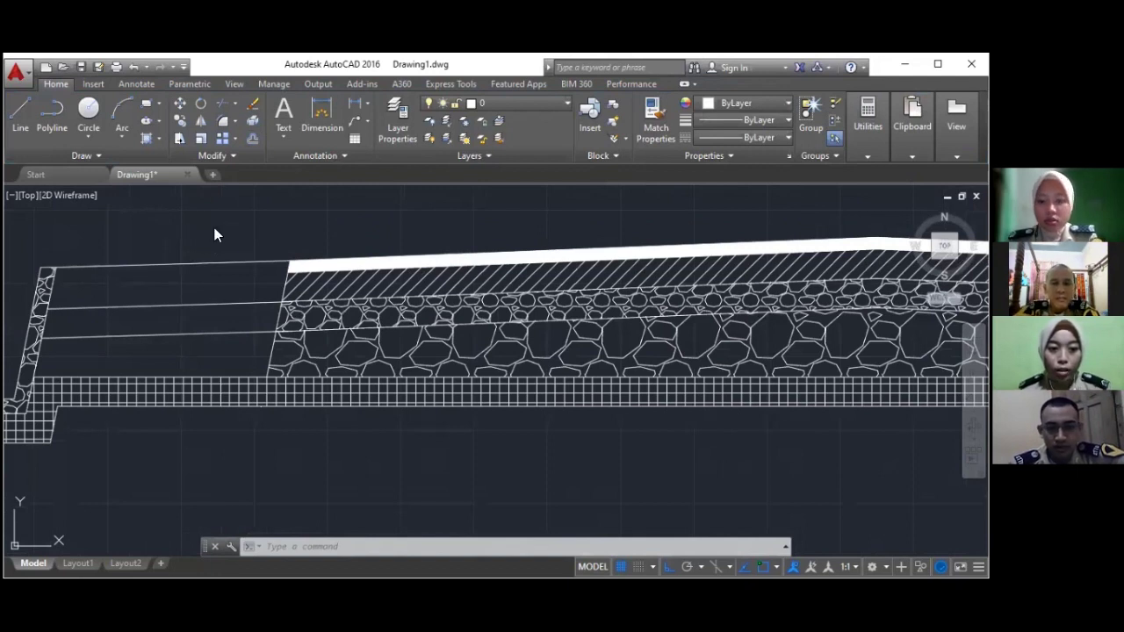
key("Escape")
key("Escape")
type("h")
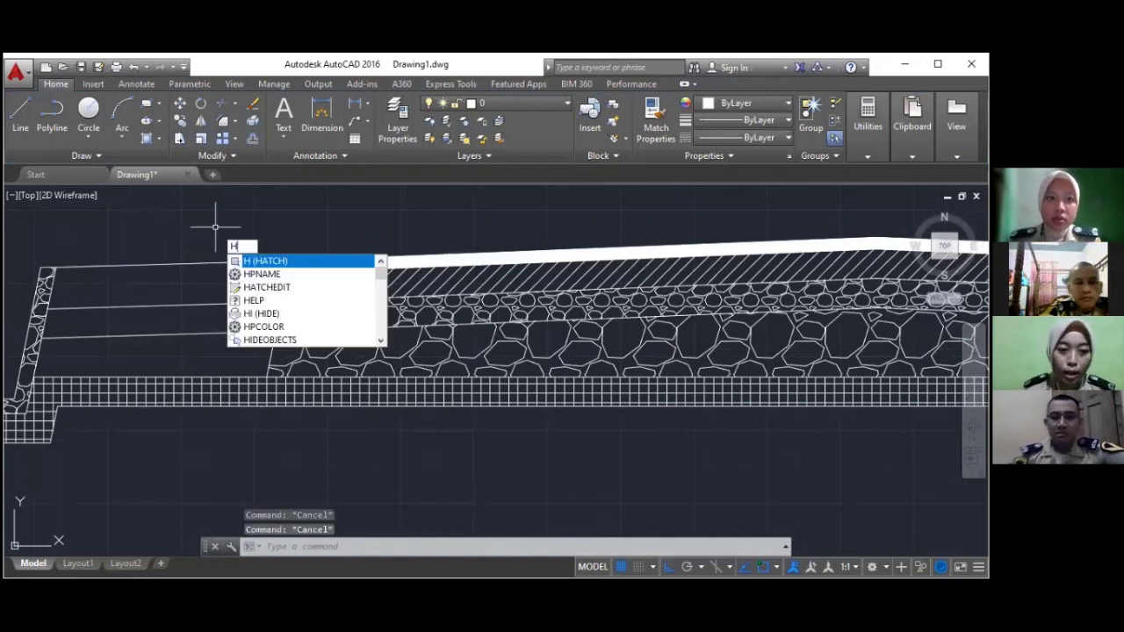
key("Return")
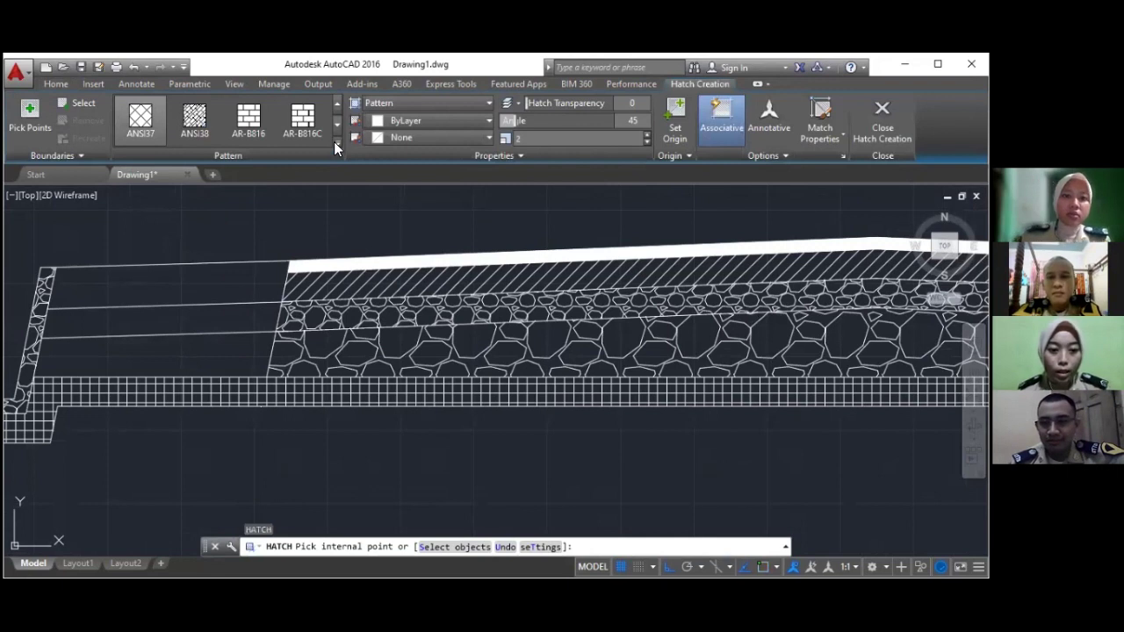
left_click(334, 141)
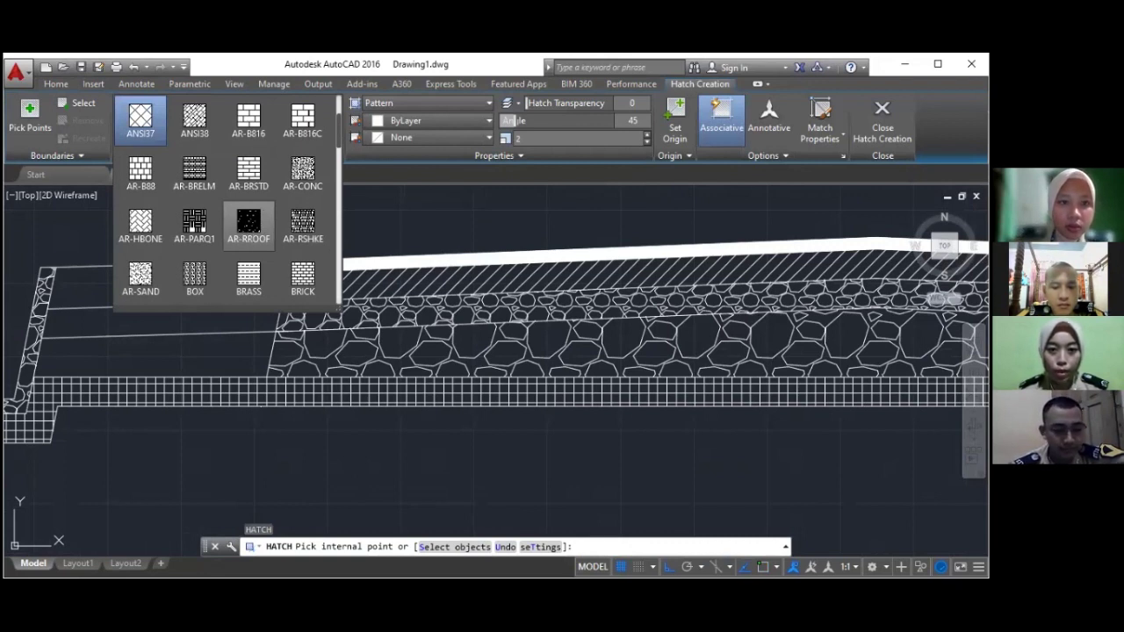
left_click(303, 173)
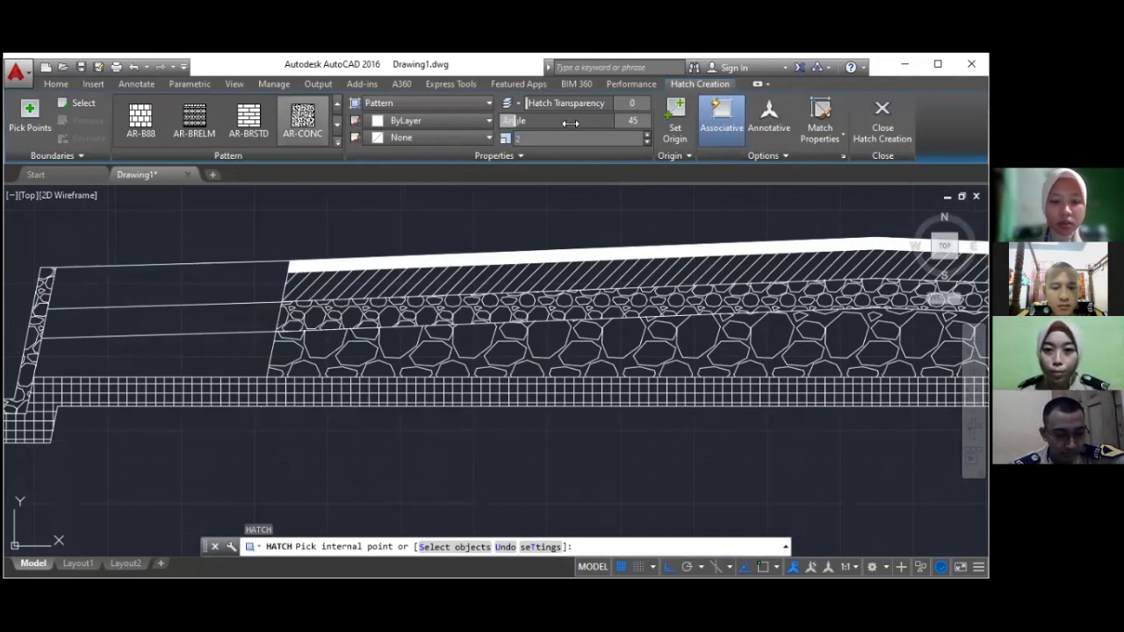
type("0,1")
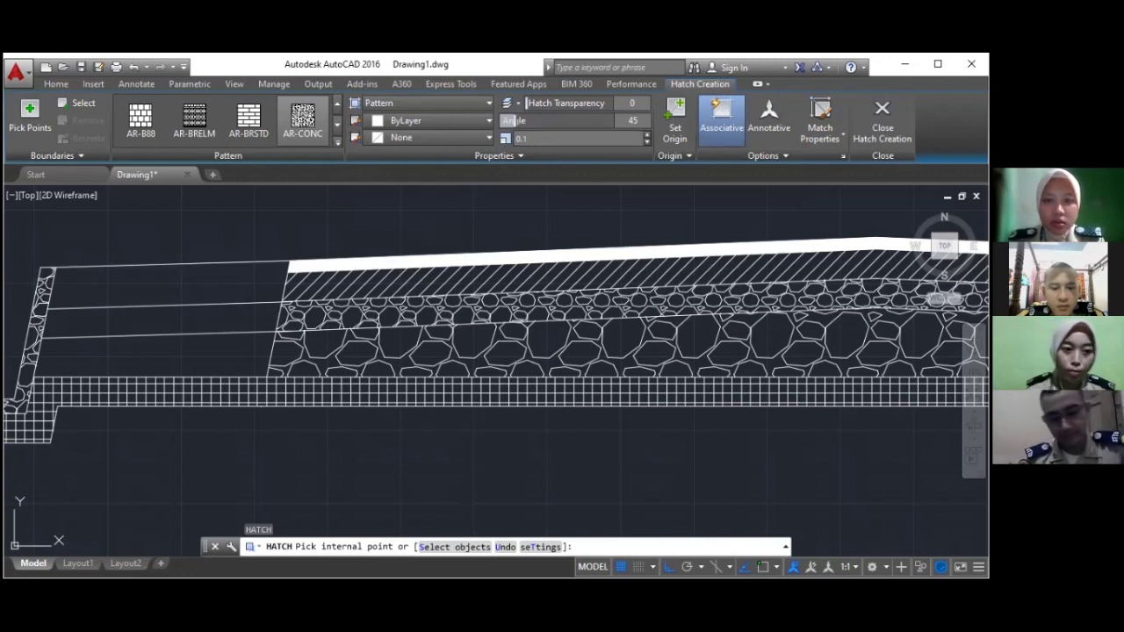
middle_click_drag(1098, 279, 559, 261)
left_click(560, 261)
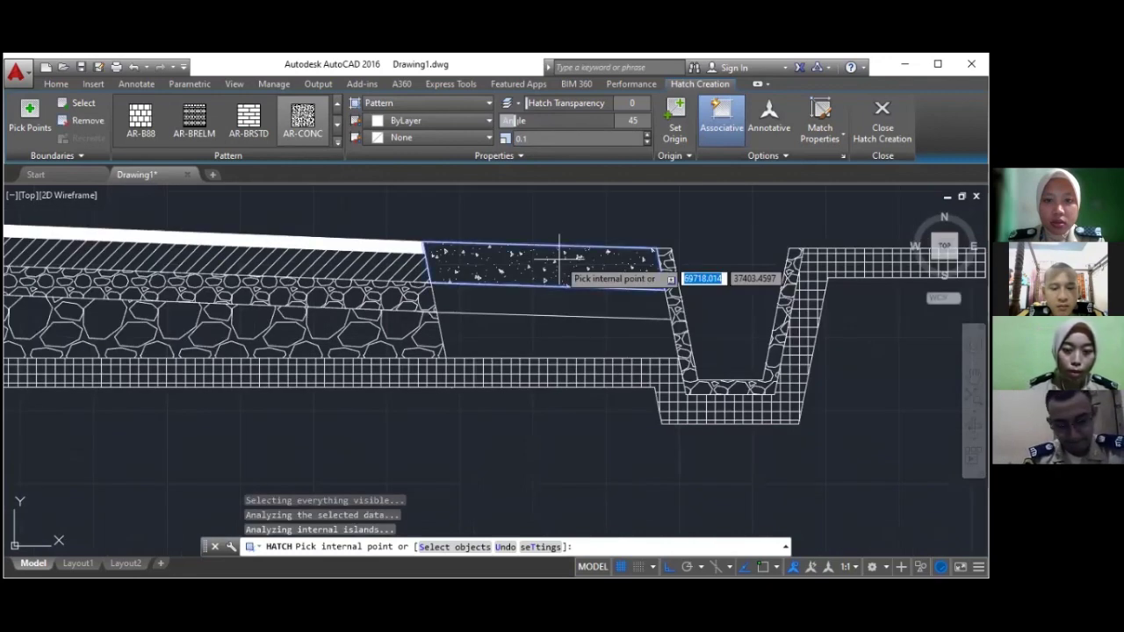
scroll(559, 260, "down", 4)
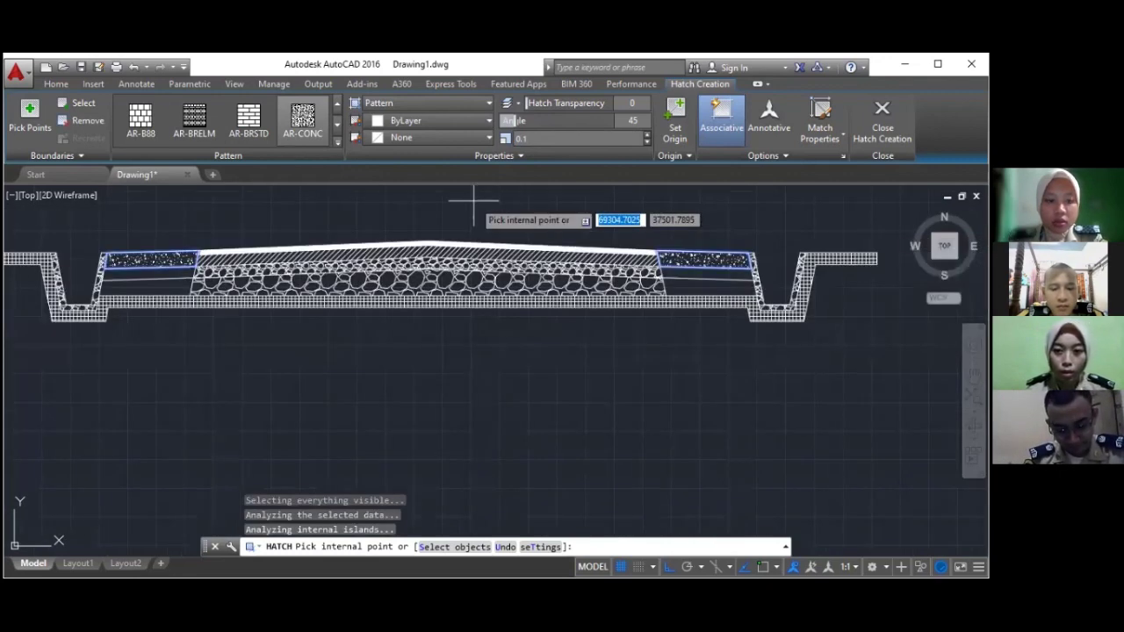
key("Escape")
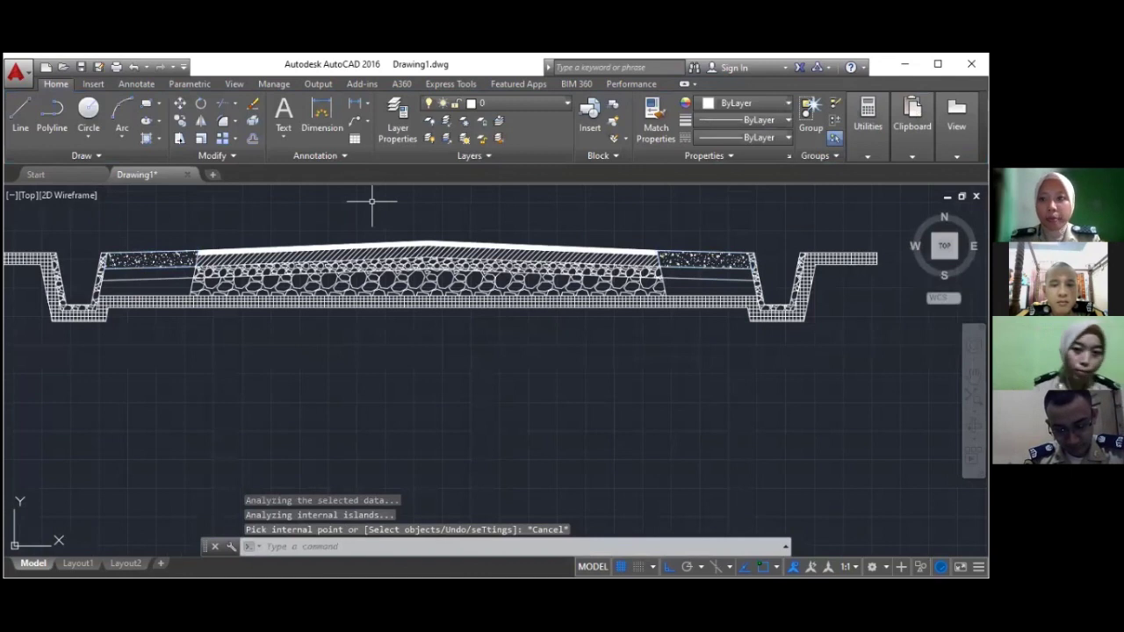
Hatch the middle shoulder layer on both sides of the pavement with the AR-SAND pattern at scale 0.1
type("H")
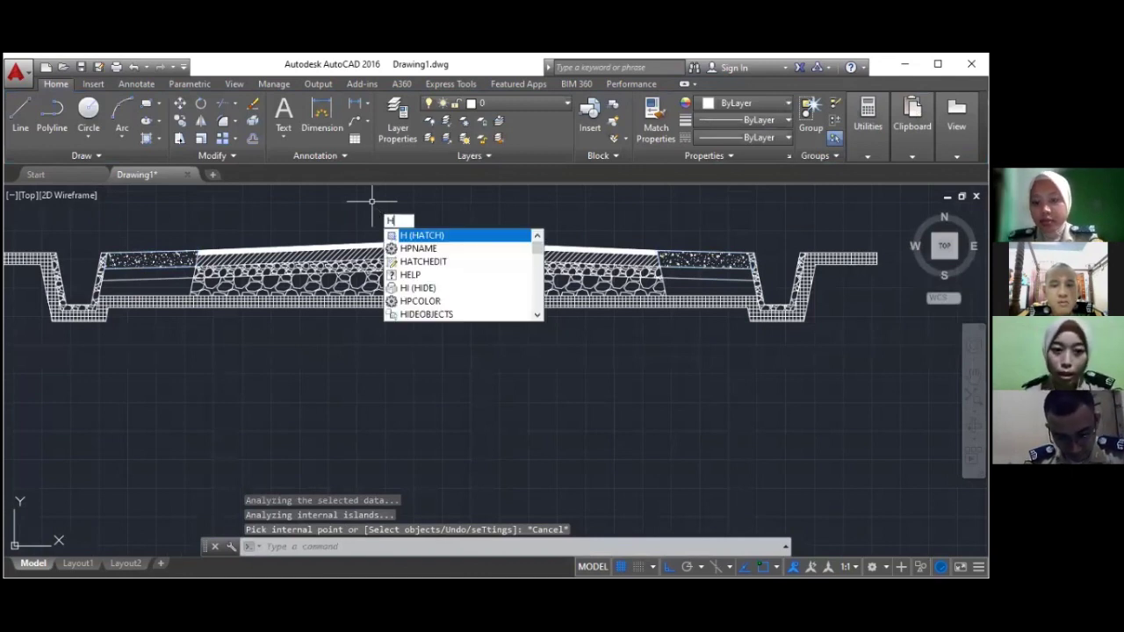
key("Return")
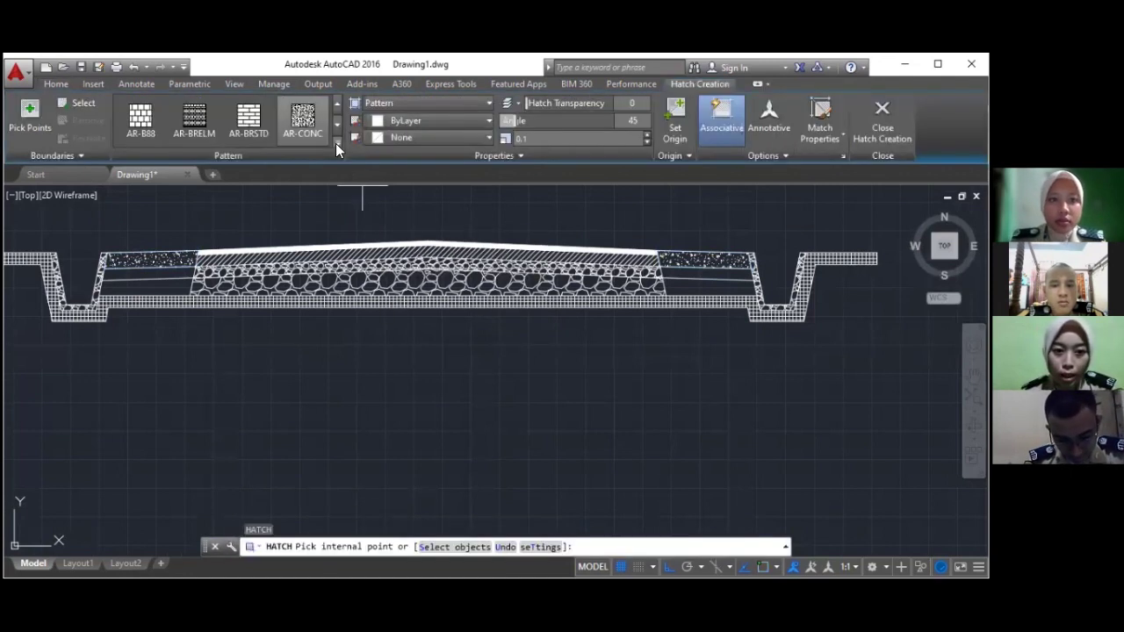
left_click(336, 143)
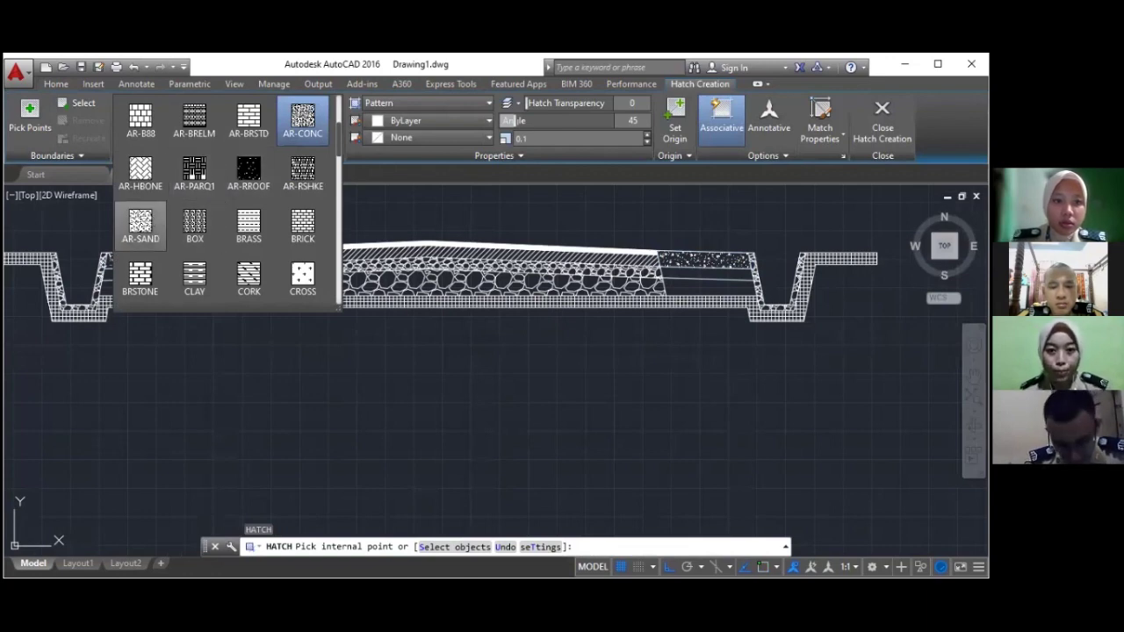
left_click(140, 226)
scroll(129, 274, "up", 6)
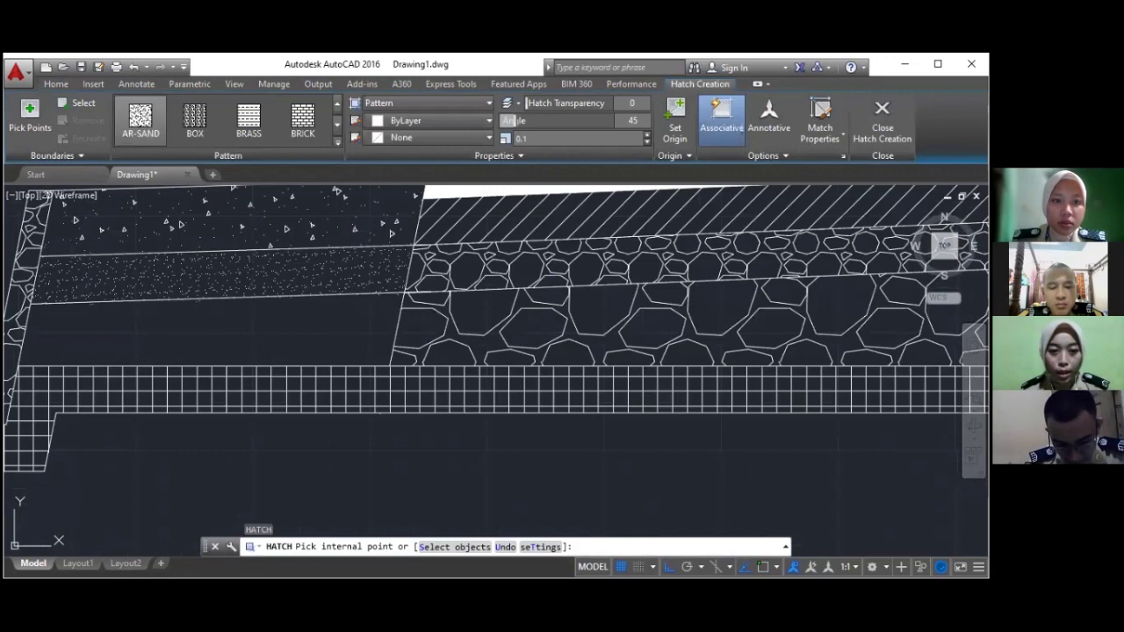
scroll(167, 263, "down", 6)
left_click(167, 263)
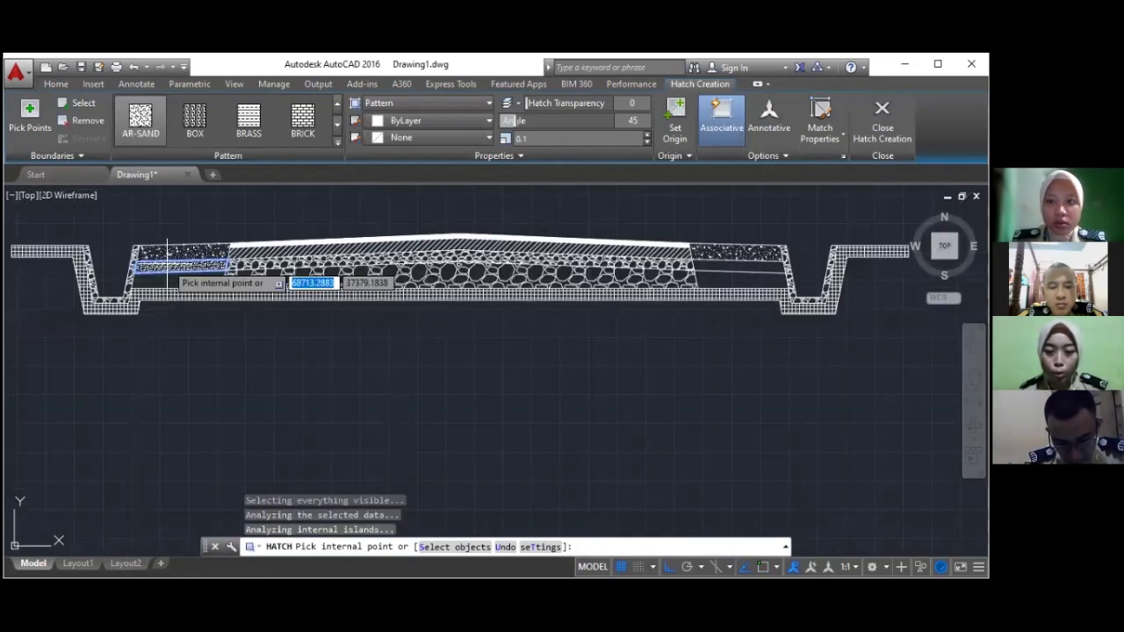
left_click(732, 265)
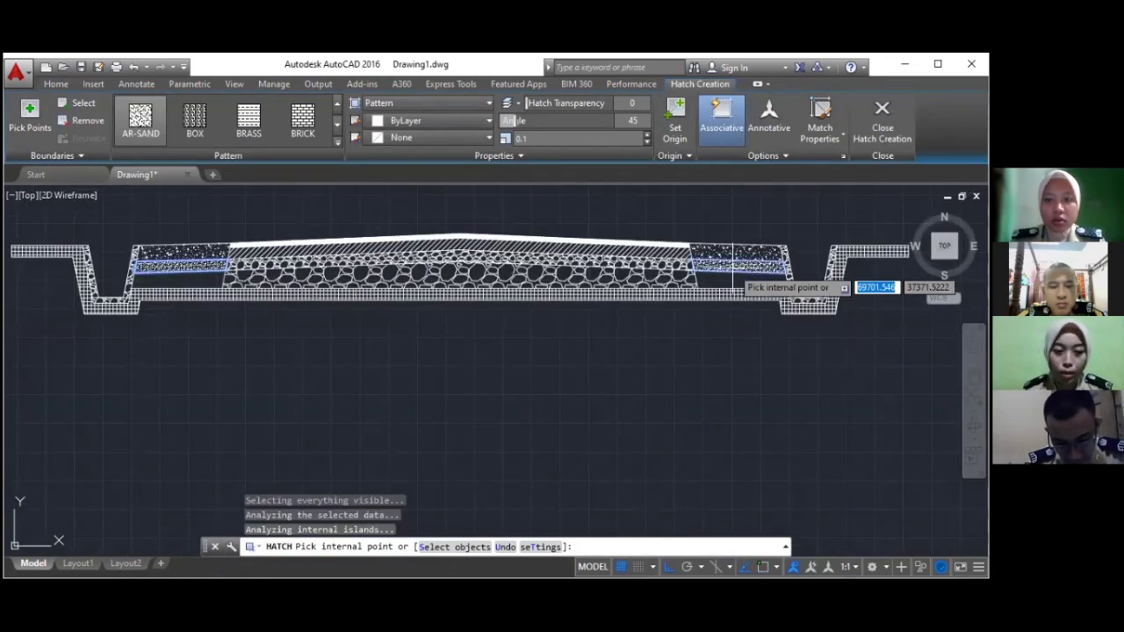
key("Escape")
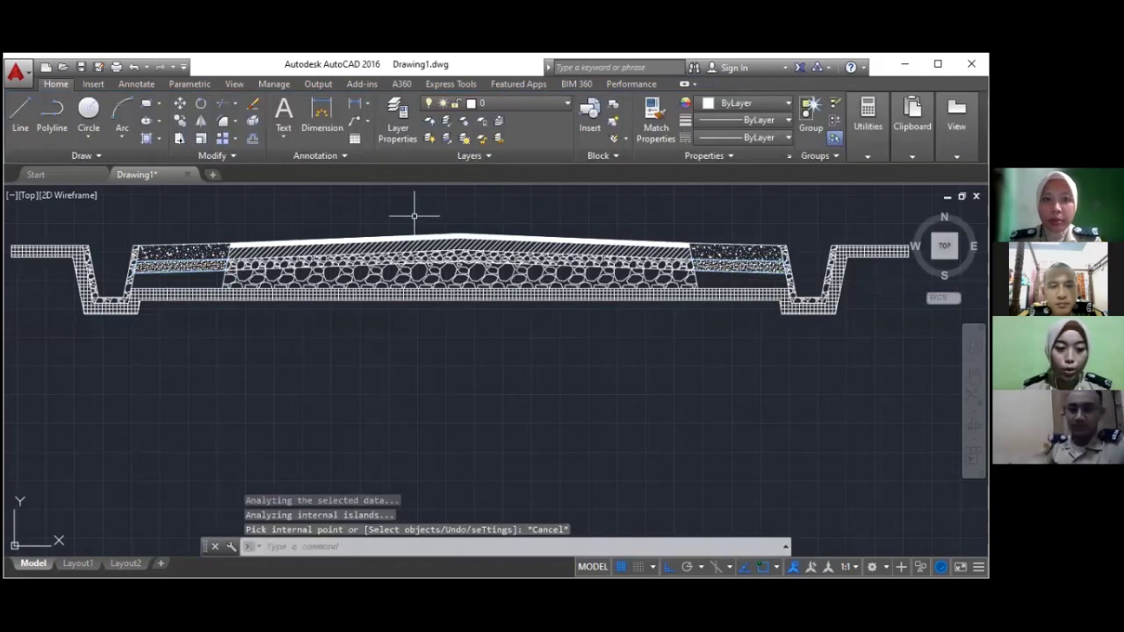
Hatch the lowest shoulder layer on both sides, directly above the ground band, with the ANSI31 pattern at scale 2 and angle 45
type("H")
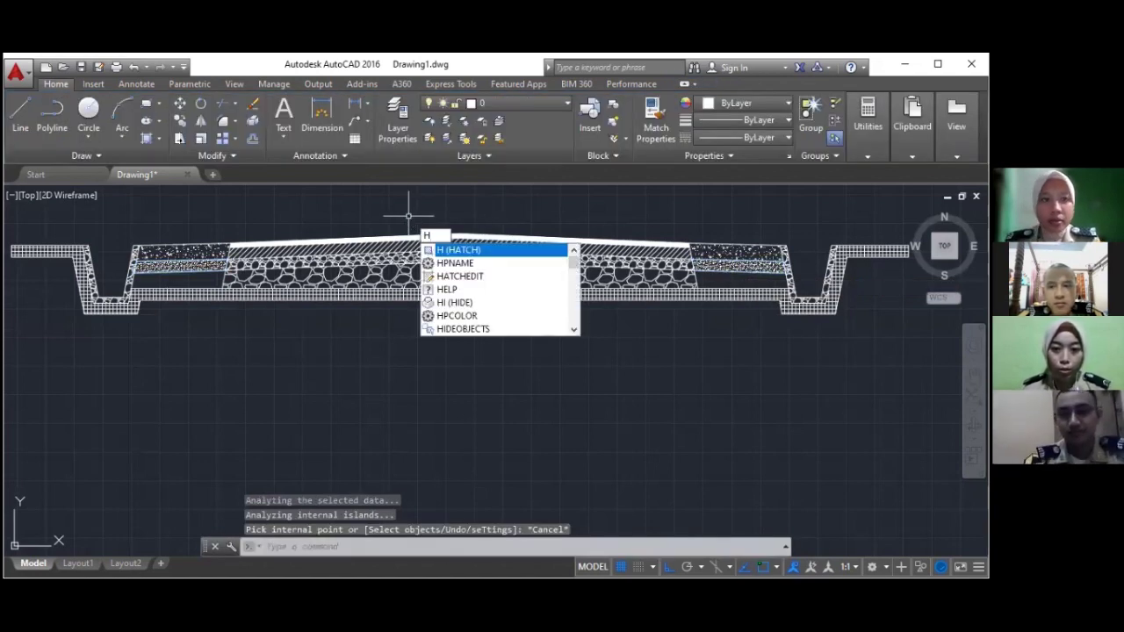
key("Return")
left_click(335, 144)
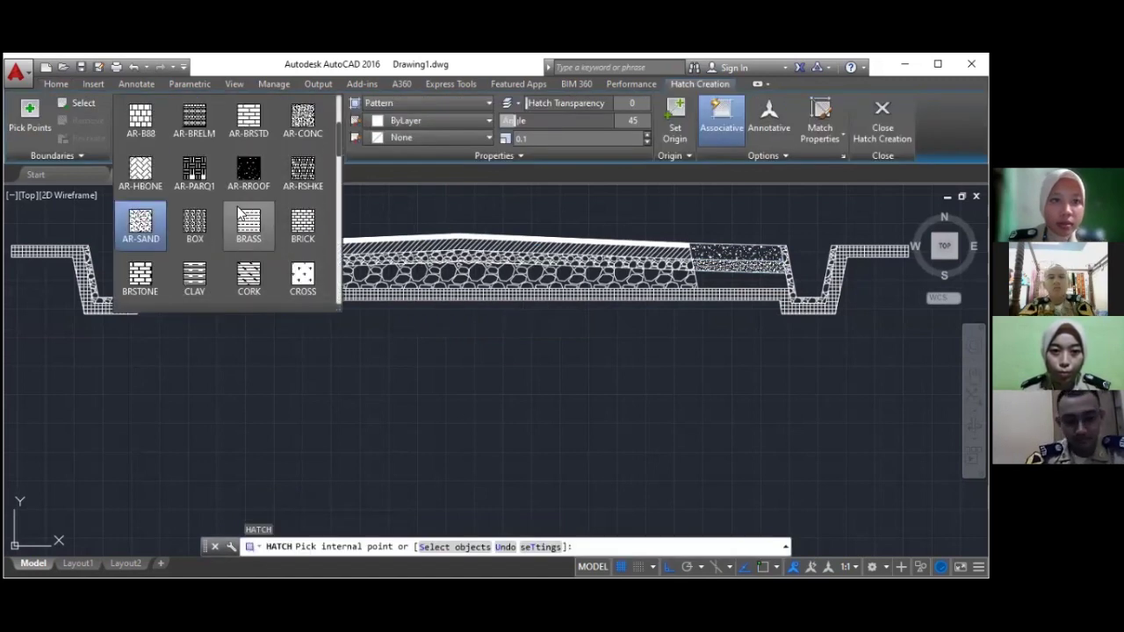
scroll(238, 213, "up", 2)
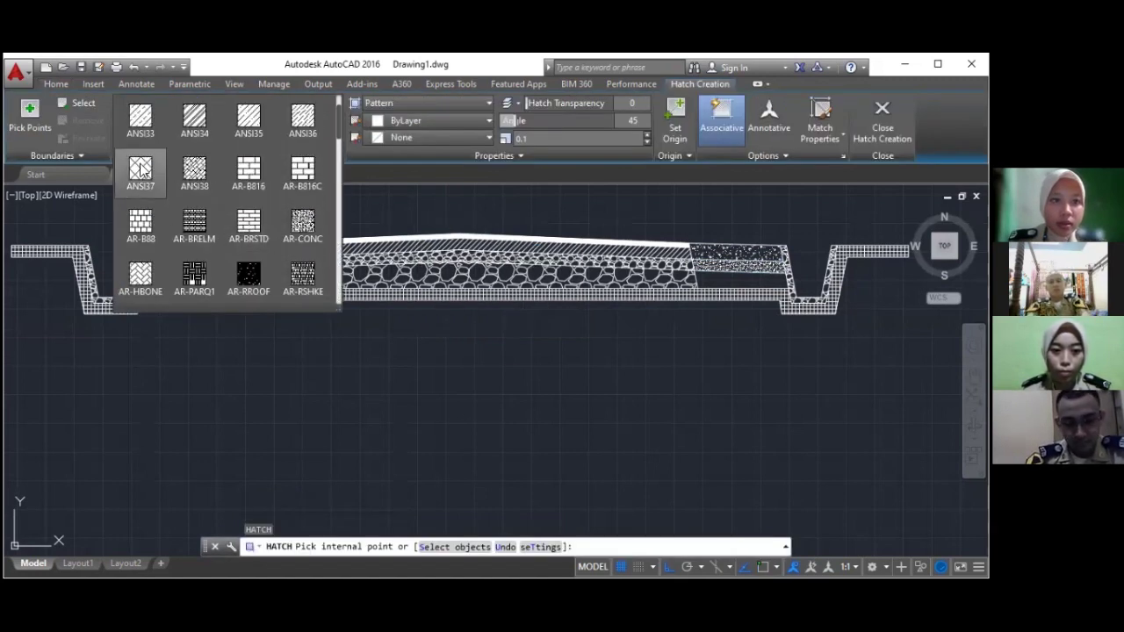
scroll(149, 165, "up", 1)
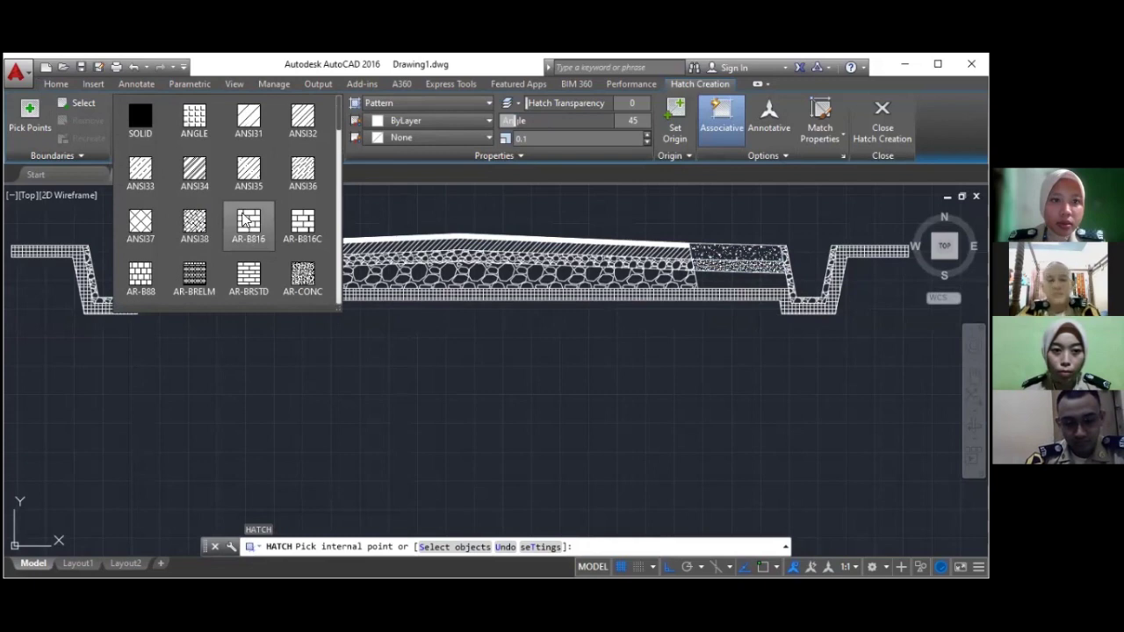
left_click(246, 139)
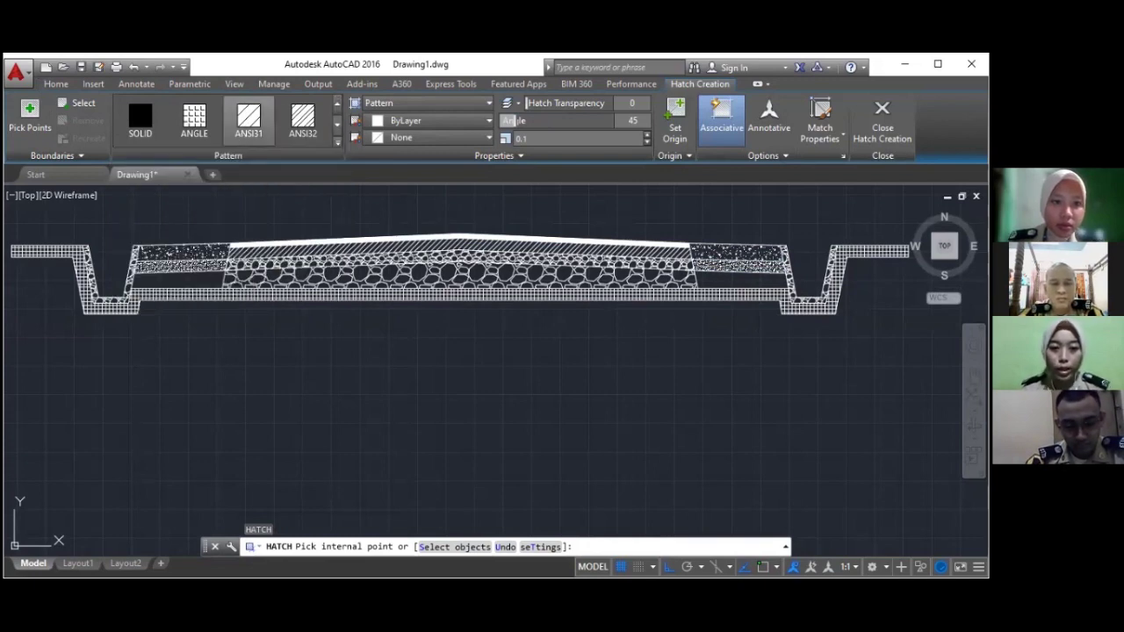
scroll(196, 279, "up", 3)
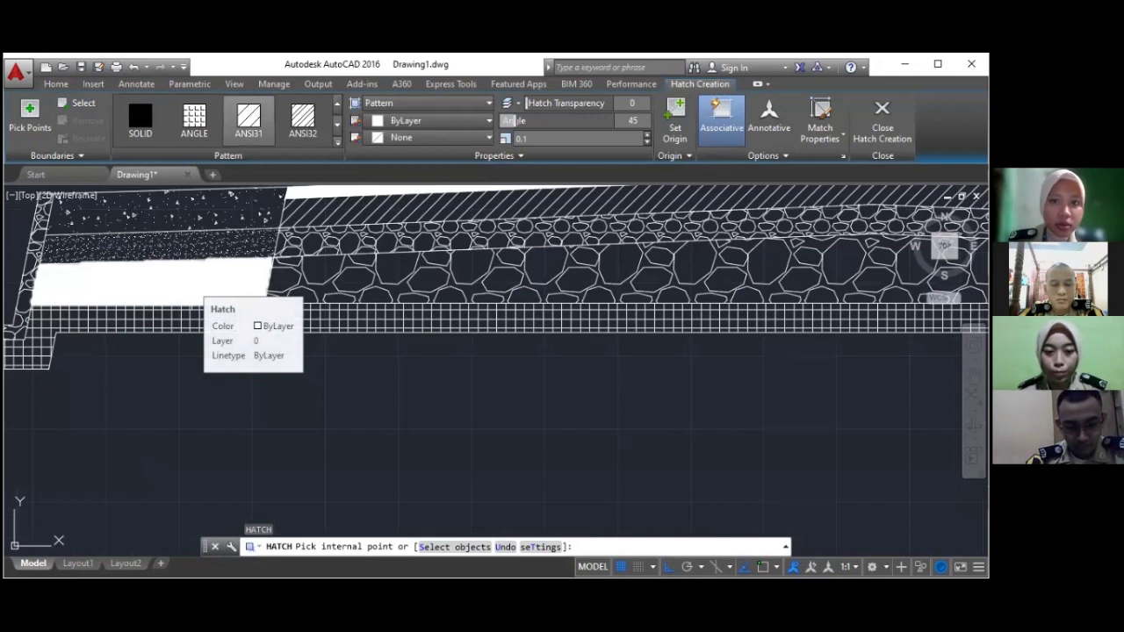
left_click_drag(575, 139, 466, 139)
type("2")
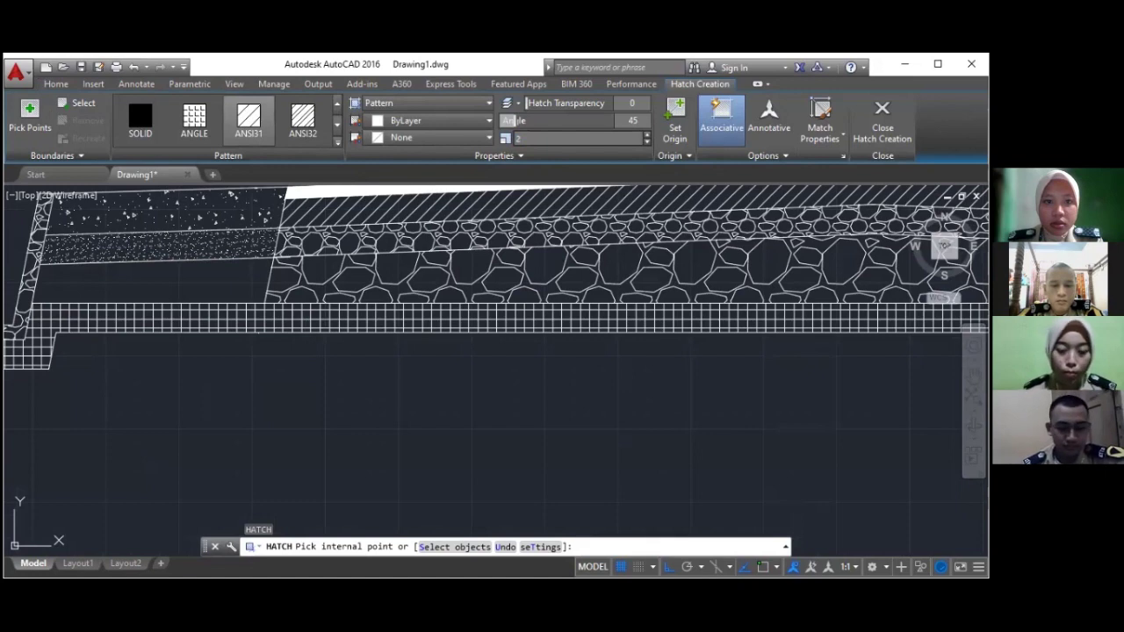
key("Escape")
scroll(228, 195, "down", 5)
scroll(228, 196, "up", 2)
scroll(264, 206, "down", 2)
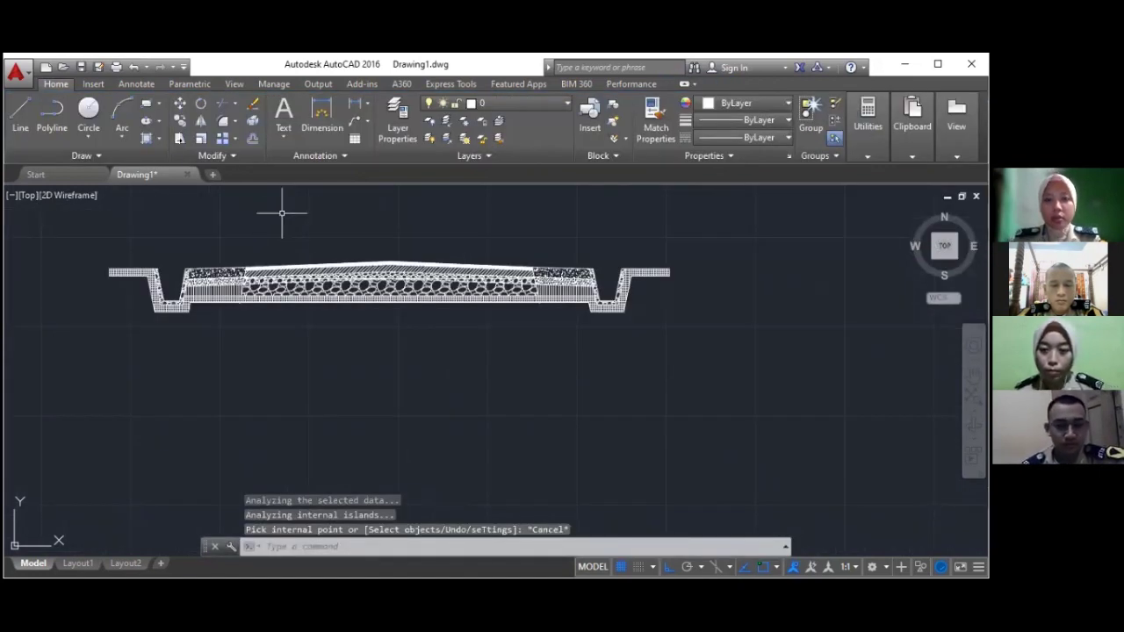
scroll(219, 216, "up", 2)
scroll(221, 216, "down", 2)
scroll(220, 216, "up", 2)
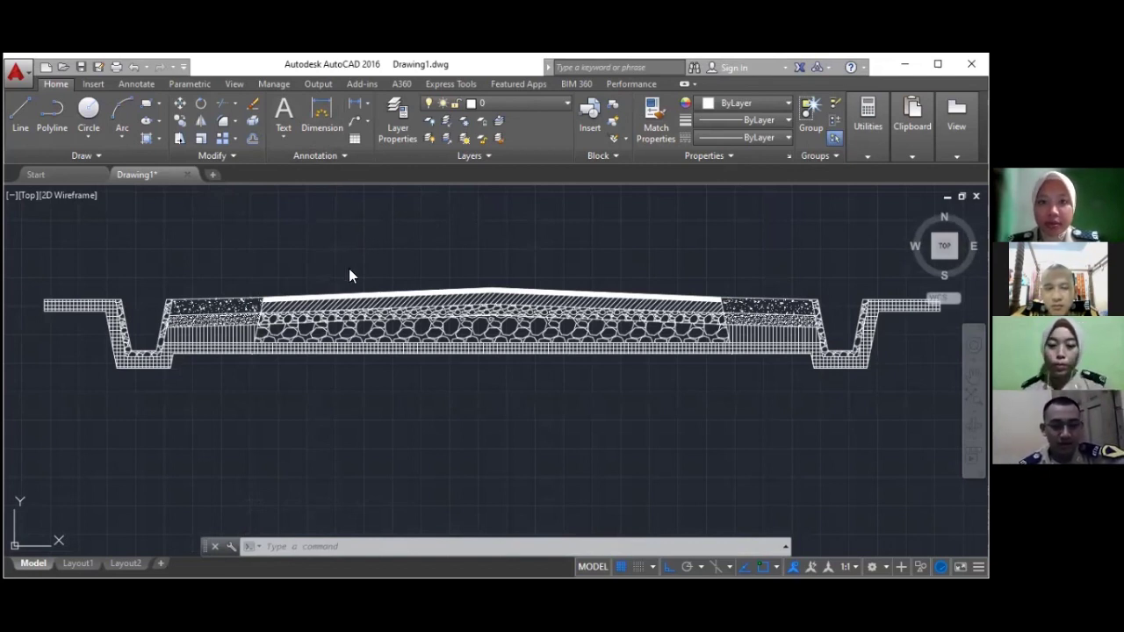
scroll(349, 268, "down", 4)
scroll(368, 208, "up", 2)
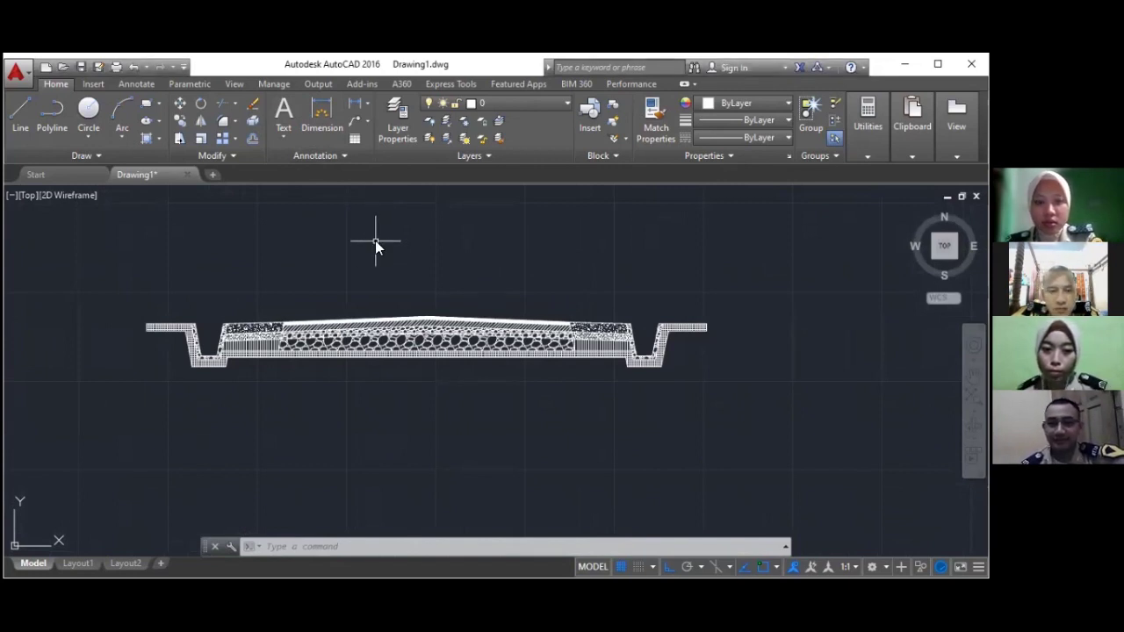
Start a multiline text above the road cross-section and enter "Tanah Timbunan"
type("MT")
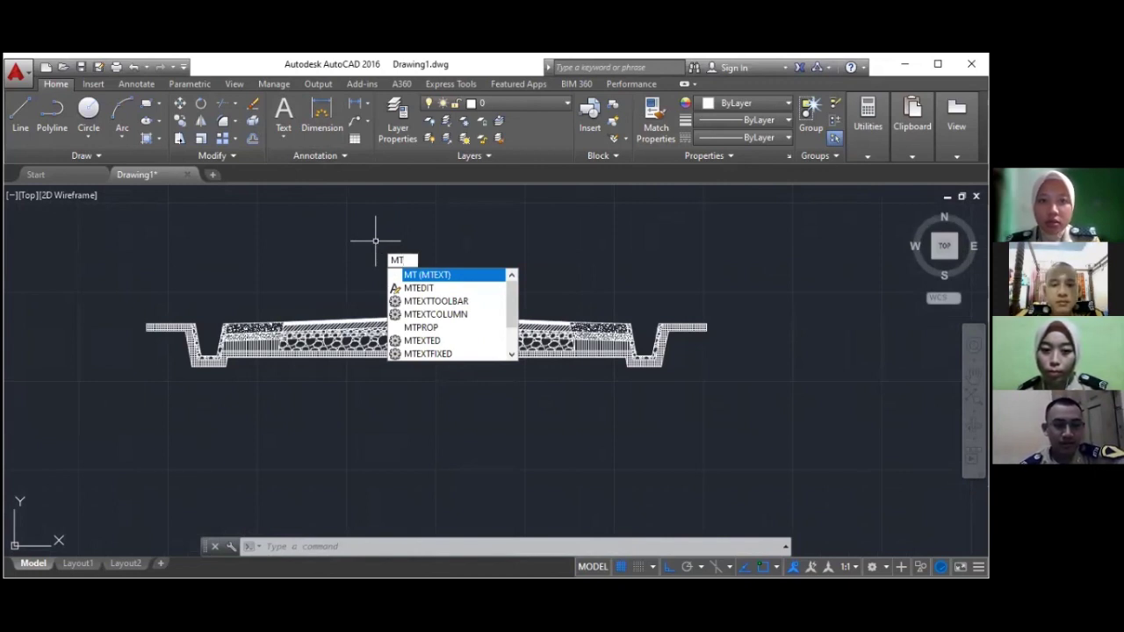
key("Return")
left_click(395, 210)
left_click(395, 209)
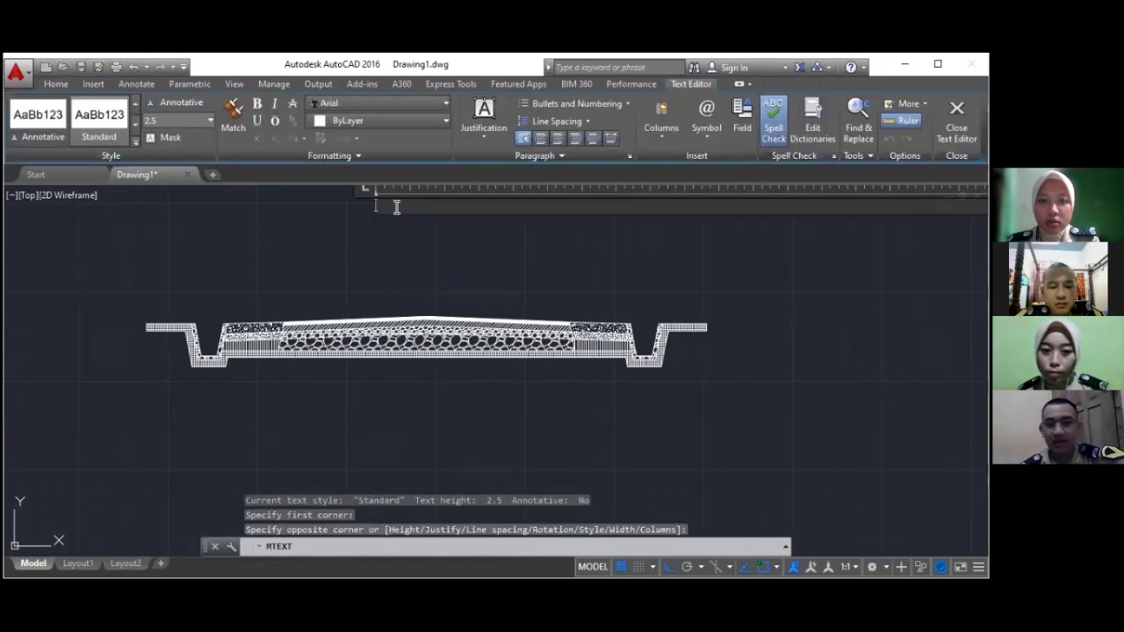
scroll(390, 203, "up", 4)
scroll(374, 226, "down", 4)
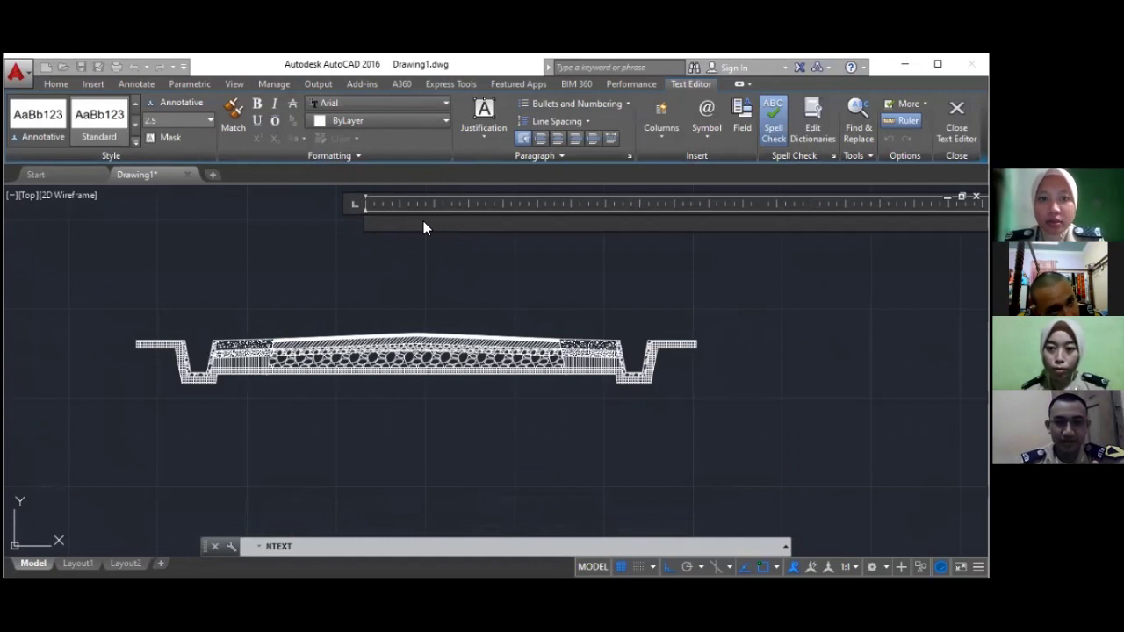
type("t")
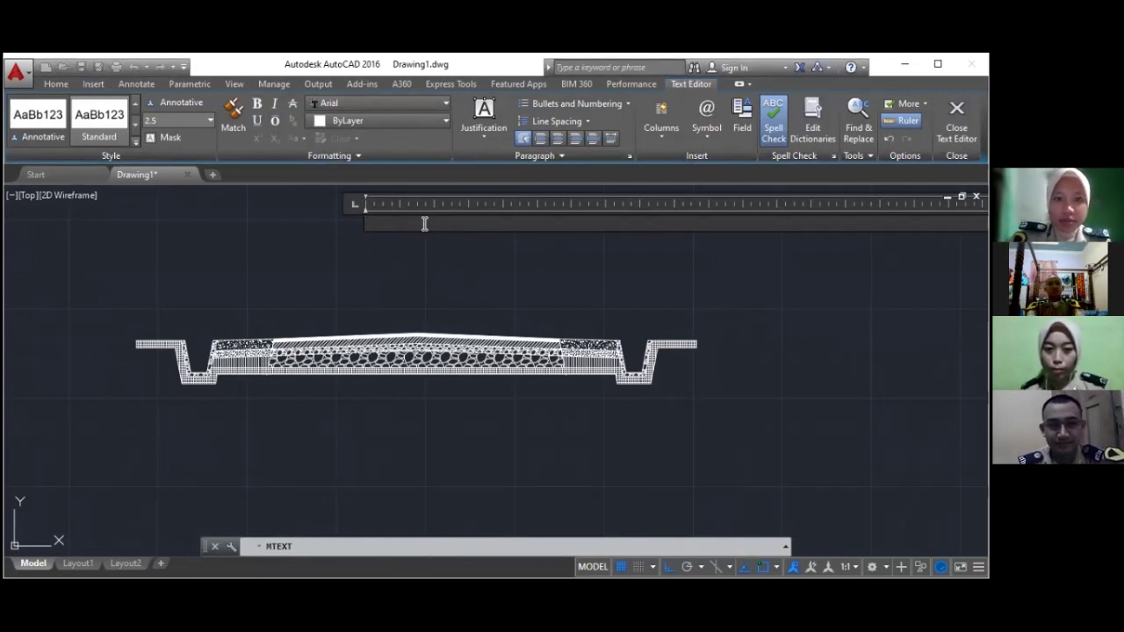
type("Tanah T")
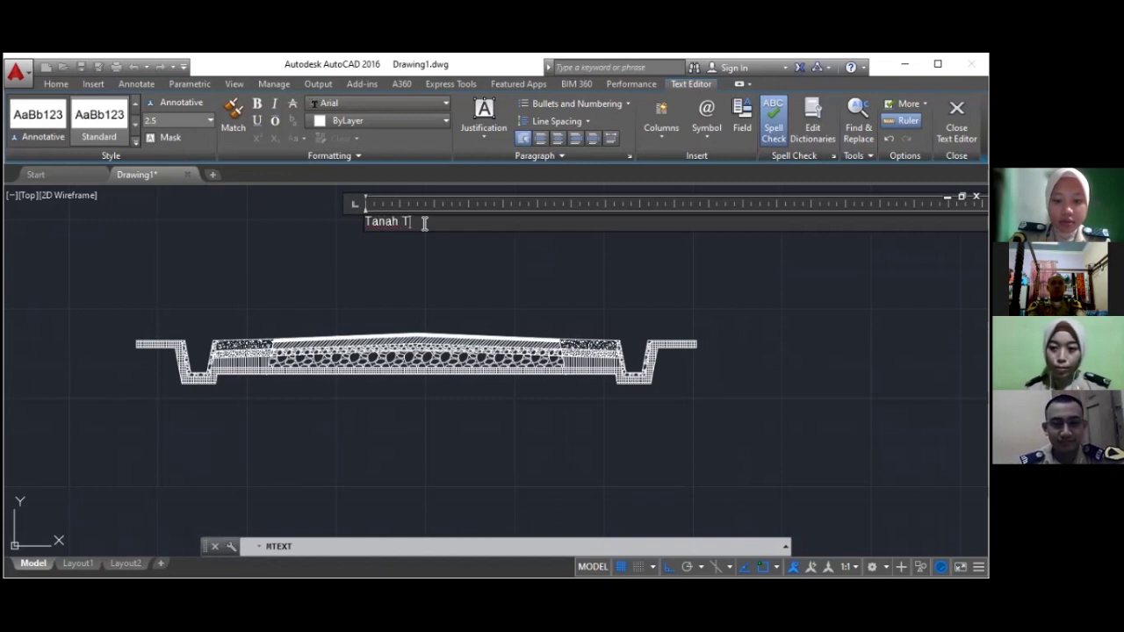
type("imbunan")
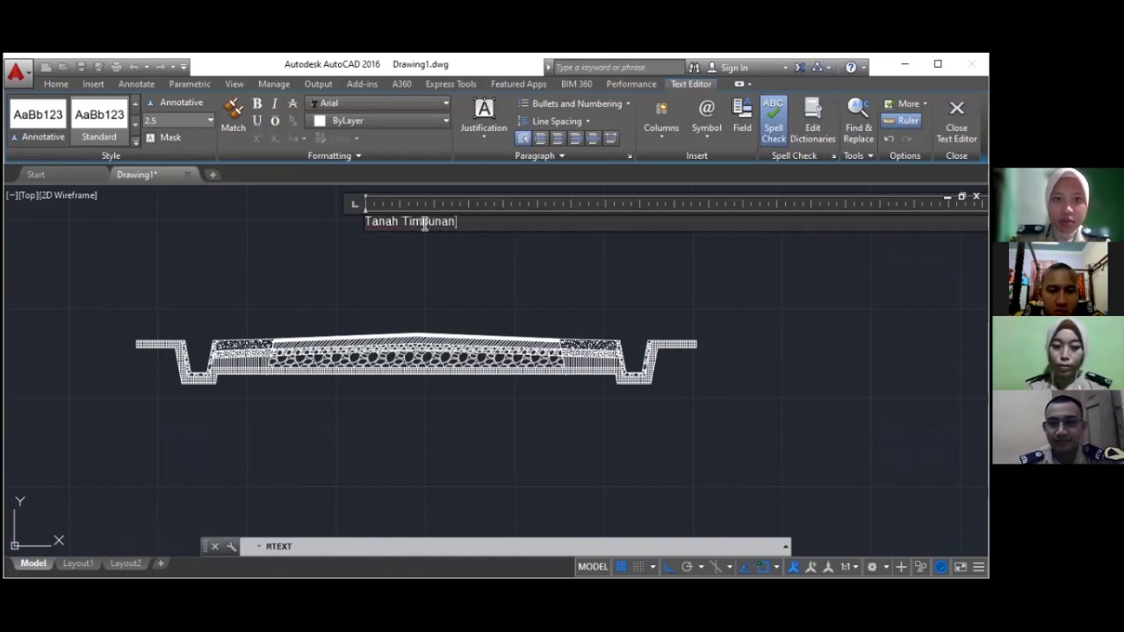
Set the text height of the "Tanah Timbunan" label to 15 and finish editing the multiline text
left_click(210, 120)
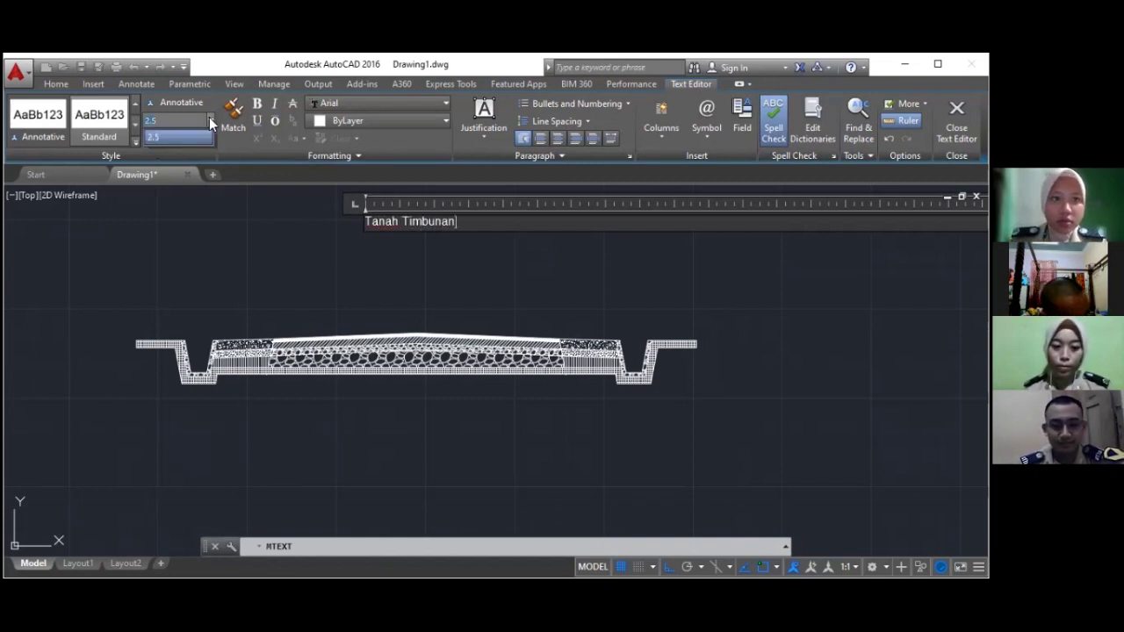
type("1")
key("Return")
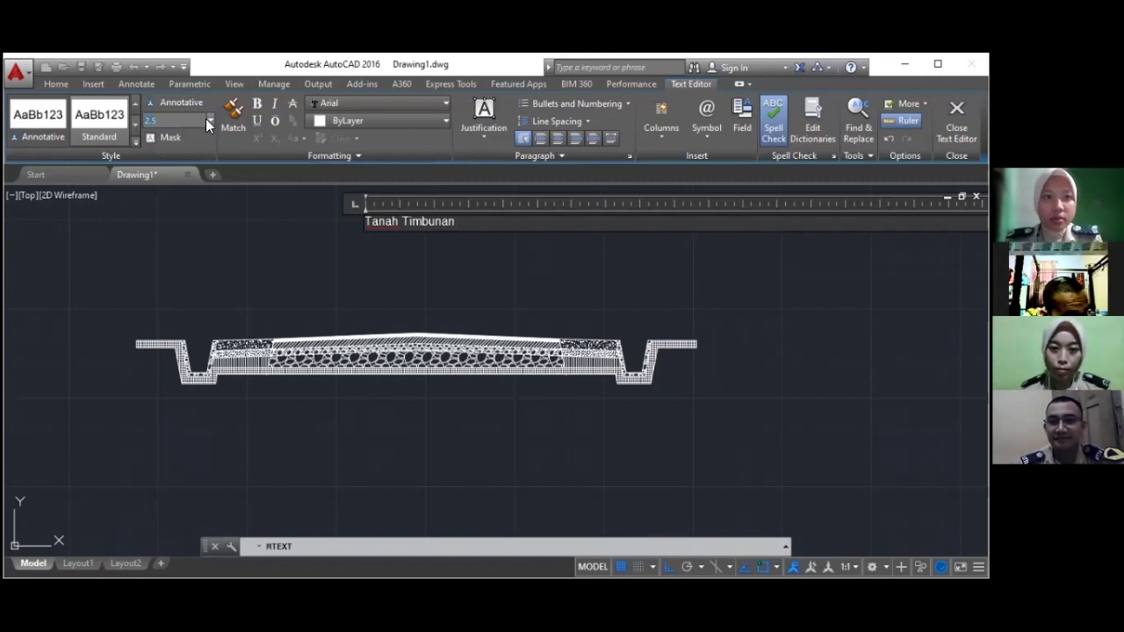
left_click(174, 120)
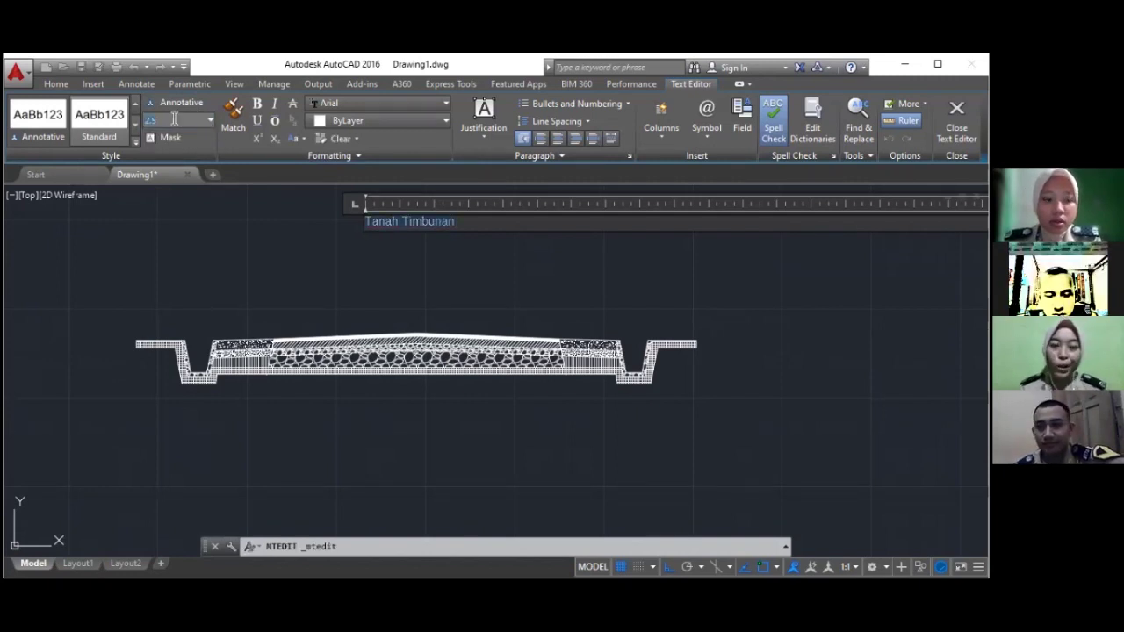
type("15")
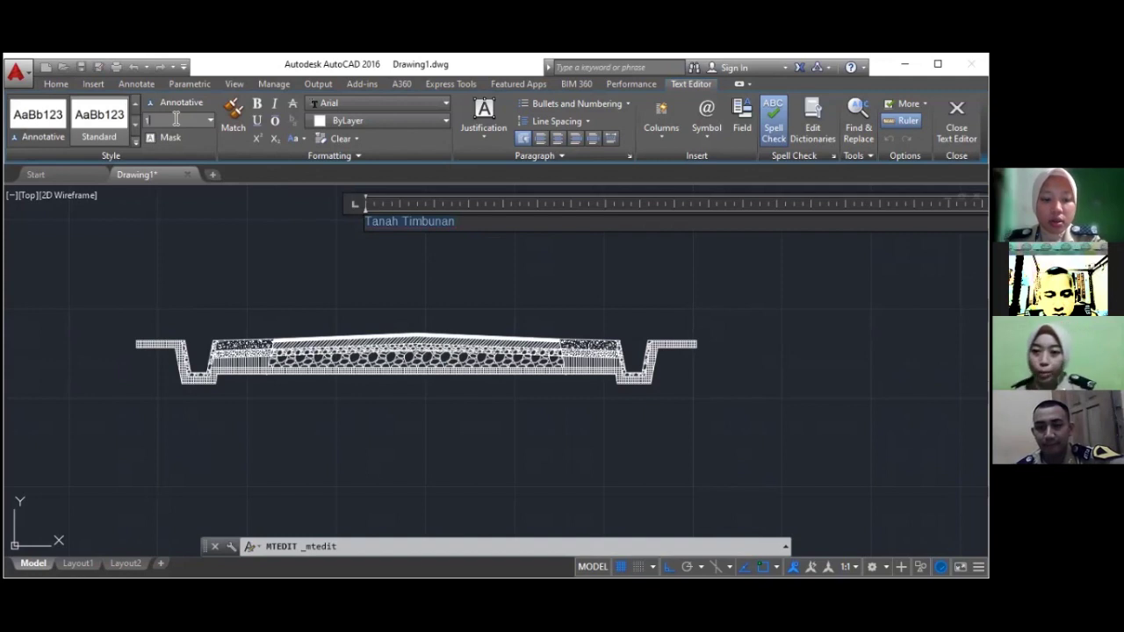
left_click(201, 145)
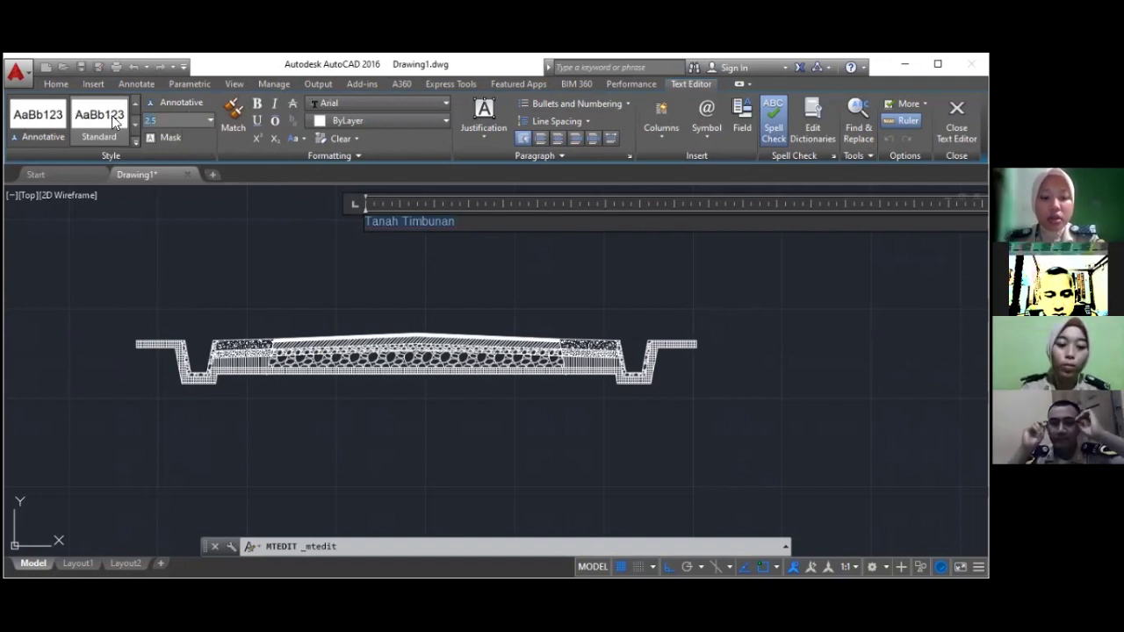
key("Return")
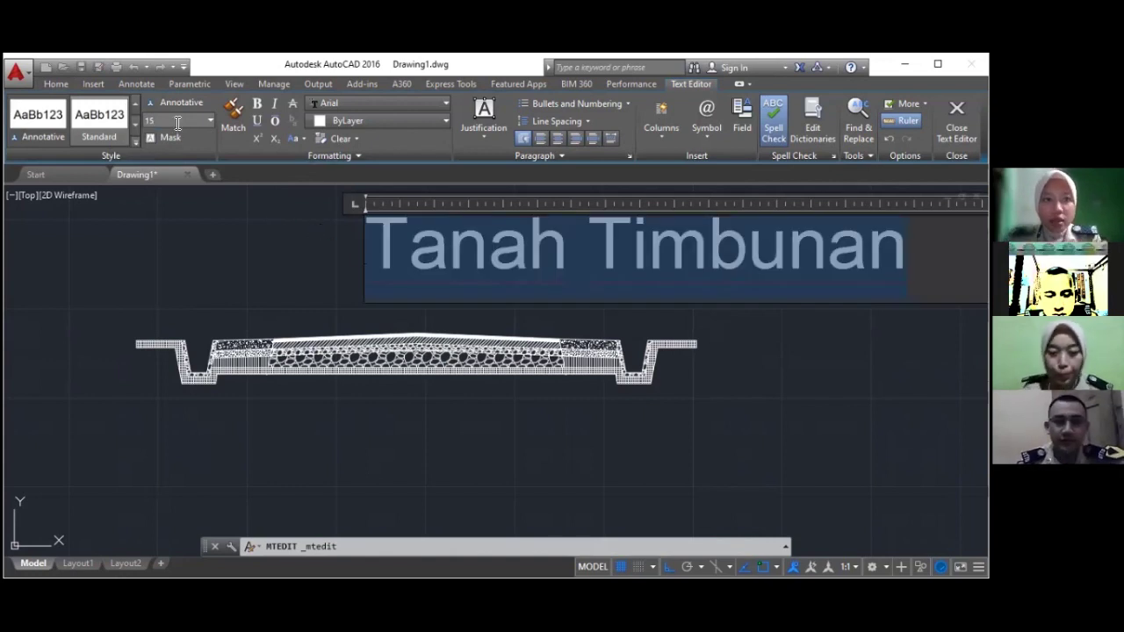
left_click(279, 209)
scroll(379, 230, "up", 2)
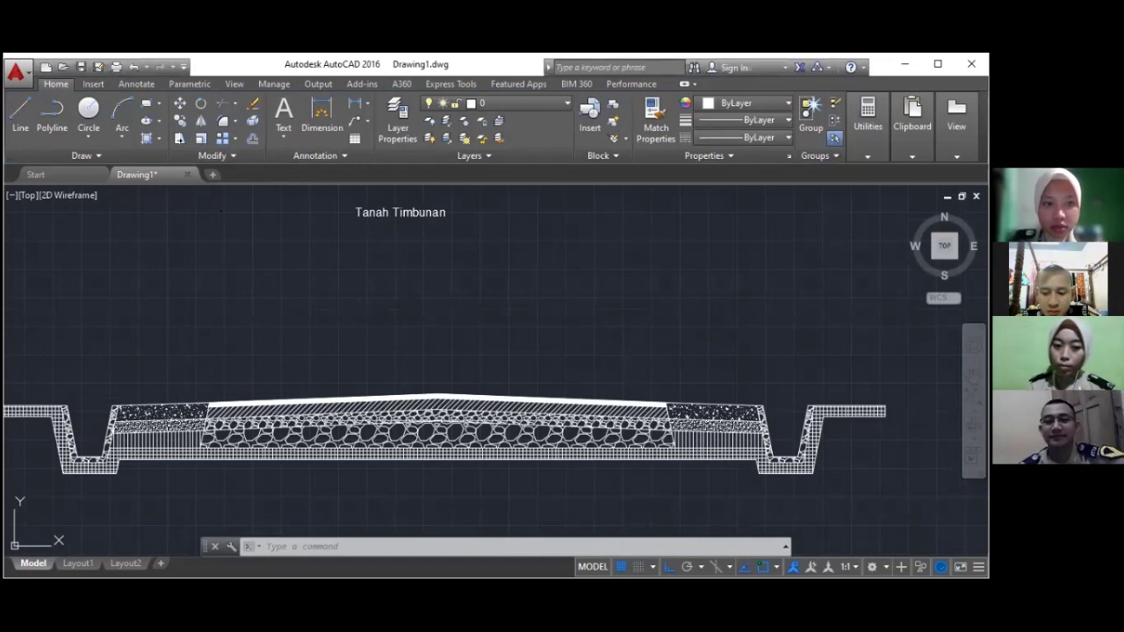
Draw an L-shaped leader line up from the left shoulder's top layer and move the "Tanah Timbunan" text to its horizontal end
type("l")
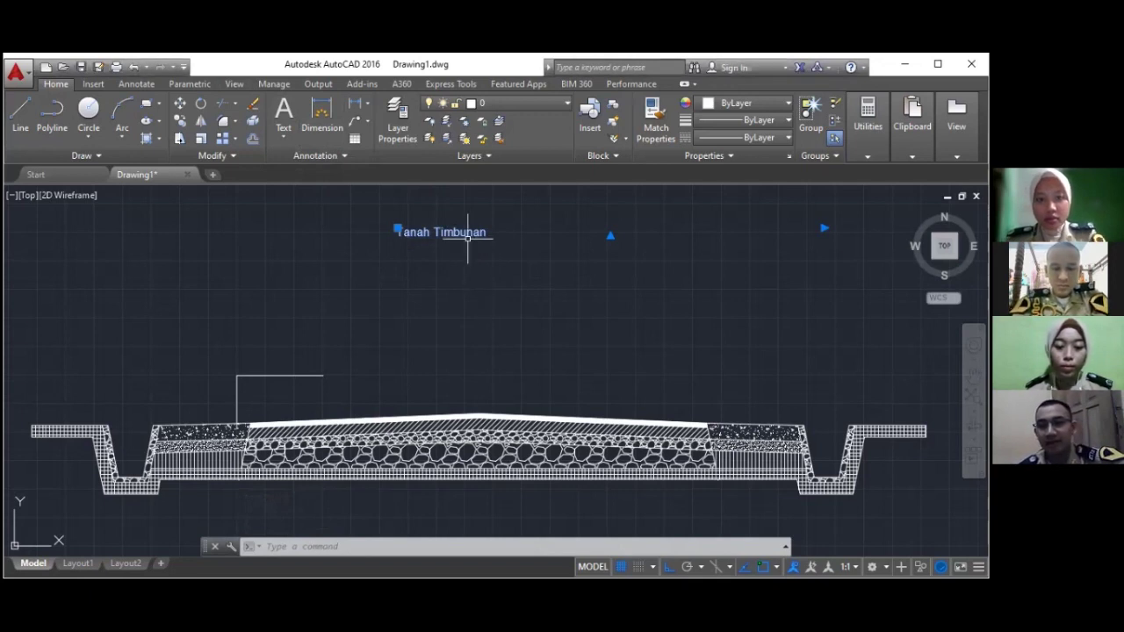
key("Escape")
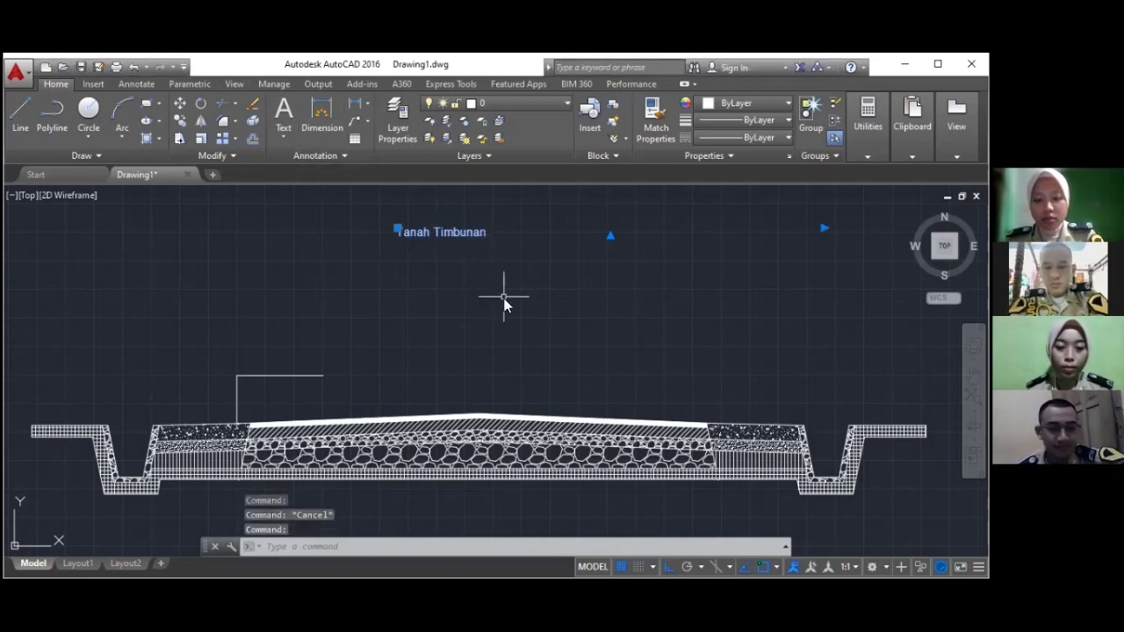
type("M")
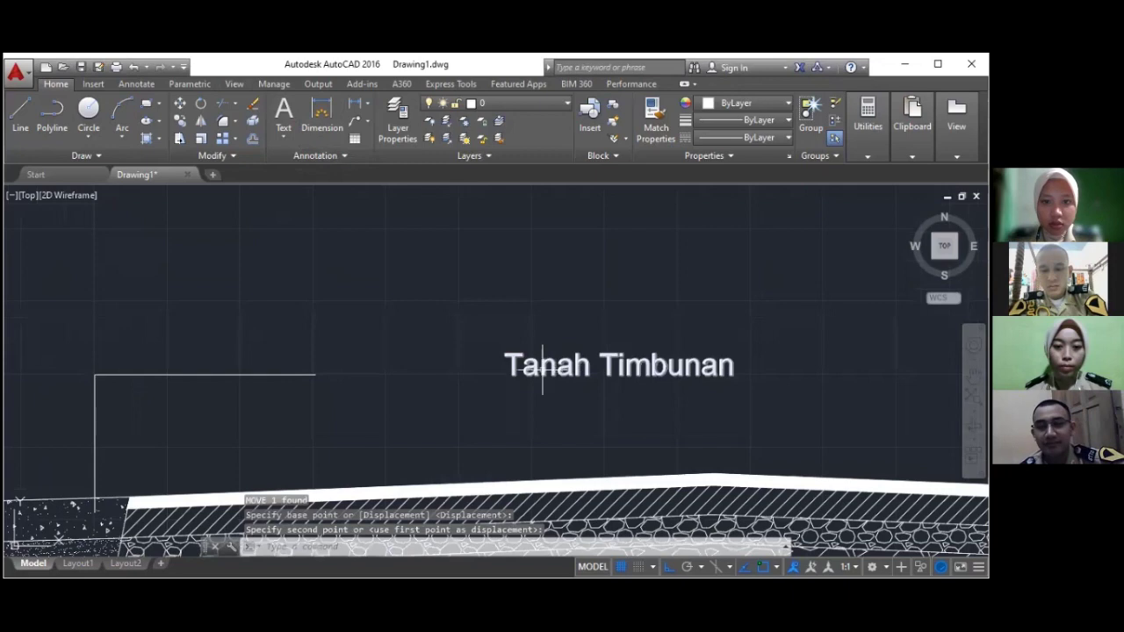
left_click(542, 369)
left_click_drag(541, 369, 406, 383)
left_click(362, 378)
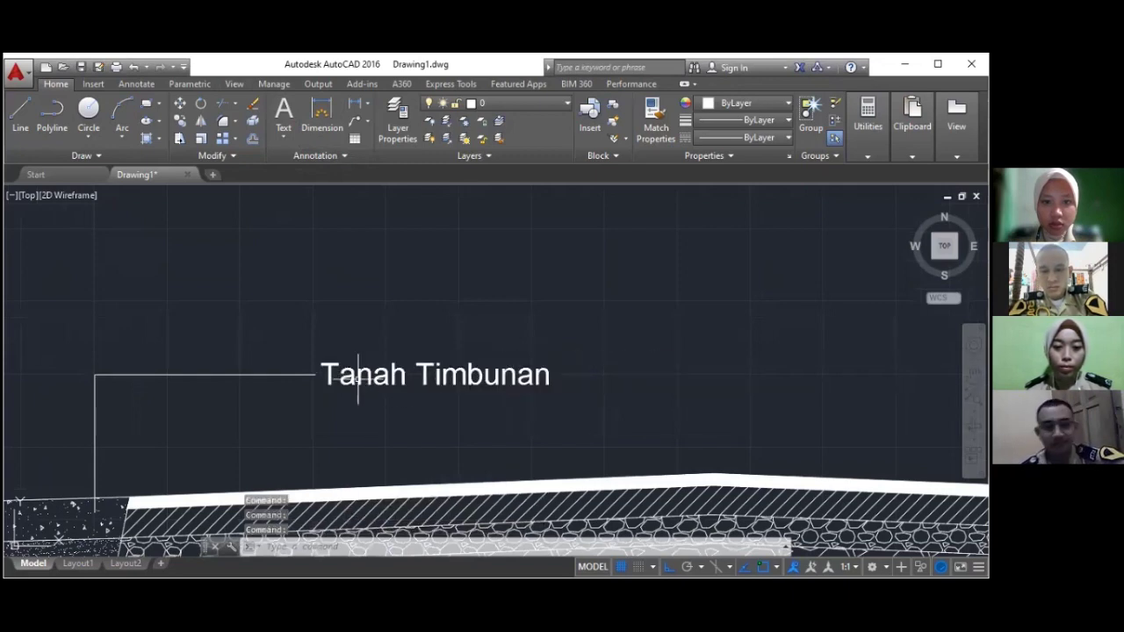
scroll(448, 330, "down", 2)
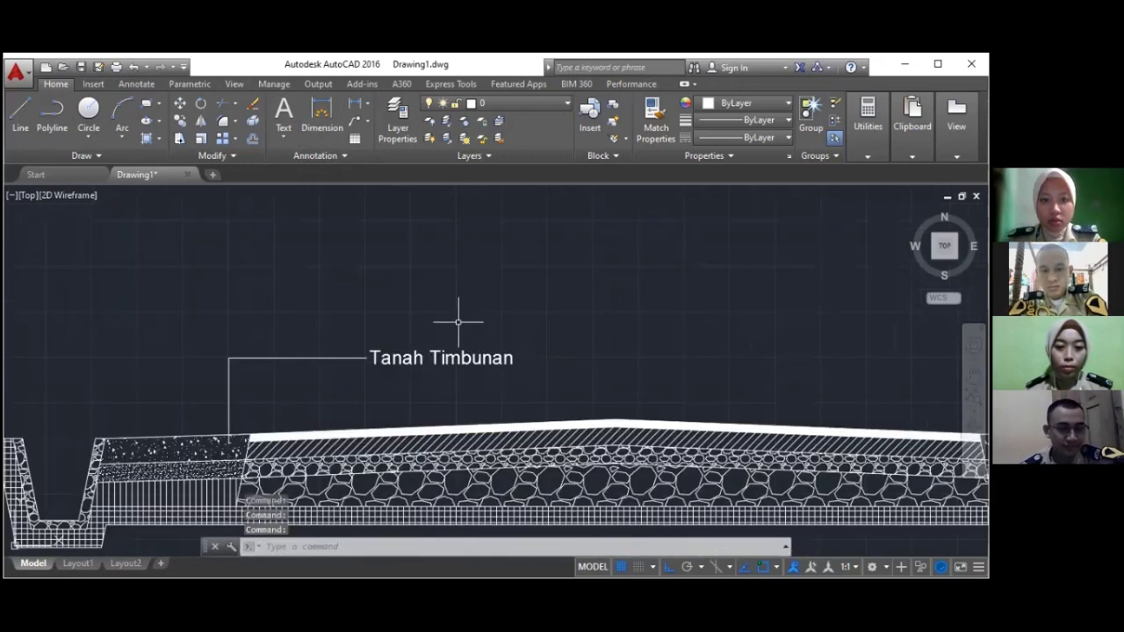
scroll(466, 316, "down", 4)
key("Escape")
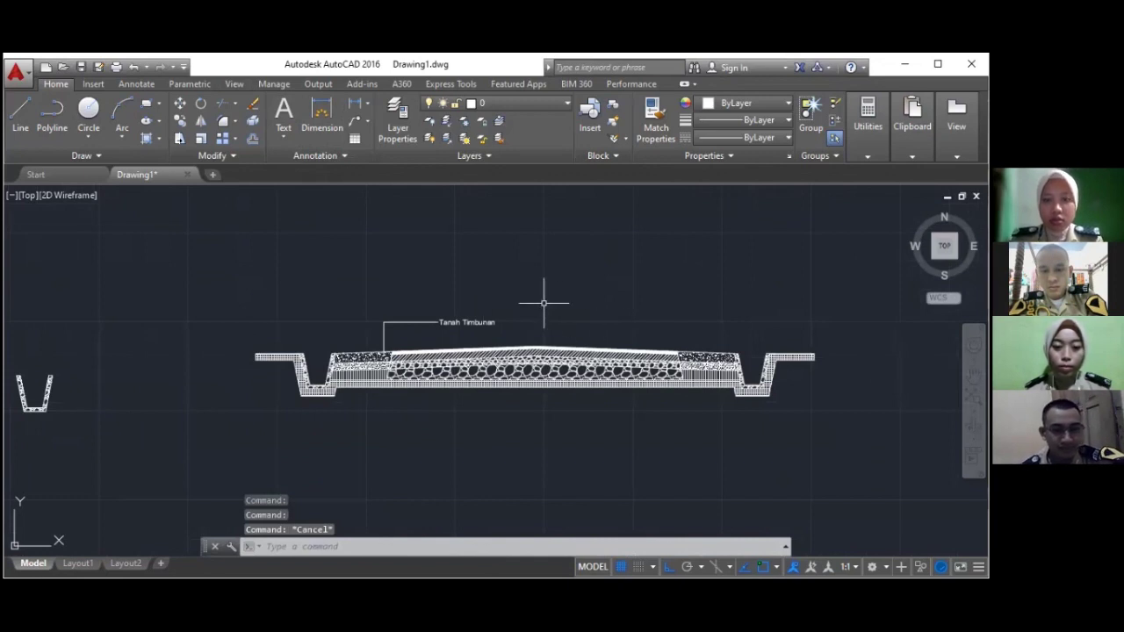
scroll(546, 303, "down", 2)
scroll(725, 306, "up", 2)
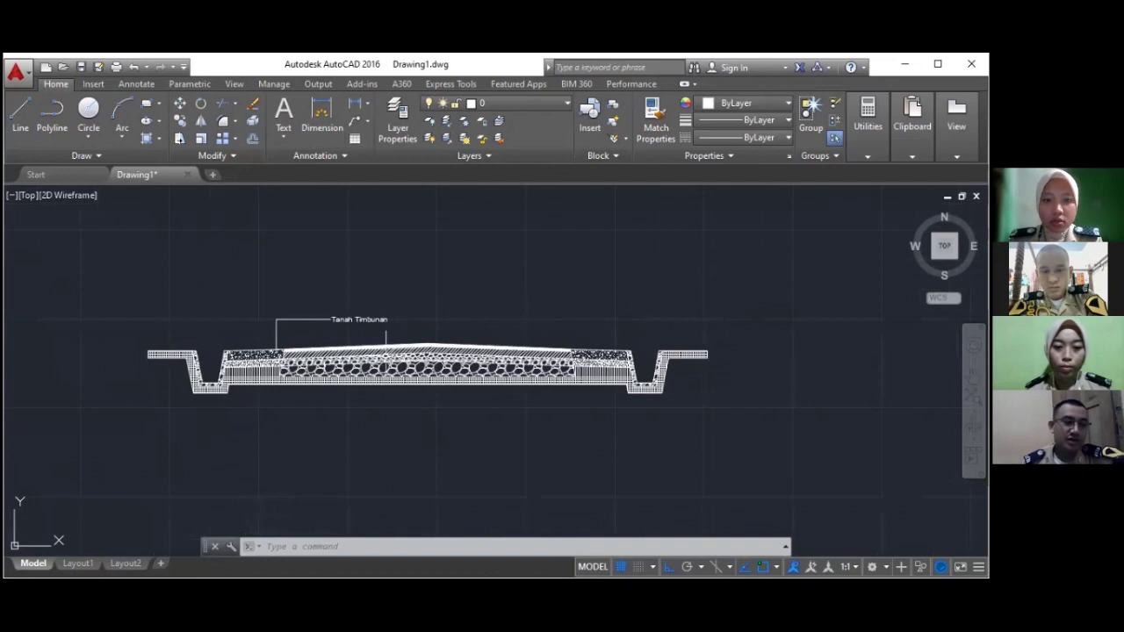
scroll(366, 333, "up", 2)
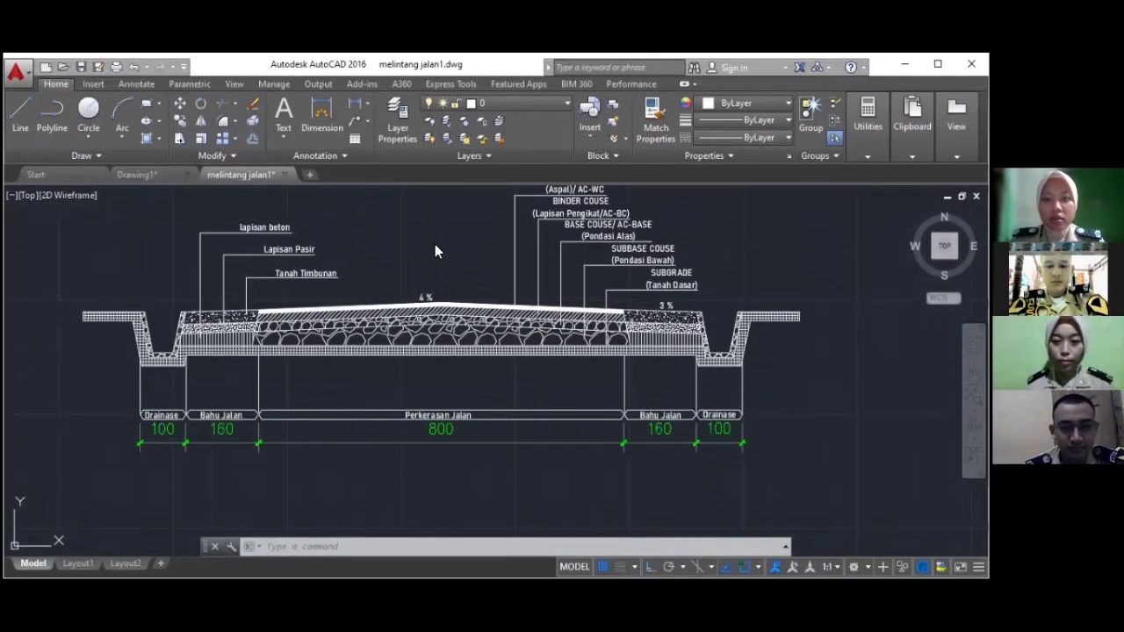
Switch to the reference drawing melintang jalan1.dwg and examine the material labels and leaders above the shoulder and pavement layers
scroll(434, 244, "down", 4)
scroll(440, 245, "up", 2)
scroll(439, 245, "up", 2)
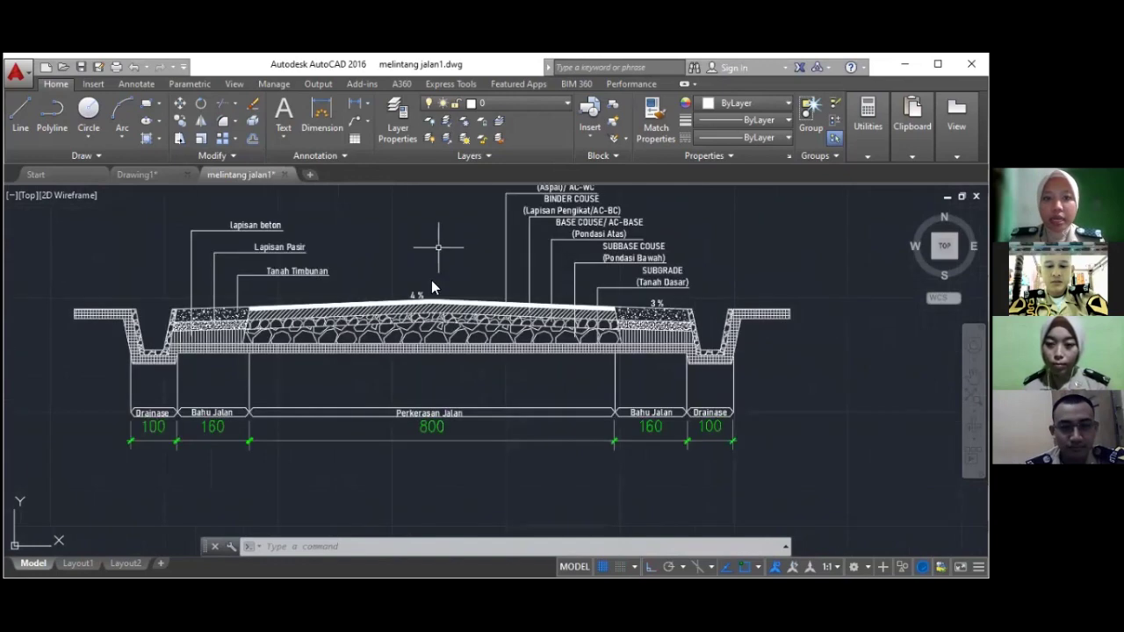
scroll(450, 278, "down", 2)
scroll(454, 279, "down", 2)
scroll(453, 252, "up", 2)
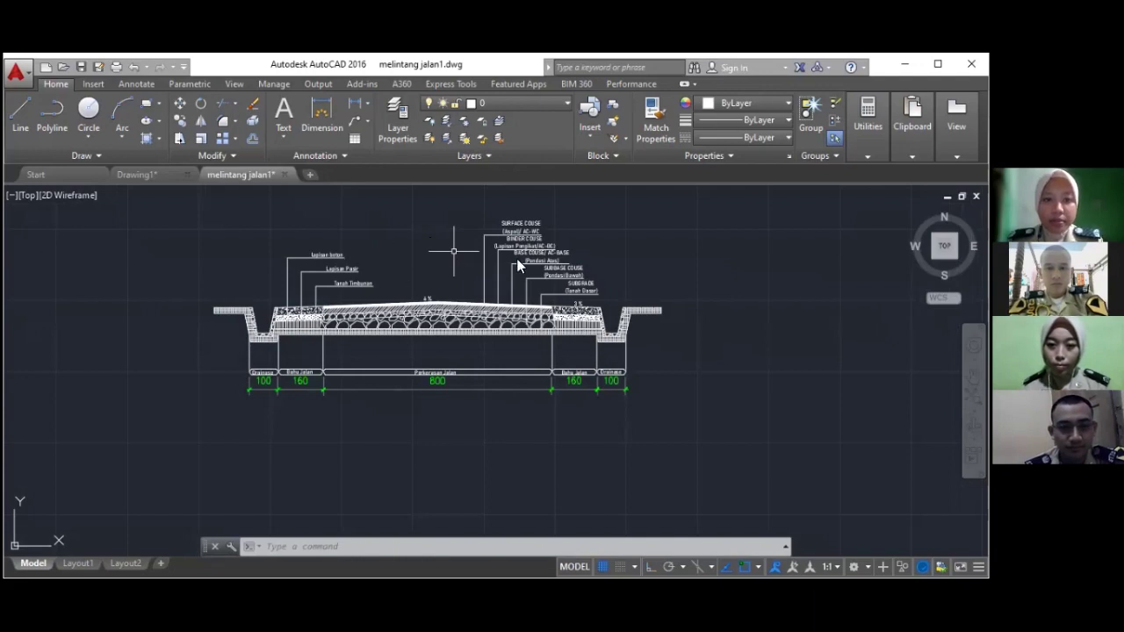
scroll(323, 280, "up", 2)
scroll(323, 281, "up", 2)
scroll(323, 285, "up", 2)
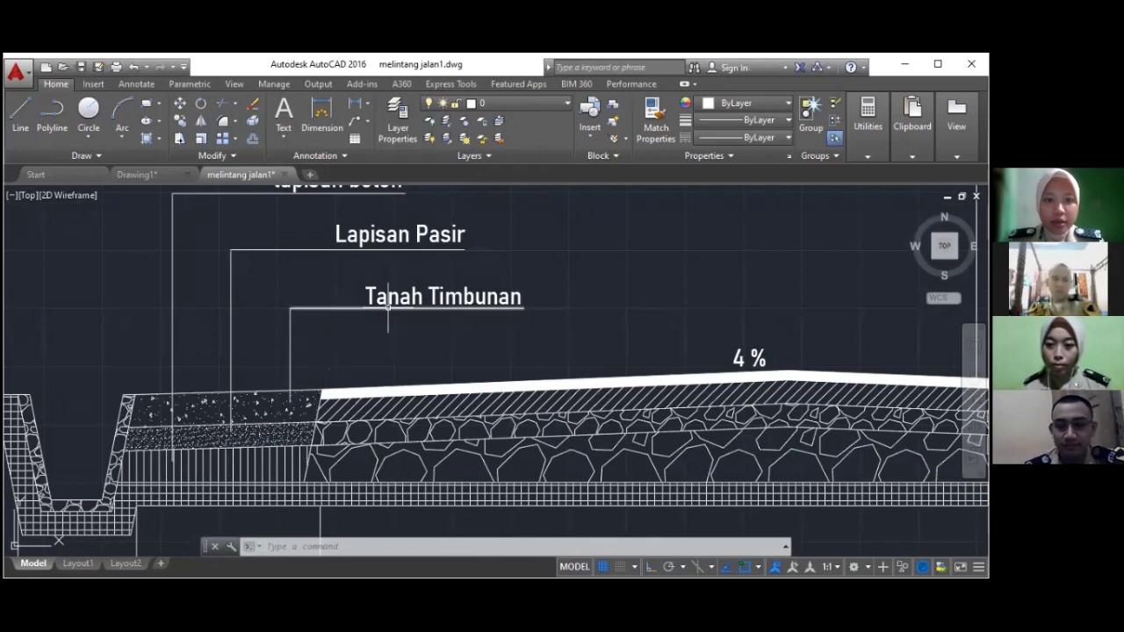
scroll(351, 237, "down", 4)
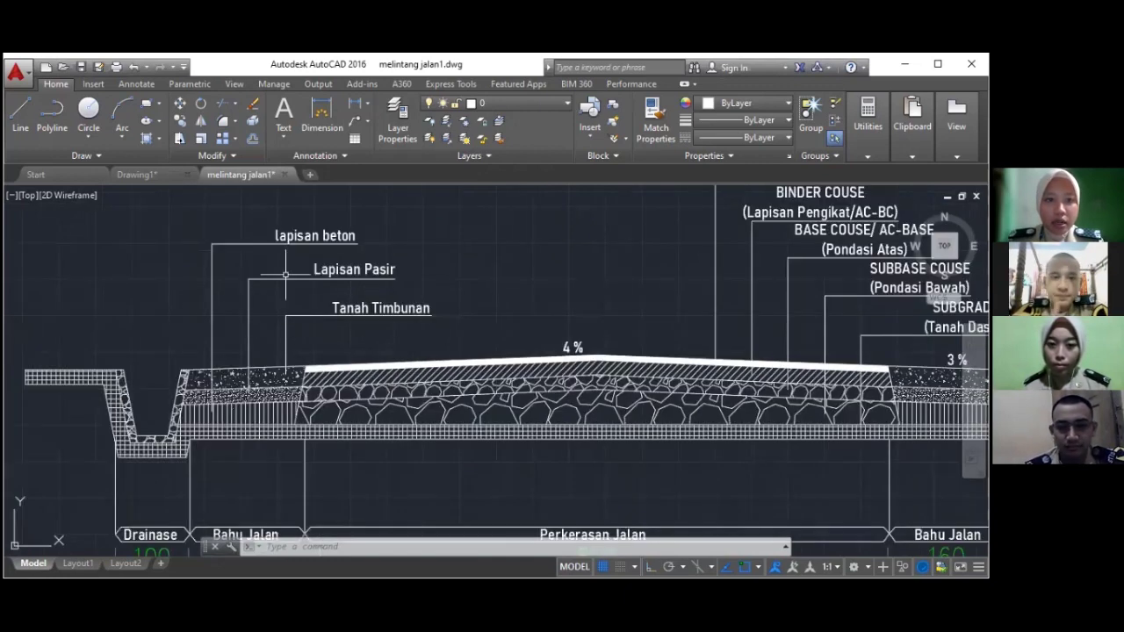
scroll(285, 246, "up", 4)
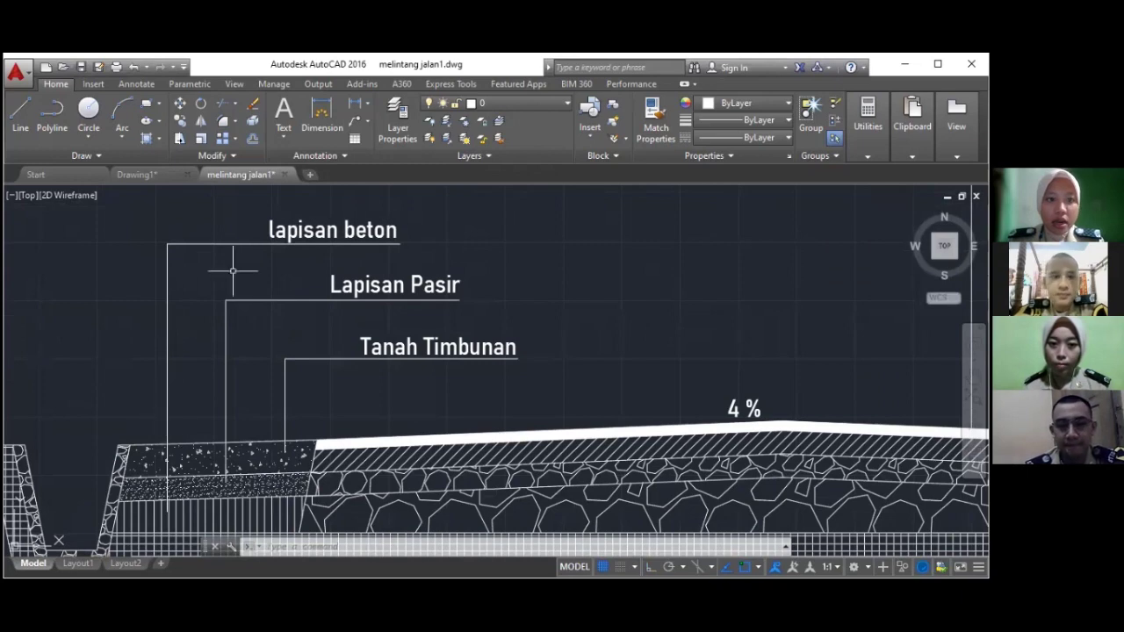
scroll(311, 227, "down", 5)
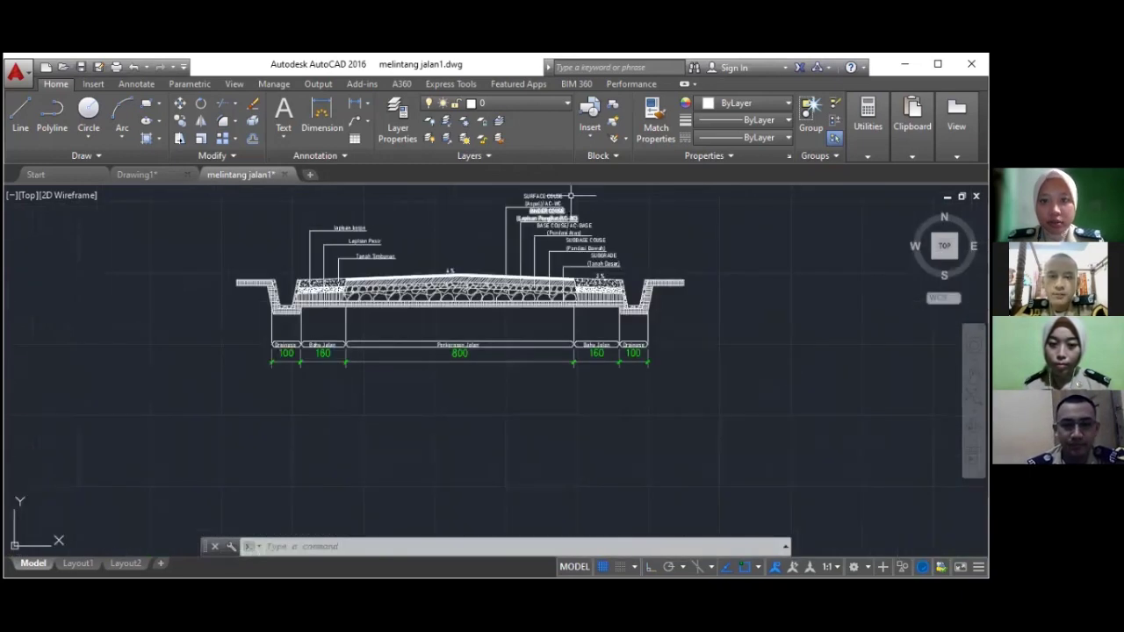
scroll(571, 195, "up", 4)
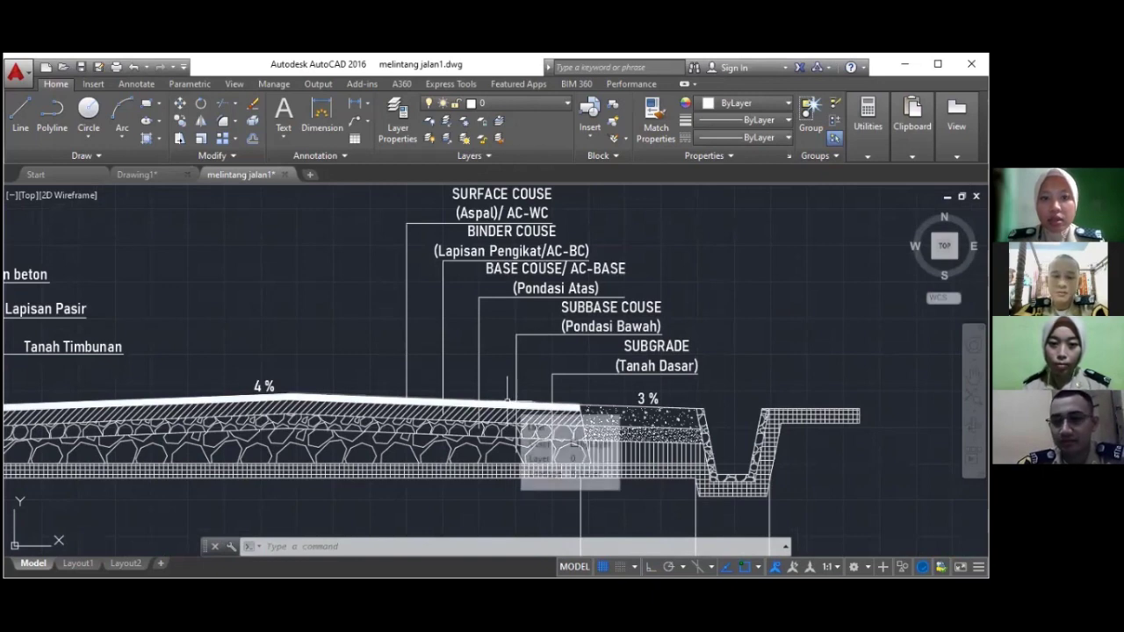
Examine the slope percentage labels above the pavement crown and the right shoulder in the reference drawing
scroll(485, 318, "down", 5)
scroll(410, 326, "up", 2)
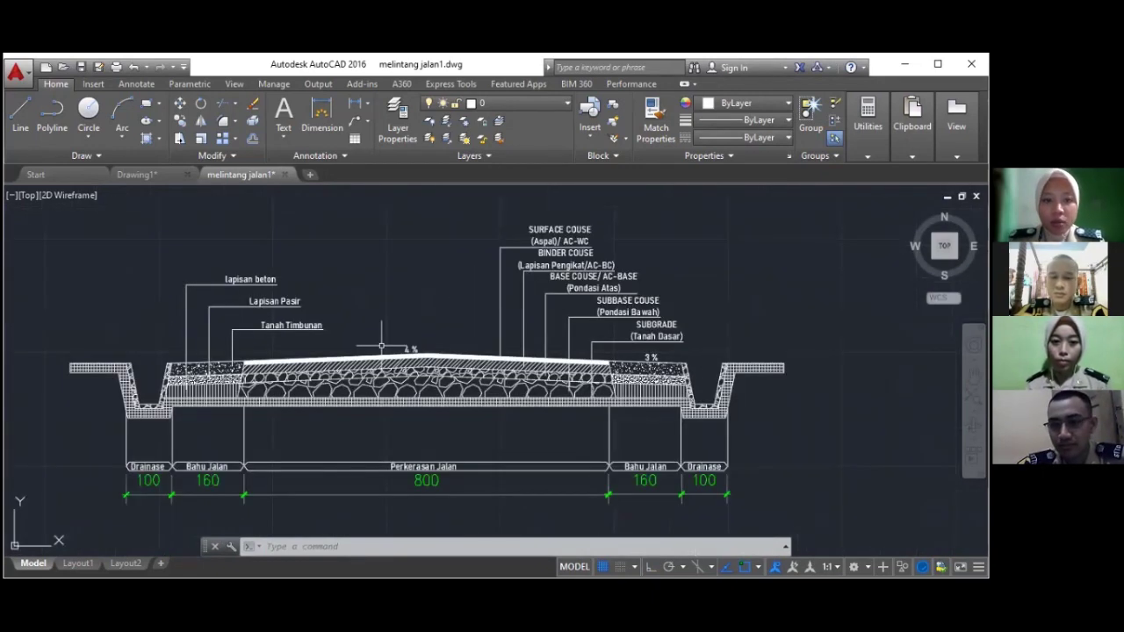
scroll(399, 346, "up", 2)
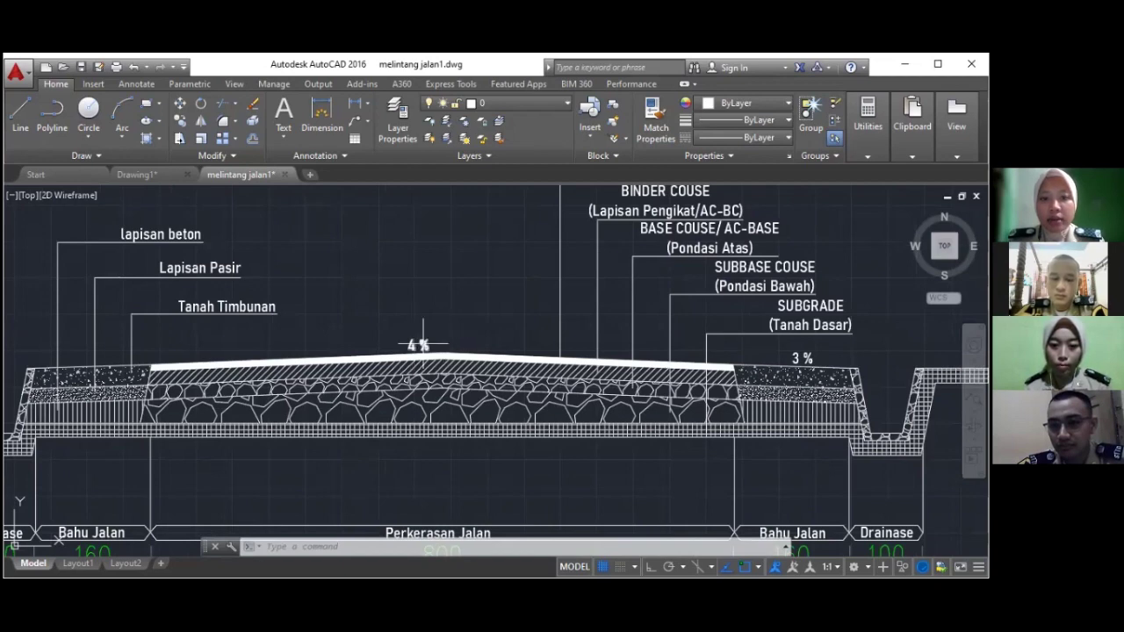
scroll(423, 345, "down", 3)
scroll(693, 353, "up", 4)
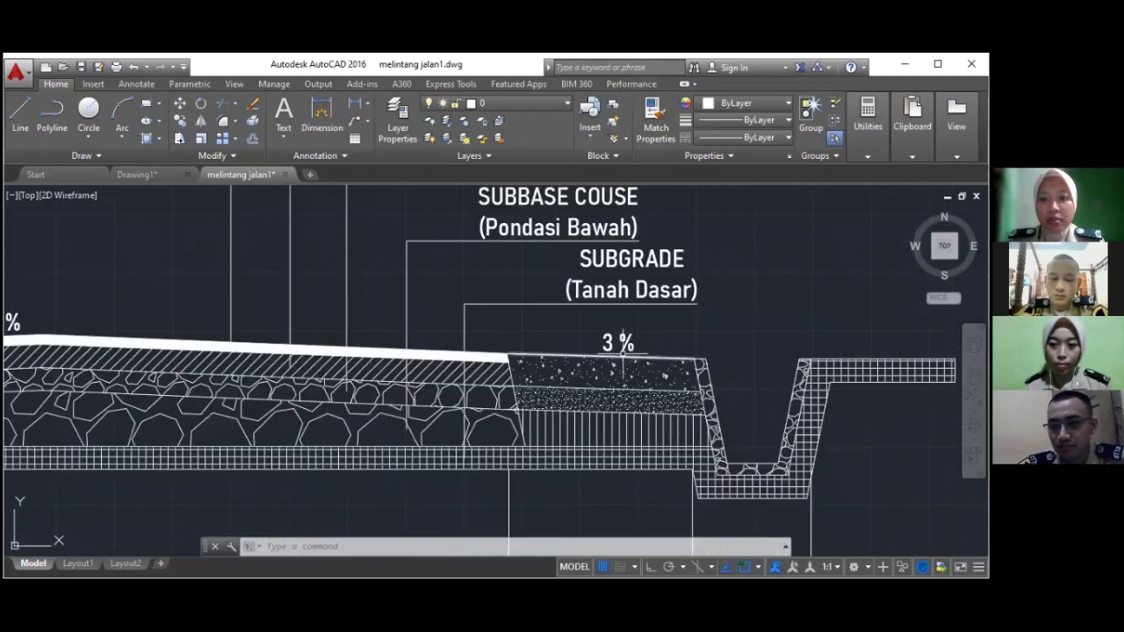
scroll(608, 332, "down", 2)
scroll(608, 334, "down", 4)
Examine the part names and width dimensions below the reference cross-section, from one drainage channel to the other
scroll(433, 419, "up", 2)
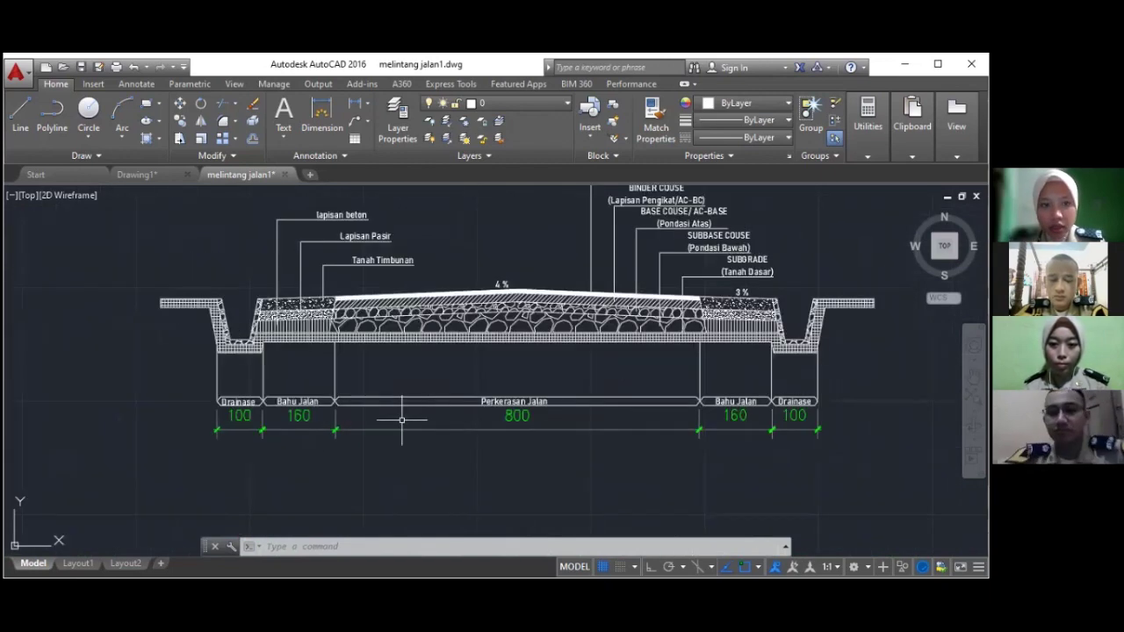
scroll(288, 422, "up", 2)
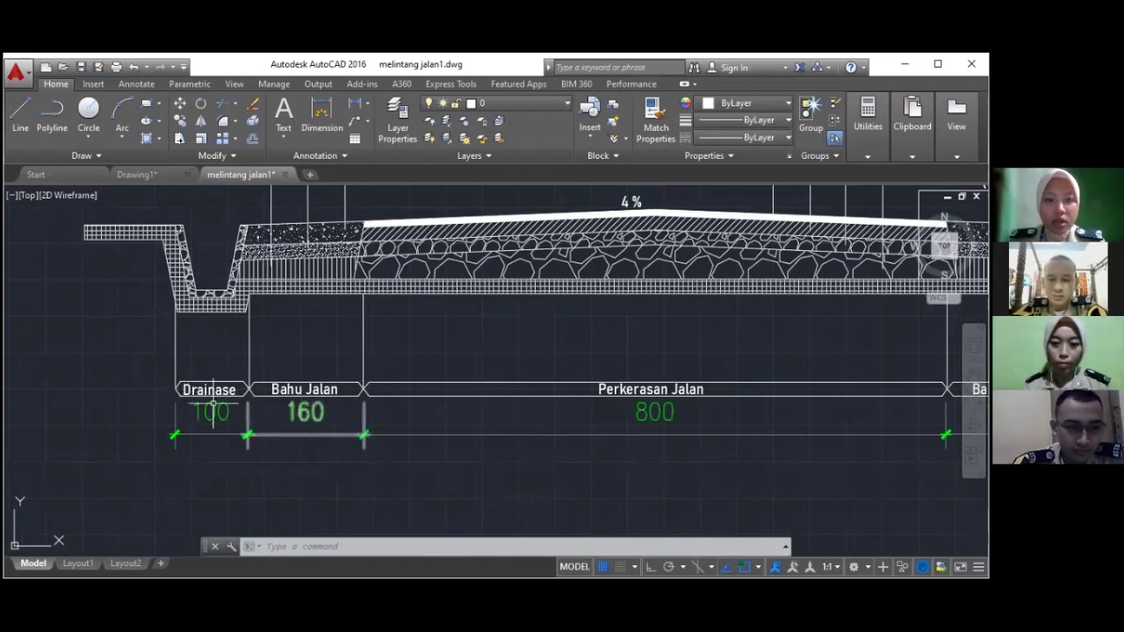
scroll(360, 387, "down", 2)
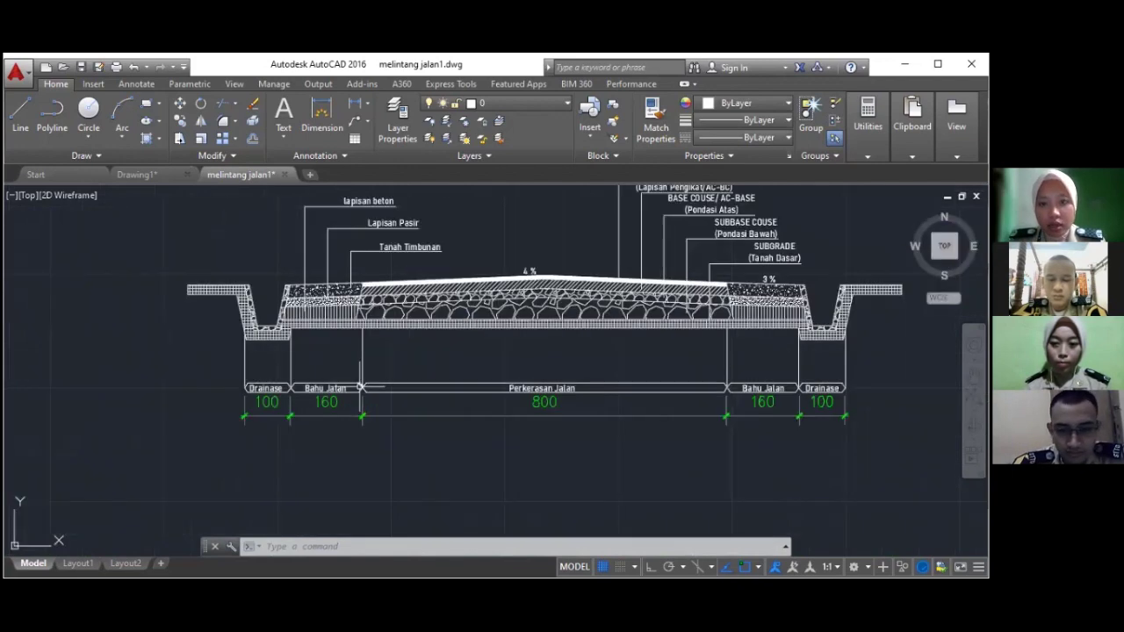
scroll(556, 389, "up", 2)
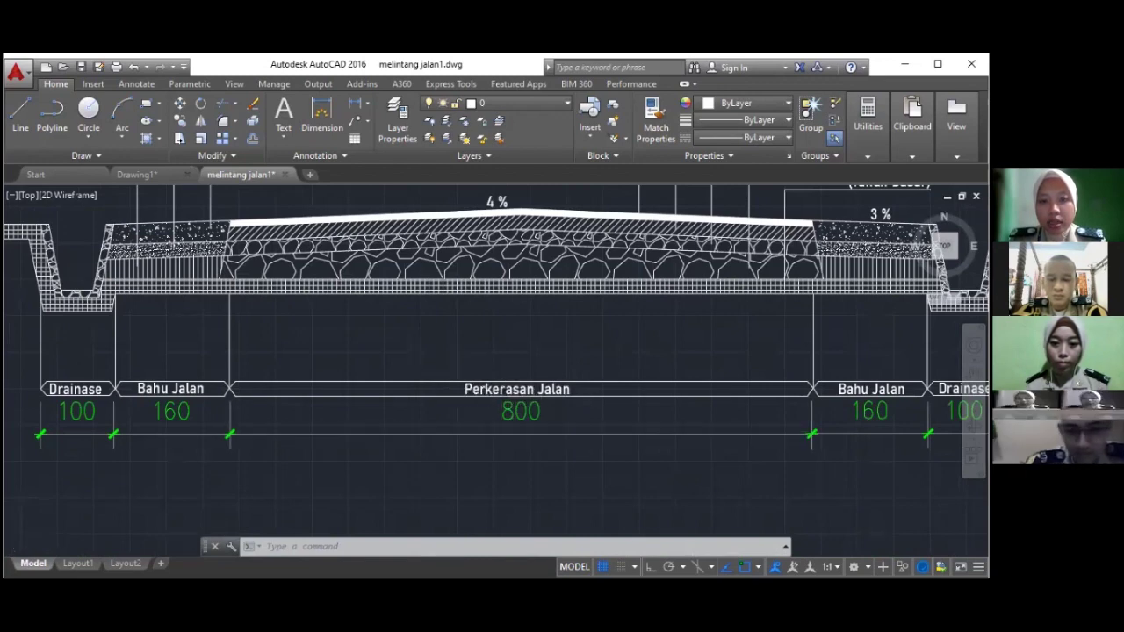
scroll(422, 374, "down", 2)
scroll(770, 389, "up", 2)
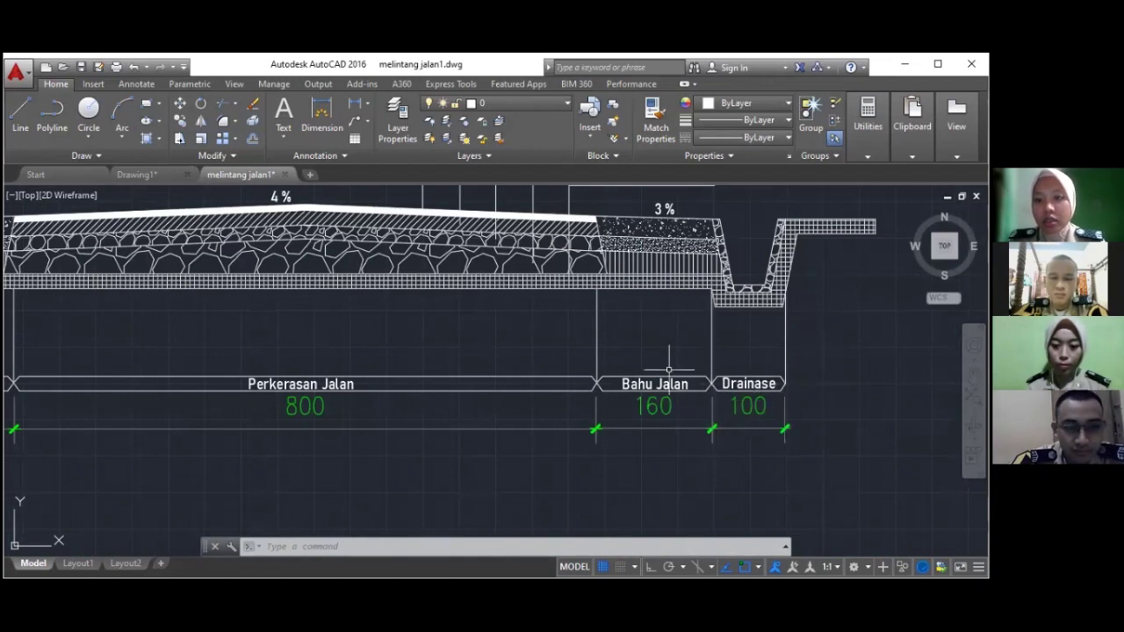
scroll(702, 384, "down", 3)
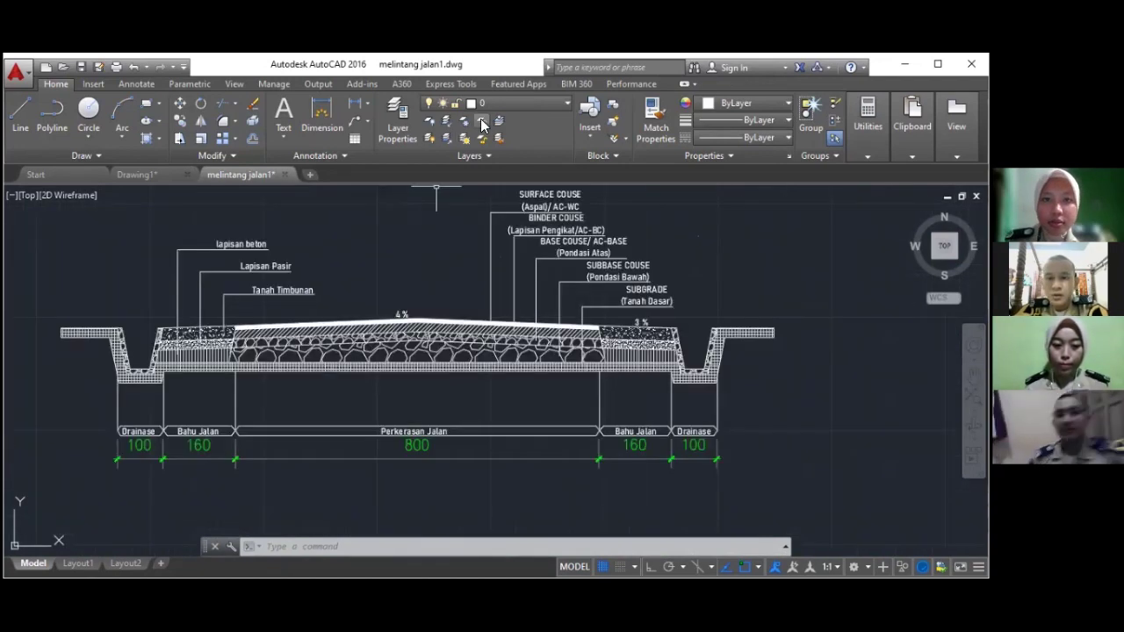